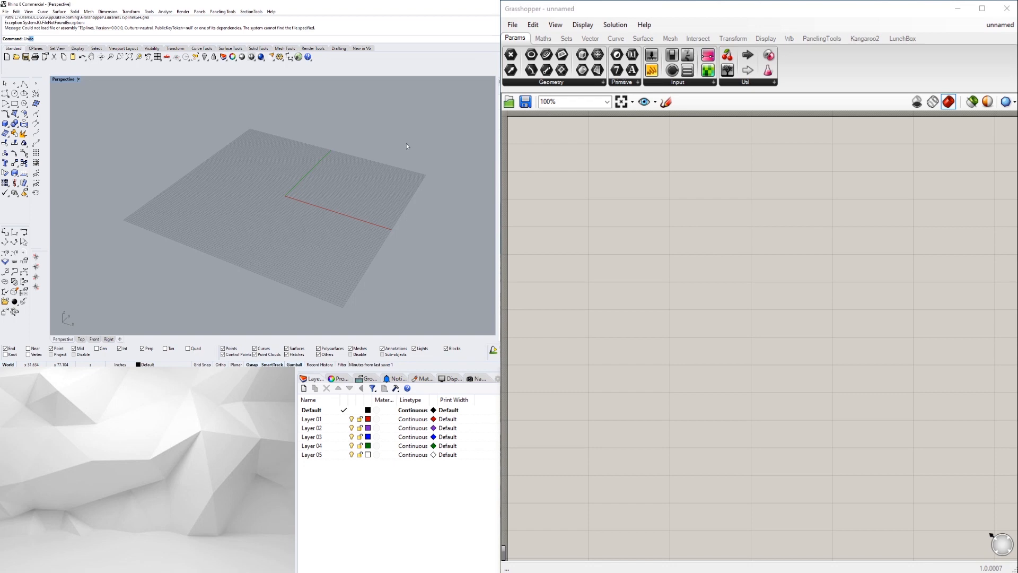
Step: Set the document's distance display to Feet & Inches in the model units
{"action": "key", "text": "Return"}
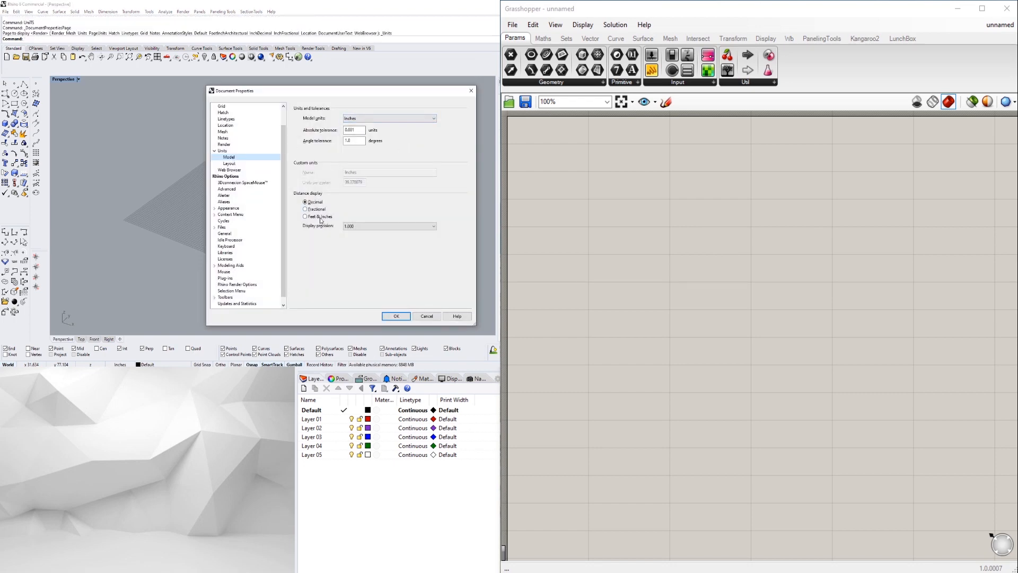
{"action": "left_click", "coordinate": [396, 317]}
Step: Add a Construct Point component to the empty Grasshopper canvas and place it near the upper corner
{"action": "double_click", "coordinate": [674, 271]}
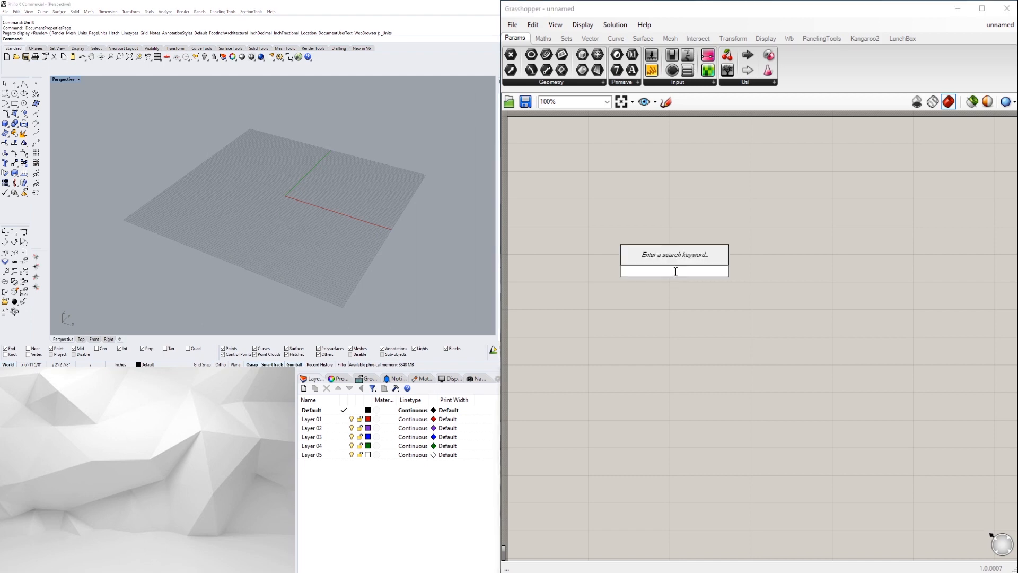
{"action": "type", "text": "constr"}
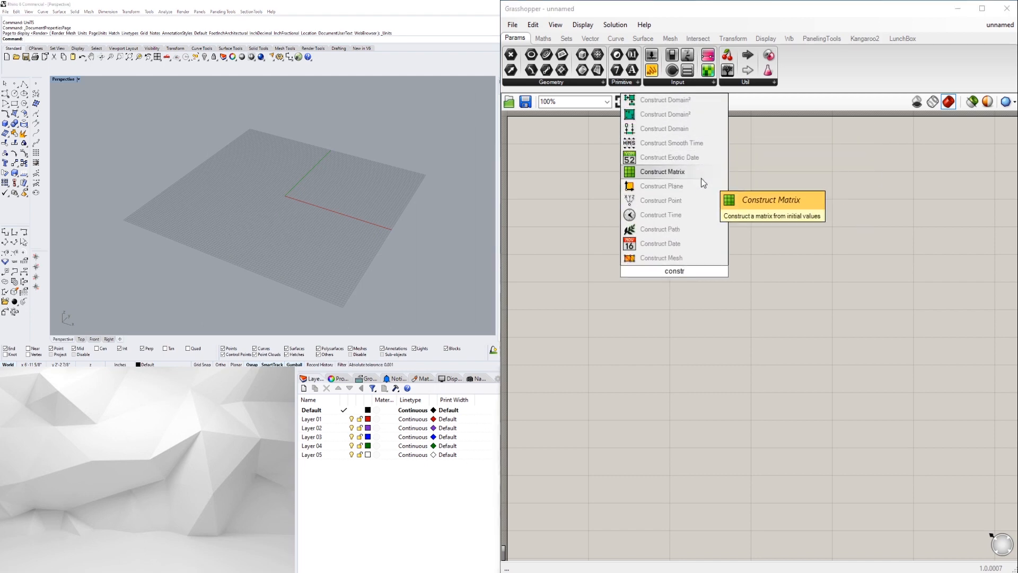
{"action": "left_click", "coordinate": [691, 200]}
{"action": "right_click_drag", "start_coordinate": [644, 225], "coordinate": [763, 275]}
{"action": "left_click_drag", "start_coordinate": [784, 319], "coordinate": [719, 249]}
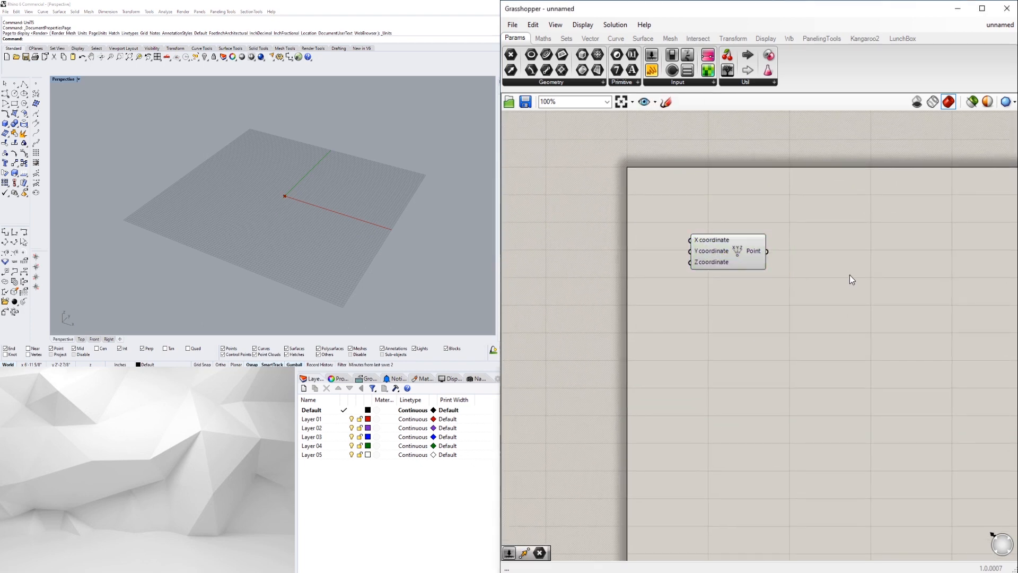
{"action": "double_click", "coordinate": [849, 274]}
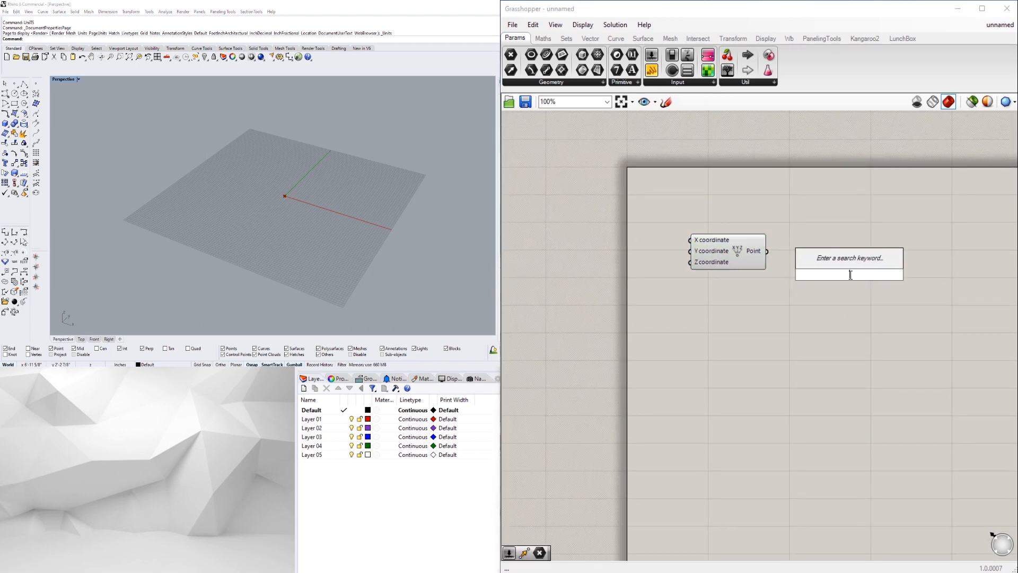
{"action": "type", "text": "po"}
{"action": "key", "text": "Escape"}
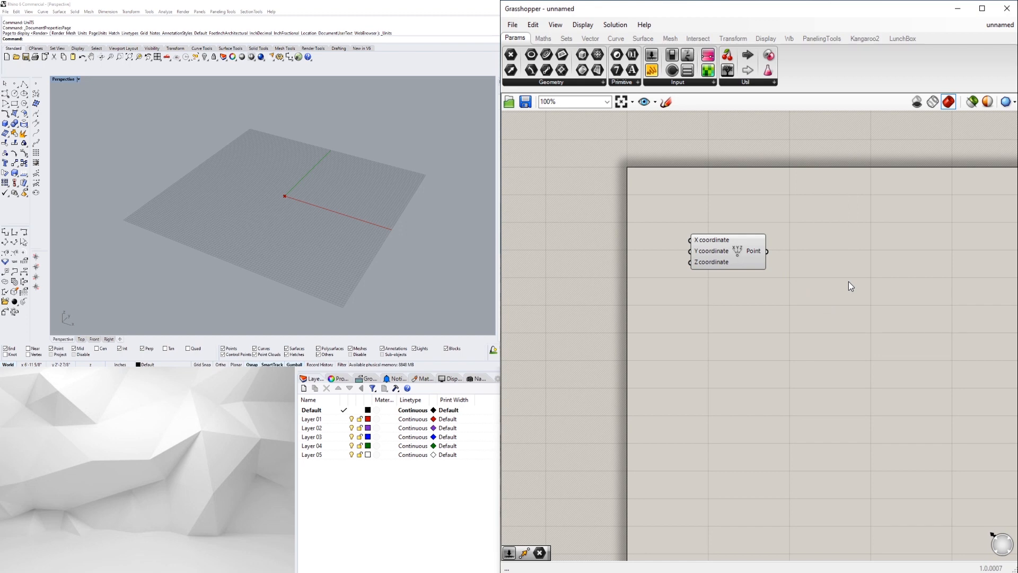
Step: Add a Move component and place it beyond the Construct Point component
{"action": "double_click", "coordinate": [848, 281]}
{"action": "type", "text": "mo"}
{"action": "left_click", "coordinate": [830, 254]}
{"action": "left_click_drag", "start_coordinate": [836, 281], "coordinate": [920, 277]}
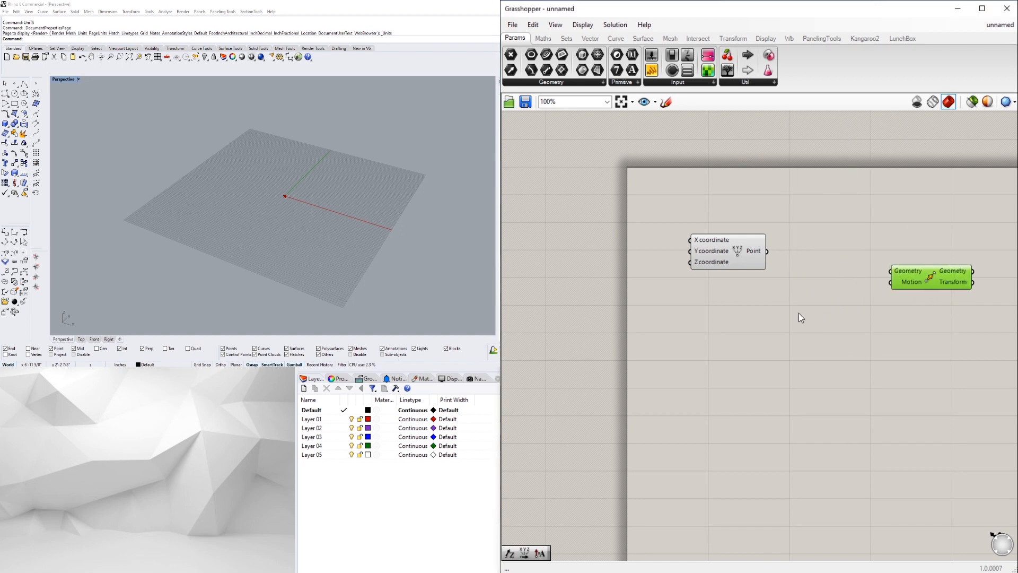
Step: Add a Unit X vector, wiring the point into the Move's Geometry input and the vector into its Motion input
{"action": "double_click", "coordinate": [798, 313]}
{"action": "type", "text": "x"}
{"action": "left_click", "coordinate": [794, 300]}
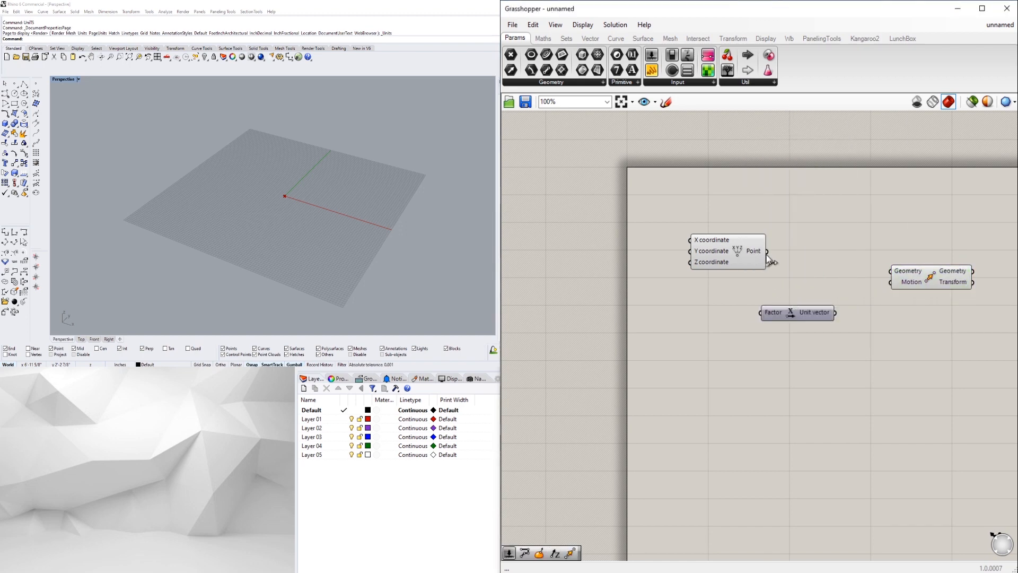
{"action": "left_click_drag", "start_coordinate": [767, 251], "coordinate": [890, 270]}
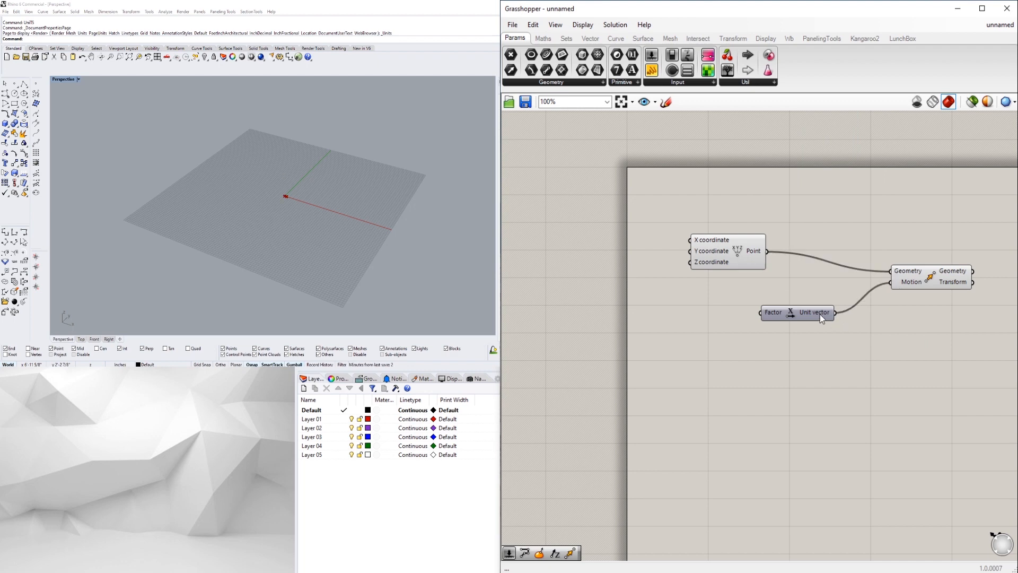
{"action": "left_click_drag", "start_coordinate": [820, 317], "coordinate": [856, 328]}
Step: Add a number slider with the value 20 ahead of the Unit X vector
{"action": "double_click", "coordinate": [637, 338]}
{"action": "type", "text": "2"}
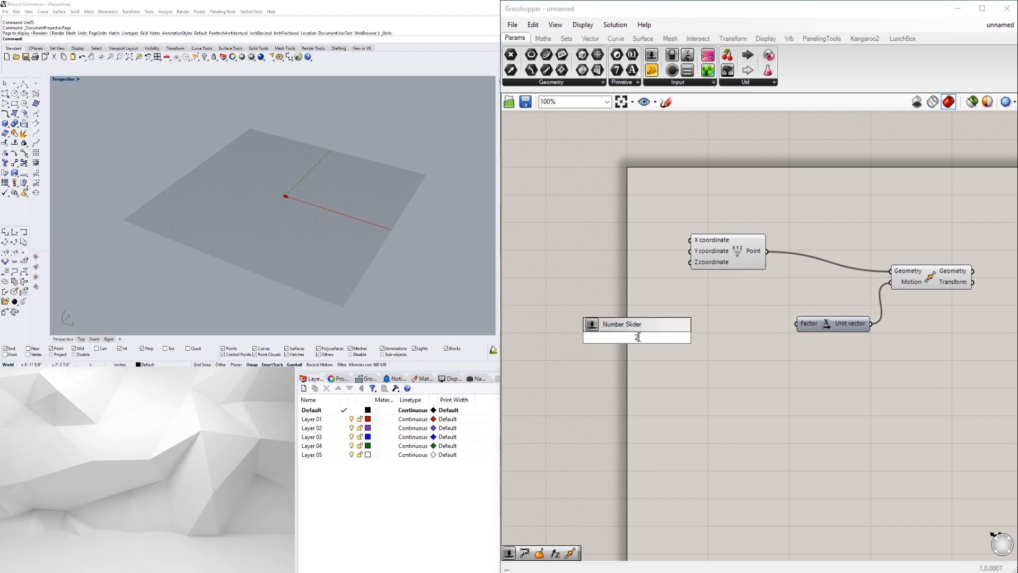
{"action": "type", "text": "0"}
{"action": "key", "text": "Return"}
Step: Multiply the slider's value by 12, feed the result into the Unit X factor, and line up the three components
{"action": "double_click", "coordinate": [723, 344]}
{"action": "type", "text": "*"}
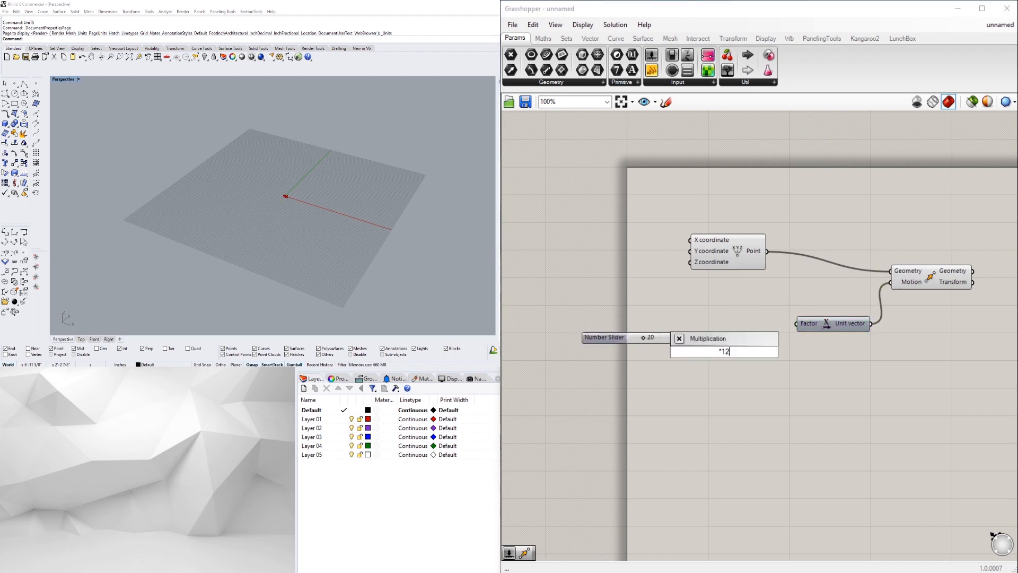
{"action": "key", "text": "Return"}
{"action": "left_click_drag", "start_coordinate": [715, 354], "coordinate": [720, 354]}
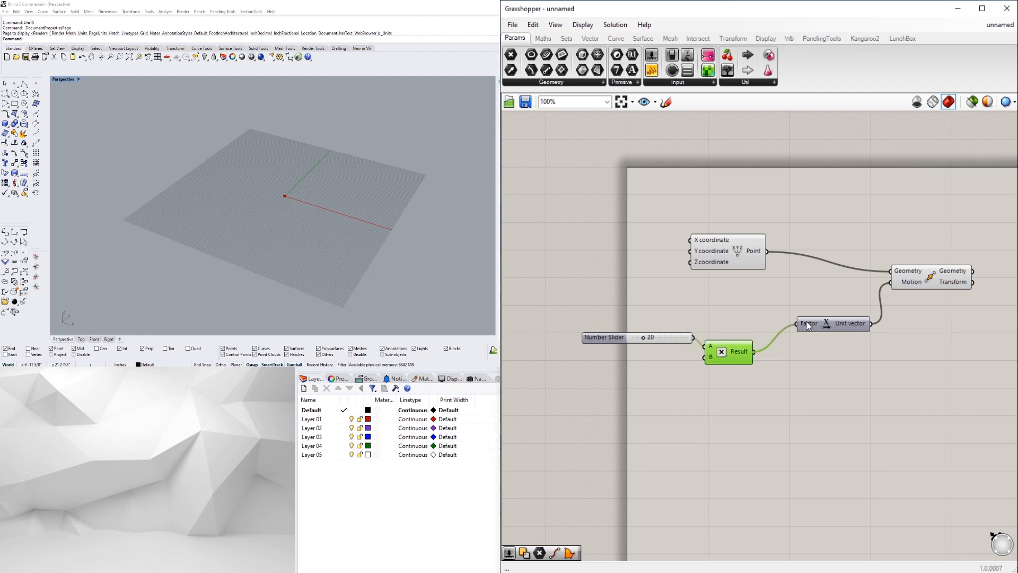
{"action": "left_click_drag", "start_coordinate": [808, 326], "coordinate": [772, 353]}
{"action": "left_click_drag", "start_coordinate": [605, 338], "coordinate": [605, 345]}
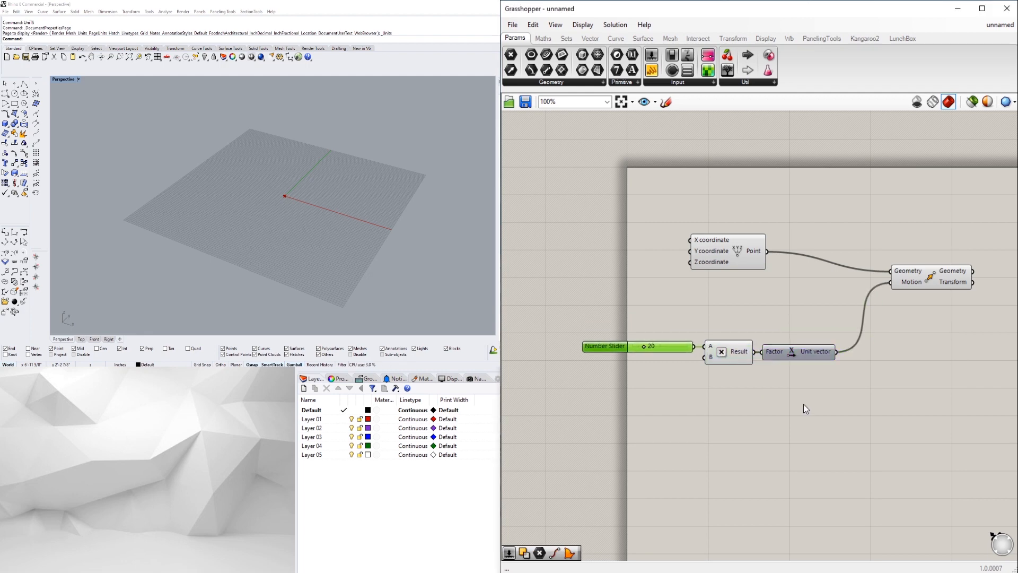
Step: Rearrange the point, multiplication, vector and Move components into a compact group and check the moved point in the Rhino viewport
{"action": "left_click_drag", "start_coordinate": [803, 404], "coordinate": [539, 325]}
{"action": "left_click_drag", "start_coordinate": [809, 357], "coordinate": [825, 307]}
{"action": "left_click", "coordinate": [865, 355]}
{"action": "right_click_drag", "start_coordinate": [865, 355], "coordinate": [758, 382]}
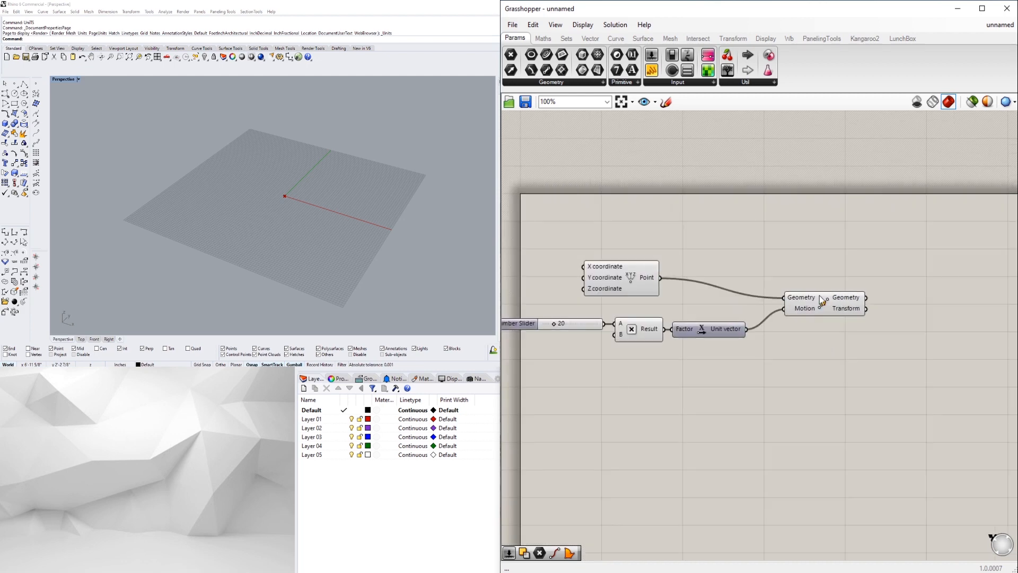
{"action": "left_click_drag", "start_coordinate": [820, 296], "coordinate": [792, 308]}
{"action": "left_click_drag", "start_coordinate": [617, 287], "coordinate": [702, 301]}
{"action": "left_click_drag", "start_coordinate": [795, 315], "coordinate": [809, 315]}
{"action": "scroll", "coordinate": [396, 192], "scroll_direction": "down", "scroll_amount": 5}
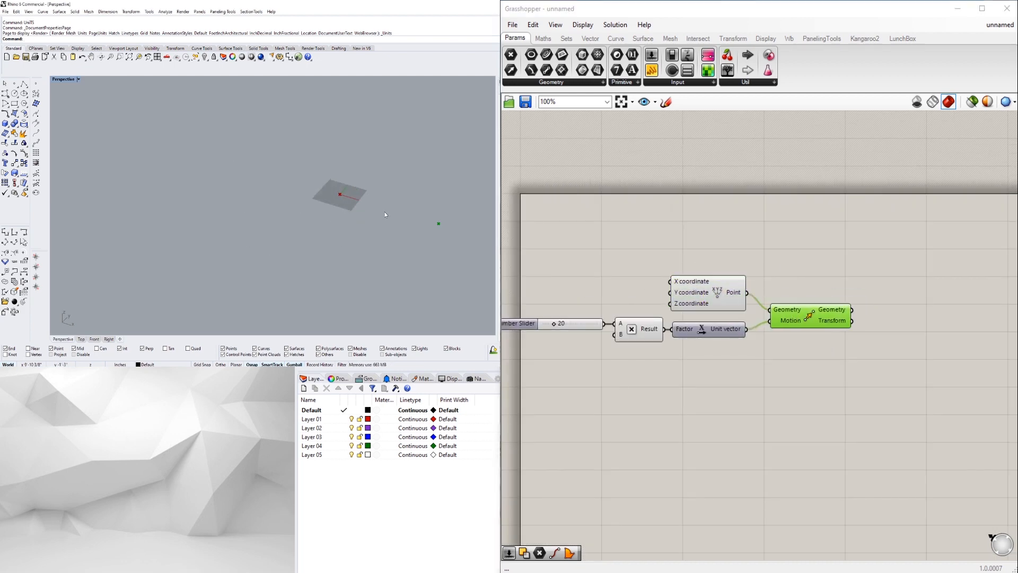
{"action": "scroll", "coordinate": [386, 214], "scroll_direction": "up", "scroll_amount": 5}
Step: Add a Line component running from the constructed point to the moved point
{"action": "left_click", "coordinate": [910, 302]}
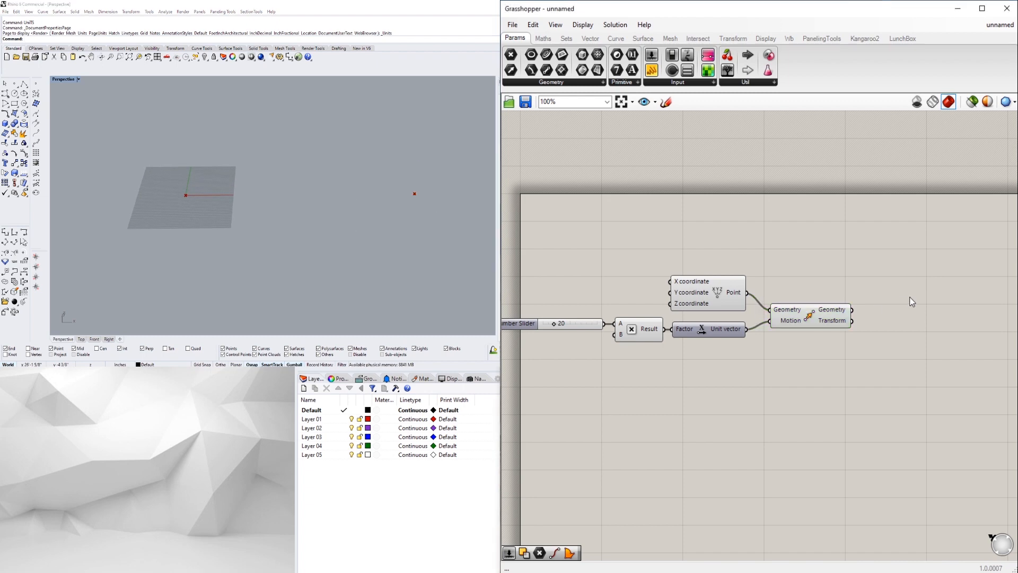
{"action": "double_click", "coordinate": [911, 301]}
{"action": "type", "text": "line"}
{"action": "left_click", "coordinate": [864, 205]}
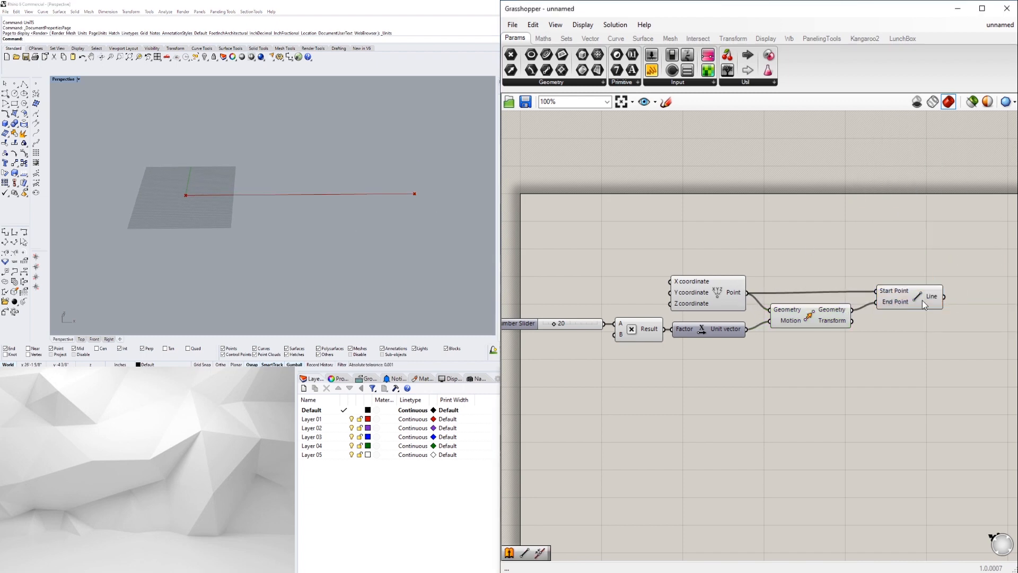
{"action": "left_click_drag", "start_coordinate": [923, 301], "coordinate": [907, 302]}
Step: Add a Curve parameter, connect the Line output to it, and place it right beside the Line component
{"action": "right_click_drag", "start_coordinate": [915, 298], "coordinate": [771, 301]}
{"action": "double_click", "coordinate": [832, 298]}
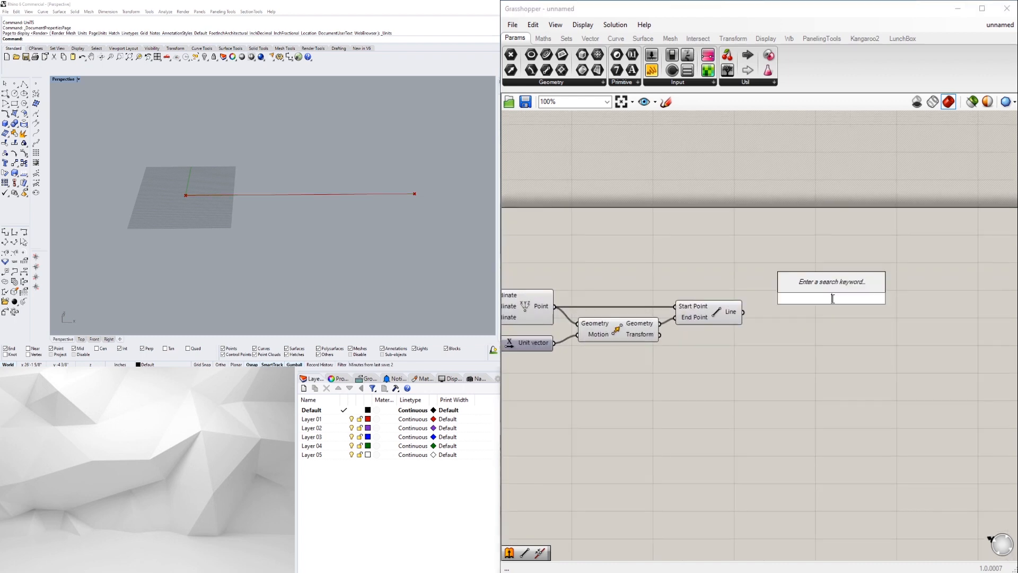
{"action": "type", "text": "cur"}
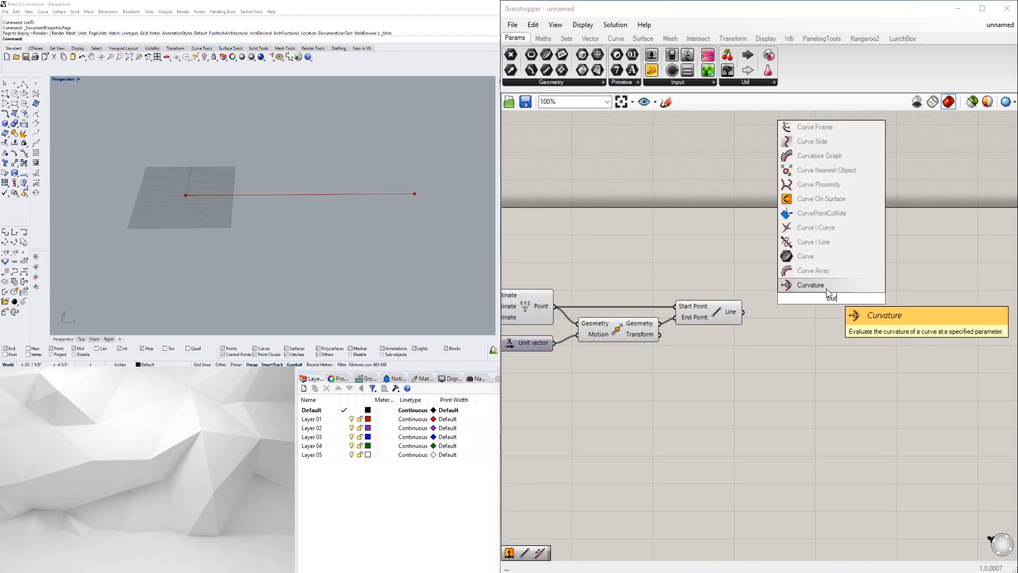
{"action": "left_click", "coordinate": [808, 256]}
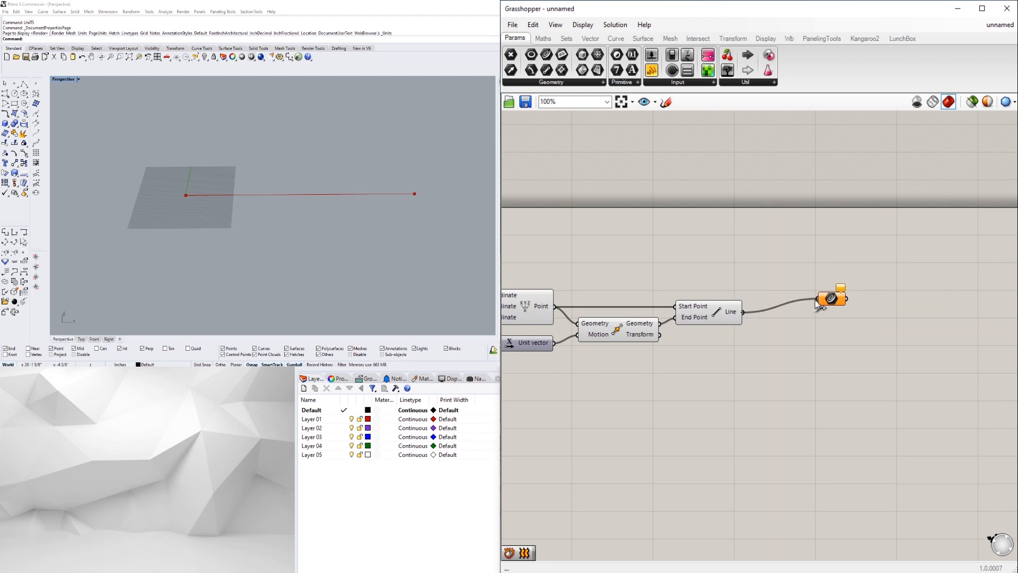
{"action": "left_click_drag", "start_coordinate": [816, 301], "coordinate": [818, 299]}
{"action": "left_click_drag", "start_coordinate": [831, 300], "coordinate": [777, 314]}
Step: Select the whole definition and shift it slightly up and across the canvas
{"action": "left_click", "coordinate": [711, 390]}
{"action": "right_click_drag", "start_coordinate": [711, 390], "coordinate": [793, 379]}
{"action": "scroll", "coordinate": [850, 371], "scroll_direction": "down", "scroll_amount": 4}
{"action": "scroll", "coordinate": [850, 374], "scroll_direction": "up", "scroll_amount": 2}
{"action": "left_click_drag", "start_coordinate": [882, 392], "coordinate": [528, 291]}
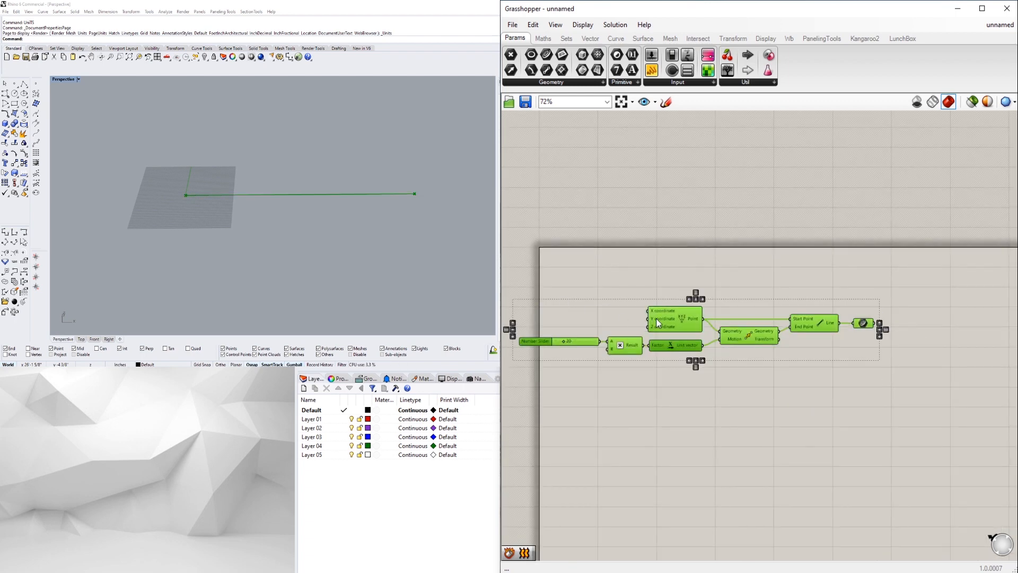
{"action": "left_click_drag", "start_coordinate": [667, 318], "coordinate": [702, 276]}
Step: Add a second Move component and place it beyond the Curve parameter
{"action": "left_click", "coordinate": [761, 360]}
{"action": "right_click_drag", "start_coordinate": [874, 307], "coordinate": [793, 347]}
{"action": "scroll", "coordinate": [833, 307], "scroll_direction": "up", "scroll_amount": 3}
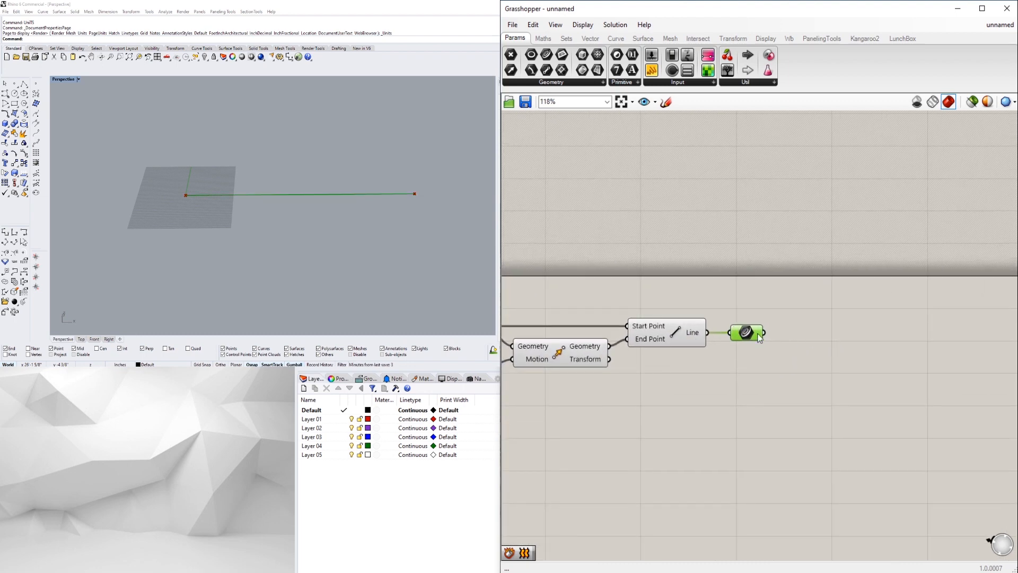
{"action": "double_click", "coordinate": [821, 342]}
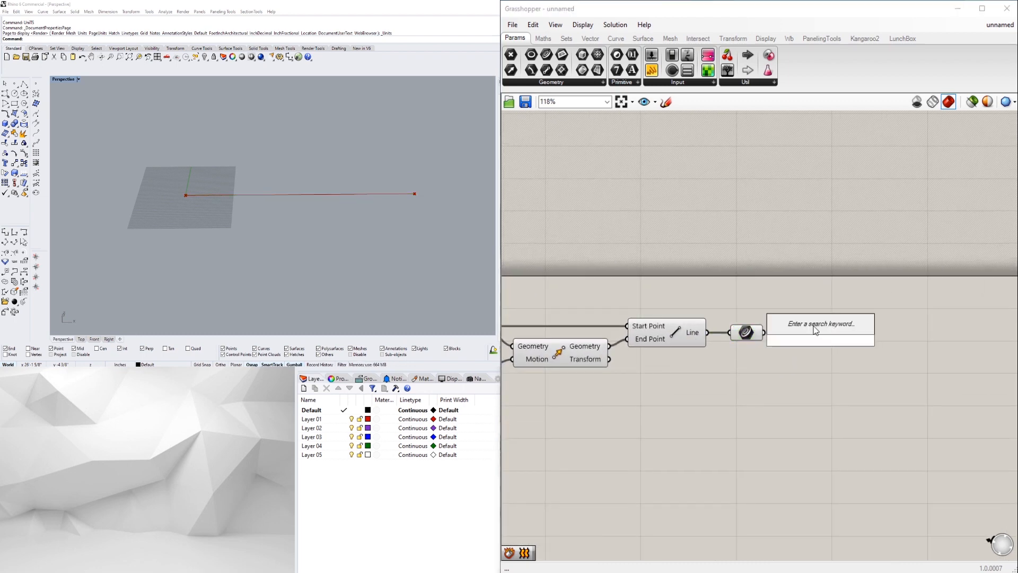
{"action": "type", "text": "move"}
{"action": "key", "text": "Return"}
{"action": "left_click_drag", "start_coordinate": [808, 330], "coordinate": [883, 342]}
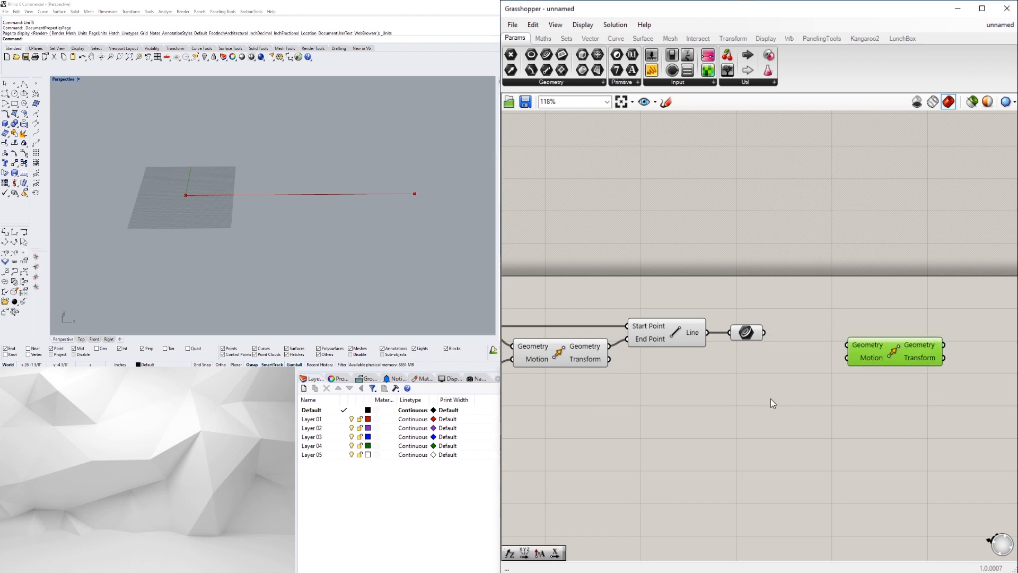
Step: Add a Unit Z vector as the second Move's Motion, connect the Curve parameter as its Geometry, and tidy their placement
{"action": "double_click", "coordinate": [770, 398]}
{"action": "type", "text": "z"}
{"action": "key", "text": "Return"}
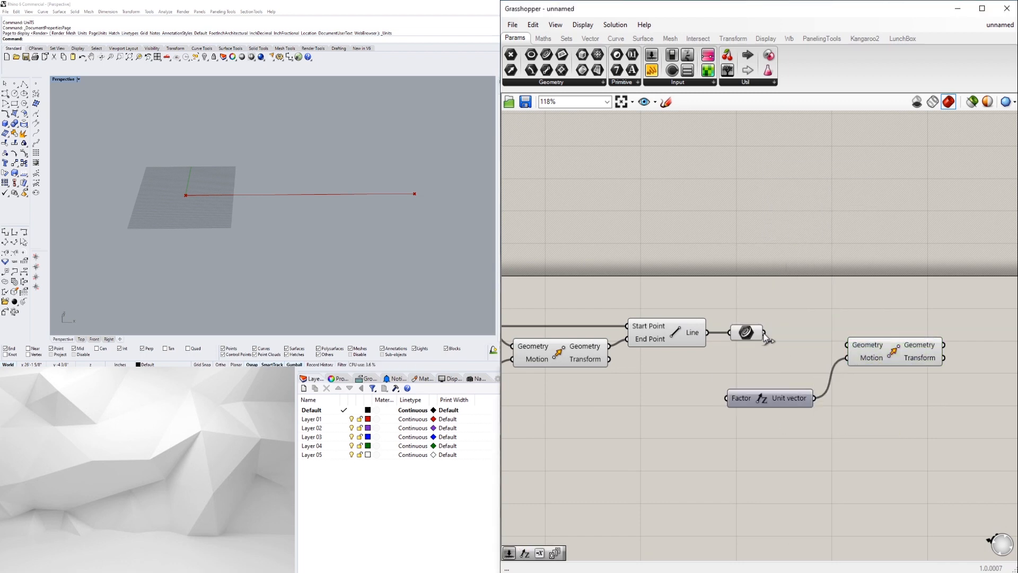
{"action": "left_click_drag", "start_coordinate": [895, 359], "coordinate": [840, 351]}
{"action": "left_click_drag", "start_coordinate": [775, 404], "coordinate": [664, 404]}
{"action": "left_click_drag", "start_coordinate": [825, 348], "coordinate": [813, 369]}
{"action": "left_click", "coordinate": [690, 419]}
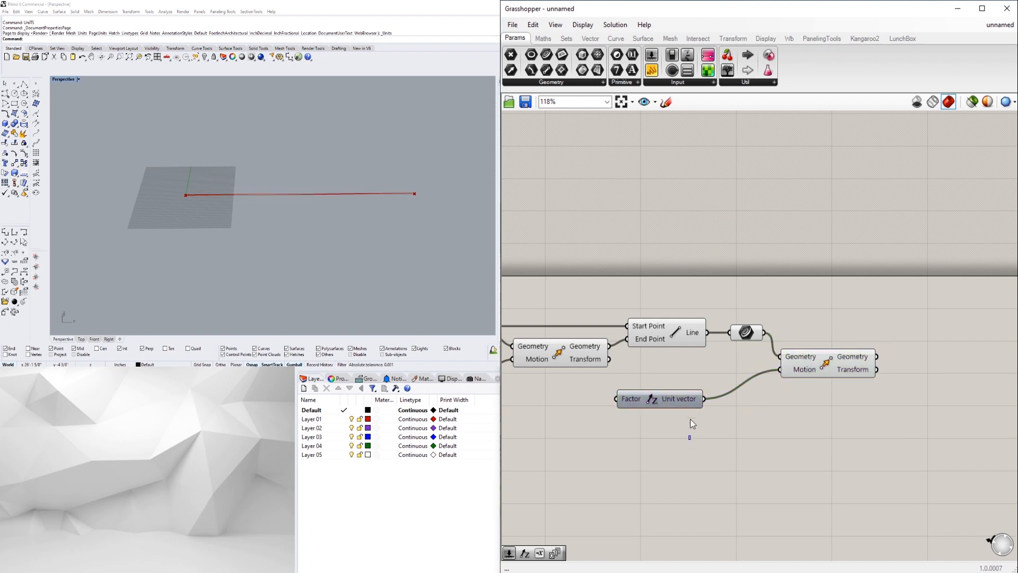
{"action": "left_click_drag", "start_coordinate": [676, 398], "coordinate": [739, 380]}
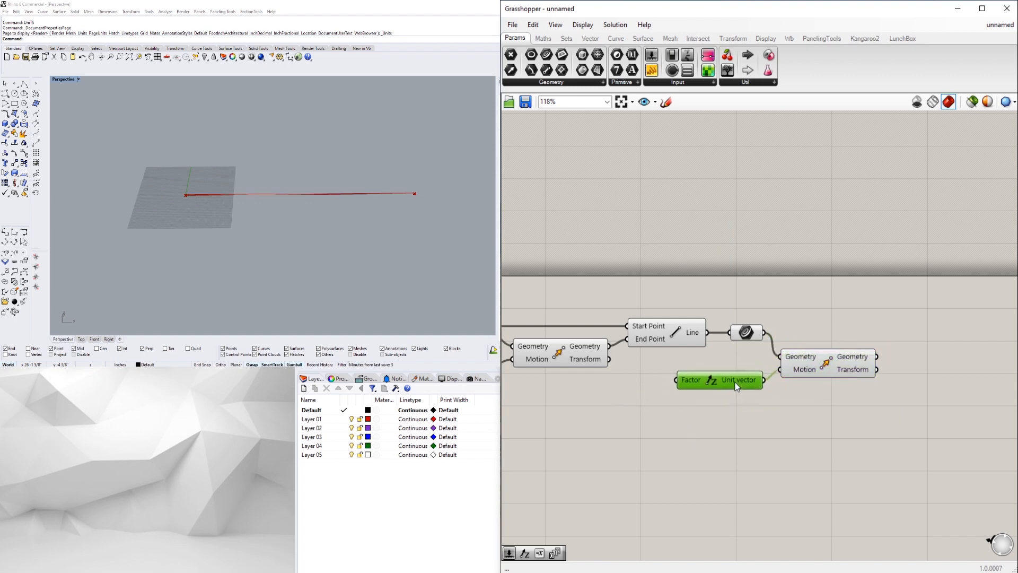
Step: Add a number slider with the value 42 and connect it to the Unit Z factor
{"action": "left_click", "coordinate": [606, 447]}
{"action": "scroll", "coordinate": [606, 447], "scroll_direction": "up", "scroll_amount": 1}
{"action": "double_click", "coordinate": [662, 413]}
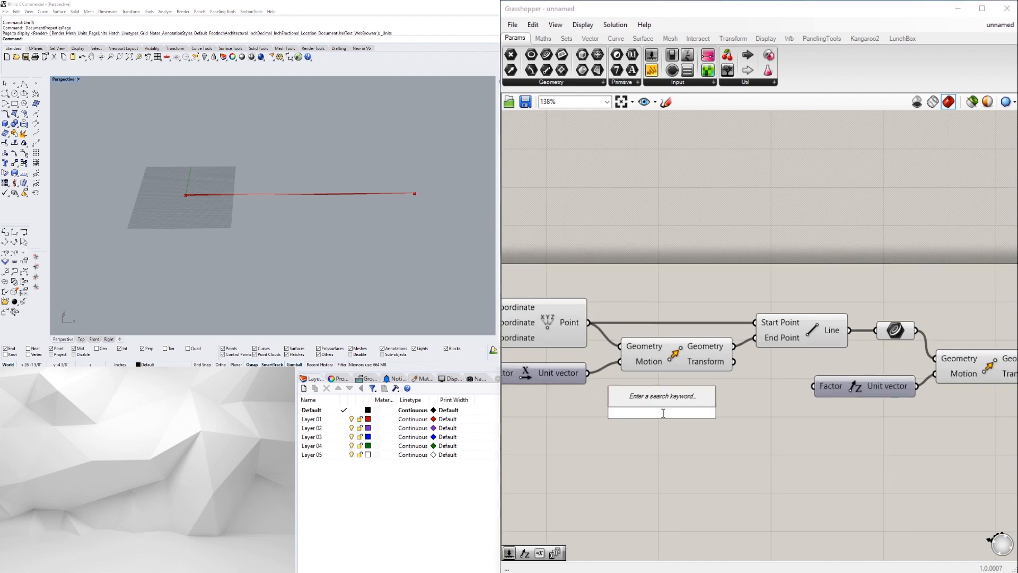
{"action": "type", "text": "42"}
{"action": "key", "text": "Return"}
{"action": "left_click_drag", "start_coordinate": [739, 413], "coordinate": [813, 386]}
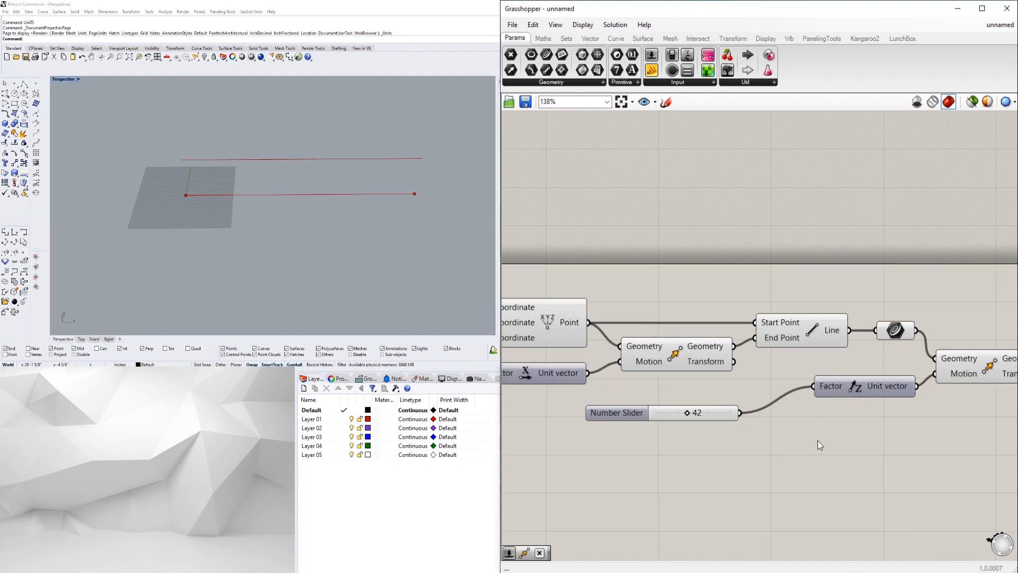
Step: Add a Loft component and connect both the original curve and the moved curve to its Curves input
{"action": "right_click_drag", "start_coordinate": [818, 441], "coordinate": [661, 444]}
{"action": "right_click_drag", "start_coordinate": [932, 321], "coordinate": [924, 333]}
{"action": "double_click", "coordinate": [923, 333]}
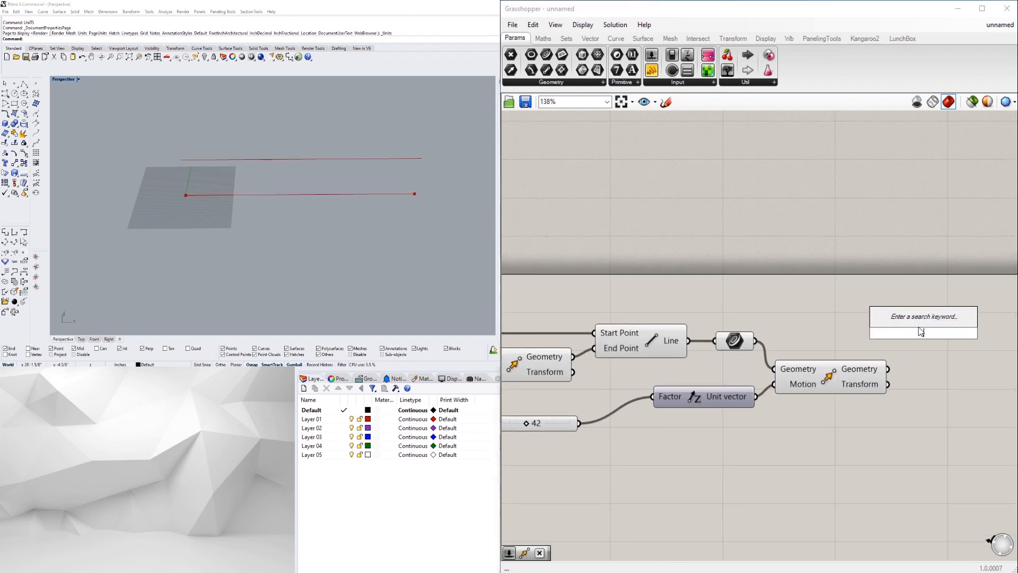
{"action": "type", "text": "loft"}
{"action": "key", "text": "Return"}
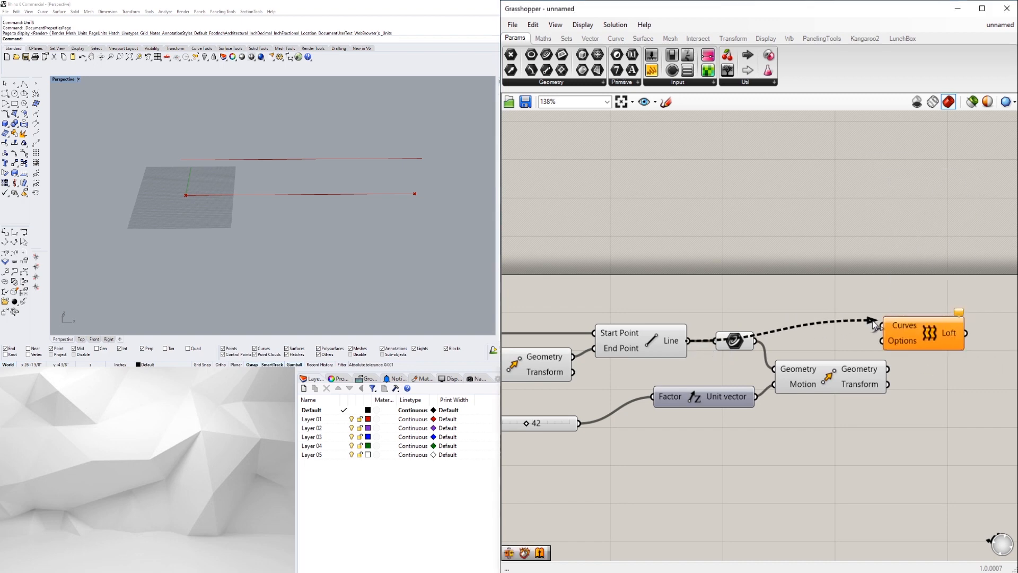
{"action": "left_click_drag", "start_coordinate": [873, 320], "coordinate": [882, 325]}
{"action": "left_click_drag", "start_coordinate": [904, 342], "coordinate": [934, 329]}
{"action": "right_click_drag", "start_coordinate": [982, 329], "coordinate": [823, 338]}
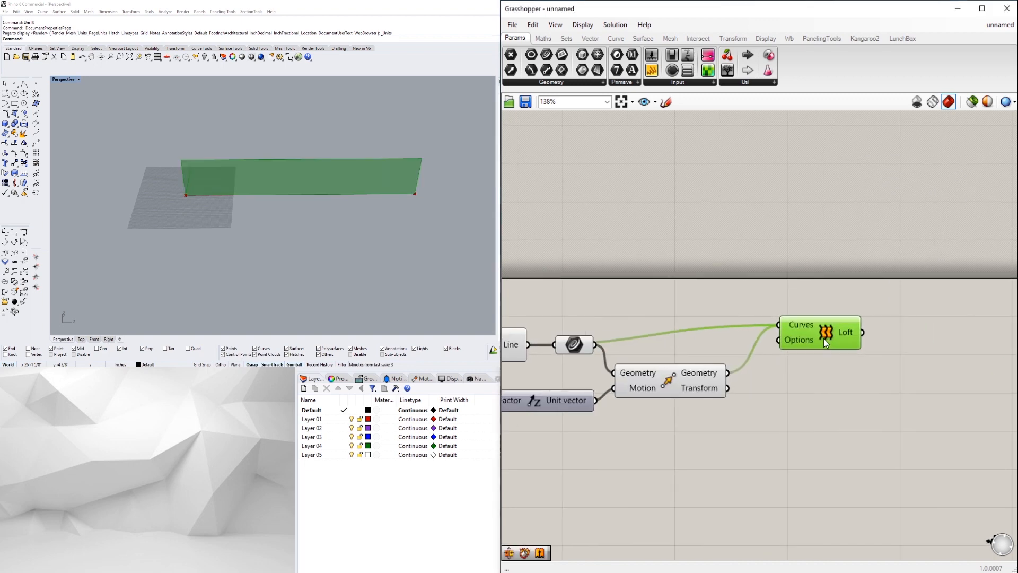
{"action": "left_click_drag", "start_coordinate": [819, 353], "coordinate": [813, 359]}
{"action": "left_click", "coordinate": [806, 324]}
Step: Line up the 42 slider and the Unit Z vector below the line and Move components
{"action": "right_click_drag", "start_coordinate": [597, 440], "coordinate": [775, 390]}
{"action": "scroll", "coordinate": [775, 390], "scroll_direction": "down", "scroll_amount": 1}
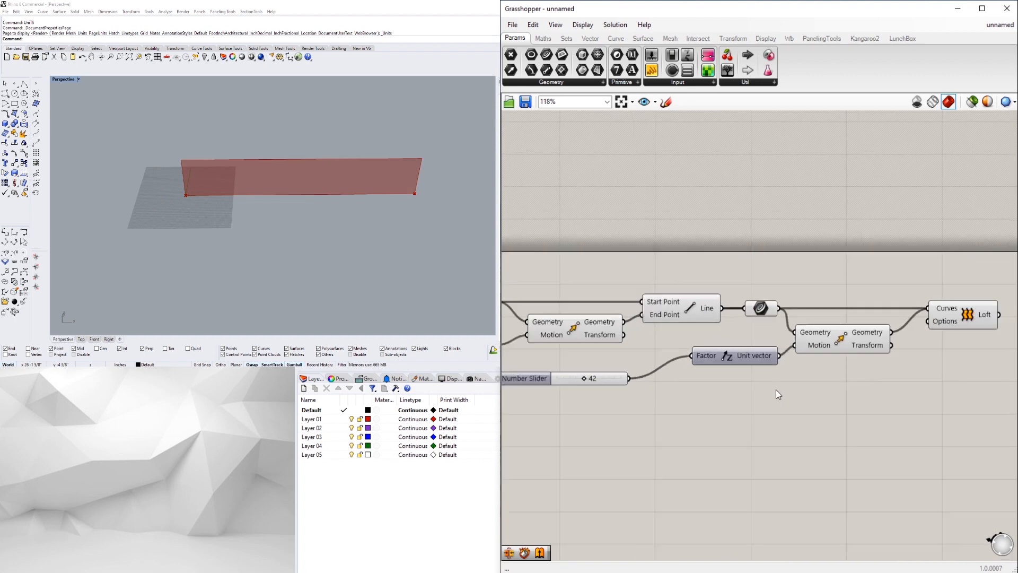
{"action": "right_click_drag", "start_coordinate": [684, 408], "coordinate": [709, 424]}
{"action": "left_click", "coordinate": [737, 374]}
{"action": "left_click_drag", "start_coordinate": [737, 374], "coordinate": [742, 396]}
{"action": "left_click", "coordinate": [769, 440]}
{"action": "scroll", "coordinate": [718, 393], "scroll_direction": "down", "scroll_amount": 1}
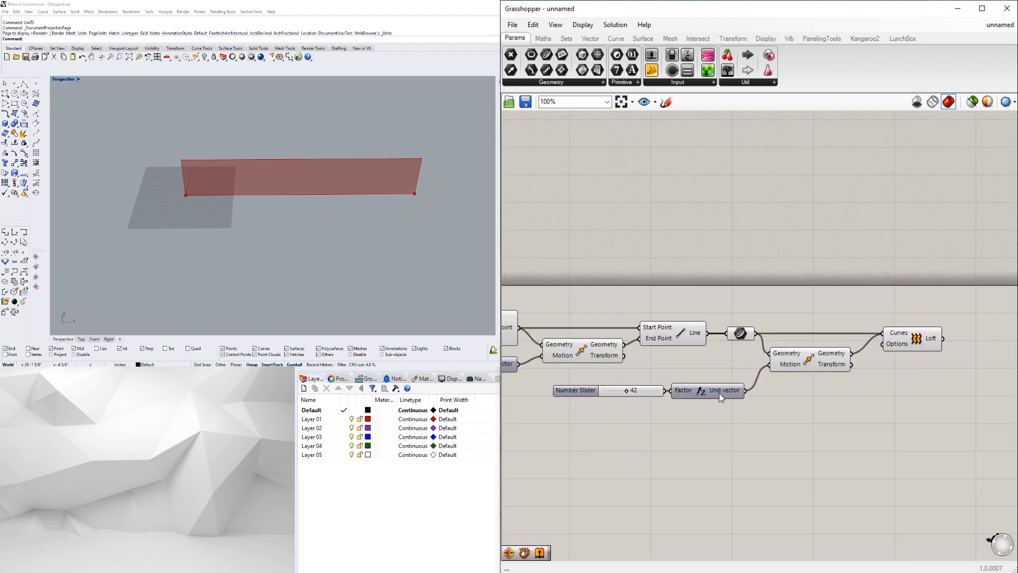
Step: Add a Pipe component, choose its Caps option, and connect the upward-moved curve to its Curve input
{"action": "left_click", "coordinate": [769, 351]}
{"action": "double_click", "coordinate": [718, 450]}
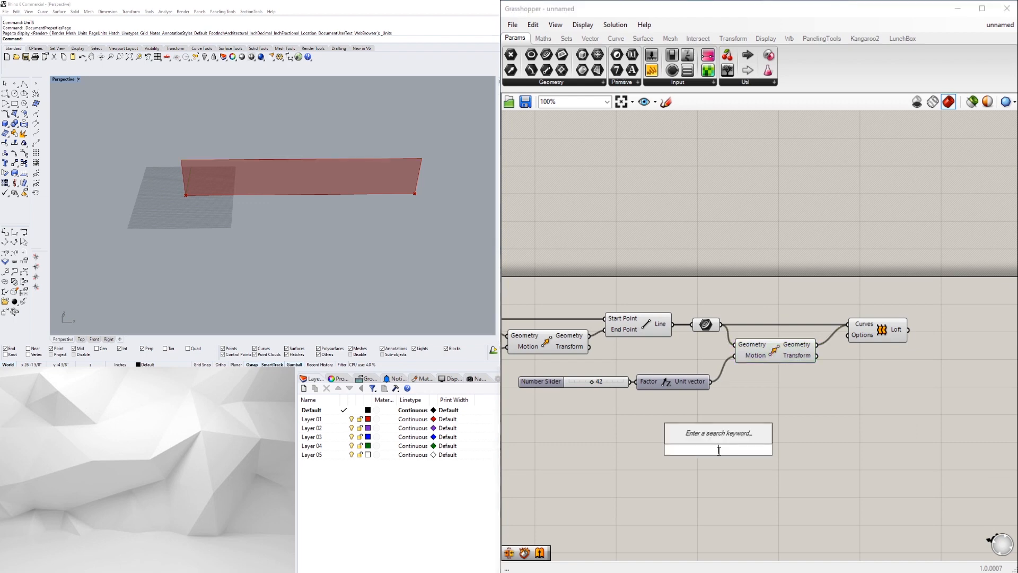
{"action": "type", "text": "pipe"}
{"action": "key", "text": "Return"}
{"action": "scroll", "coordinate": [697, 451], "scroll_direction": "up", "scroll_amount": 3}
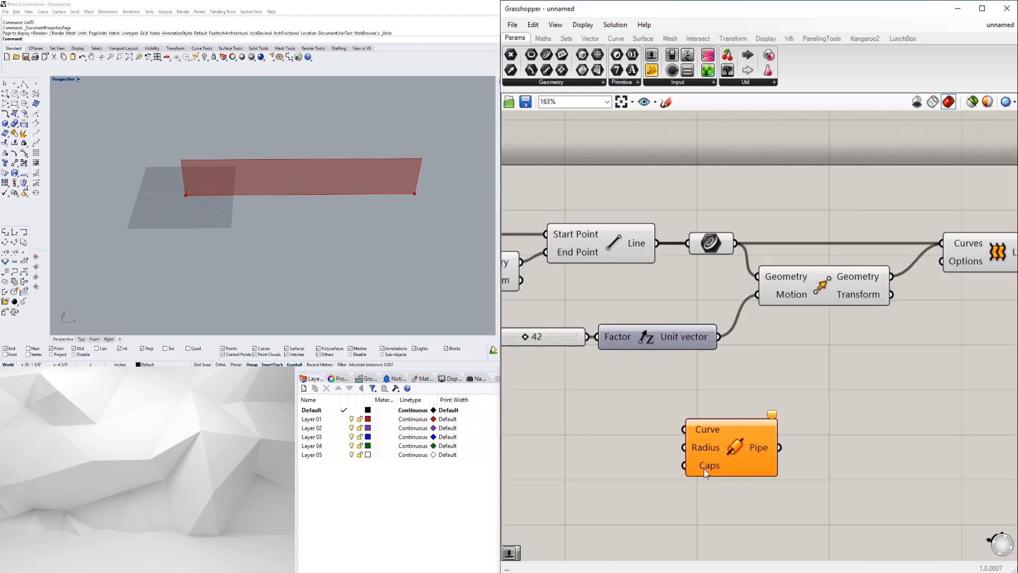
{"action": "right_click", "coordinate": [700, 466]}
{"action": "left_click", "coordinate": [731, 498]}
{"action": "scroll", "coordinate": [730, 493], "scroll_direction": "down", "scroll_amount": 2}
{"action": "right_click_drag", "start_coordinate": [730, 491], "coordinate": [700, 488]}
{"action": "left_click_drag", "start_coordinate": [691, 459], "coordinate": [845, 415]}
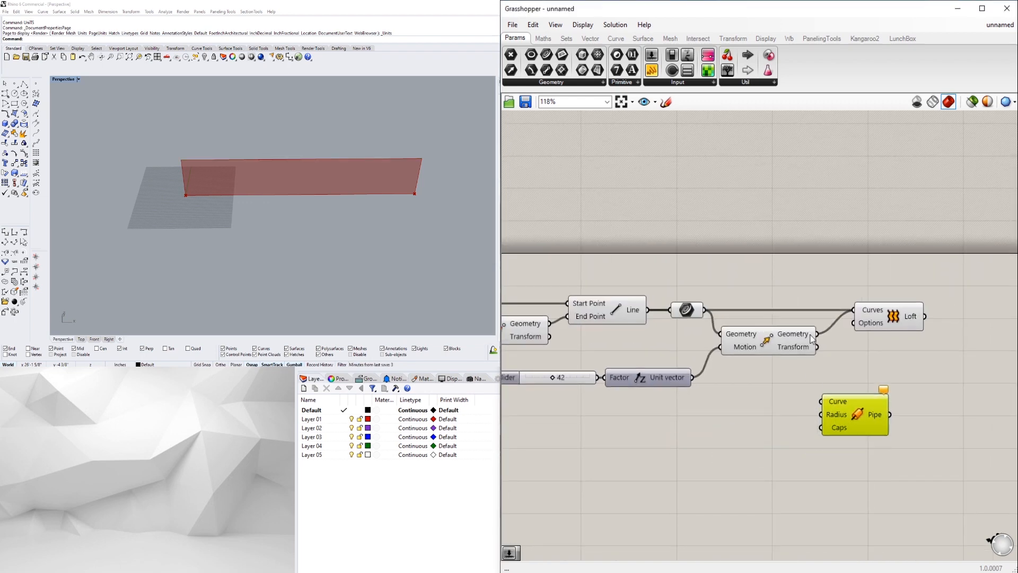
{"action": "left_click_drag", "start_coordinate": [817, 334], "coordinate": [882, 415]}
Step: Add a Division component that divides by 2 and place it before the Pipe component
{"action": "double_click", "coordinate": [712, 440]}
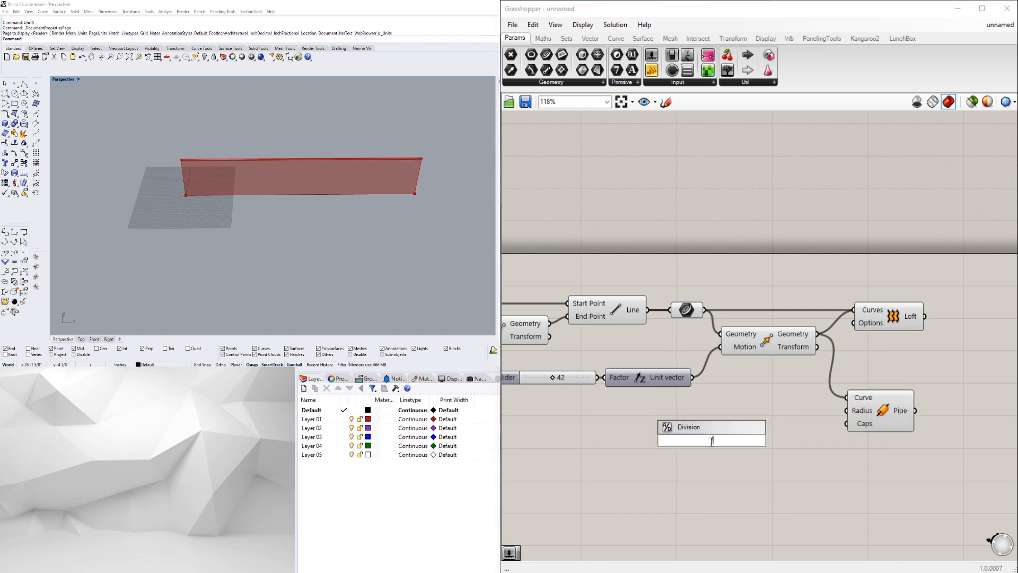
{"action": "type", "text": "/2"}
{"action": "key", "text": "Return"}
{"action": "left_click_drag", "start_coordinate": [723, 441], "coordinate": [759, 440]}
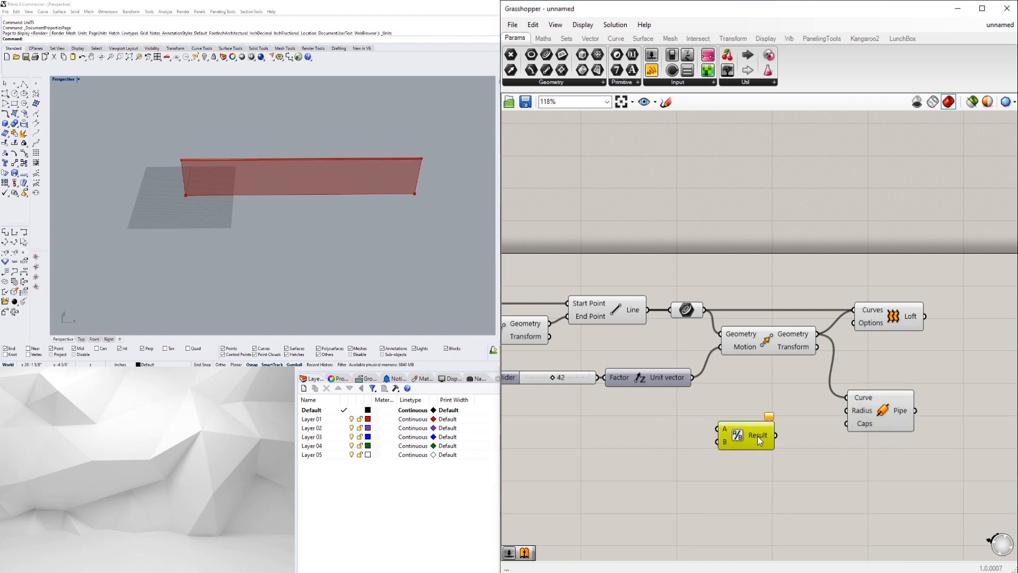
Step: Add a number slider with the value 2.0 and connect it to the Division's A input
{"action": "double_click", "coordinate": [622, 458]}
{"action": "type", "text": "1"}
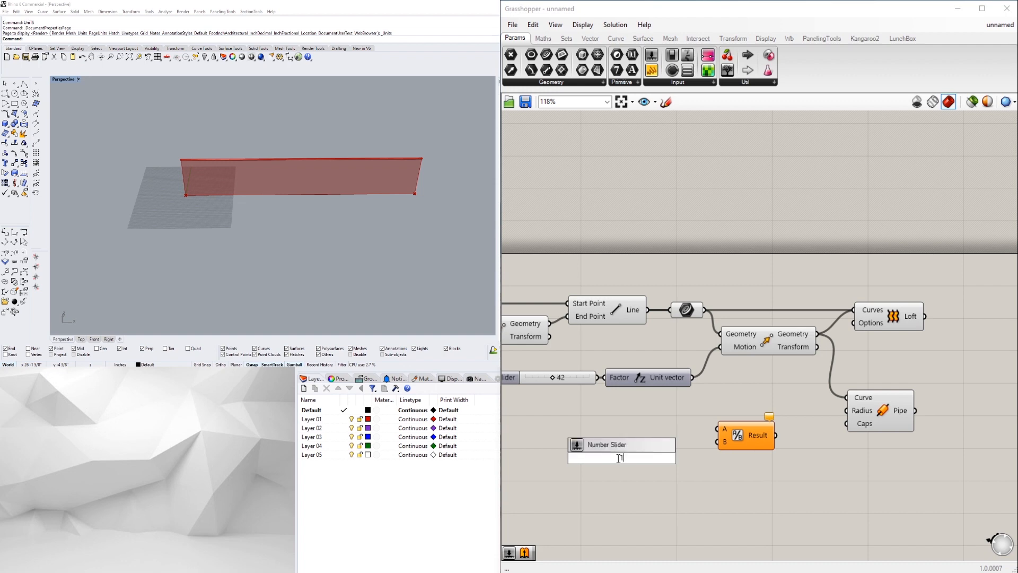
{"action": "key", "text": "Escape"}
{"action": "double_click", "coordinate": [618, 448]}
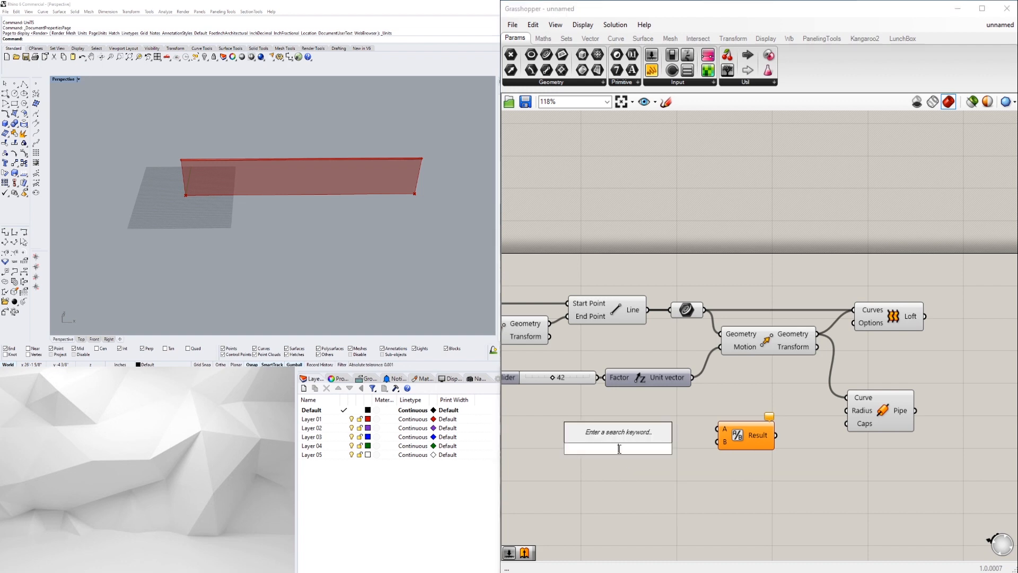
{"action": "type", "text": "2"}
{"action": "key", "text": "Return"}
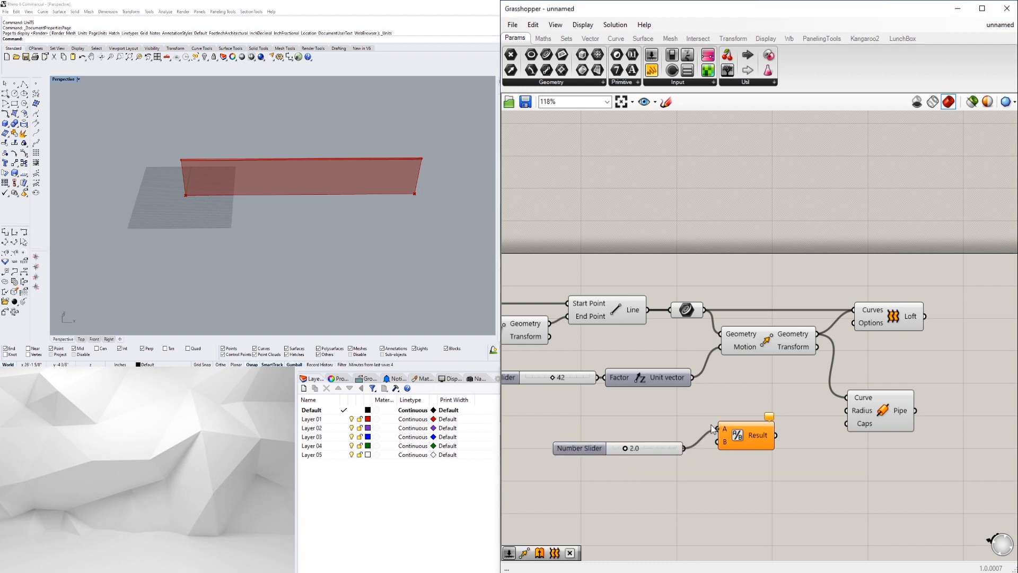
{"action": "left_click_drag", "start_coordinate": [581, 448], "coordinate": [603, 428]}
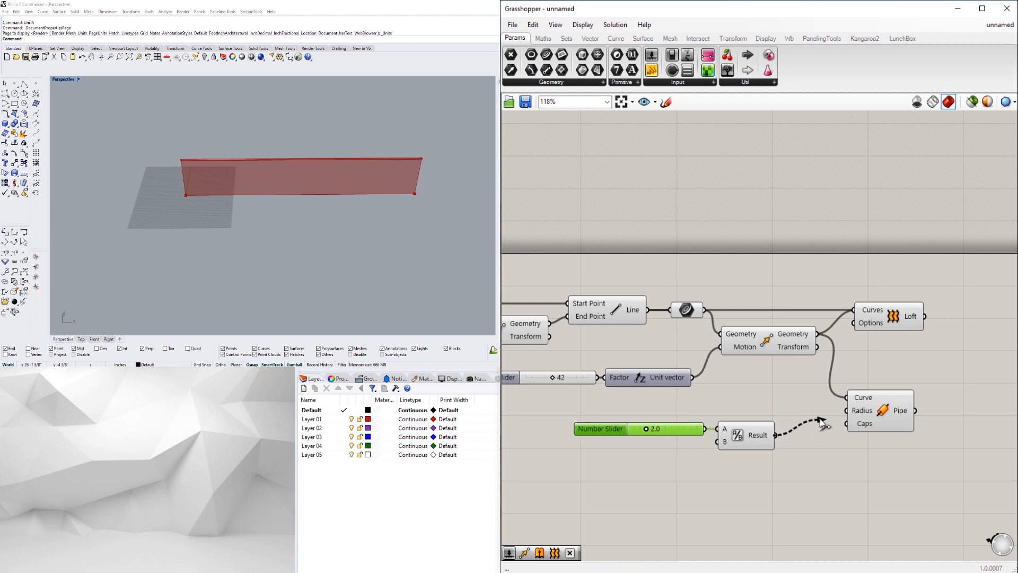
Step: Connect the Division result to the Pipe's Radius and place the Pipe directly below the Loft component
{"action": "scroll", "coordinate": [186, 159], "scroll_direction": "up", "scroll_amount": 8}
{"action": "right_click_drag", "start_coordinate": [159, 207], "coordinate": [208, 135]}
{"action": "left_click", "coordinate": [806, 411]}
{"action": "left_click_drag", "start_coordinate": [862, 393], "coordinate": [872, 351]}
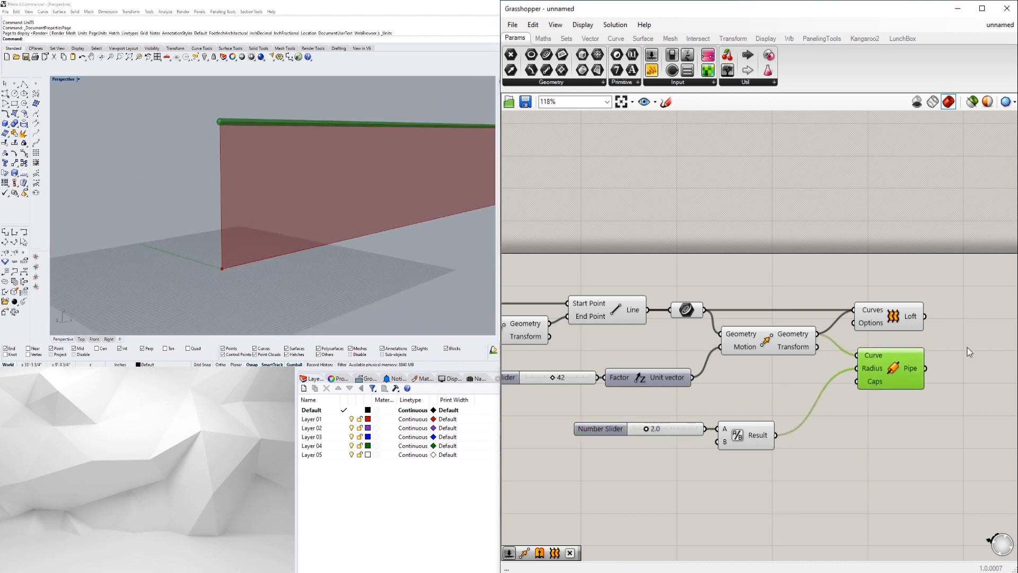
{"action": "left_click", "coordinate": [967, 348]}
Step: Shift the 42 slider and its Unit Z vector slightly farther away from the Move component
{"action": "scroll", "coordinate": [713, 501], "scroll_direction": "down", "scroll_amount": 1}
{"action": "right_click_drag", "start_coordinate": [713, 501], "coordinate": [846, 466]}
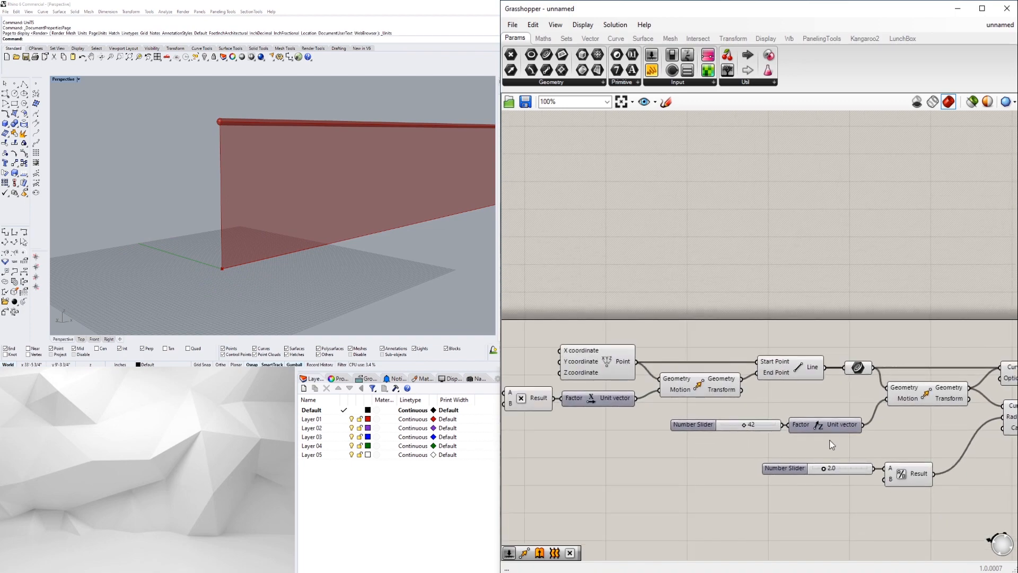
{"action": "scroll", "coordinate": [829, 440], "scroll_direction": "up", "scroll_amount": 1}
{"action": "left_click_drag", "start_coordinate": [829, 441], "coordinate": [677, 412]}
{"action": "left_click_drag", "start_coordinate": [826, 422], "coordinate": [810, 417]}
{"action": "left_click", "coordinate": [959, 435]}
{"action": "right_click_drag", "start_coordinate": [960, 434], "coordinate": [768, 419]}
{"action": "right_click_drag", "start_coordinate": [252, 260], "coordinate": [166, 255]}
{"action": "scroll", "coordinate": [530, 350], "scroll_direction": "down", "scroll_amount": 1}
{"action": "right_click_drag", "start_coordinate": [763, 390], "coordinate": [725, 382]}
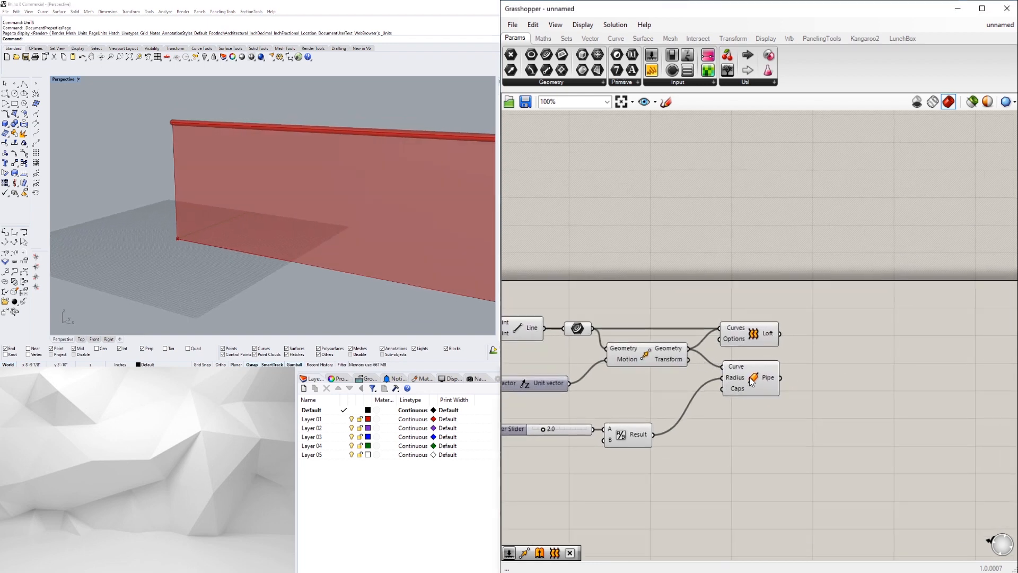
Step: Duplicate the Pipe with its connections and connect the original base curve to the upper Pipe's Curve input
{"action": "mouse_move", "coordinate": [752, 382]}
{"action": "left_mouse_down"}
{"action": "mouse_move", "coordinate": [757, 396]}
{"action": "mouse_move", "coordinate": [749, 377]}
{"action": "left_mouse_up"}
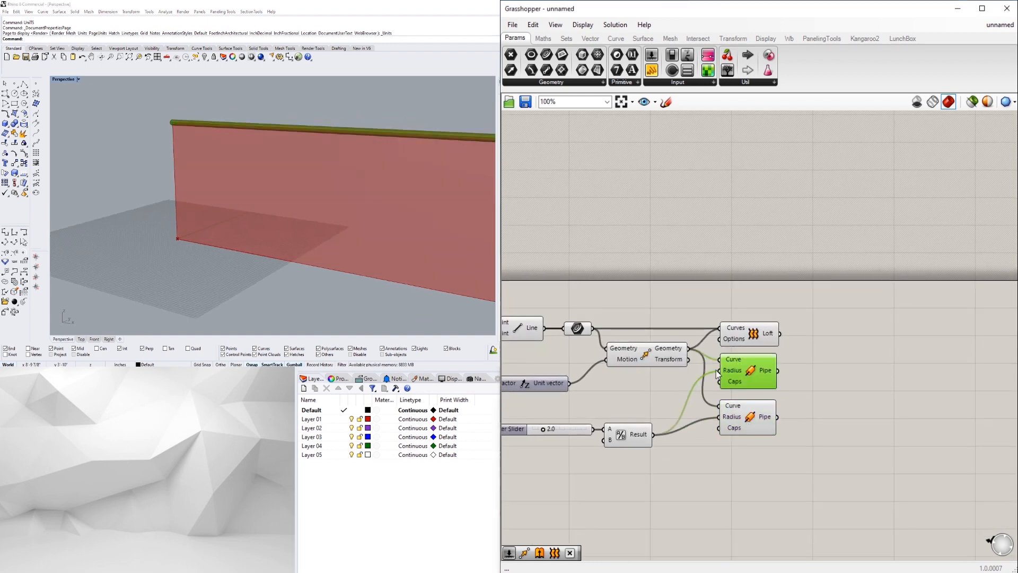
{"action": "left_click_drag", "start_coordinate": [592, 326], "coordinate": [720, 358]}
{"action": "left_click", "coordinate": [800, 368]}
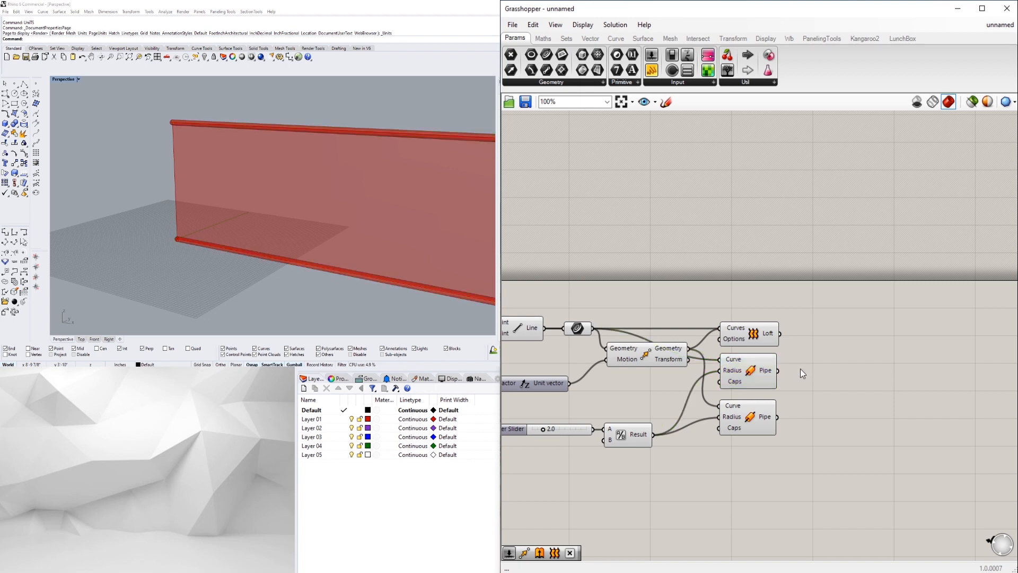
{"action": "left_click", "coordinate": [737, 369]}
{"action": "right_click_drag", "start_coordinate": [205, 225], "coordinate": [255, 216]}
{"action": "left_click", "coordinate": [731, 317]}
{"action": "left_click", "coordinate": [733, 379]}
{"action": "right_click_drag", "start_coordinate": [798, 378], "coordinate": [758, 383]}
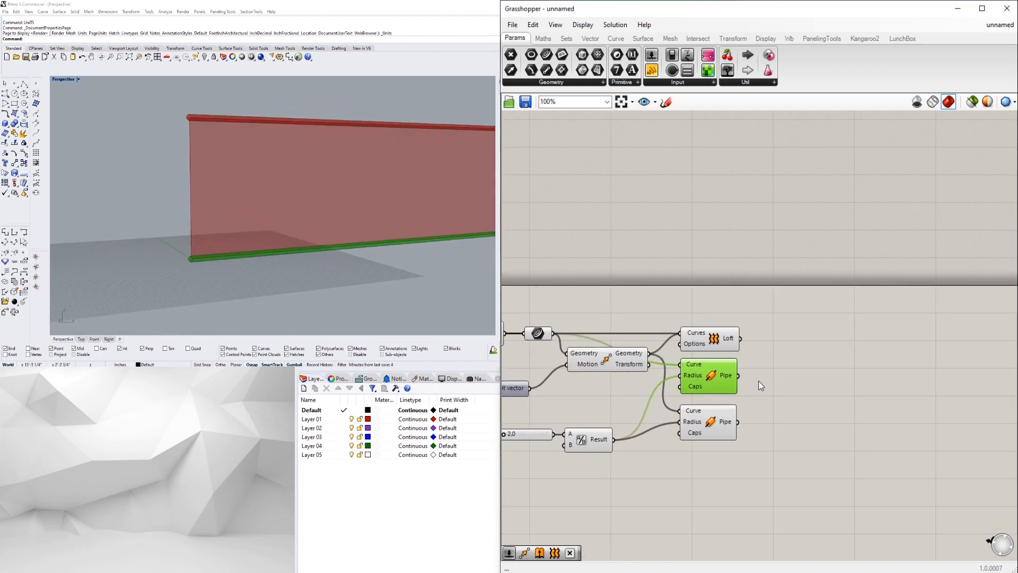
Step: Add a Move component with the upper Pipe as its Geometry and a new Unit Z vector as its Motion
{"action": "double_click", "coordinate": [782, 383]}
{"action": "type", "text": "mo"}
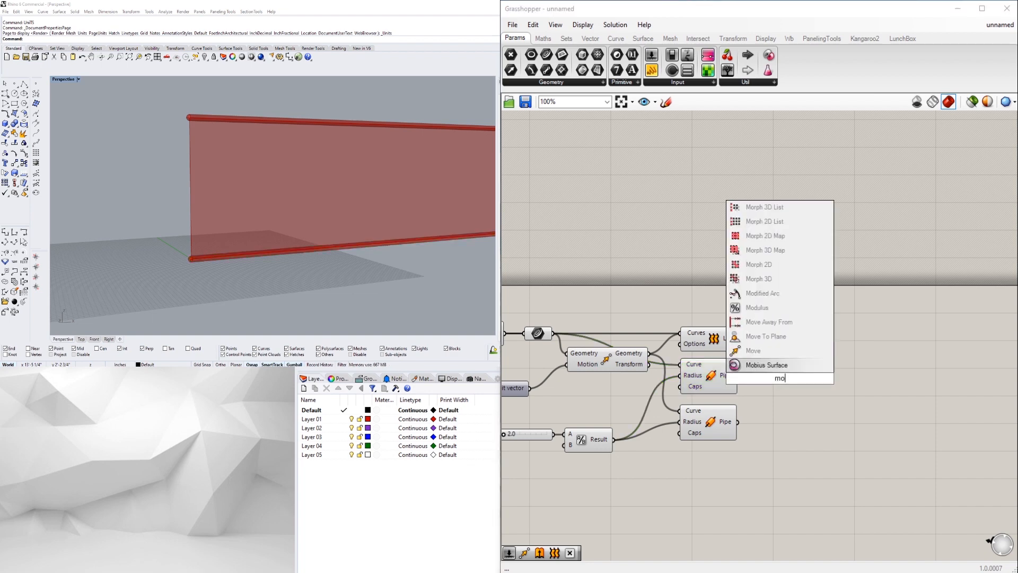
{"action": "left_click", "coordinate": [778, 355]}
{"action": "left_click_drag", "start_coordinate": [779, 381], "coordinate": [832, 397]}
{"action": "double_click", "coordinate": [817, 392]}
{"action": "type", "text": "z"}
{"action": "left_click", "coordinate": [798, 377]}
{"action": "scroll", "coordinate": [803, 417], "scroll_direction": "up", "scroll_amount": 2}
{"action": "right_click_drag", "start_coordinate": [770, 436], "coordinate": [822, 415]}
{"action": "scroll", "coordinate": [823, 420], "scroll_direction": "down", "scroll_amount": 3}
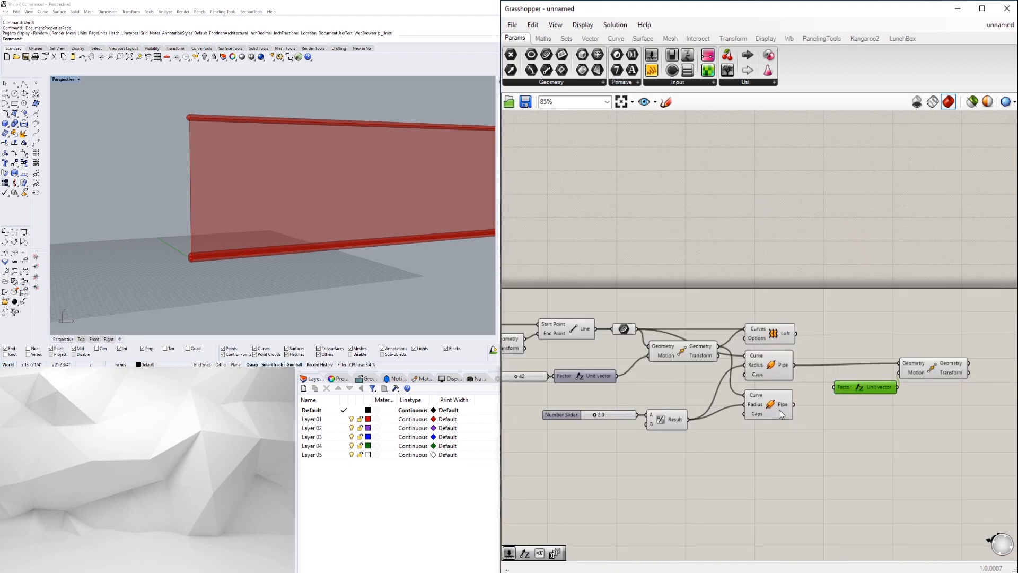
Step: Add a number slider with the value 4, connect it to the new Unit Z factor, and arrange both near the Loft
{"action": "double_click", "coordinate": [750, 303]}
{"action": "type", "text": "4"}
{"action": "key", "text": "Return"}
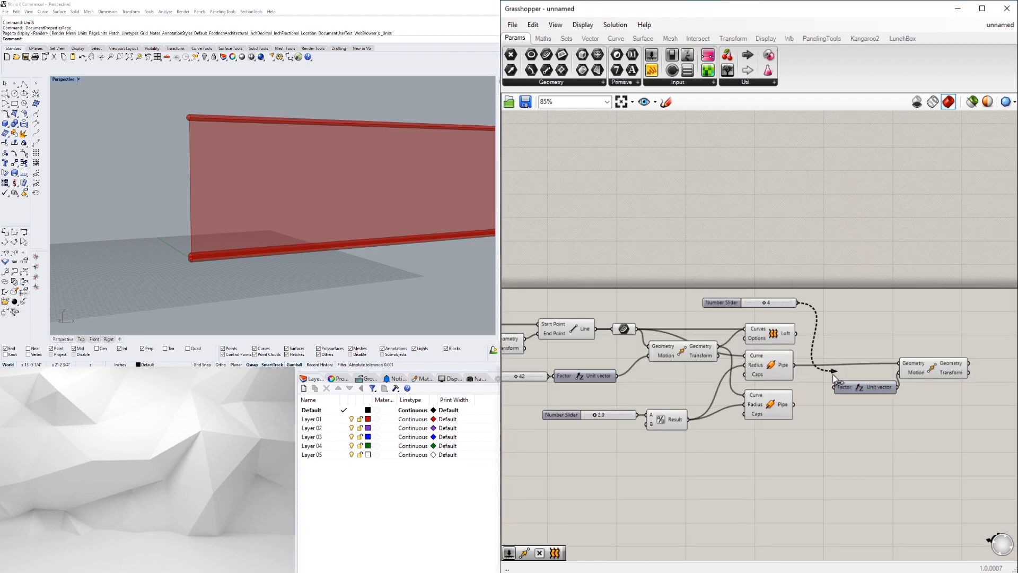
{"action": "left_click_drag", "start_coordinate": [836, 378], "coordinate": [836, 387]}
{"action": "left_click_drag", "start_coordinate": [860, 388], "coordinate": [843, 339]}
{"action": "scroll", "coordinate": [745, 296], "scroll_direction": "up", "scroll_amount": 2}
{"action": "left_click_drag", "start_coordinate": [711, 308], "coordinate": [710, 321]}
{"action": "right_click_drag", "start_coordinate": [848, 272], "coordinate": [885, 318]}
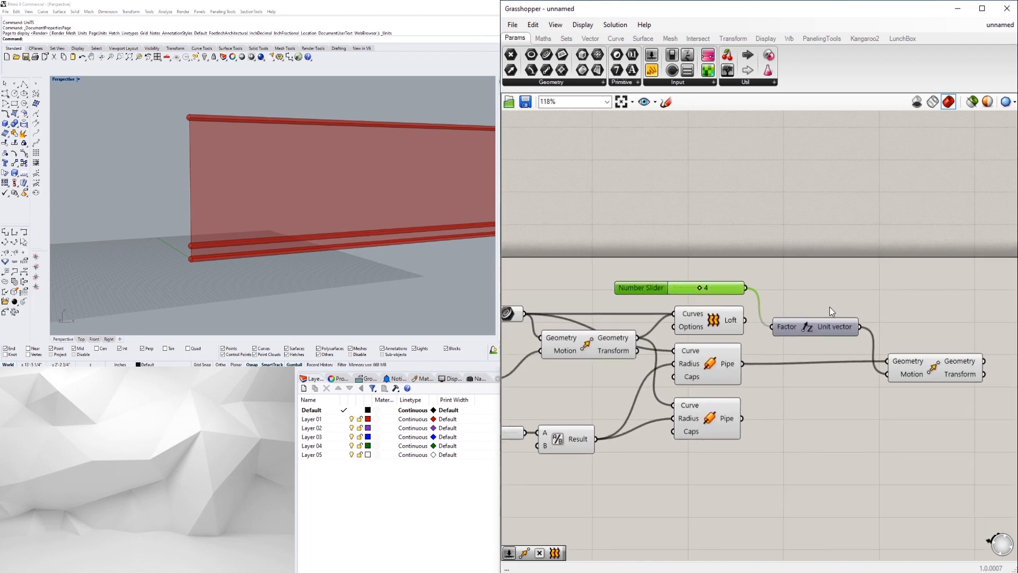
{"action": "scroll", "coordinate": [822, 299], "scroll_direction": "down", "scroll_amount": 1}
{"action": "right_click_drag", "start_coordinate": [821, 299], "coordinate": [861, 301]}
{"action": "left_click", "coordinate": [941, 361]}
{"action": "right_click_drag", "start_coordinate": [756, 368], "coordinate": [818, 371]}
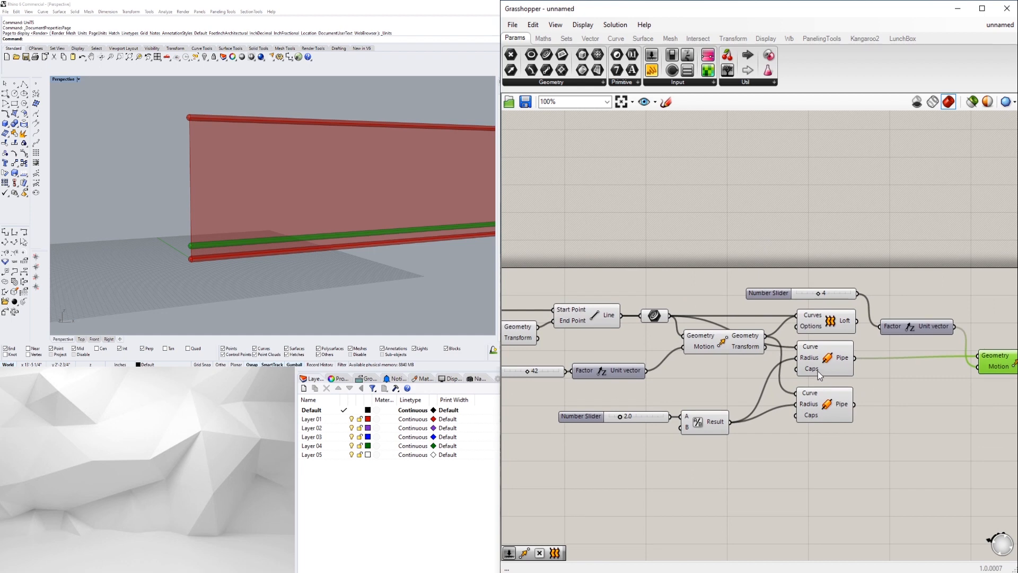
Step: Duplicate the 2.0 slider with its Division and connect the upper Division's result to the upper Pipe's Radius
{"action": "left_click", "coordinate": [707, 424]}
{"action": "left_click", "coordinate": [823, 407]}
{"action": "scroll", "coordinate": [780, 429], "scroll_direction": "up", "scroll_amount": 2}
{"action": "right_click_drag", "start_coordinate": [695, 453], "coordinate": [770, 466]}
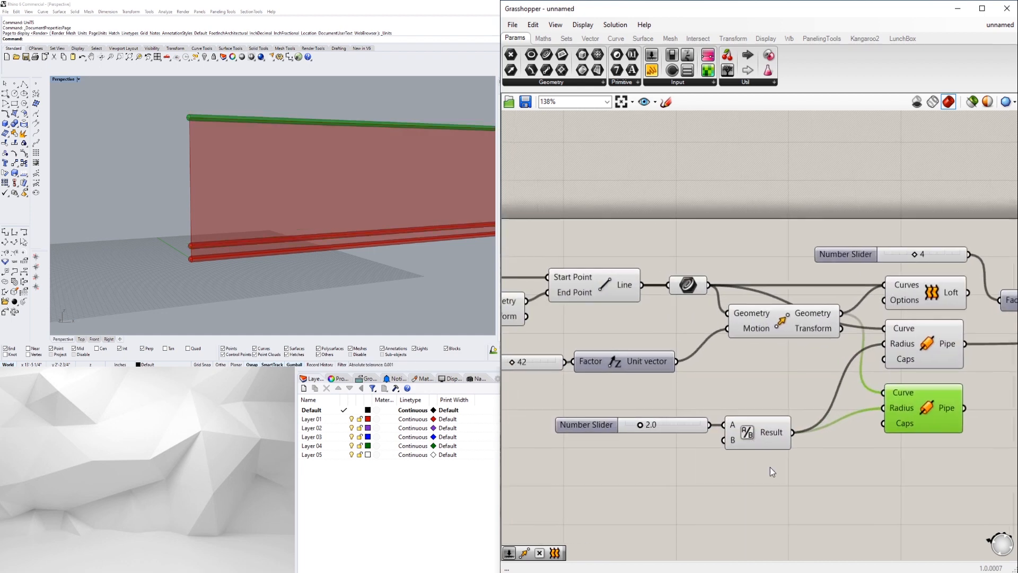
{"action": "left_click_drag", "start_coordinate": [788, 482], "coordinate": [657, 400]}
{"action": "left_click_drag", "start_coordinate": [746, 431], "coordinate": [882, 343]}
Step: Set the upper Division's number slider to 1.0
{"action": "scroll", "coordinate": [646, 404], "scroll_direction": "up", "scroll_amount": 4}
{"action": "double_click", "coordinate": [675, 412]}
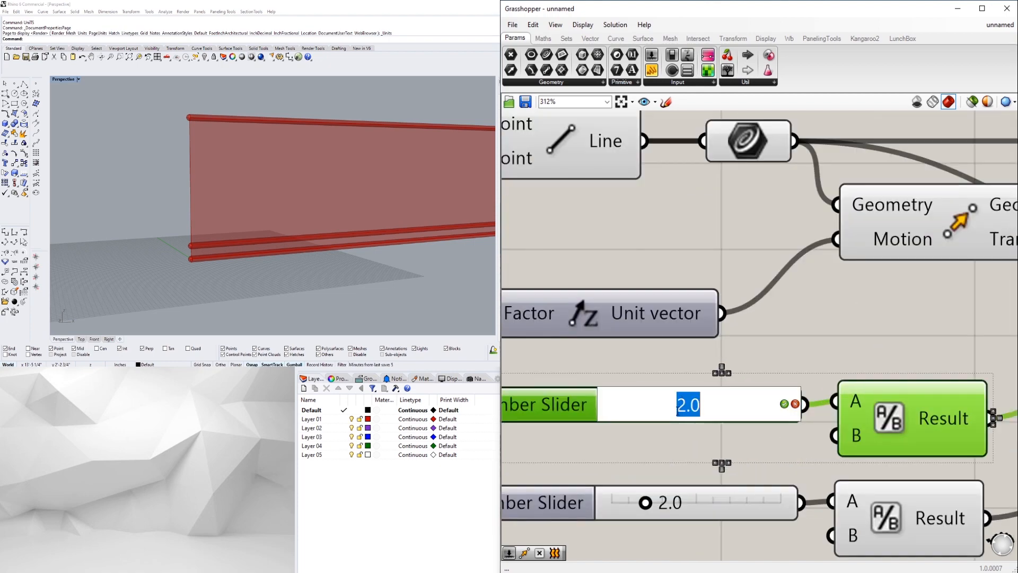
{"action": "type", "text": "1"}
{"action": "key", "text": "Return"}
{"action": "left_click", "coordinate": [691, 388]}
{"action": "scroll", "coordinate": [781, 349], "scroll_direction": "down", "scroll_amount": 4}
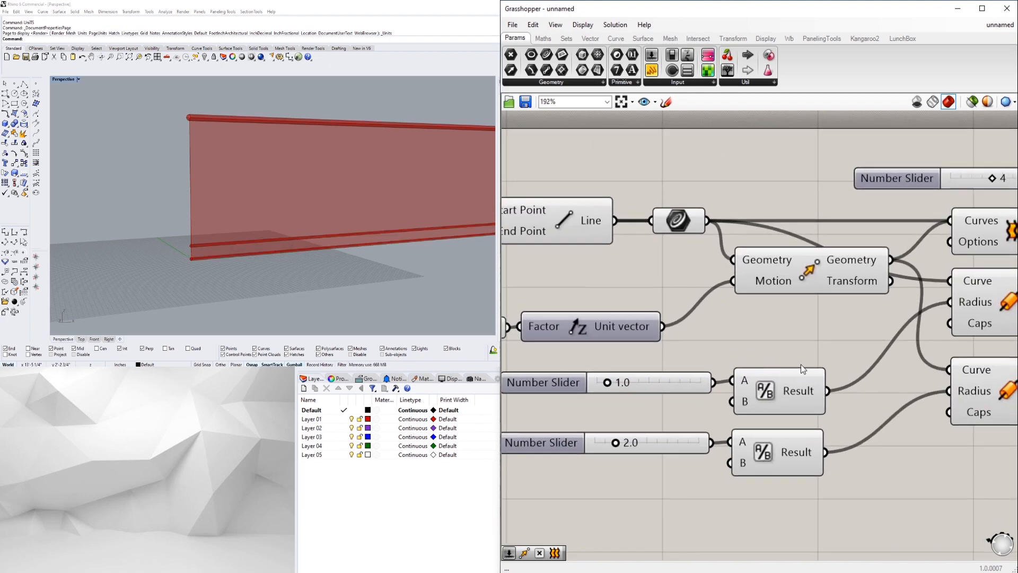
Step: Connect the original base curve as an additional input to the lower Pipe's Curve
{"action": "left_click", "coordinate": [890, 402]}
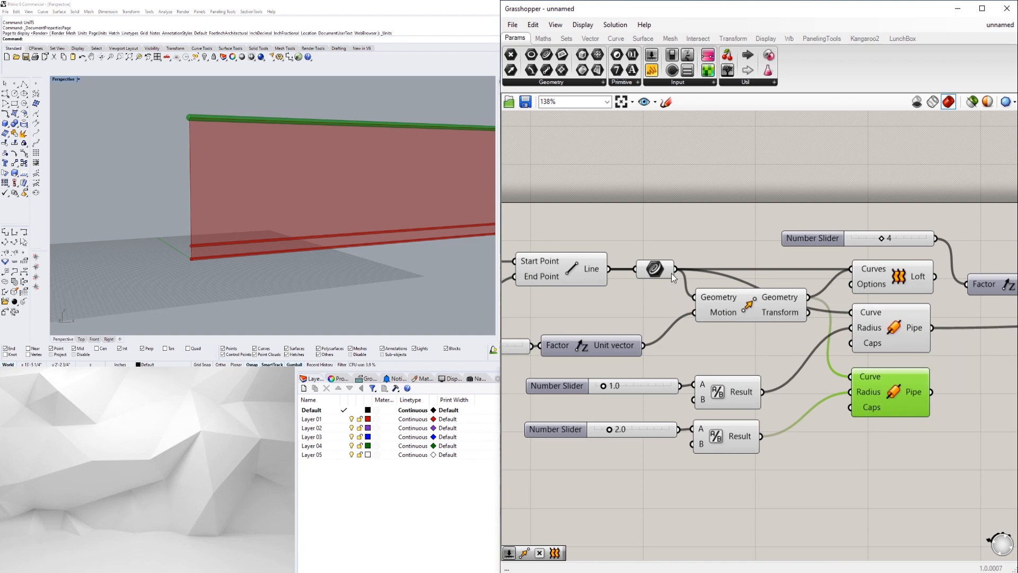
{"action": "left_click_drag", "start_coordinate": [674, 269], "coordinate": [850, 377]}
{"action": "left_click", "coordinate": [854, 360]}
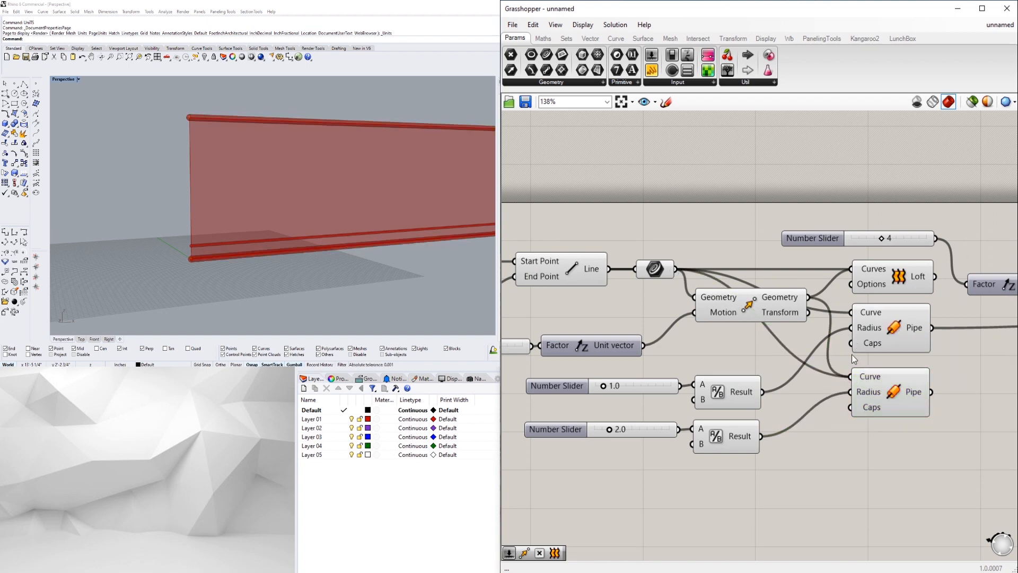
Step: Try disconnecting the base curve from the upper Pipe's Curve input and undo the change
{"action": "left_click", "coordinate": [880, 328]}
{"action": "right_click_drag", "start_coordinate": [846, 355], "coordinate": [791, 360]}
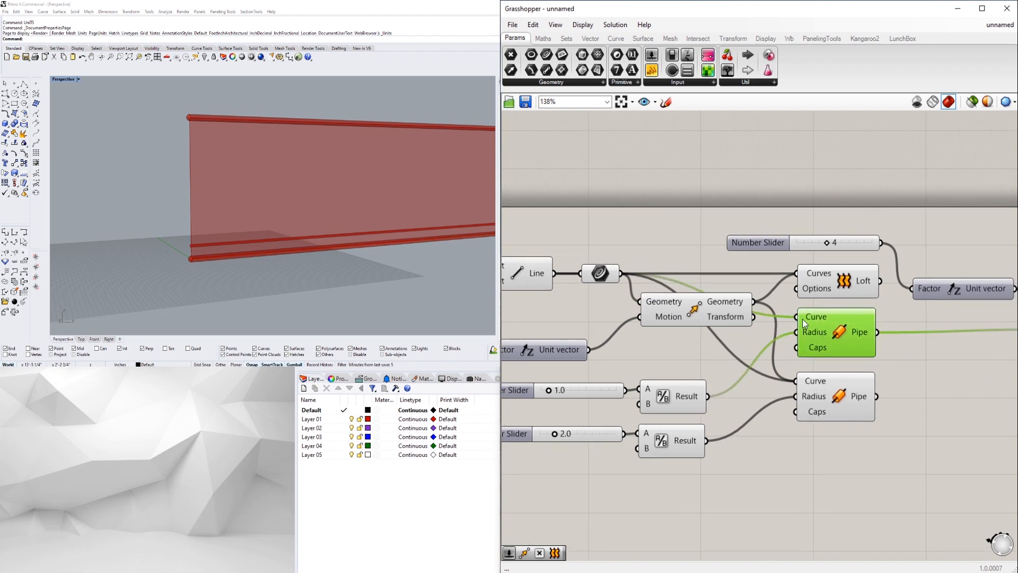
{"action": "left_click_drag", "start_coordinate": [797, 317], "coordinate": [624, 274]}
{"action": "left_click", "coordinate": [770, 298]}
{"action": "right_click_drag", "start_coordinate": [795, 350], "coordinate": [770, 354]}
{"action": "left_click", "coordinate": [772, 354]}
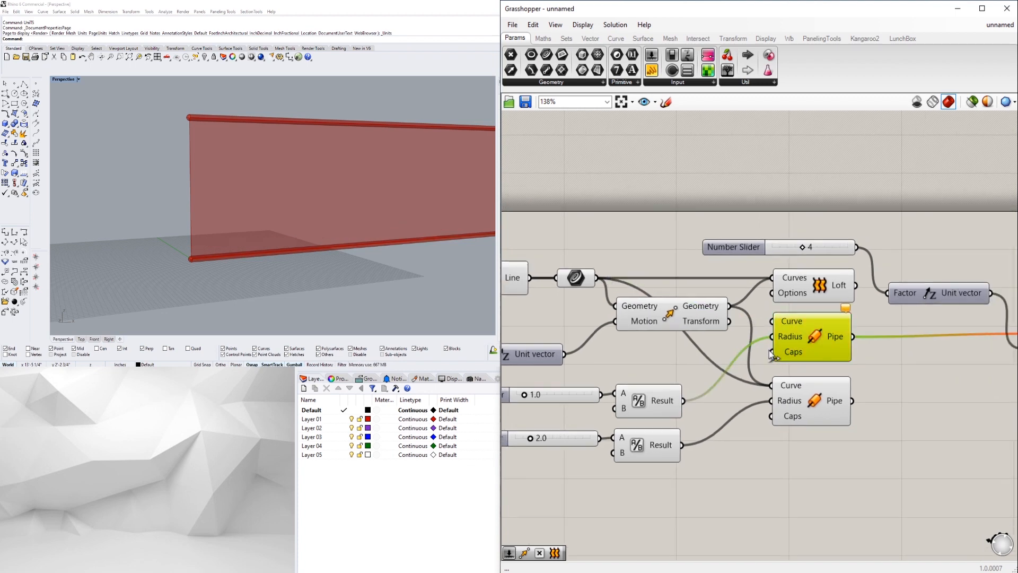
{"action": "key", "text": "ctrl+z"}
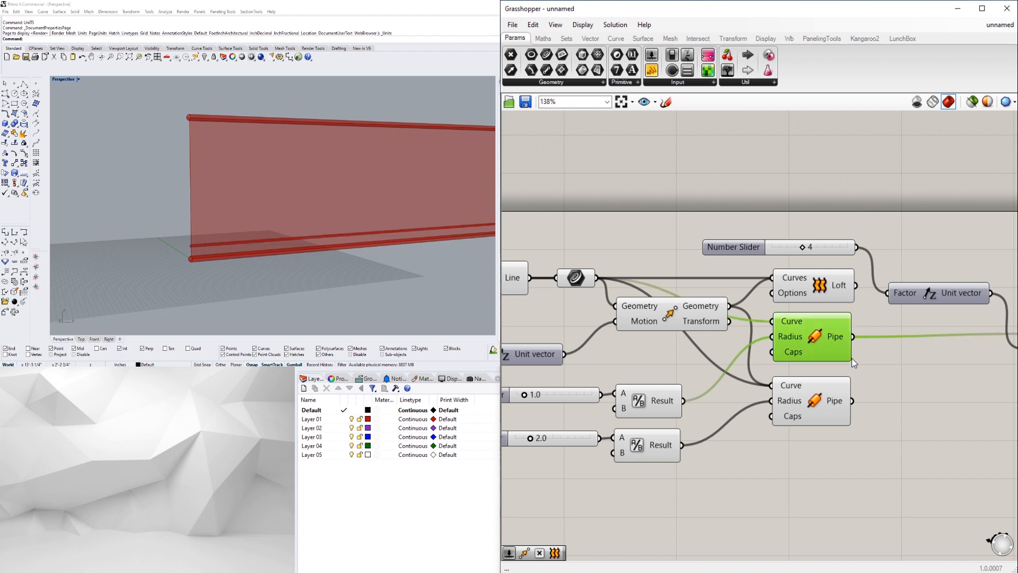
Step: Inspect the moved pipe close up and hide the preview of the lower Pipe component
{"action": "right_click_drag", "start_coordinate": [953, 374], "coordinate": [743, 377]}
{"action": "left_click", "coordinate": [866, 338]}
{"action": "scroll", "coordinate": [238, 261], "scroll_direction": "up", "scroll_amount": 6}
{"action": "right_click_drag", "start_coordinate": [238, 261], "coordinate": [319, 263]}
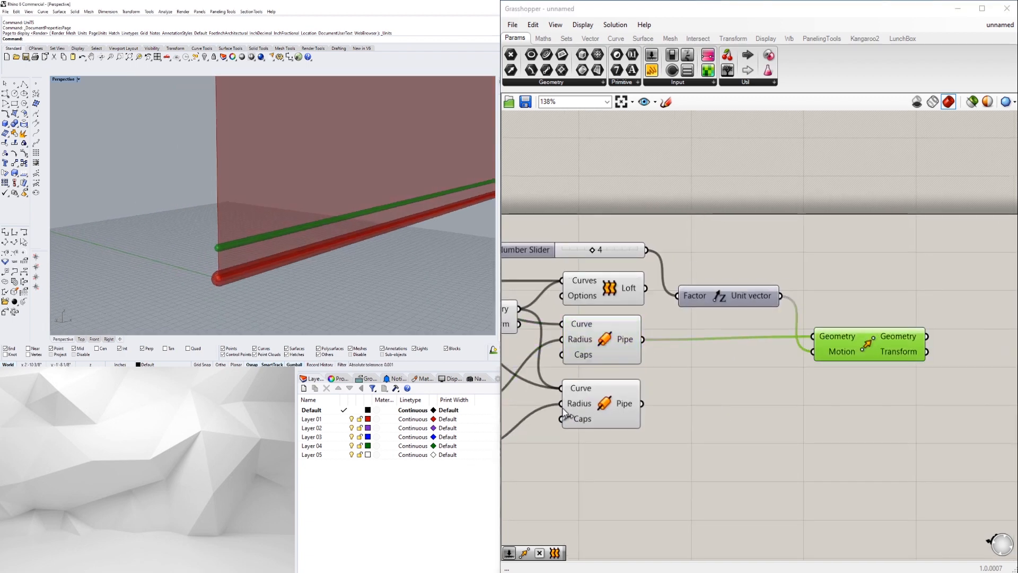
{"action": "left_click", "coordinate": [586, 404]}
{"action": "right_click", "coordinate": [596, 404]}
{"action": "left_click", "coordinate": [631, 419]}
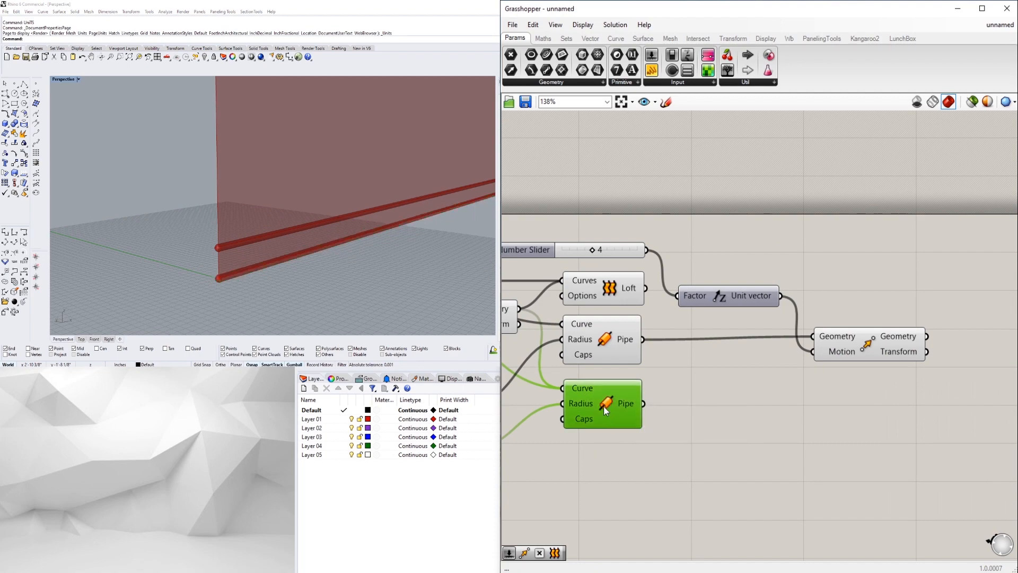
Step: Hide the preview of the upper Pipe component
{"action": "left_click", "coordinate": [606, 337]}
{"action": "right_click_drag", "start_coordinate": [591, 364], "coordinate": [737, 370]}
{"action": "right_click", "coordinate": [753, 342]}
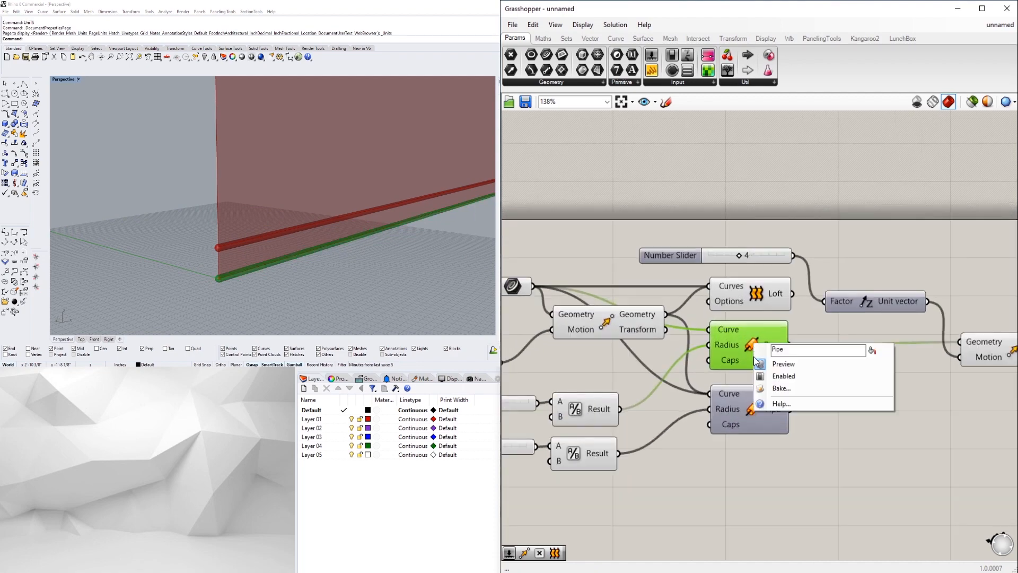
{"action": "left_click", "coordinate": [763, 366]}
{"action": "left_click", "coordinate": [597, 325]}
{"action": "left_click", "coordinate": [804, 325]}
Step: Show the preview of the lower Pipe component again
{"action": "right_click_drag", "start_coordinate": [992, 369], "coordinate": [832, 371]}
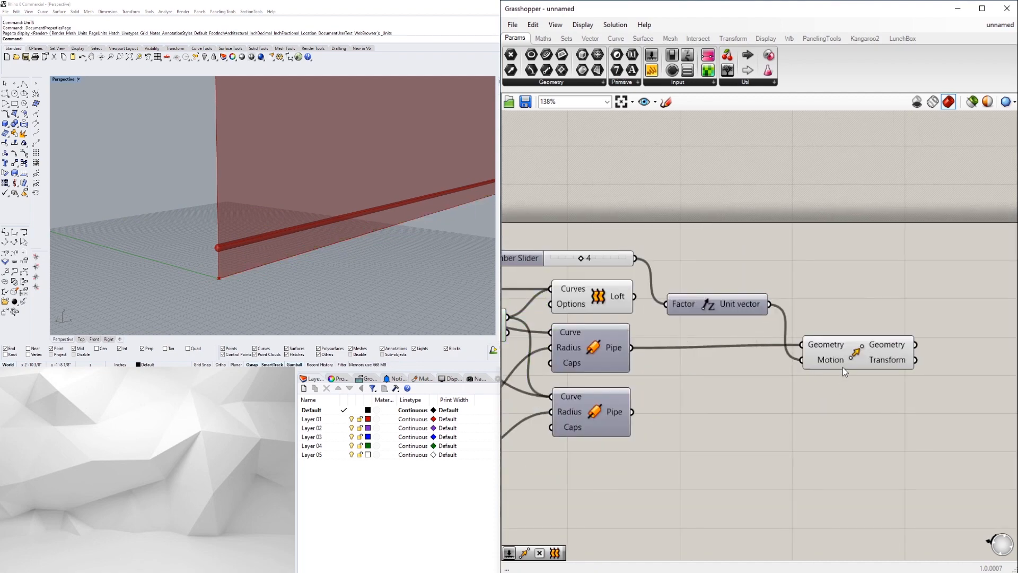
{"action": "left_click", "coordinate": [854, 355]}
{"action": "right_click", "coordinate": [855, 352]}
{"action": "left_click", "coordinate": [795, 419]}
{"action": "scroll", "coordinate": [758, 430], "scroll_direction": "down", "scroll_amount": 1}
{"action": "right_click", "coordinate": [619, 421]}
{"action": "left_click", "coordinate": [663, 437]}
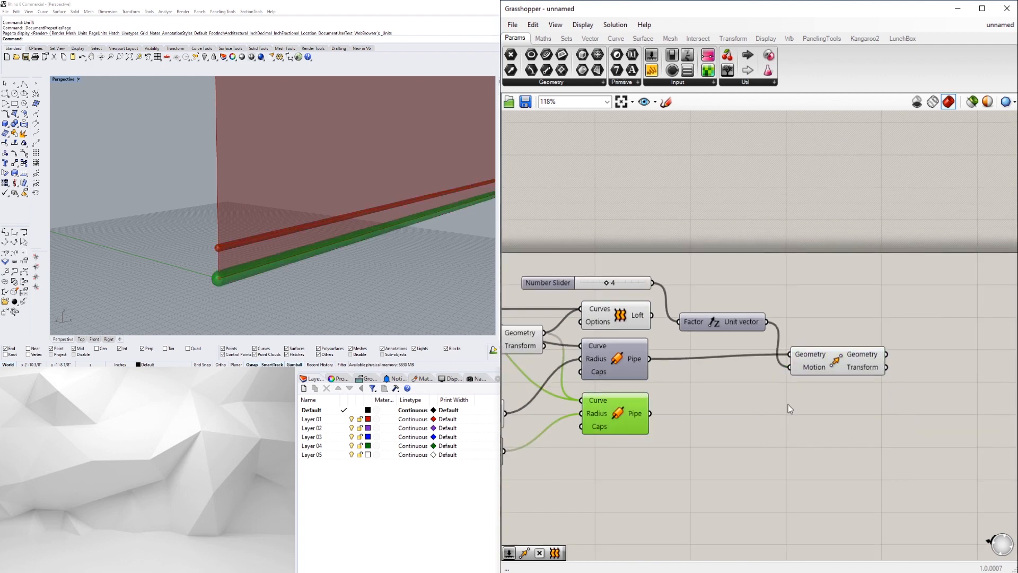
{"action": "left_click", "coordinate": [788, 409]}
Step: Examine the lofted panel and its pipes from several angles, highlighting the pipe produced by the last Move component
{"action": "right_click_drag", "start_coordinate": [382, 228], "coordinate": [359, 267]}
{"action": "right_click_drag", "start_coordinate": [300, 314], "coordinate": [313, 282]}
{"action": "left_click", "coordinate": [845, 367]}
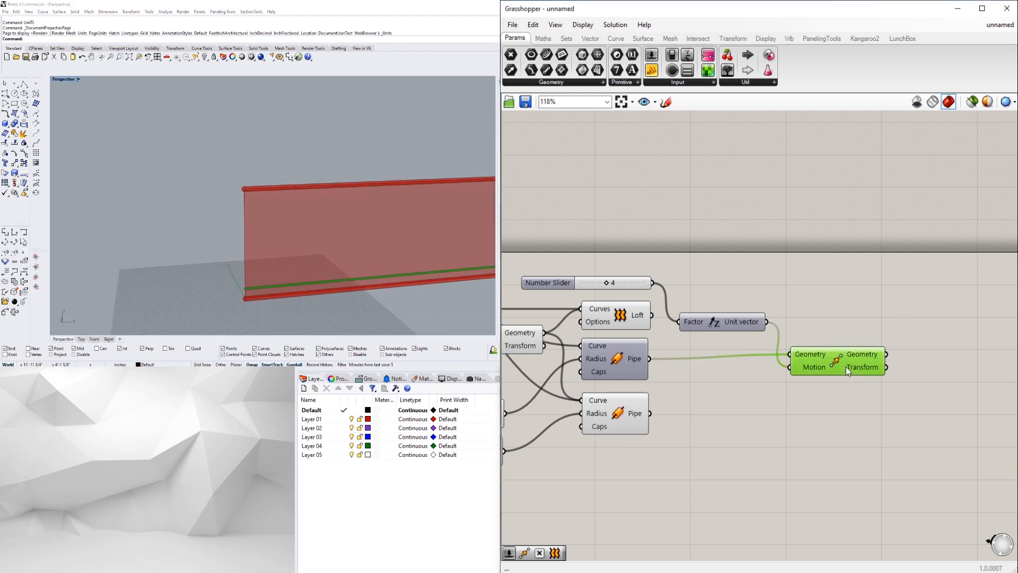
{"action": "left_click", "coordinate": [811, 414]}
{"action": "scroll", "coordinate": [242, 228], "scroll_direction": "down", "scroll_amount": 2}
{"action": "right_click_drag", "start_coordinate": [223, 228], "coordinate": [281, 241]}
{"action": "scroll", "coordinate": [282, 229], "scroll_direction": "down", "scroll_amount": 4}
{"action": "left_click", "coordinate": [831, 364]}
{"action": "left_click", "coordinate": [805, 383]}
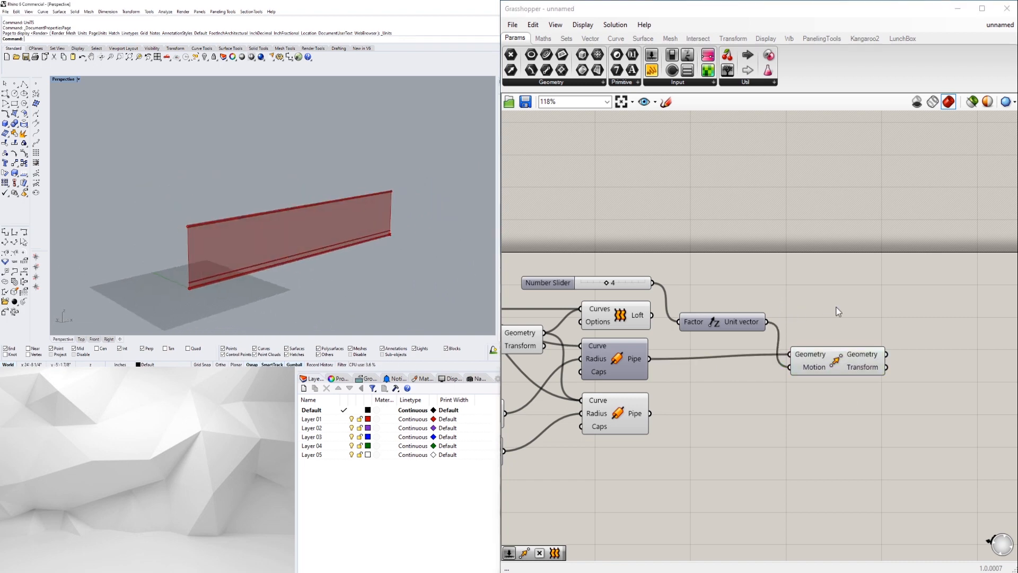
Step: Add an Area component and feed the Loft output into its Geometry input
{"action": "scroll", "coordinate": [848, 308], "scroll_direction": "down", "scroll_amount": 2}
{"action": "left_click", "coordinate": [717, 310]}
{"action": "double_click", "coordinate": [848, 291]}
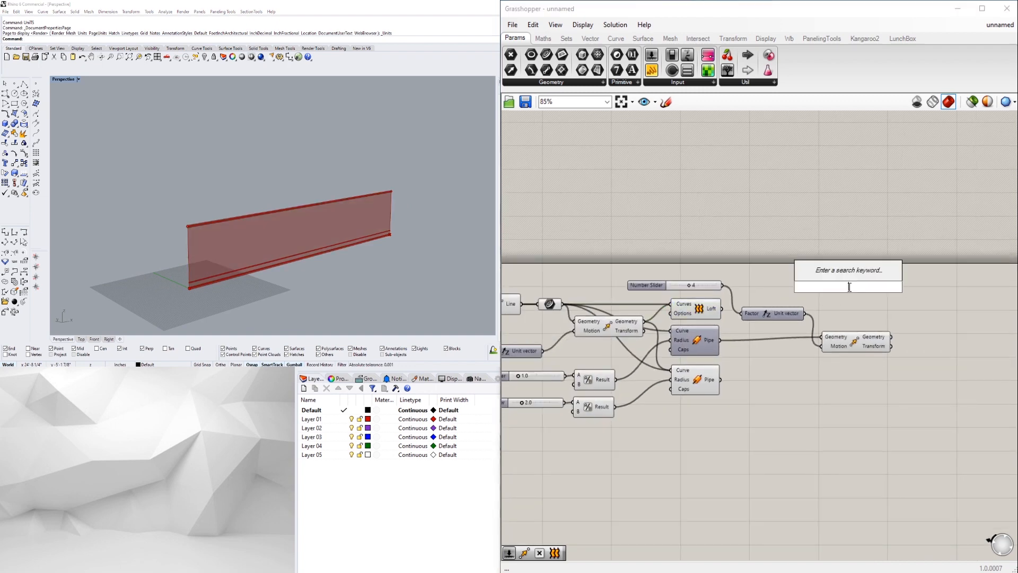
{"action": "type", "text": "area"}
{"action": "key", "text": "Return"}
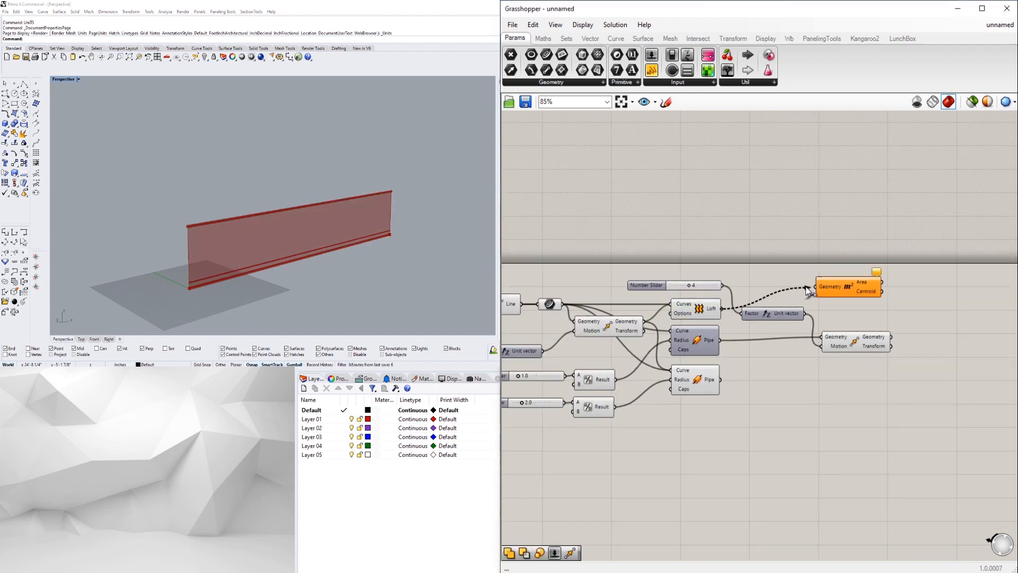
{"action": "left_click_drag", "start_coordinate": [807, 290], "coordinate": [820, 275]}
Step: Add a Contour component and connect the Area component's Centroid to its Point input
{"action": "double_click", "coordinate": [923, 289]}
{"action": "type", "text": "con"}
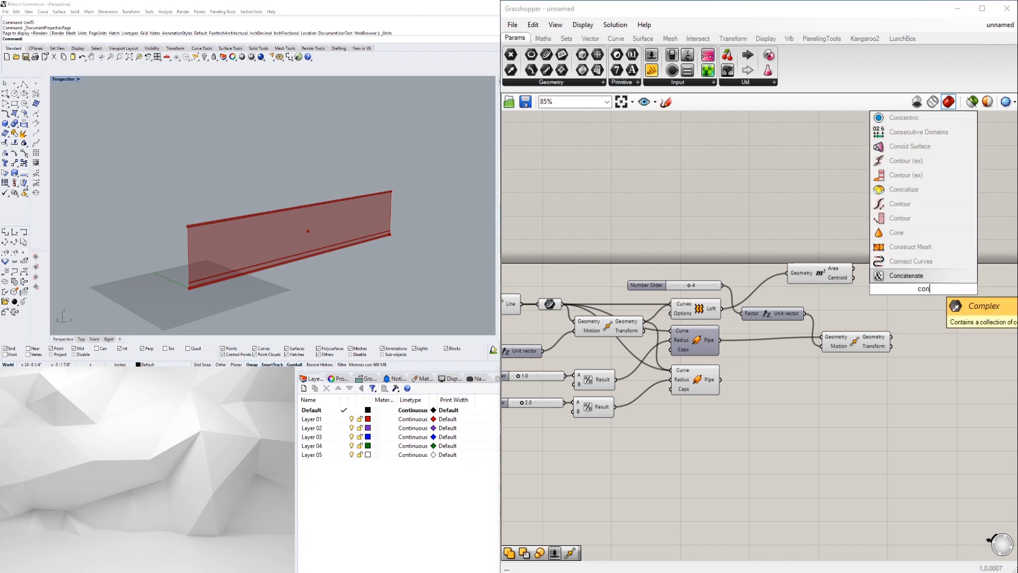
{"action": "type", "text": "t"}
{"action": "left_click", "coordinate": [914, 261]}
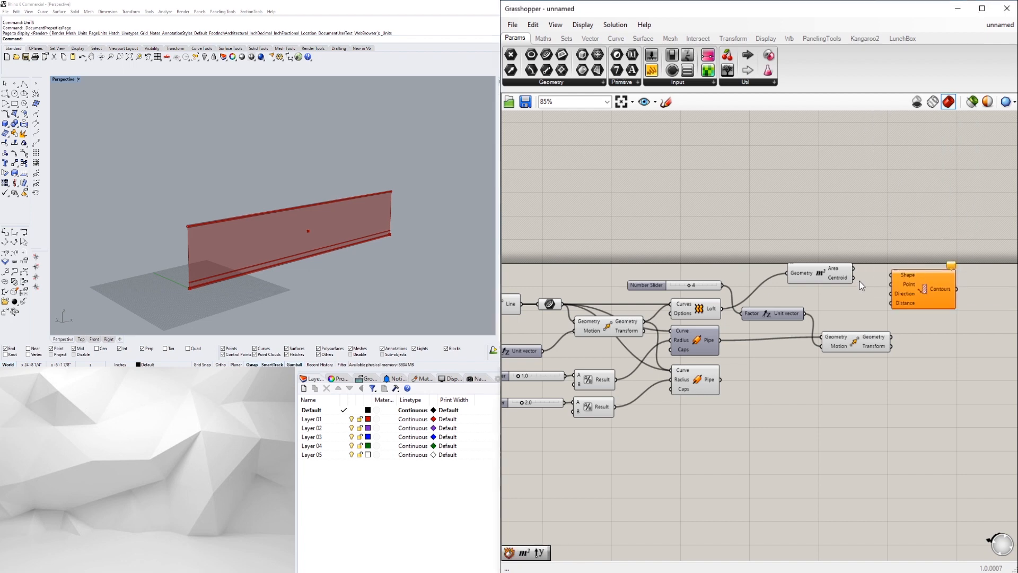
{"action": "scroll", "coordinate": [861, 286], "scroll_direction": "up", "scroll_amount": 3}
{"action": "left_click_drag", "start_coordinate": [854, 277], "coordinate": [908, 287]}
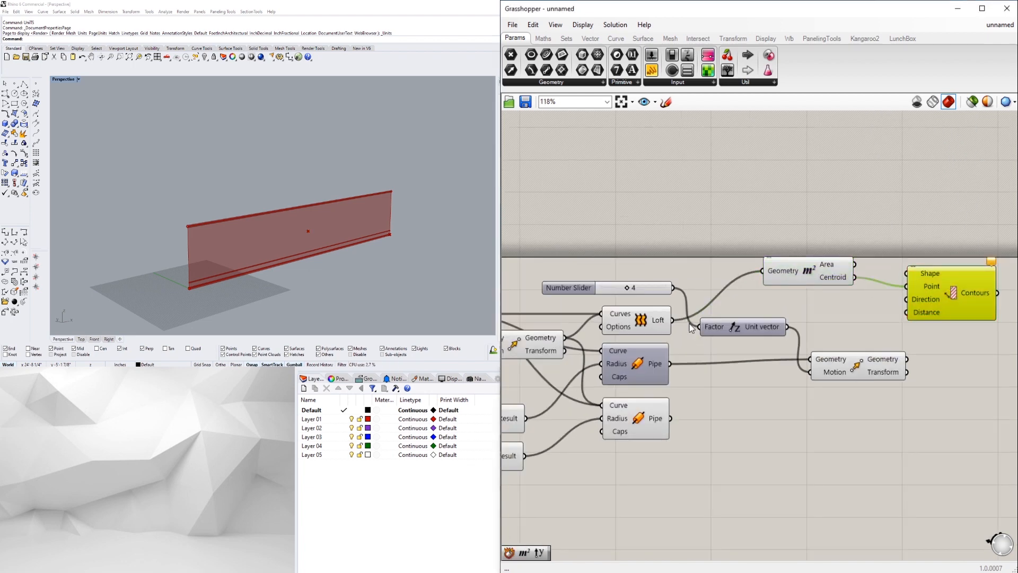
Step: Connect the Loft output to the Contour component's Shape input and shift the Area component clear of the wires
{"action": "mouse_move", "coordinate": [672, 320]}
{"action": "left_mouse_down"}
{"action": "mouse_move", "coordinate": [923, 257]}
{"action": "mouse_move", "coordinate": [916, 270]}
{"action": "left_mouse_up"}
{"action": "left_click", "coordinate": [825, 246]}
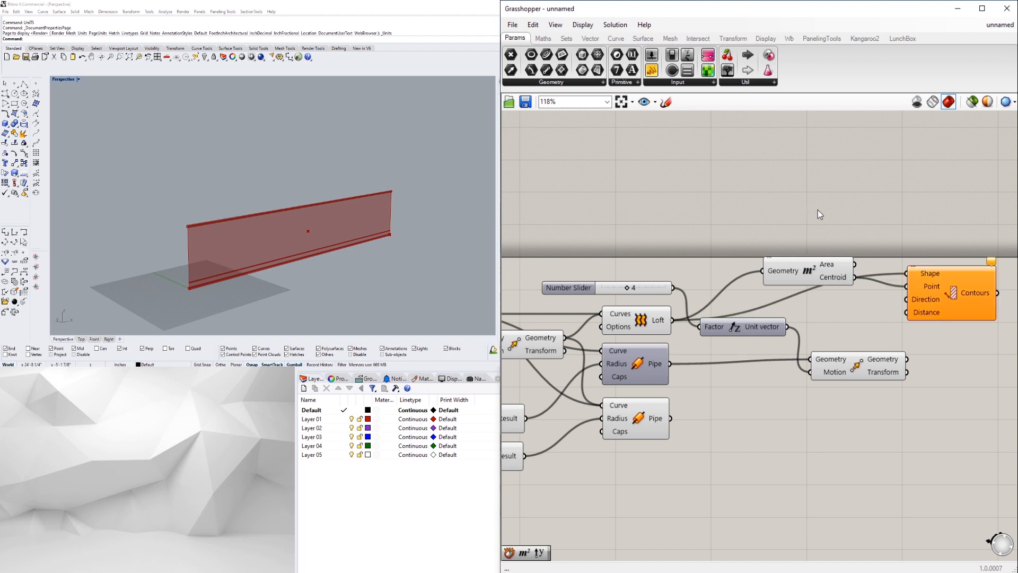
{"action": "left_click_drag", "start_coordinate": [827, 266], "coordinate": [843, 246]}
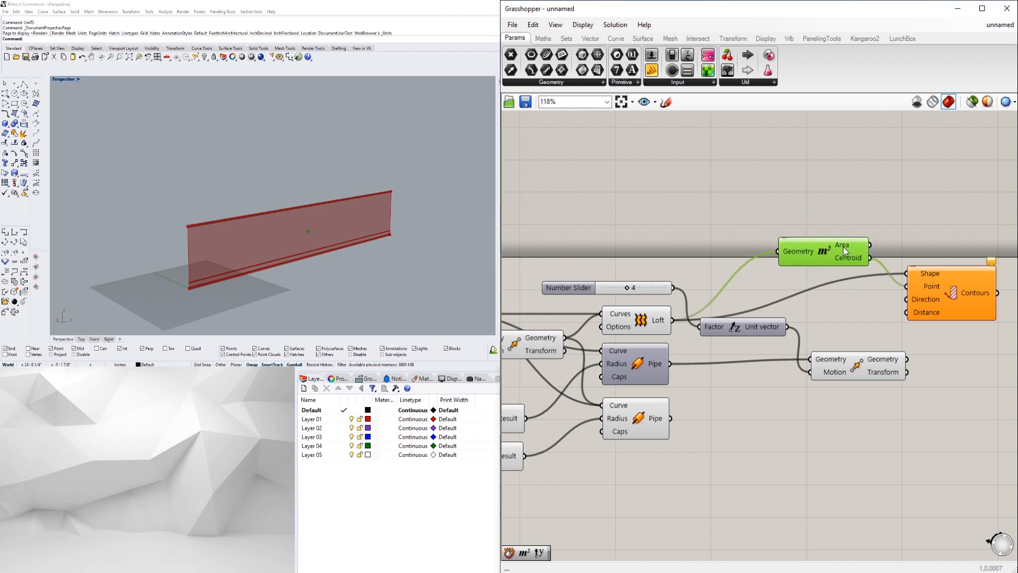
{"action": "left_click", "coordinate": [945, 304]}
Step: Connect the Geometry output of the Move component feeding the Loft to the Contour component's Direction input
{"action": "scroll", "coordinate": [795, 329], "scroll_direction": "down", "scroll_amount": 2}
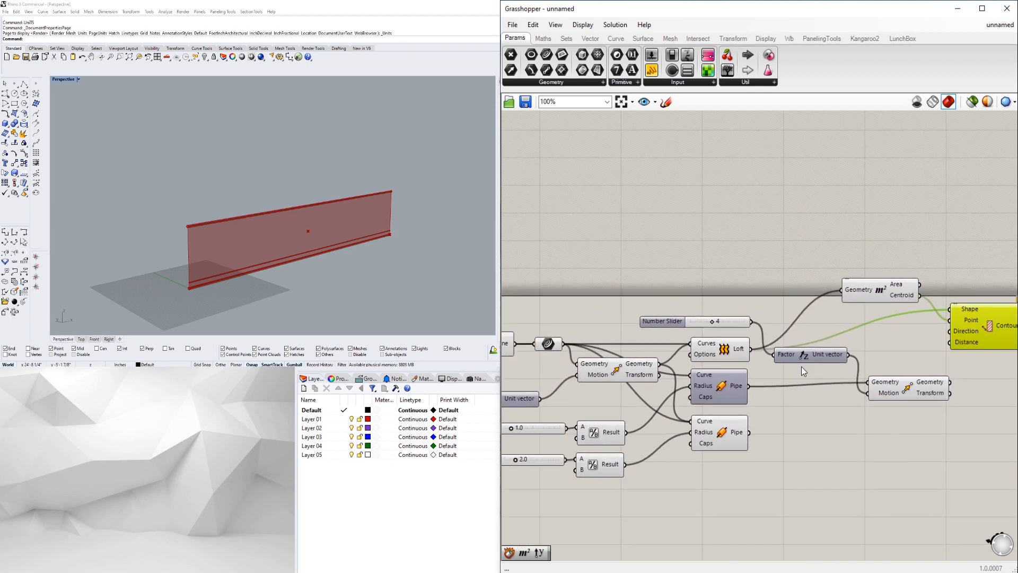
{"action": "left_click", "coordinate": [629, 369]}
{"action": "left_click_drag", "start_coordinate": [661, 364], "coordinate": [950, 331]}
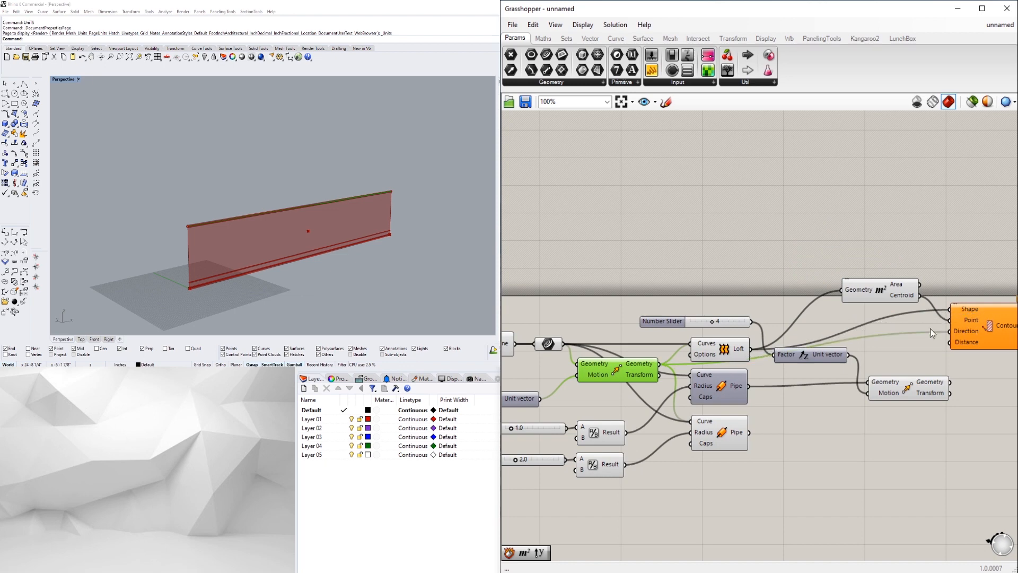
Step: Add a number slider above the existing one and connect it to the Contour component's Distance input
{"action": "scroll", "coordinate": [934, 326], "scroll_direction": "up", "scroll_amount": 2}
{"action": "right_click_drag", "start_coordinate": [868, 350], "coordinate": [832, 337]}
{"action": "double_click", "coordinate": [835, 354]}
{"action": "type", "text": "number slider"}
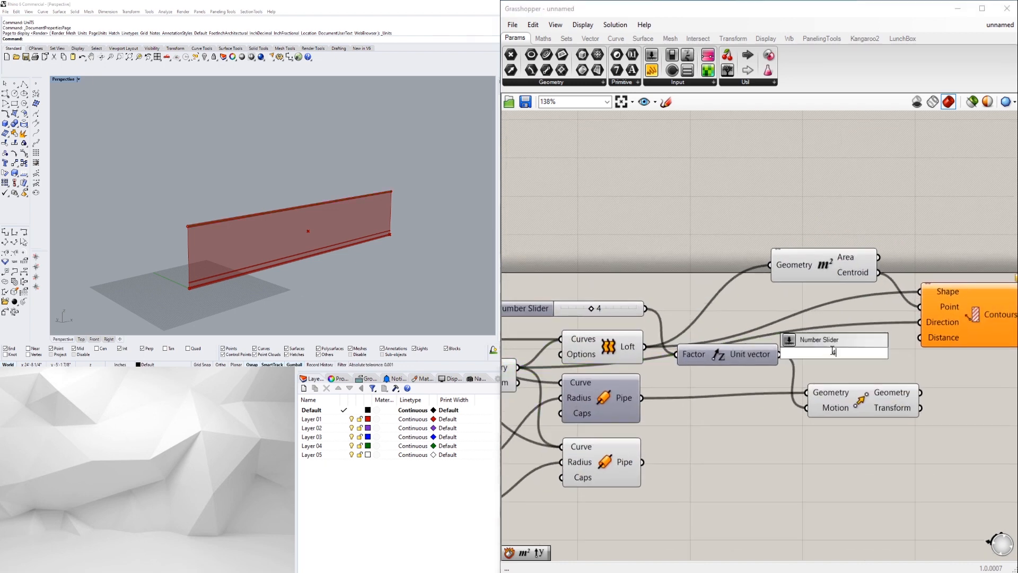
{"action": "key", "text": "Return"}
{"action": "scroll", "coordinate": [782, 324], "scroll_direction": "down", "scroll_amount": 1}
{"action": "left_click_drag", "start_coordinate": [782, 323], "coordinate": [706, 286]}
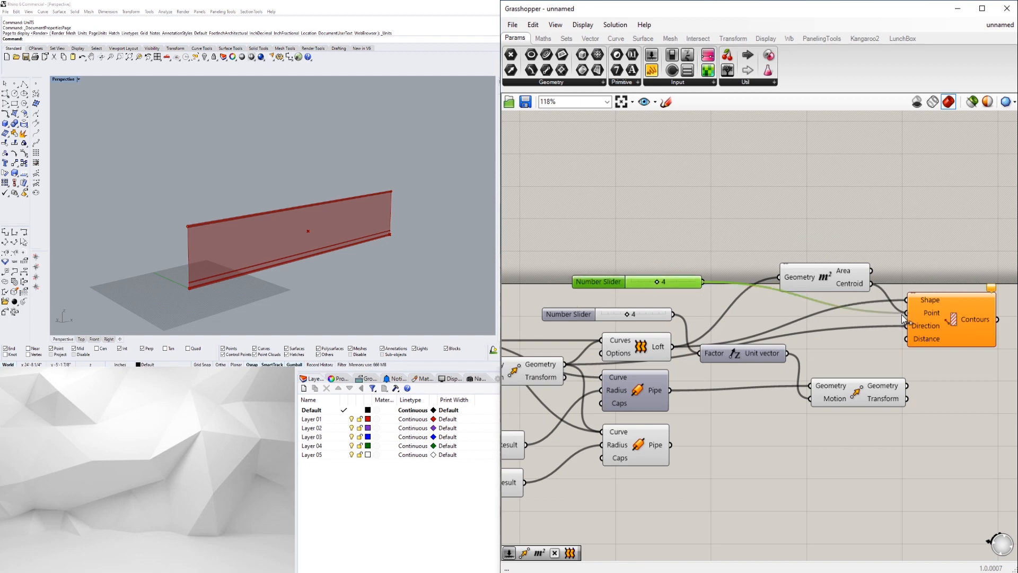
{"action": "left_click_drag", "start_coordinate": [908, 345], "coordinate": [906, 339]}
{"action": "left_click", "coordinate": [954, 308]}
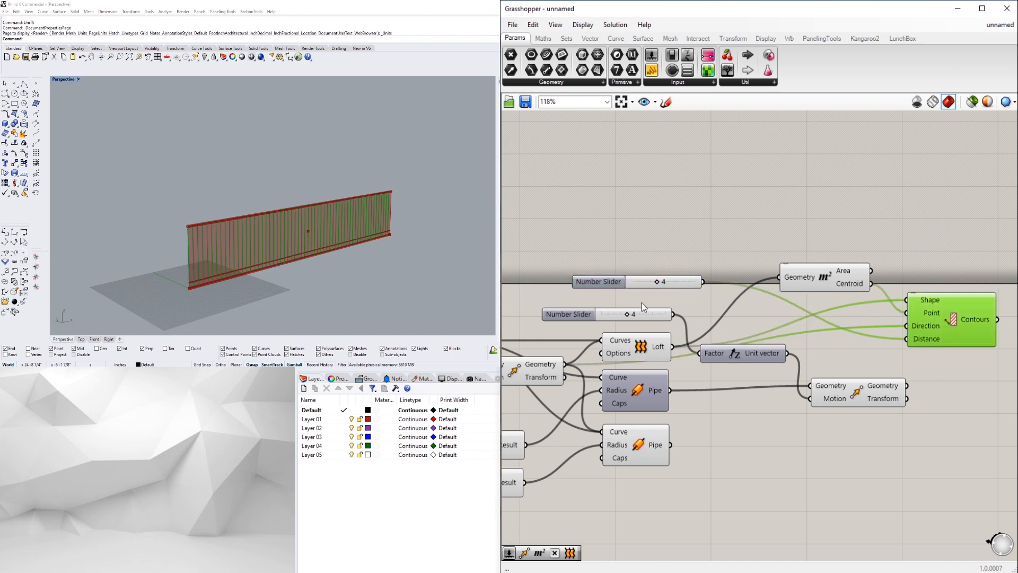
Step: Set the contour distance slider to 7, with two-decimal real-number rounding and a maximum of 36
{"action": "scroll", "coordinate": [660, 281], "scroll_direction": "up", "scroll_amount": 5}
{"action": "left_click_drag", "start_coordinate": [648, 288], "coordinate": [702, 289]}
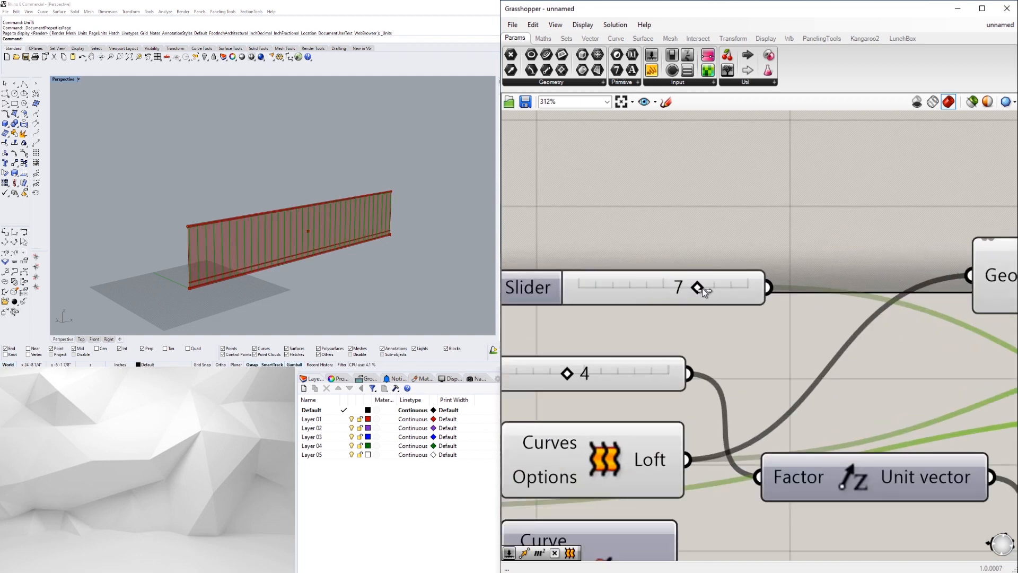
{"action": "double_click", "coordinate": [529, 287]}
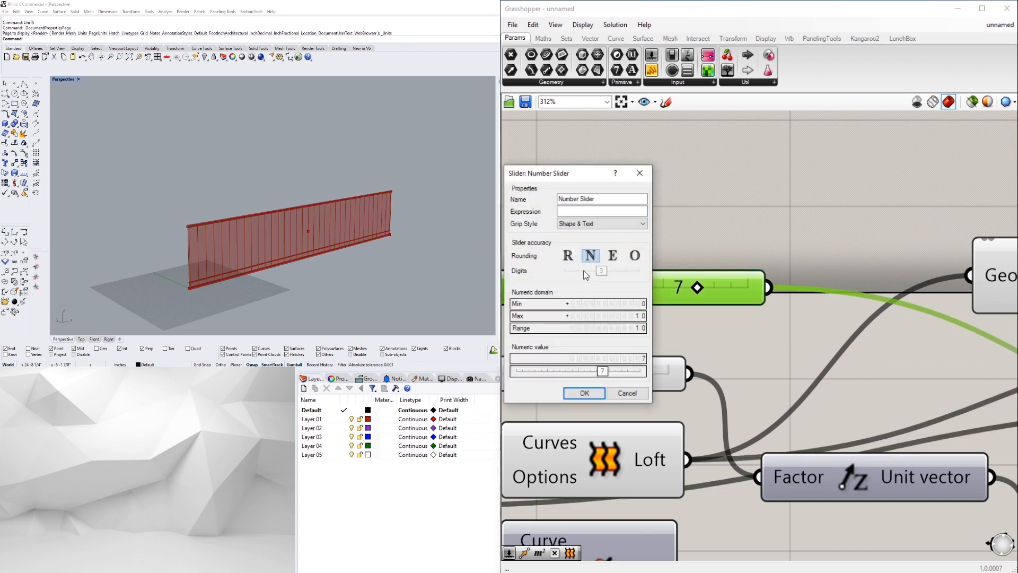
{"action": "left_click", "coordinate": [568, 255]}
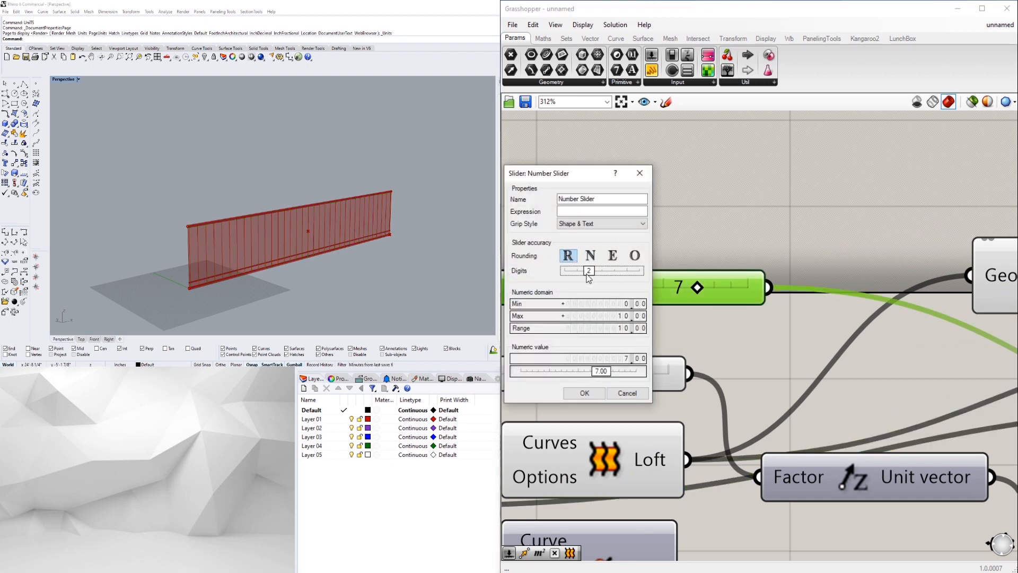
{"action": "double_click", "coordinate": [616, 316]}
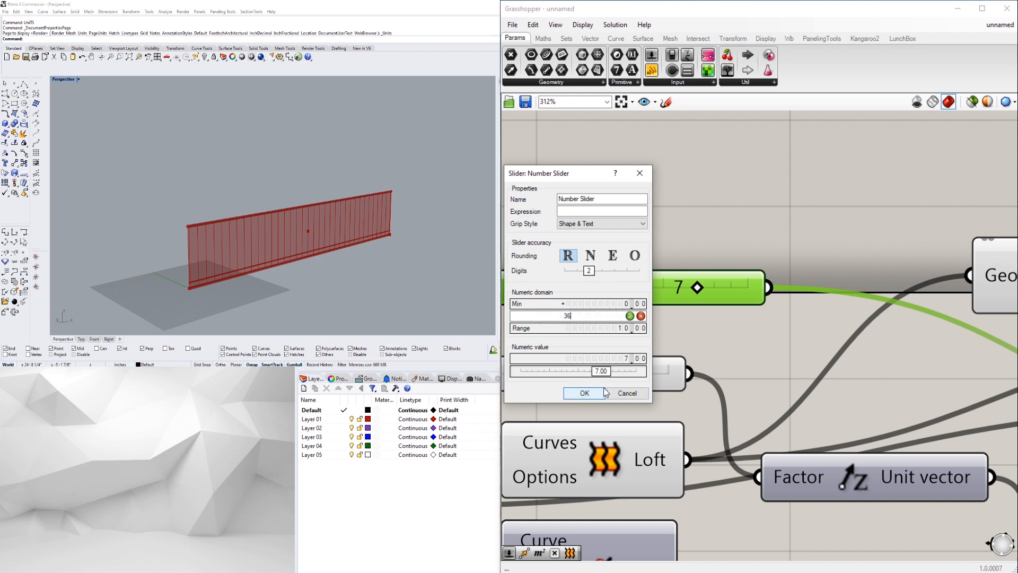
{"action": "left_click", "coordinate": [585, 393]}
Step: Try a contour distance of 11.39 and replace it with 6
{"action": "left_click_drag", "start_coordinate": [607, 287], "coordinate": [643, 288]}
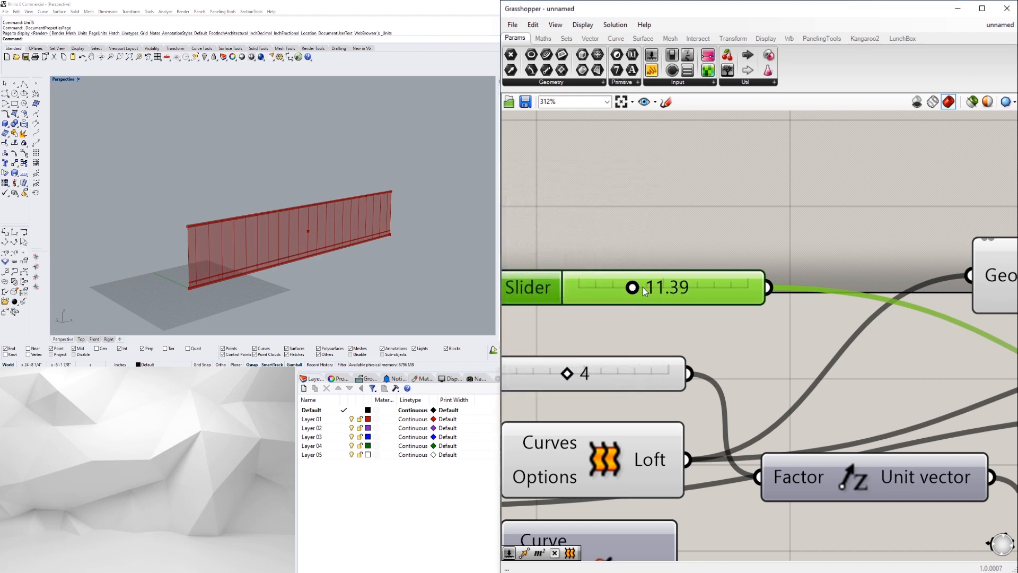
{"action": "double_click", "coordinate": [646, 287]}
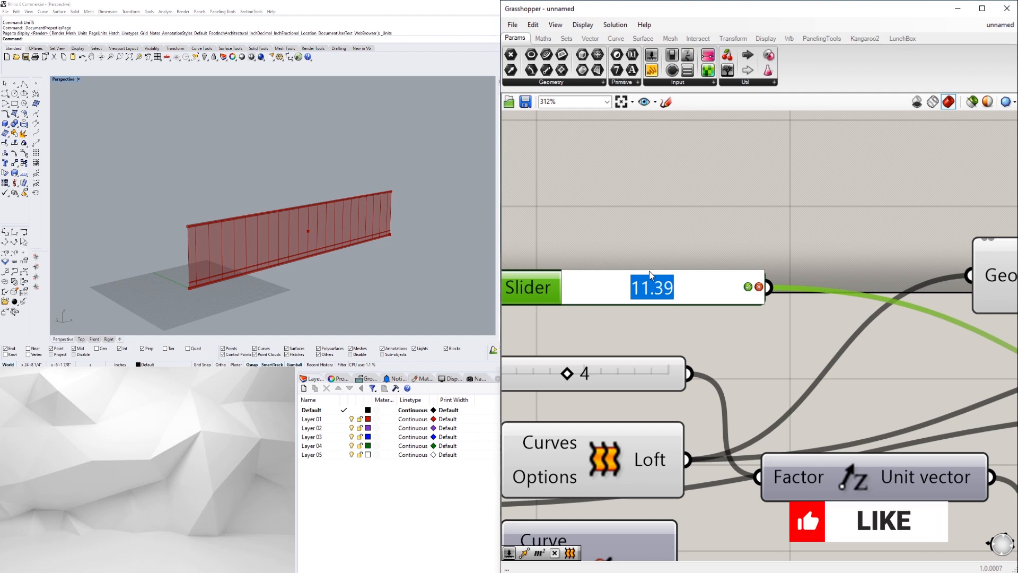
{"action": "type", "text": "6"}
{"action": "key", "text": "Return"}
Step: Highlight the contour lines on the panel and examine their spacing from different angles
{"action": "left_click", "coordinate": [313, 218]}
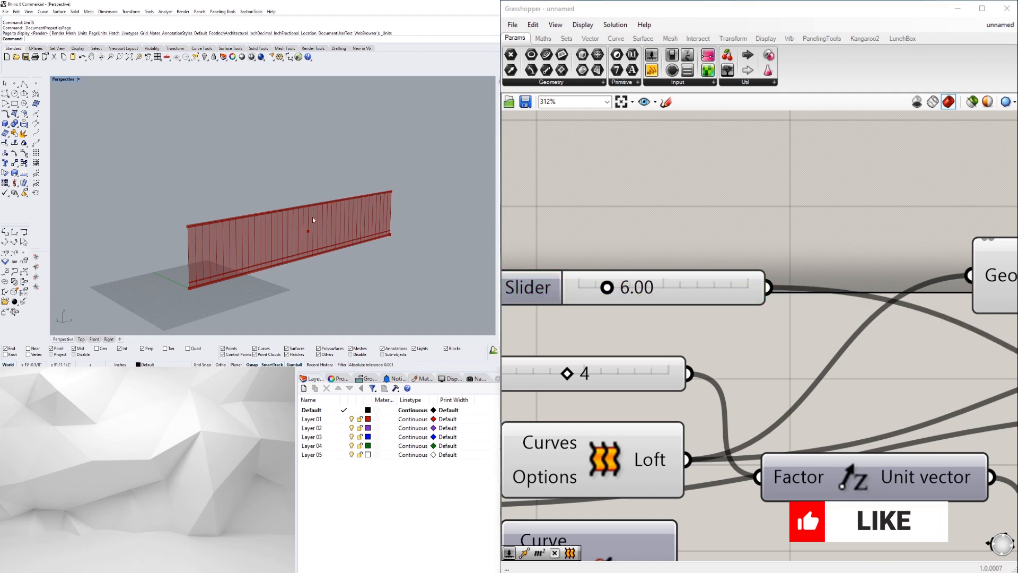
{"action": "right_click_drag", "start_coordinate": [345, 257], "coordinate": [323, 262]}
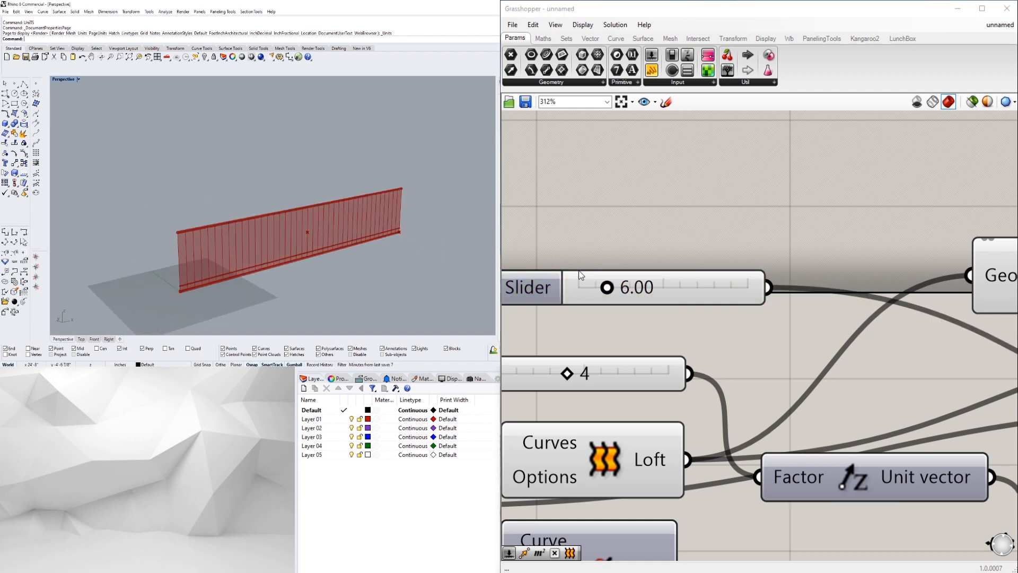
{"action": "scroll", "coordinate": [580, 275], "scroll_direction": "down", "scroll_amount": 4}
{"action": "right_click_drag", "start_coordinate": [708, 313], "coordinate": [507, 267]}
{"action": "left_click", "coordinate": [761, 278]}
{"action": "right_click_drag", "start_coordinate": [202, 185], "coordinate": [313, 245]}
{"action": "right_click_drag", "start_coordinate": [641, 275], "coordinate": [962, 279]}
{"action": "scroll", "coordinate": [710, 238], "scroll_direction": "up", "scroll_amount": 7}
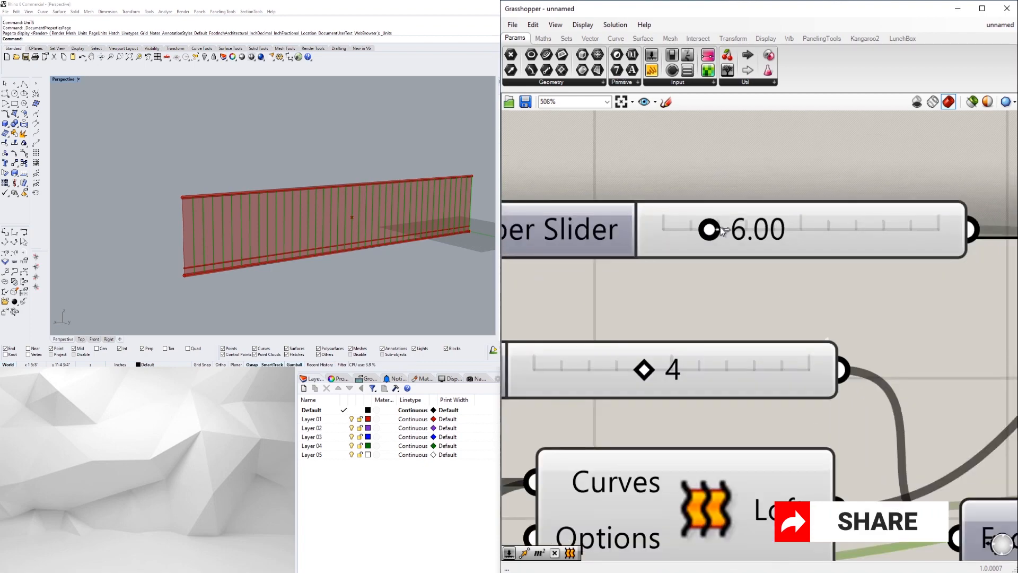
Step: Set the contour distance slider to 4
{"action": "double_click", "coordinate": [732, 230]}
{"action": "left_click", "coordinate": [817, 195]}
{"action": "scroll", "coordinate": [774, 217], "scroll_direction": "down", "scroll_amount": 9}
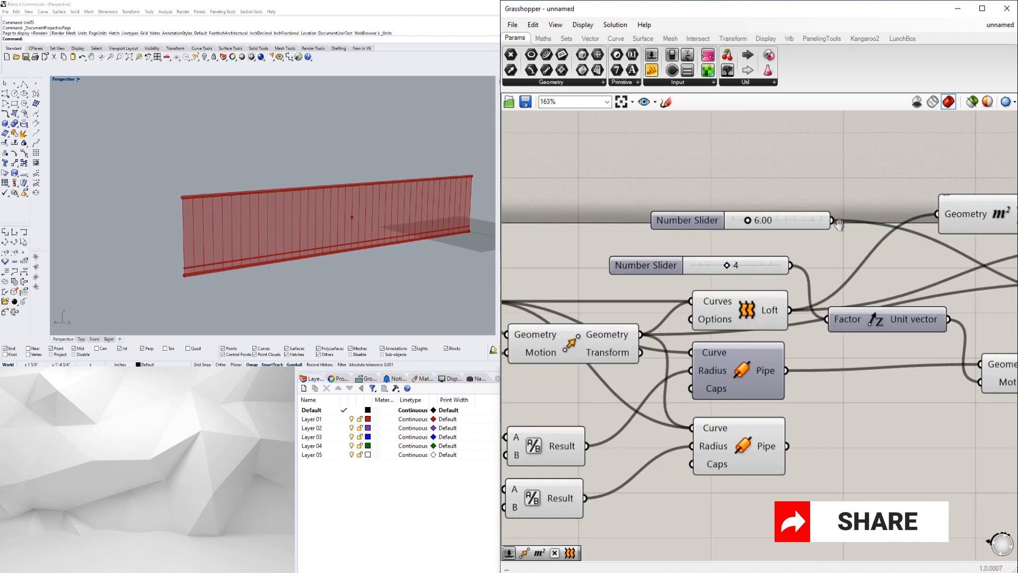
{"action": "right_click_drag", "start_coordinate": [954, 254], "coordinate": [790, 273]}
{"action": "left_click", "coordinate": [875, 275]}
{"action": "scroll", "coordinate": [599, 235], "scroll_direction": "up", "scroll_amount": 4}
{"action": "double_click", "coordinate": [614, 253]}
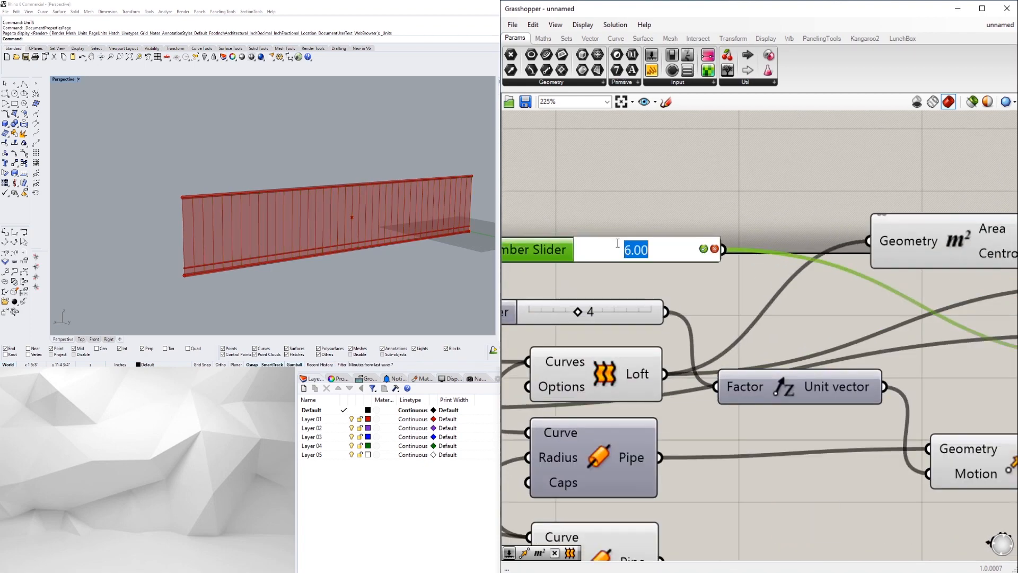
{"action": "type", "text": "4"}
{"action": "key", "text": "Return"}
Step: Set the contour distance slider to 12 and inspect the contour lines along the whole panel
{"action": "double_click", "coordinate": [617, 245]}
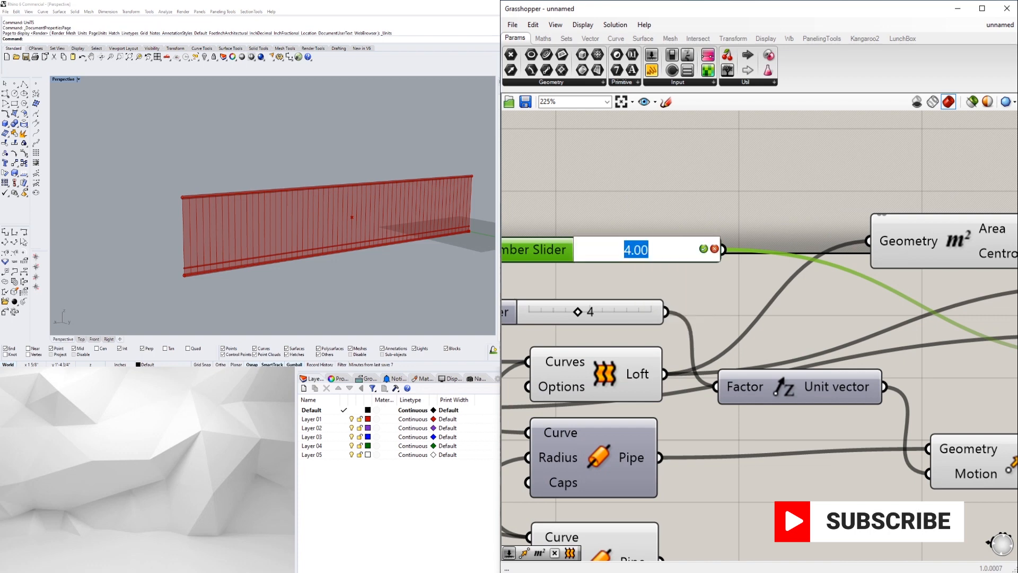
{"action": "type", "text": "12"}
{"action": "key", "text": "Return"}
{"action": "right_click_drag", "start_coordinate": [361, 233], "coordinate": [305, 245]}
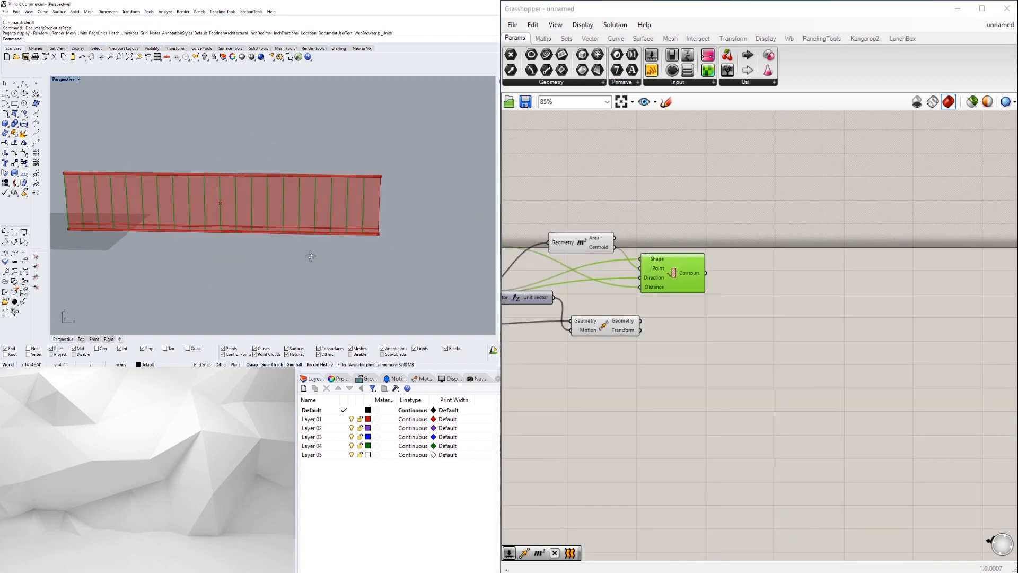
{"action": "right_click_drag", "start_coordinate": [311, 257], "coordinate": [407, 220]}
{"action": "scroll", "coordinate": [755, 331], "scroll_direction": "up", "scroll_amount": 1}
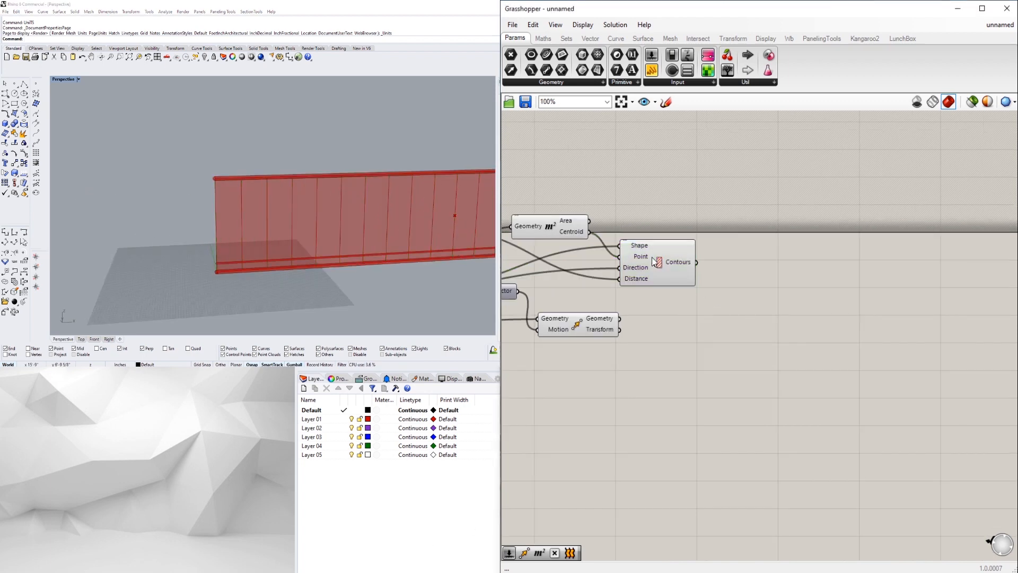
{"action": "right_click_drag", "start_coordinate": [329, 233], "coordinate": [174, 242]}
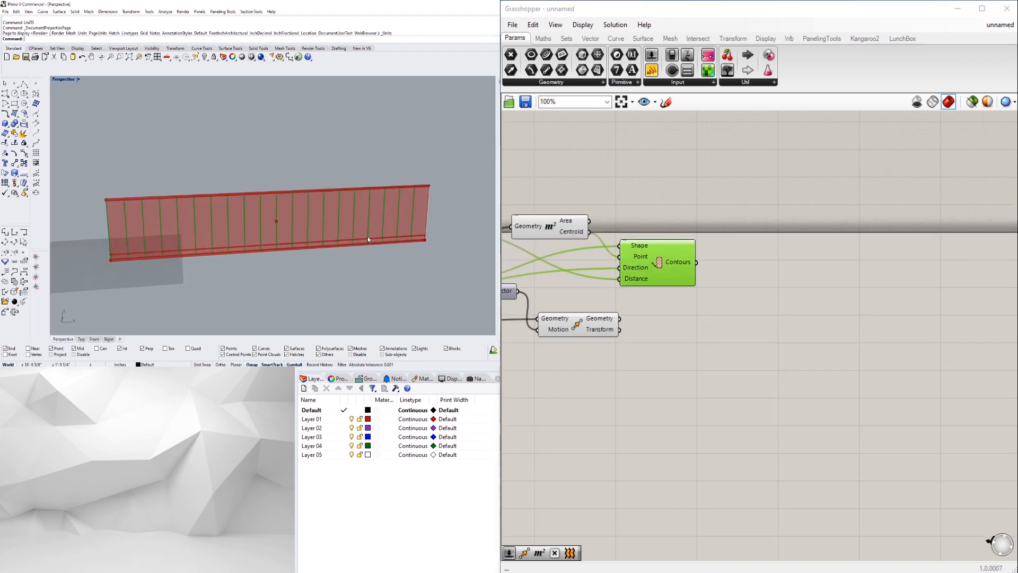
Step: Delete the Contour component together with the Area component and the distance slider
{"action": "right_click_drag", "start_coordinate": [660, 279], "coordinate": [895, 311]}
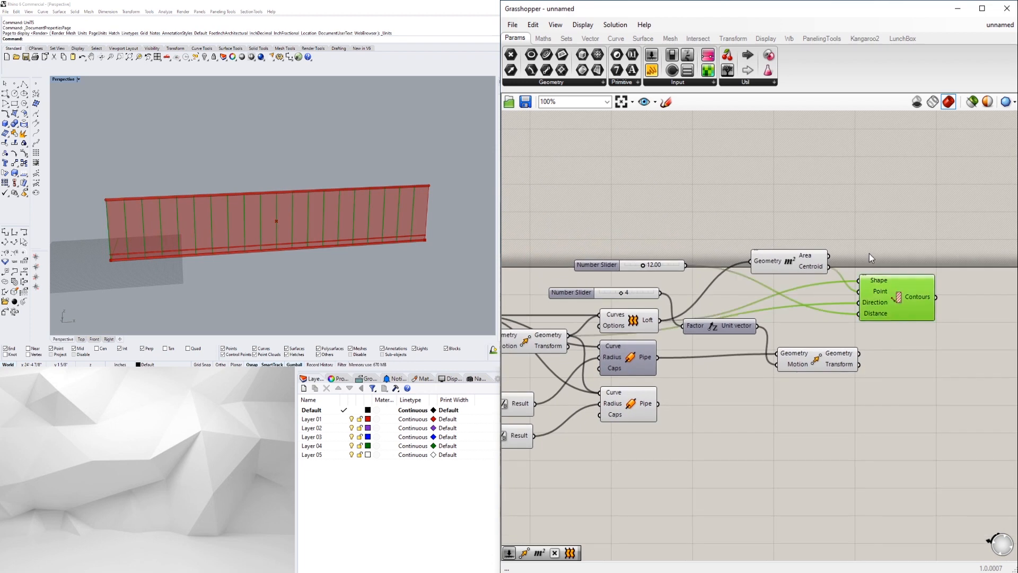
{"action": "left_click_drag", "start_coordinate": [865, 202], "coordinate": [672, 282]}
{"action": "key", "text": "Delete"}
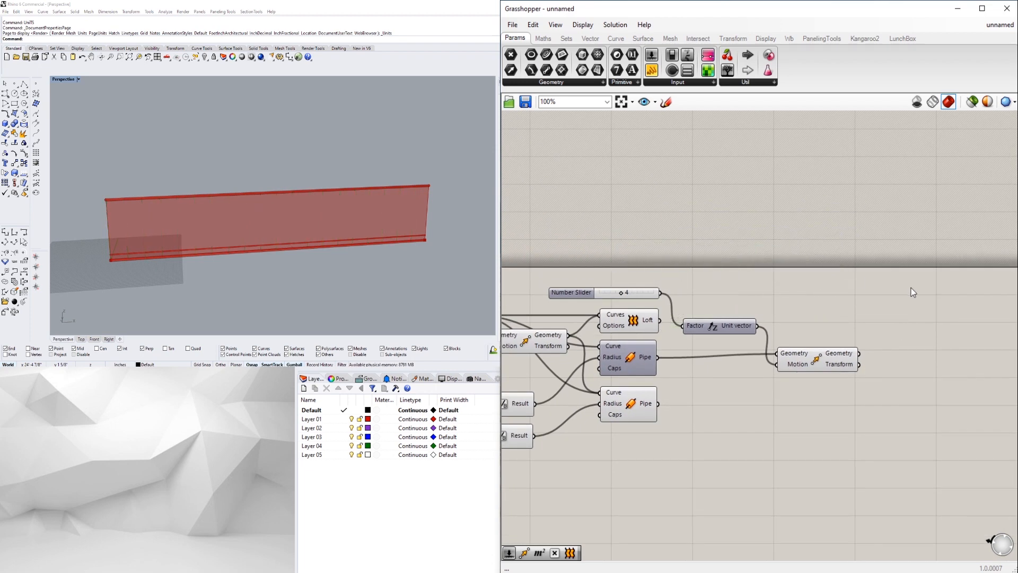
Step: Add an Isotrim component and connect the Loft output to its Surface input
{"action": "double_click", "coordinate": [909, 285]}
{"action": "type", "text": "iso"}
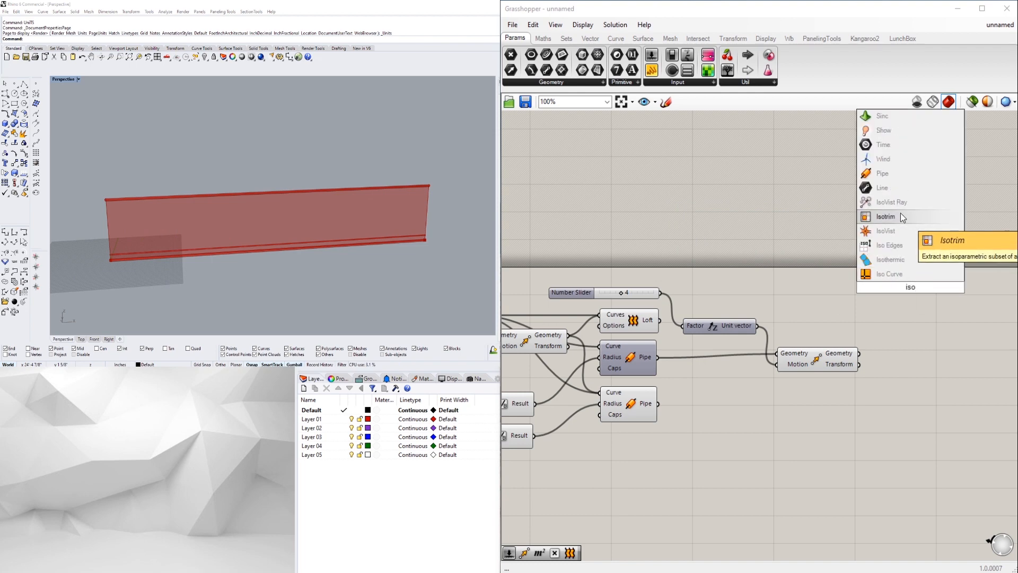
{"action": "left_click", "coordinate": [900, 212]}
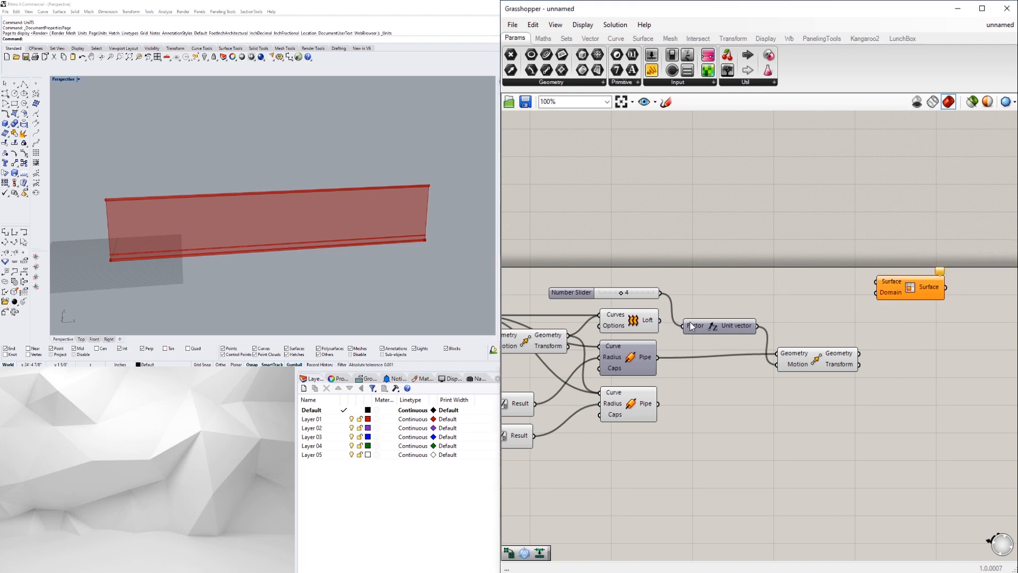
Step: Add a Divide Domain² component, feed it the Loft output, and connect its Segments to the Isotrim component's Domain input
{"action": "double_click", "coordinate": [803, 329]}
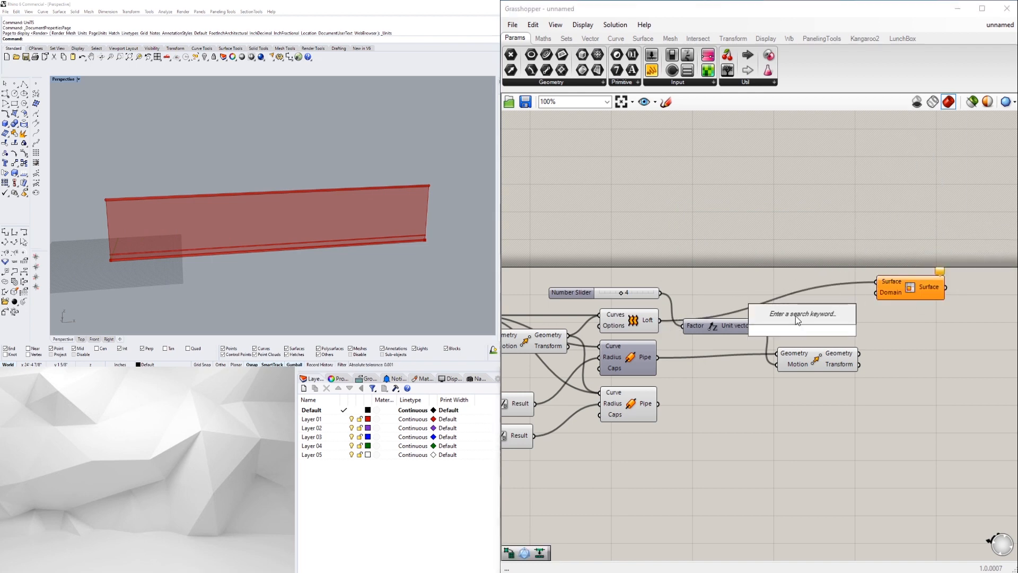
{"action": "type", "text": "div"}
{"action": "left_click", "coordinate": [797, 275]}
{"action": "scroll", "coordinate": [822, 334], "scroll_direction": "up", "scroll_amount": 1}
{"action": "left_click_drag", "start_coordinate": [821, 327], "coordinate": [848, 324]}
{"action": "left_click_drag", "start_coordinate": [785, 314], "coordinate": [784, 311]}
{"action": "left_click_drag", "start_coordinate": [873, 319], "coordinate": [898, 292]}
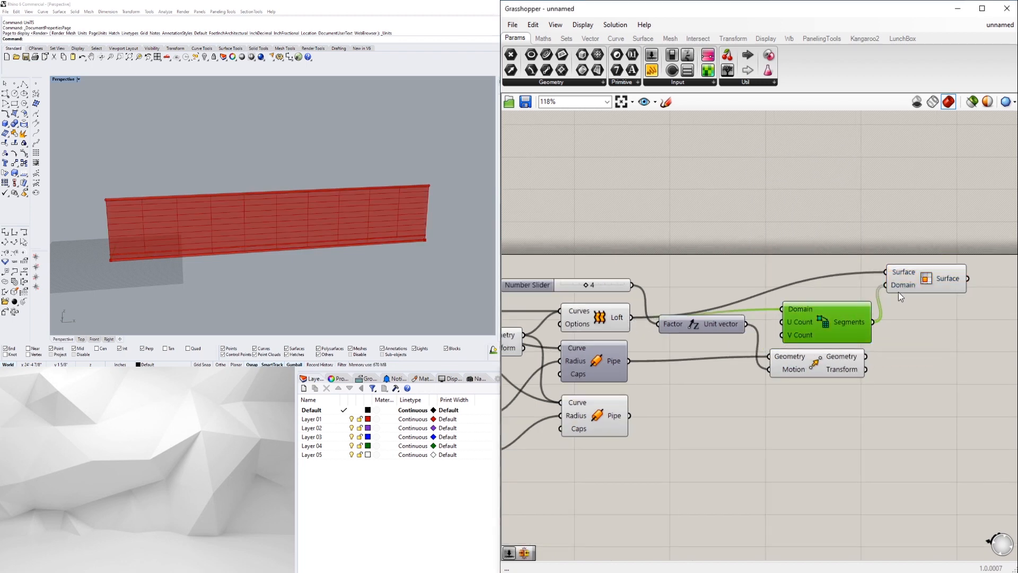
Step: Reposition the Divide Domain² and Isotrim components together, clear of the Unit Z and last Move components
{"action": "left_click", "coordinate": [924, 353]}
{"action": "scroll", "coordinate": [924, 353], "scroll_direction": "down", "scroll_amount": 2}
{"action": "right_click_drag", "start_coordinate": [924, 354], "coordinate": [842, 359]}
{"action": "left_click_drag", "start_coordinate": [877, 344], "coordinate": [794, 288]}
{"action": "left_click_drag", "start_coordinate": [784, 333], "coordinate": [790, 304]}
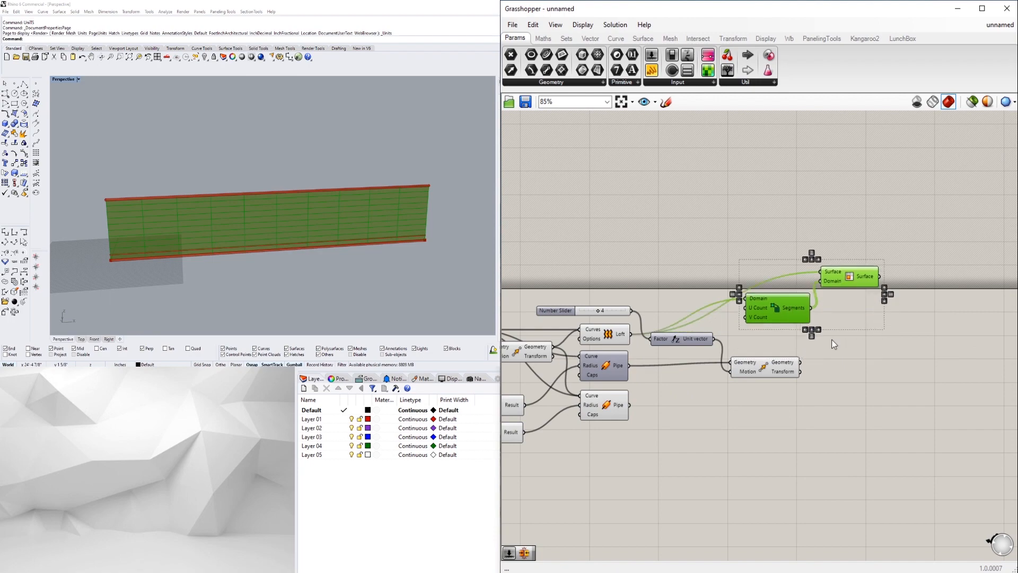
{"action": "left_click", "coordinate": [832, 343]}
{"action": "left_click_drag", "start_coordinate": [685, 344], "coordinate": [685, 348]}
{"action": "left_click", "coordinate": [730, 332]}
{"action": "scroll", "coordinate": [652, 309], "scroll_direction": "up", "scroll_amount": 3}
{"action": "right_click_drag", "start_coordinate": [652, 309], "coordinate": [707, 384]}
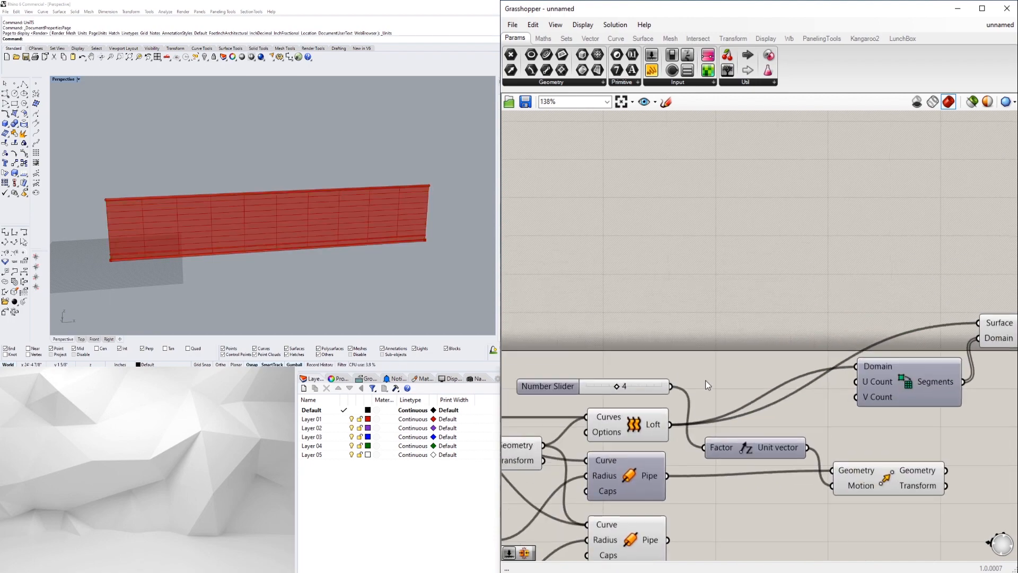
Step: Add a number slider set to 1 and feed it into the U Count input of the Divide Domain² component
{"action": "scroll", "coordinate": [875, 375], "scroll_direction": "down", "scroll_amount": 2}
{"action": "right_click_drag", "start_coordinate": [875, 375], "coordinate": [788, 403]}
{"action": "left_click", "coordinate": [832, 404]}
{"action": "left_click_drag", "start_coordinate": [832, 406], "coordinate": [830, 411]}
{"action": "double_click", "coordinate": [655, 353]}
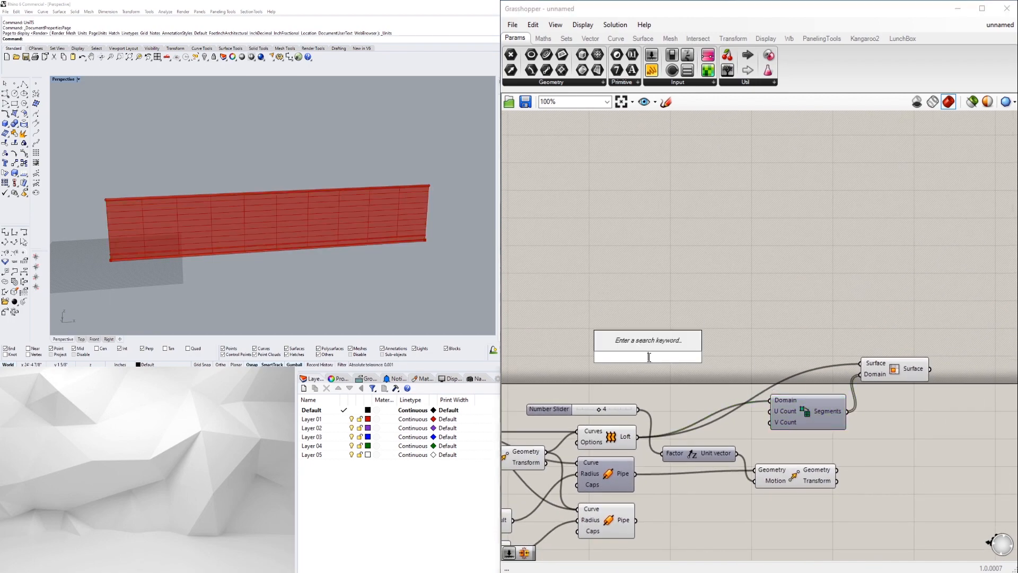
{"action": "type", "text": "1"}
{"action": "key", "text": "Return"}
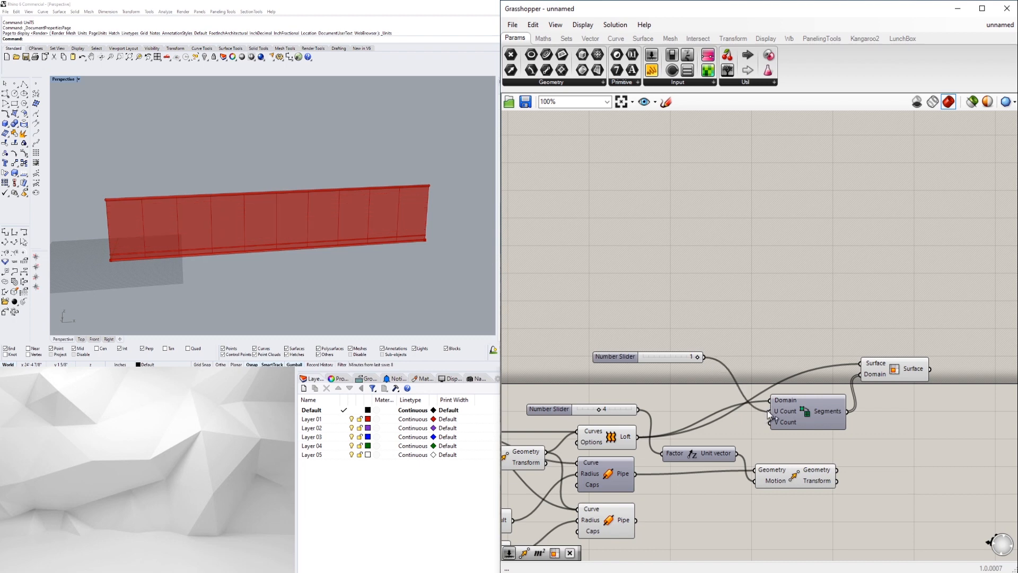
{"action": "left_click_drag", "start_coordinate": [620, 354], "coordinate": [599, 343]}
{"action": "right_click_drag", "start_coordinate": [655, 369], "coordinate": [640, 312]}
Step: Add a Brep Join component and connect the Isotrim's Surface output to its Breps input
{"action": "left_click", "coordinate": [884, 308]}
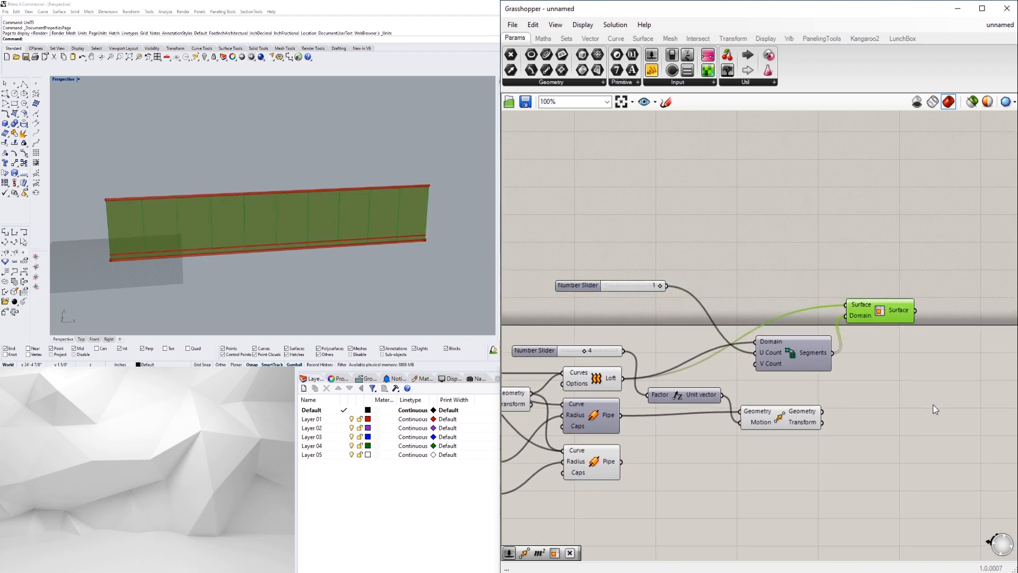
{"action": "right_click_drag", "start_coordinate": [920, 396], "coordinate": [840, 392]}
{"action": "double_click", "coordinate": [841, 373]}
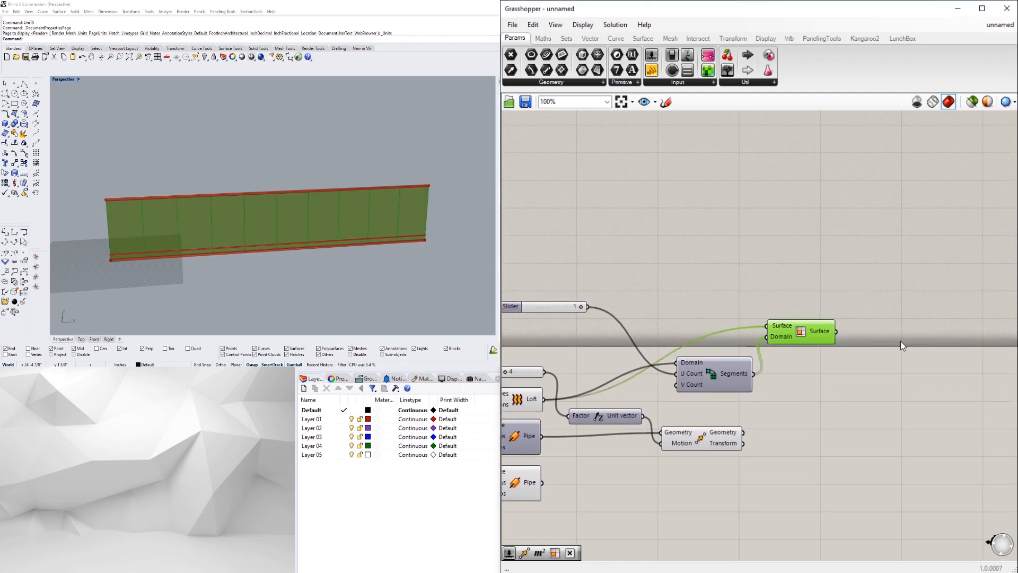
{"action": "double_click", "coordinate": [923, 364]}
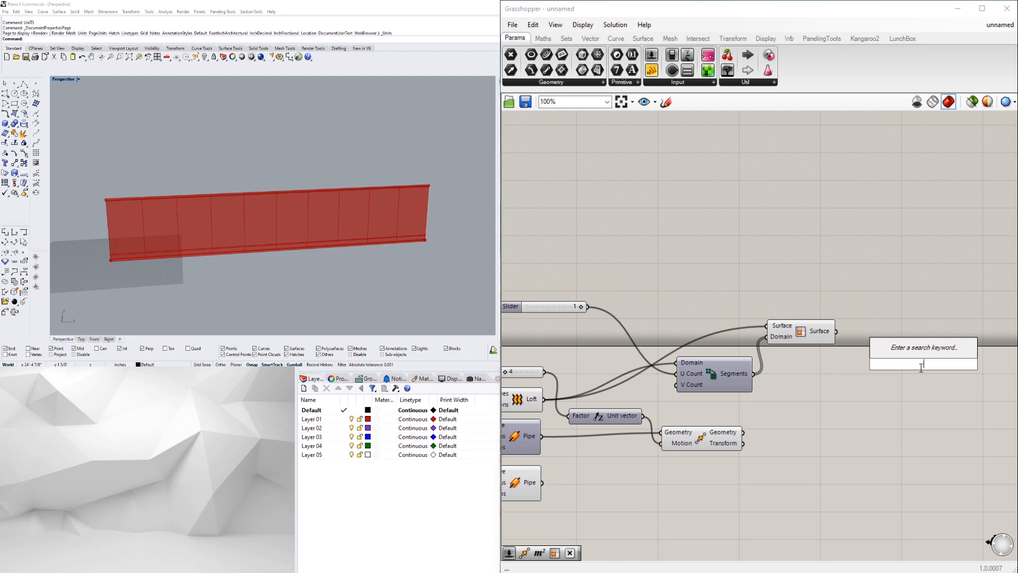
{"action": "type", "text": "joi"}
{"action": "left_click", "coordinate": [900, 320]}
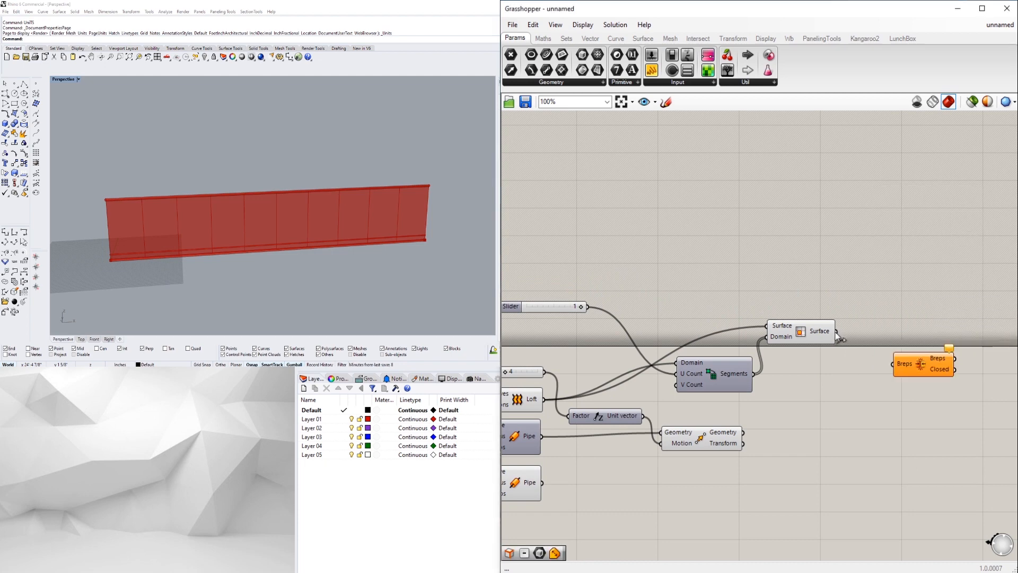
{"action": "left_click_drag", "start_coordinate": [837, 332], "coordinate": [877, 332]}
Step: Add a Brep Edges component beside Brep Join and connect the joined Breps output to its Brep input
{"action": "double_click", "coordinate": [950, 330]}
{"action": "type", "text": "e"}
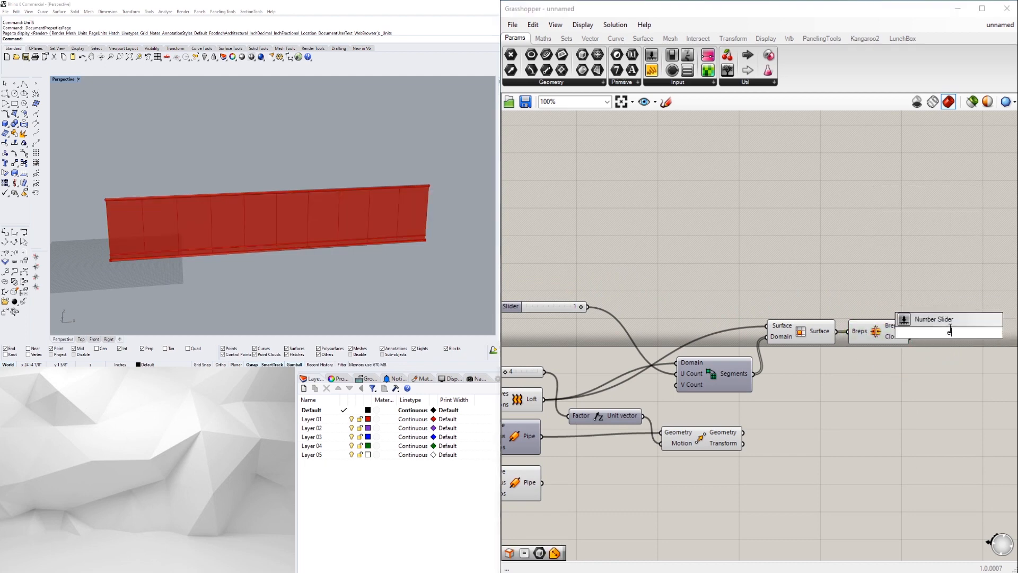
{"action": "type", "text": "dg"}
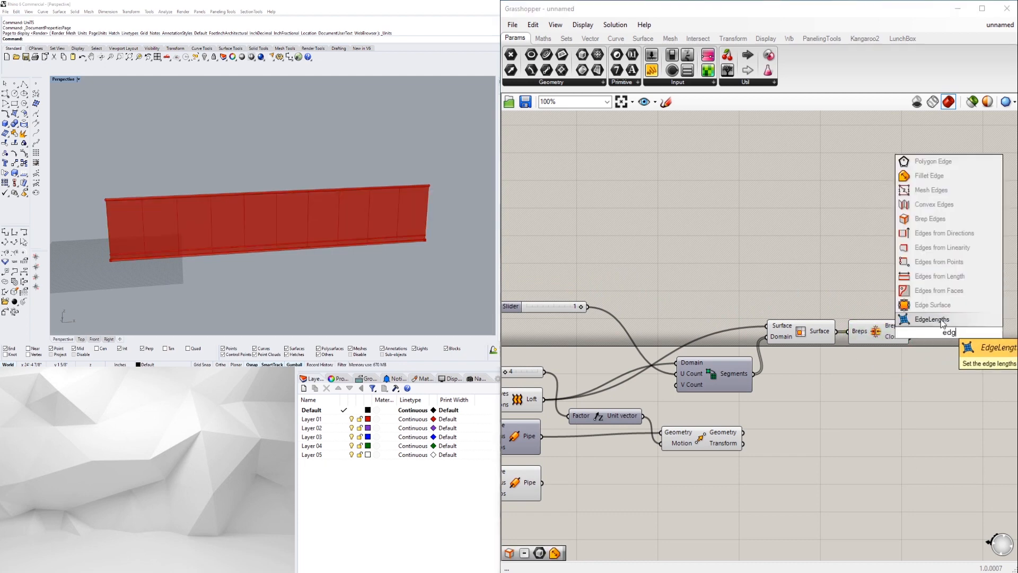
{"action": "left_click", "coordinate": [937, 221]}
{"action": "scroll", "coordinate": [935, 242], "scroll_direction": "down", "scroll_amount": 1}
{"action": "right_click_drag", "start_coordinate": [938, 321], "coordinate": [821, 329]}
{"action": "mouse_move", "coordinate": [821, 329]}
{"action": "left_mouse_down"}
{"action": "mouse_move", "coordinate": [854, 329]}
{"action": "mouse_move", "coordinate": [827, 314]}
{"action": "left_mouse_up"}
Step: Turn off the preview of the Isotrim and Brep Join components and highlight the Brep Edges result
{"action": "left_click", "coordinate": [792, 347]}
{"action": "left_click", "coordinate": [771, 328]}
{"action": "left_click", "coordinate": [813, 365]}
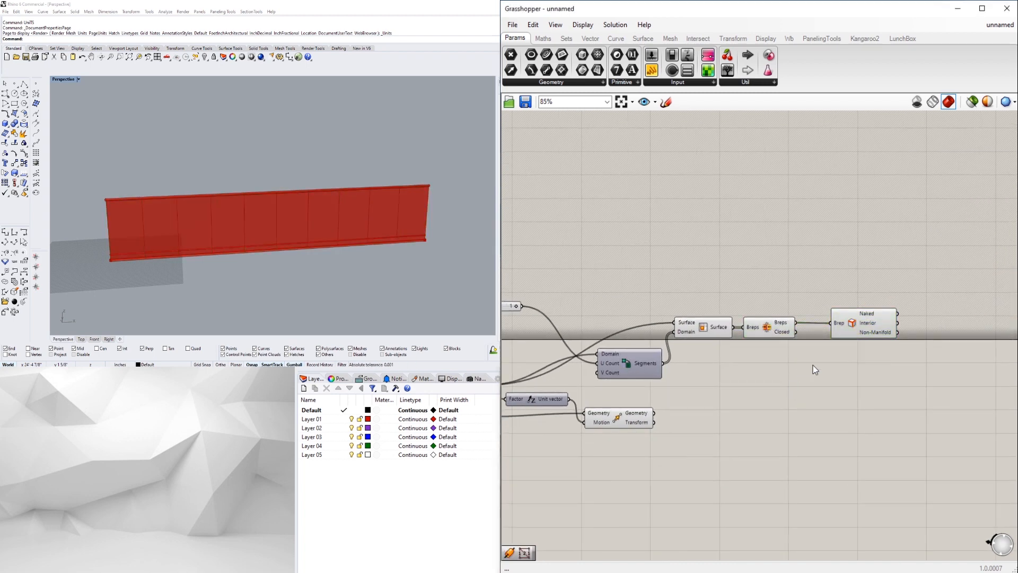
{"action": "left_click_drag", "start_coordinate": [813, 365], "coordinate": [708, 300]}
{"action": "middle_click", "coordinate": [713, 299]}
{"action": "left_click", "coordinate": [744, 266]}
{"action": "right_click_drag", "start_coordinate": [880, 311], "coordinate": [801, 342]}
{"action": "left_click", "coordinate": [758, 309]}
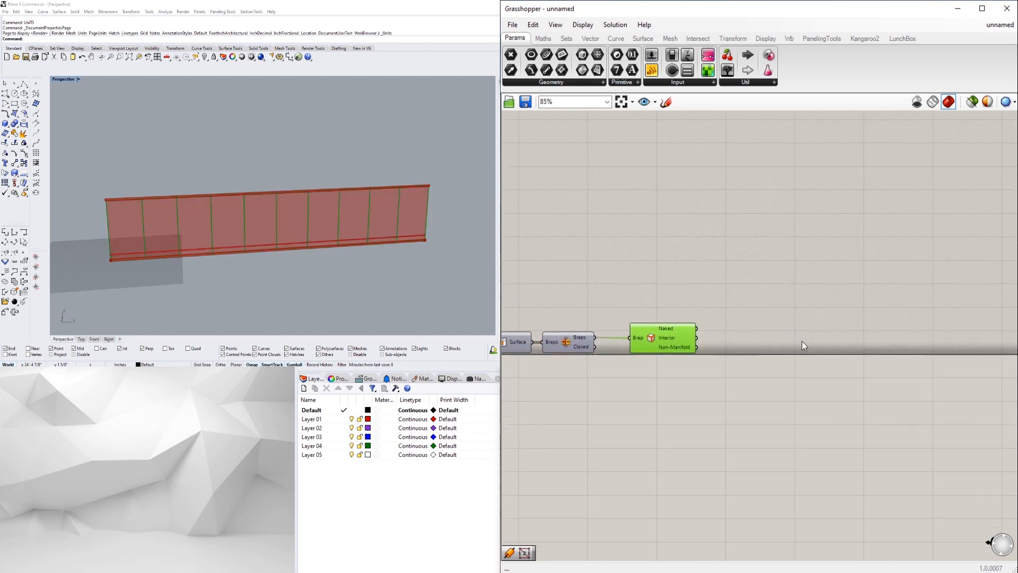
{"action": "double_click", "coordinate": [802, 341]}
{"action": "left_click", "coordinate": [758, 384]}
Step: Duplicate the lower Pipe component together with its Division component and 2.0 radius slider
{"action": "scroll", "coordinate": [760, 396], "scroll_direction": "down", "scroll_amount": 1}
{"action": "right_click_drag", "start_coordinate": [760, 397], "coordinate": [882, 348]}
{"action": "scroll", "coordinate": [590, 376], "scroll_direction": "up", "scroll_amount": 1}
{"action": "right_click_drag", "start_coordinate": [589, 378], "coordinate": [788, 356]}
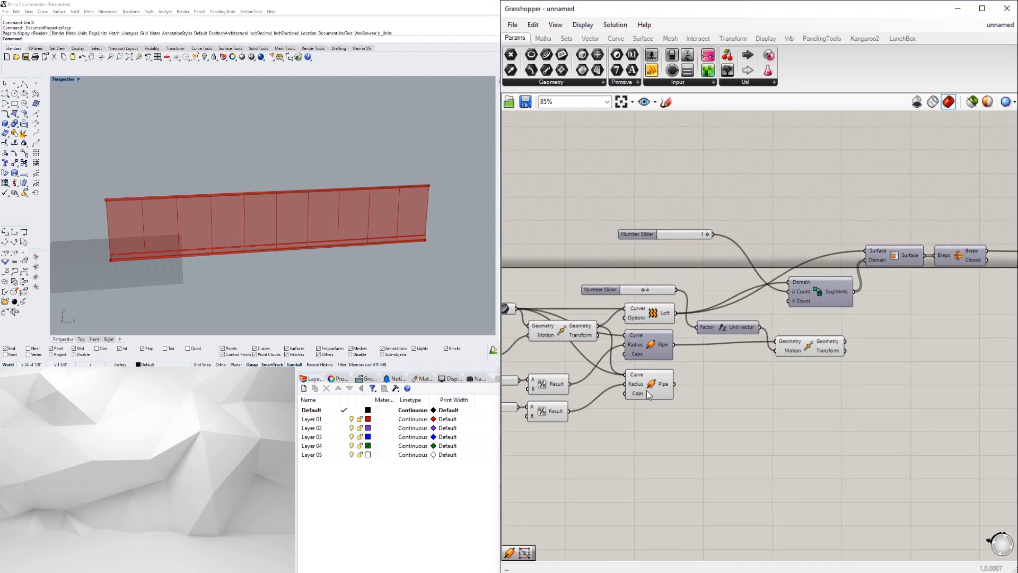
{"action": "right_click_drag", "start_coordinate": [666, 450], "coordinate": [752, 431]}
{"action": "left_click", "coordinate": [724, 367]}
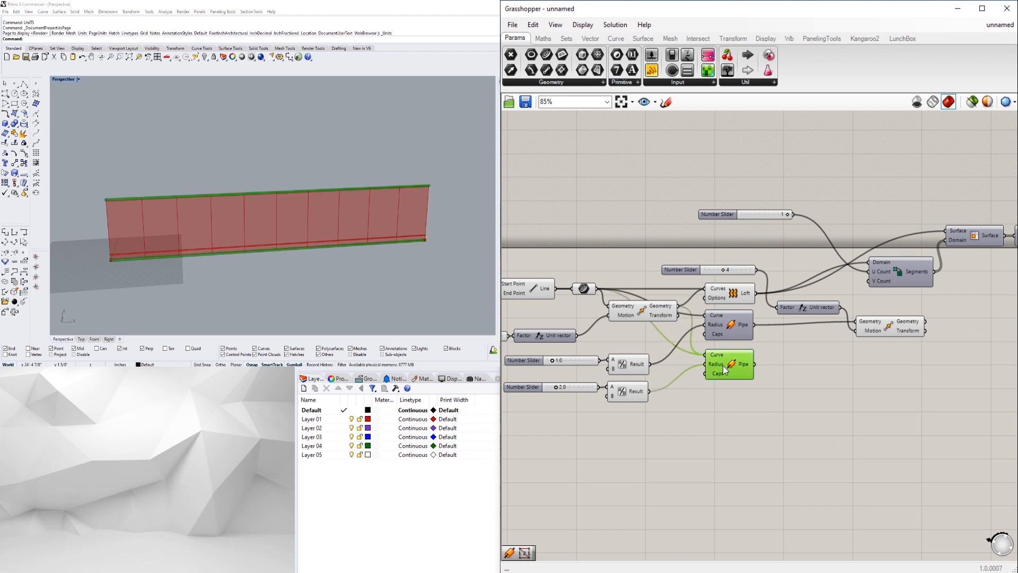
{"action": "left_click", "coordinate": [534, 389], "text": "shift"}
{"action": "scroll", "coordinate": [626, 387], "scroll_direction": "down", "scroll_amount": 2}
{"action": "right_click_drag", "start_coordinate": [700, 378], "coordinate": [596, 377]}
{"action": "left_click_drag", "start_coordinate": [596, 378], "coordinate": [974, 375]}
Step: Connect the Brep Edges' Interior output to the copied Pipe's Curve input and place the copied group beside Brep Edges
{"action": "scroll", "coordinate": [917, 312], "scroll_direction": "up", "scroll_amount": 3}
{"action": "left_click", "coordinate": [986, 440]}
{"action": "scroll", "coordinate": [986, 439], "scroll_direction": "down", "scroll_amount": 3}
{"action": "right_click_drag", "start_coordinate": [989, 441], "coordinate": [851, 436]}
{"action": "left_click_drag", "start_coordinate": [872, 447], "coordinate": [742, 395]}
{"action": "left_click_drag", "start_coordinate": [838, 397], "coordinate": [820, 334]}
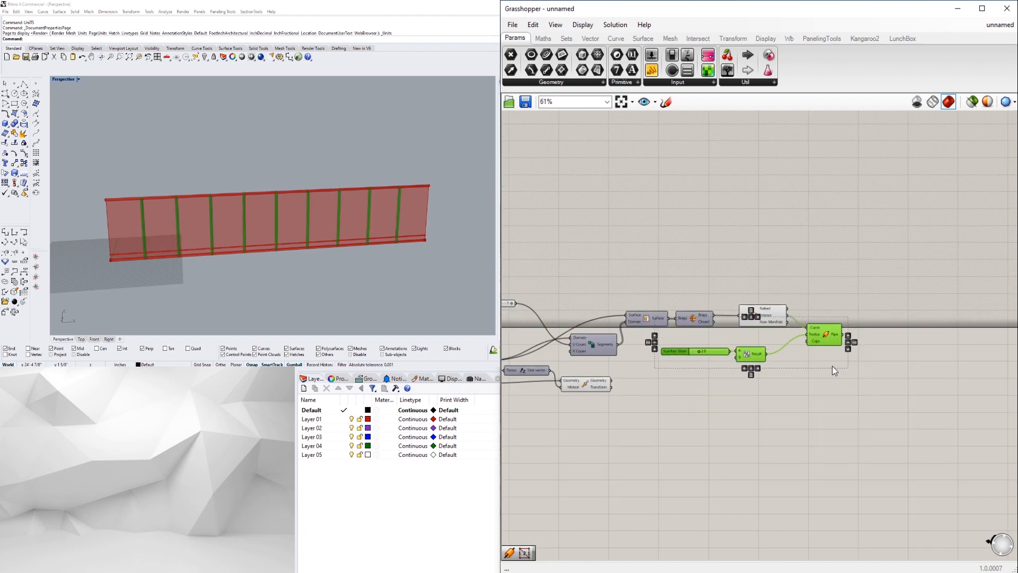
Step: Set the slider feeding the copied Pipe's radius division to 1.0
{"action": "scroll", "coordinate": [748, 356], "scroll_direction": "up", "scroll_amount": 6}
{"action": "double_click", "coordinate": [655, 349]}
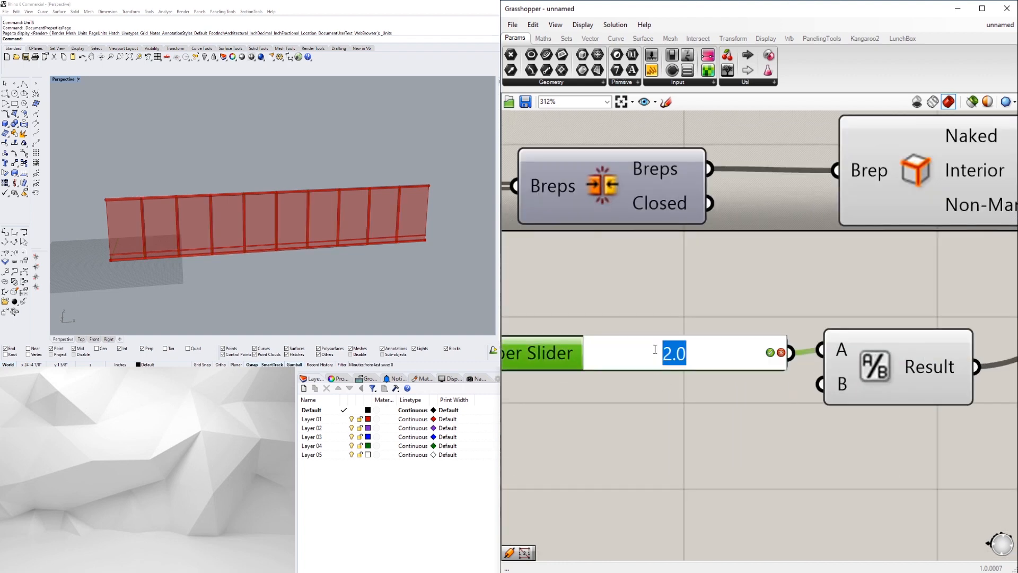
{"action": "type", "text": "1"}
{"action": "key", "text": "Return"}
{"action": "left_click", "coordinate": [740, 410]}
Step: Move the radius slider and Division component together, up beneath Brep Edges and closer to the Pipe component
{"action": "scroll", "coordinate": [644, 368], "scroll_direction": "down", "scroll_amount": 2}
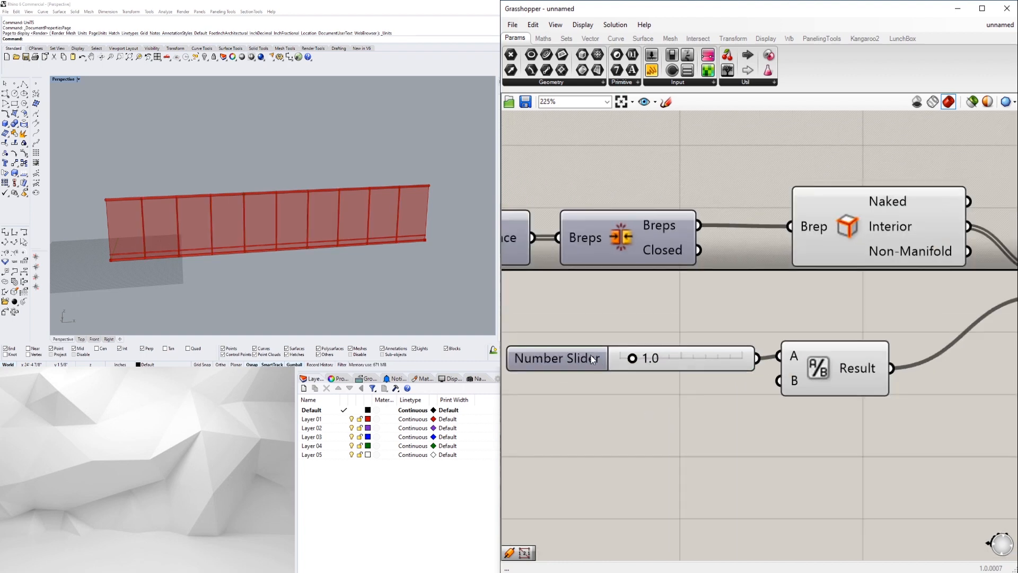
{"action": "left_click", "coordinate": [591, 355]}
{"action": "scroll", "coordinate": [676, 366], "scroll_direction": "down", "scroll_amount": 2}
{"action": "left_click_drag", "start_coordinate": [802, 444], "coordinate": [615, 342]}
{"action": "left_click_drag", "start_coordinate": [803, 368], "coordinate": [862, 330]}
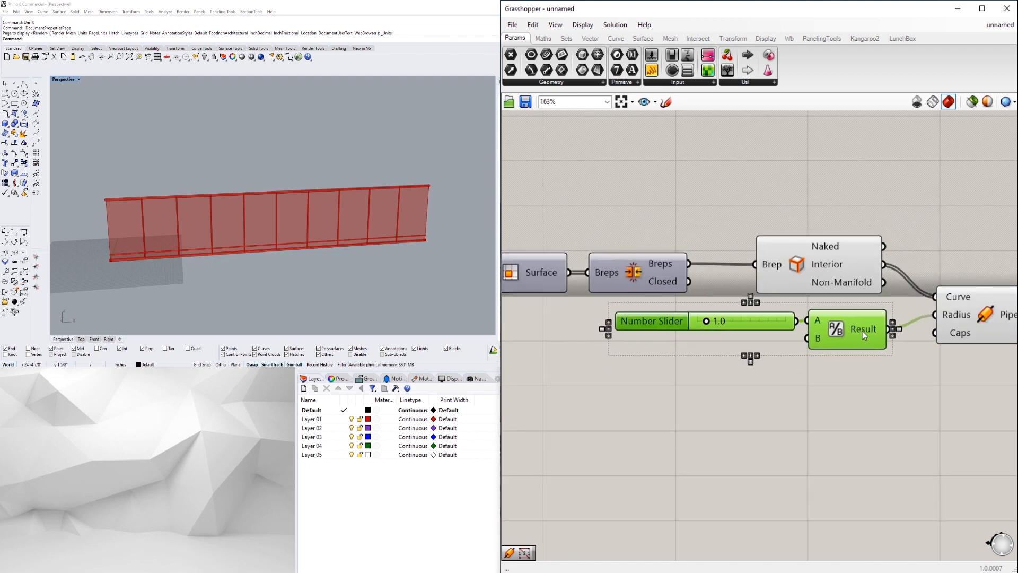
{"action": "left_click", "coordinate": [913, 356]}
{"action": "right_click_drag", "start_coordinate": [1004, 318], "coordinate": [919, 350]}
{"action": "left_click", "coordinate": [919, 350]}
{"action": "left_click", "coordinate": [829, 424]}
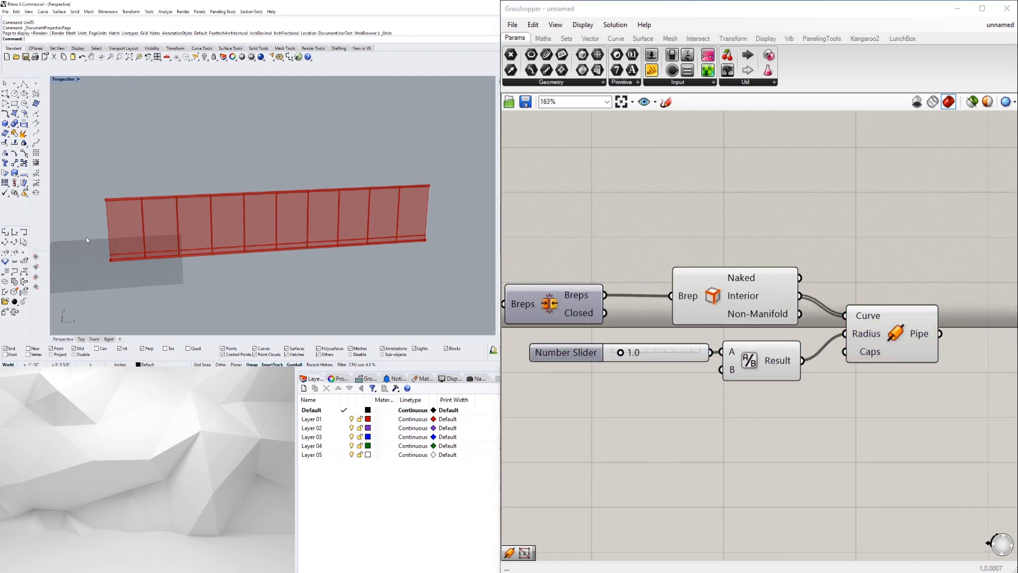
Step: Add a List Item component above the Pipe and connect the Brep Edges' Naked output to its List input
{"action": "right_click_drag", "start_coordinate": [223, 214], "coordinate": [173, 227]}
{"action": "left_click", "coordinate": [702, 273]}
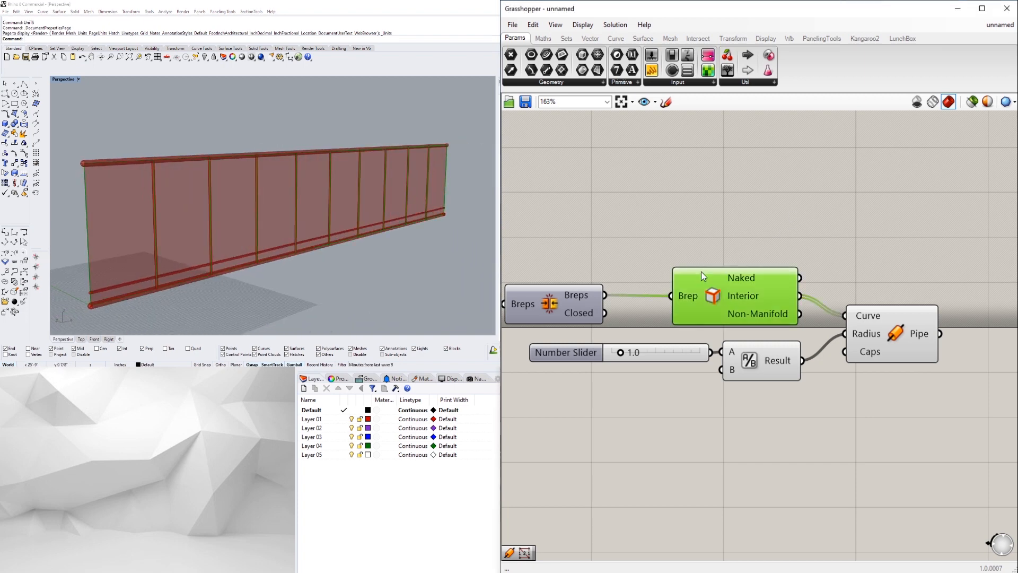
{"action": "left_click", "coordinate": [705, 224]}
{"action": "double_click", "coordinate": [890, 222]}
{"action": "type", "text": "ite"}
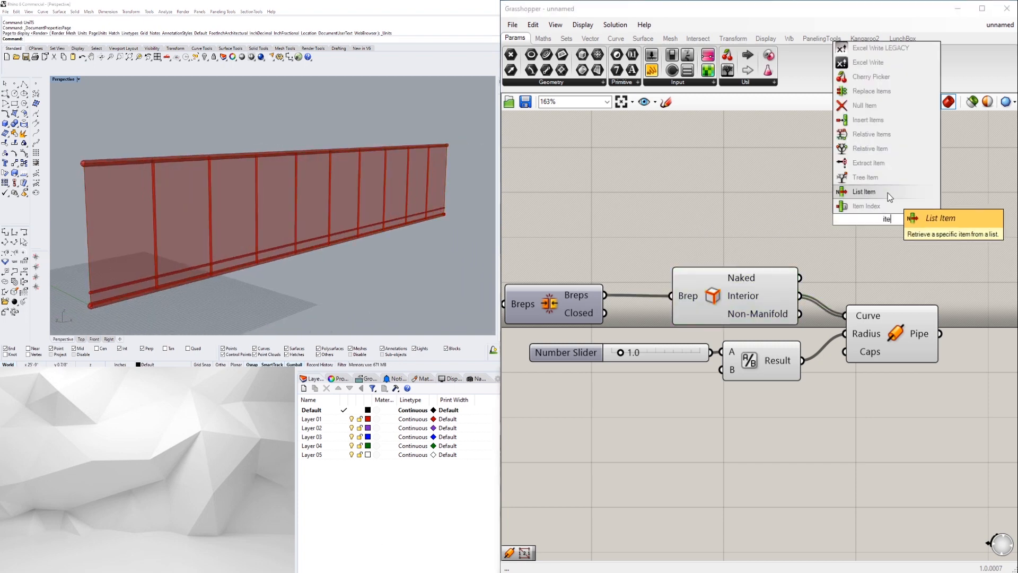
{"action": "left_click", "coordinate": [888, 192]}
{"action": "left_click_drag", "start_coordinate": [828, 196], "coordinate": [840, 201]}
{"action": "left_click_drag", "start_coordinate": [911, 215], "coordinate": [924, 200]}
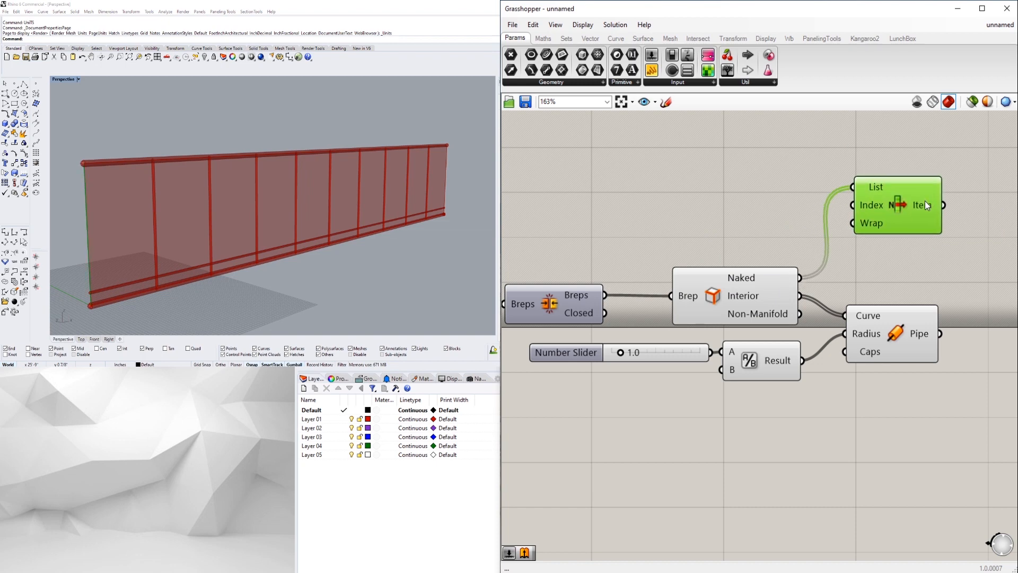
{"action": "right_click_drag", "start_coordinate": [901, 236], "coordinate": [786, 225]}
{"action": "left_click_drag", "start_coordinate": [787, 202], "coordinate": [786, 182]}
{"action": "left_click_drag", "start_coordinate": [787, 182], "coordinate": [790, 240], "text": "alt"}
{"action": "key", "text": "Delete"}
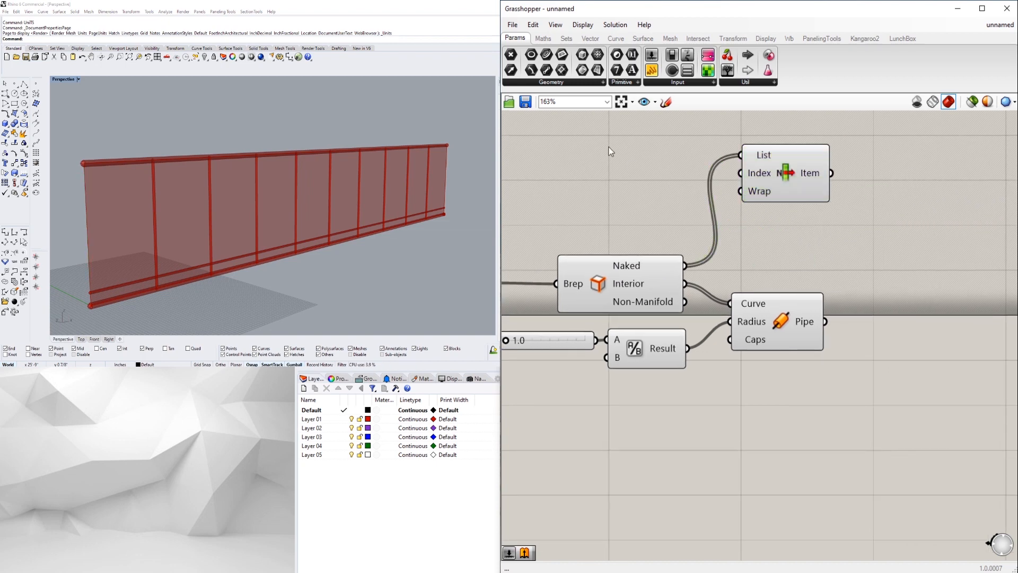
Step: Add a Panel beside the List Item component and make it treat each line as a separate item
{"action": "double_click", "coordinate": [609, 149]}
{"action": "left_click", "coordinate": [653, 71]}
{"action": "left_click", "coordinate": [642, 199]}
{"action": "left_click_drag", "start_coordinate": [691, 214], "coordinate": [656, 186]}
{"action": "right_click", "coordinate": [627, 171]}
{"action": "left_click", "coordinate": [663, 206]}
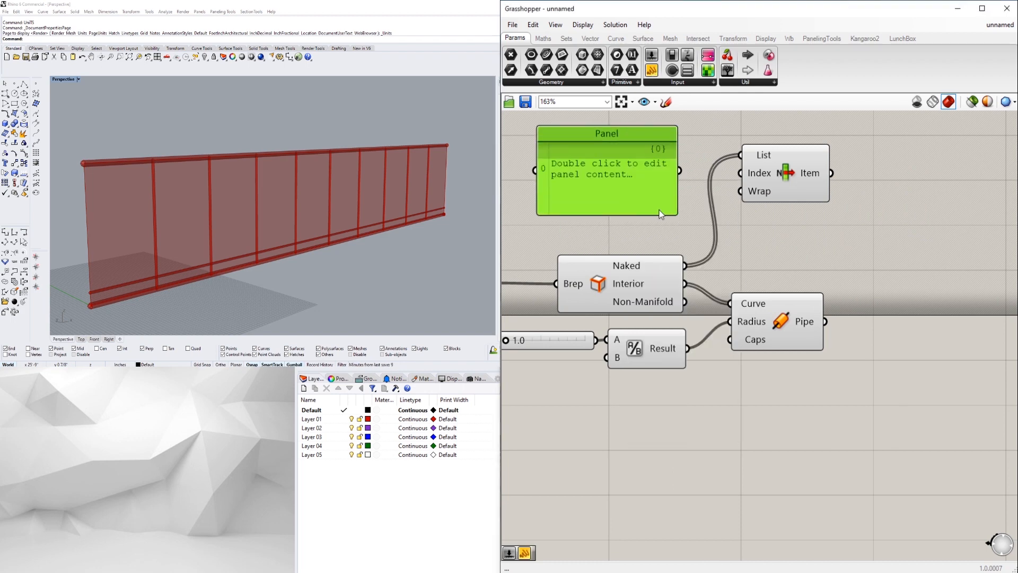
Step: Enter 0 and 1 on separate lines of the panel feeding List Item's Index, and inspect the selected edges on the railing
{"action": "double_click", "coordinate": [601, 190]}
{"action": "type", "text": "0"}
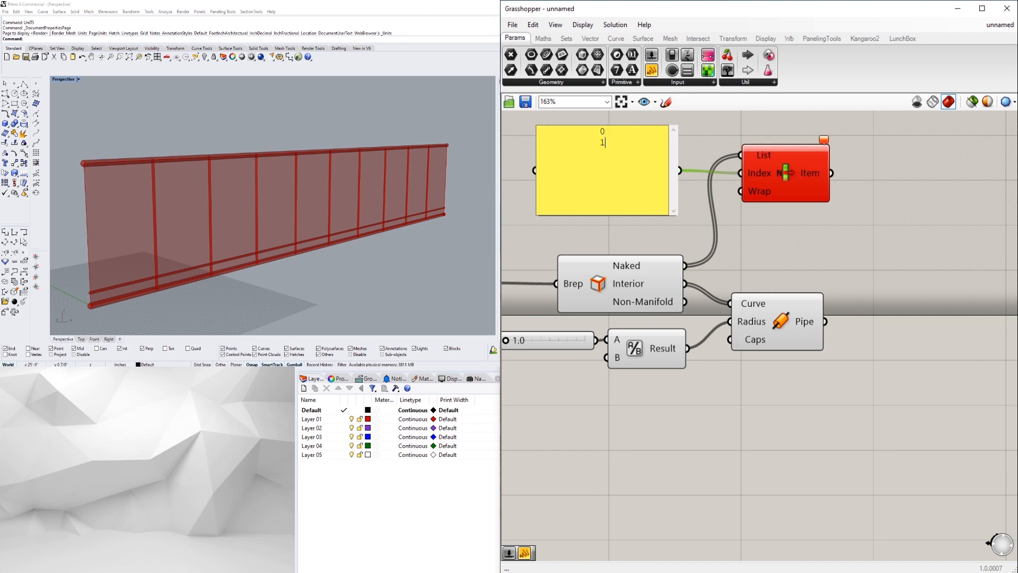
{"action": "left_click", "coordinate": [823, 225]}
{"action": "left_click", "coordinate": [783, 163]}
{"action": "right_click_drag", "start_coordinate": [330, 237], "coordinate": [440, 208]}
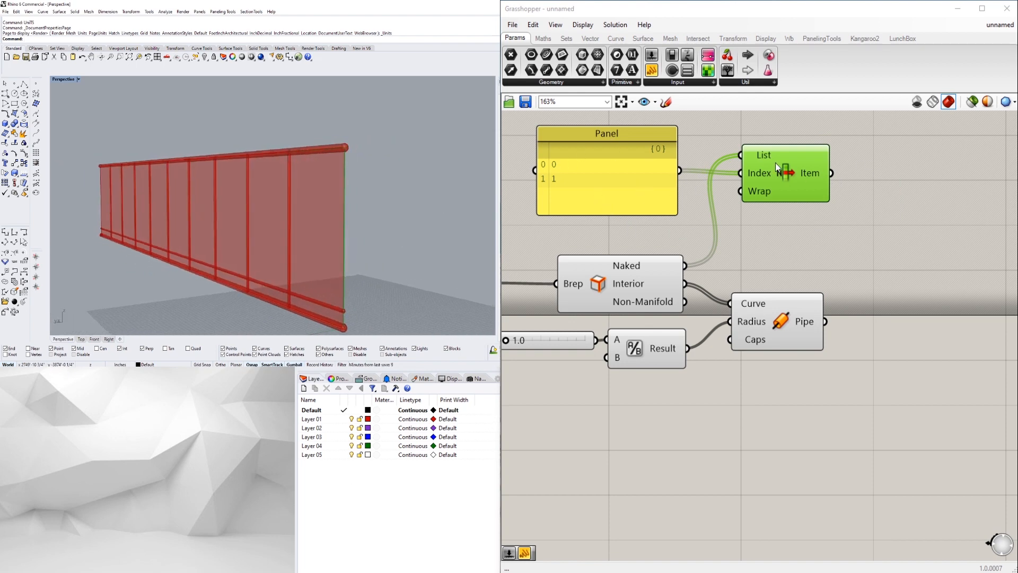
Step: Delete the index panel and duplicate the List Item component, reversing the copy's List input
{"action": "left_click", "coordinate": [618, 165]}
{"action": "key", "text": "Delete"}
{"action": "left_click_drag", "start_coordinate": [782, 175], "coordinate": [779, 226]}
{"action": "right_click", "coordinate": [775, 213]}
{"action": "left_click", "coordinate": [795, 284]}
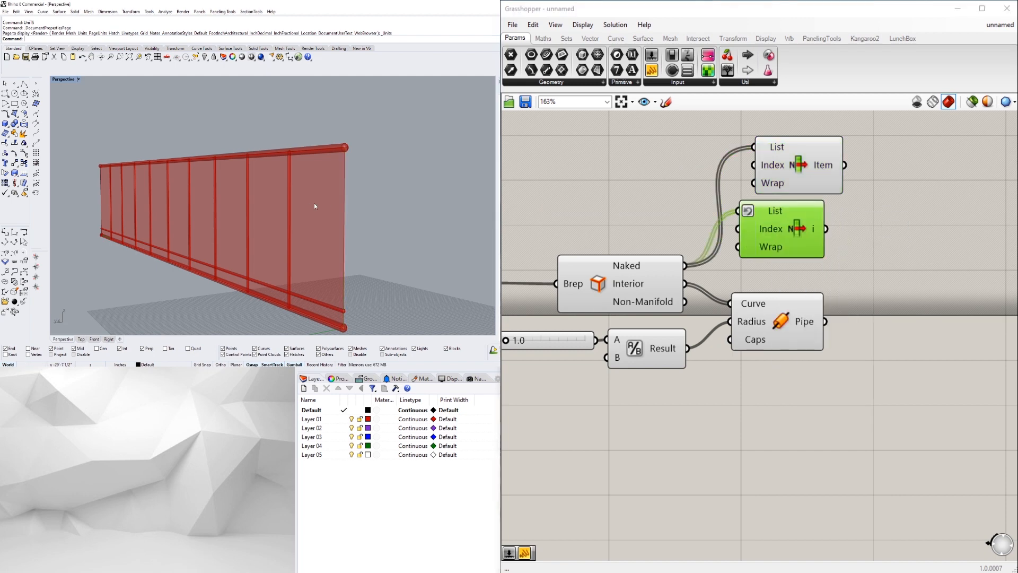
Step: Delete both List Item components attached to the Brep Edges' Naked output
{"action": "key", "text": "Delete"}
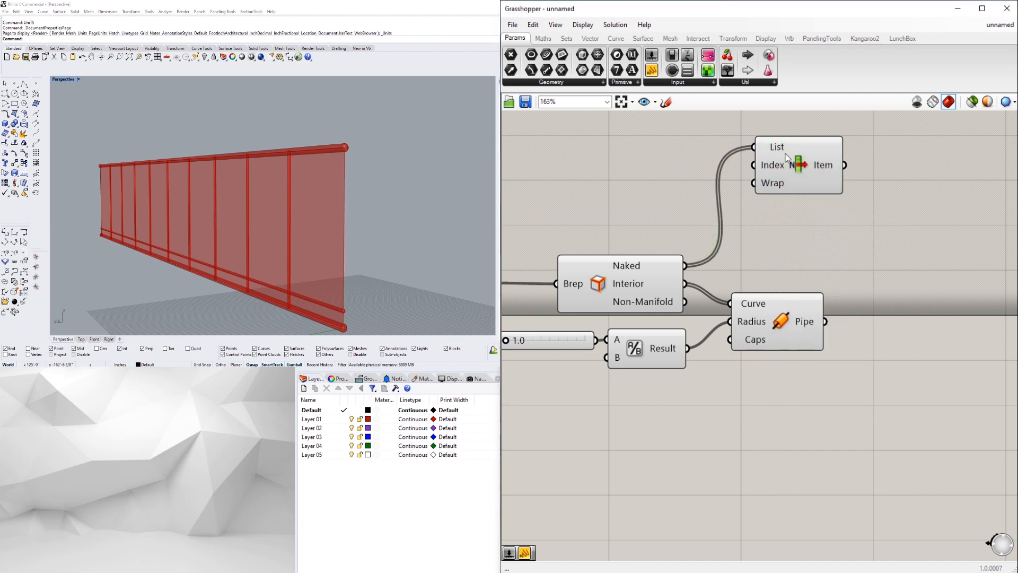
{"action": "left_click_drag", "start_coordinate": [782, 165], "coordinate": [777, 219]}
{"action": "scroll", "coordinate": [788, 215], "scroll_direction": "down", "scroll_amount": 2}
{"action": "left_click_drag", "start_coordinate": [848, 230], "coordinate": [799, 169]}
{"action": "right_click_drag", "start_coordinate": [817, 195], "coordinate": [937, 249]}
{"action": "key", "text": "Delete"}
Step: Add a Deconstruct Brep component above the Divide Domain² component and connect the Loft output to its Brep input
{"action": "scroll", "coordinate": [738, 291], "scroll_direction": "down", "scroll_amount": 1}
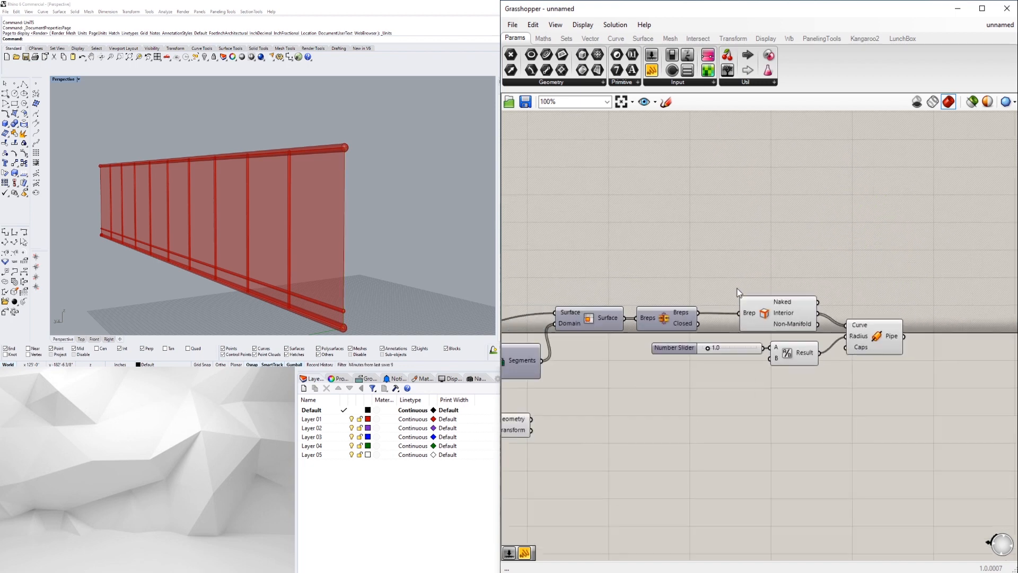
{"action": "right_click_drag", "start_coordinate": [731, 290], "coordinate": [893, 279]}
{"action": "right_click_drag", "start_coordinate": [734, 349], "coordinate": [910, 315]}
{"action": "left_click", "coordinate": [645, 344]}
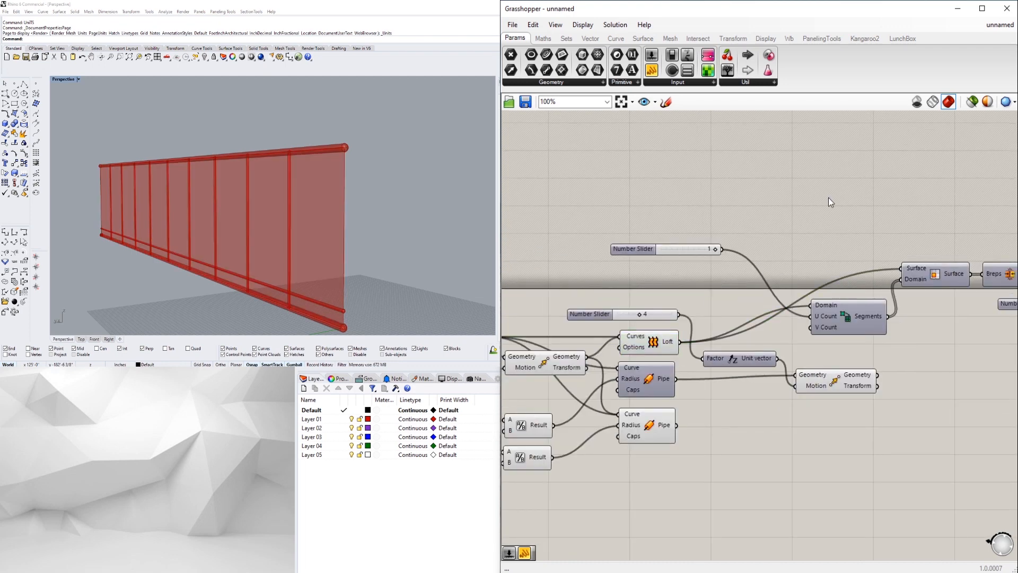
{"action": "double_click", "coordinate": [829, 198]}
{"action": "type", "text": "deco"}
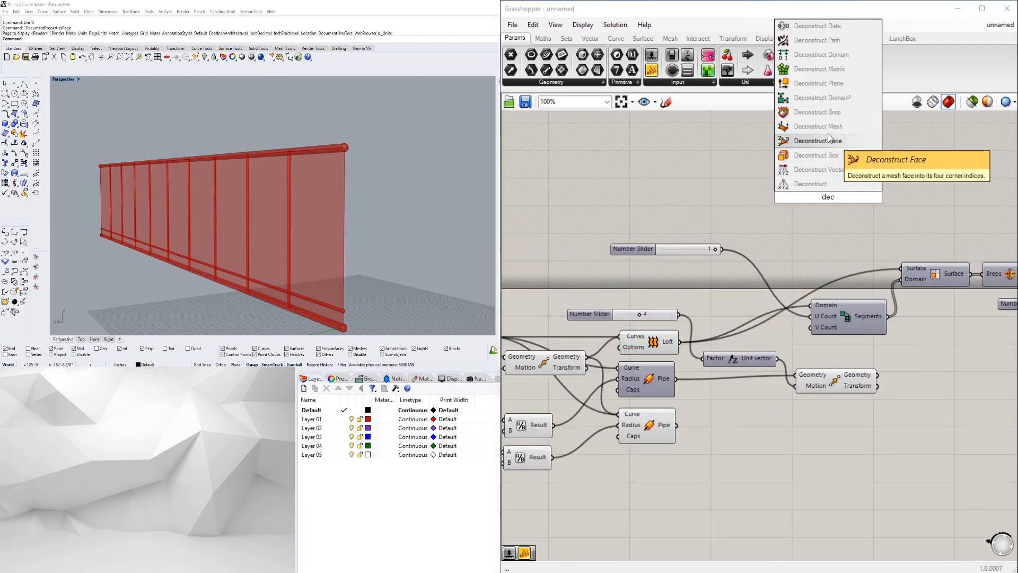
{"action": "left_click", "coordinate": [827, 124]}
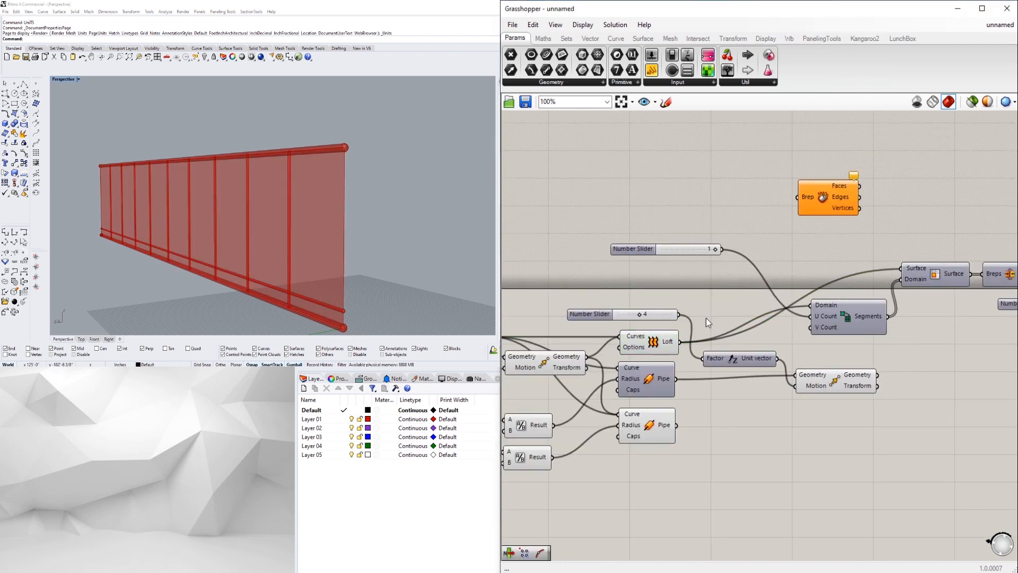
{"action": "left_click_drag", "start_coordinate": [807, 197], "coordinate": [806, 198]}
{"action": "left_click", "coordinate": [837, 194]}
Step: Add a List Item component and connect the Deconstruct Brep's Edges output to its List input
{"action": "right_click_drag", "start_coordinate": [906, 195], "coordinate": [770, 225]}
{"action": "double_click", "coordinate": [778, 227]}
{"action": "type", "text": "i"}
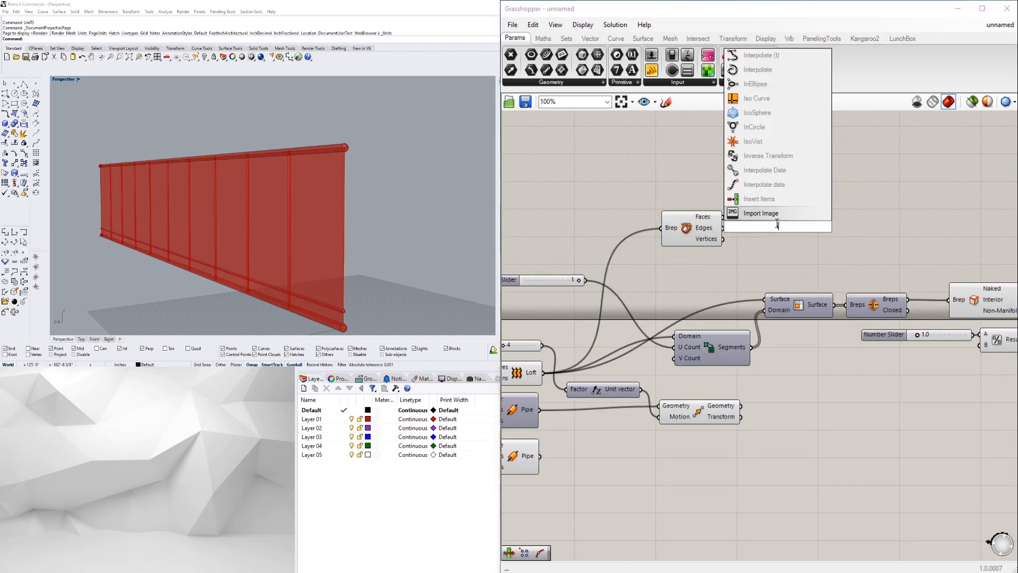
{"action": "type", "text": "te"}
{"action": "left_click", "coordinate": [781, 201]}
{"action": "left_click_drag", "start_coordinate": [754, 224], "coordinate": [773, 248]}
{"action": "left_click", "coordinate": [774, 222]}
{"action": "scroll", "coordinate": [774, 222], "scroll_direction": "up", "scroll_amount": 2}
{"action": "right_click", "coordinate": [768, 238]}
{"action": "left_click", "coordinate": [812, 313]}
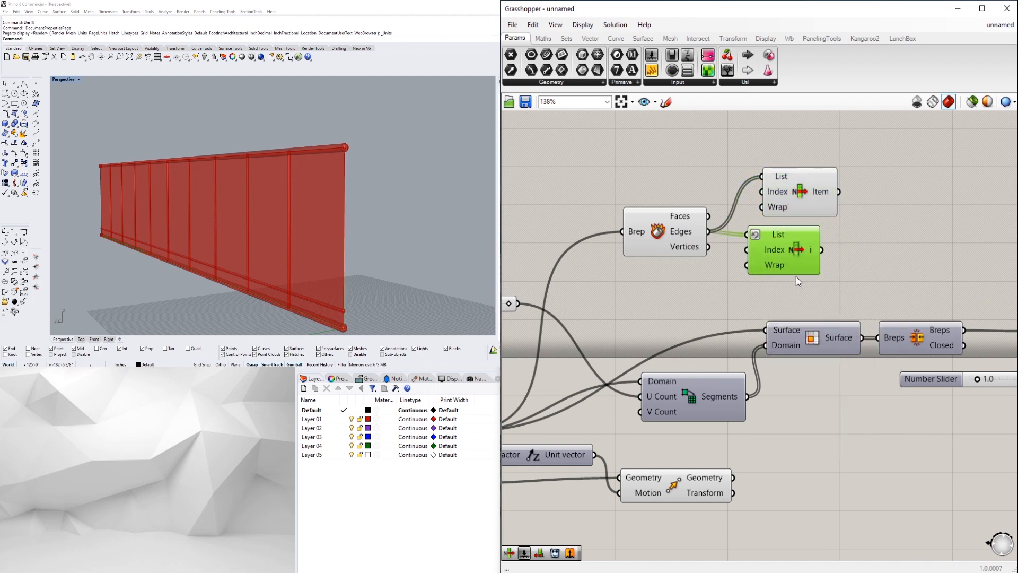
{"action": "key", "text": "ctrl+z"}
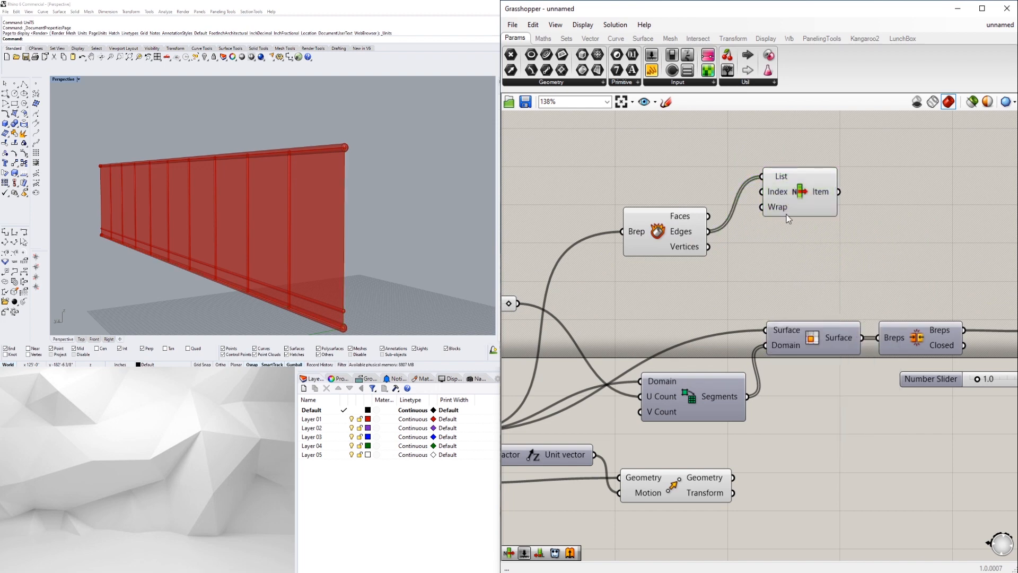
Step: Add a Panel above the Deconstruct Brep component and make it treat each line as a separate item
{"action": "double_click", "coordinate": [627, 174]}
{"action": "type", "text": "panel"}
{"action": "key", "text": "Return"}
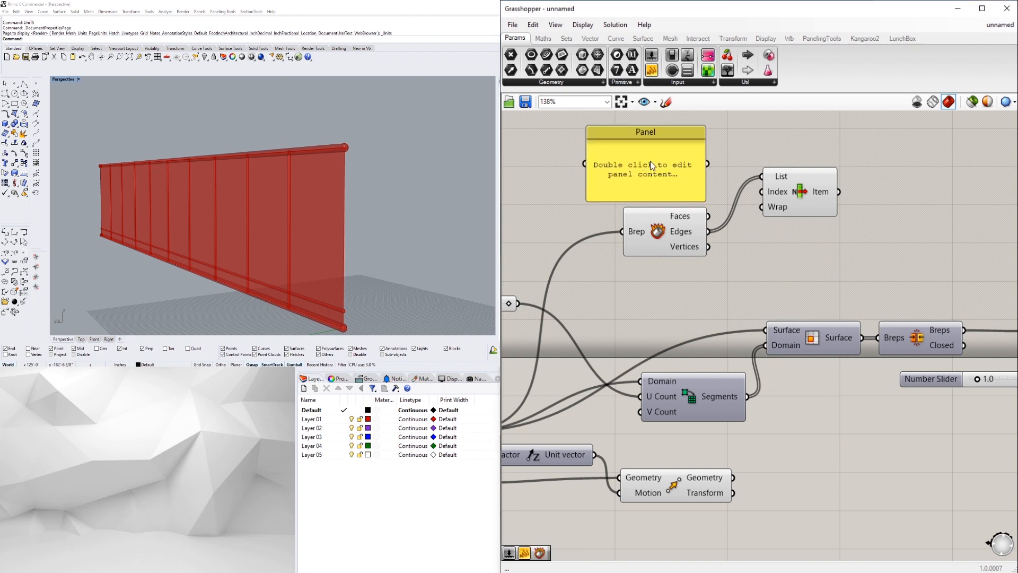
{"action": "right_click", "coordinate": [650, 161]}
{"action": "left_click", "coordinate": [685, 210]}
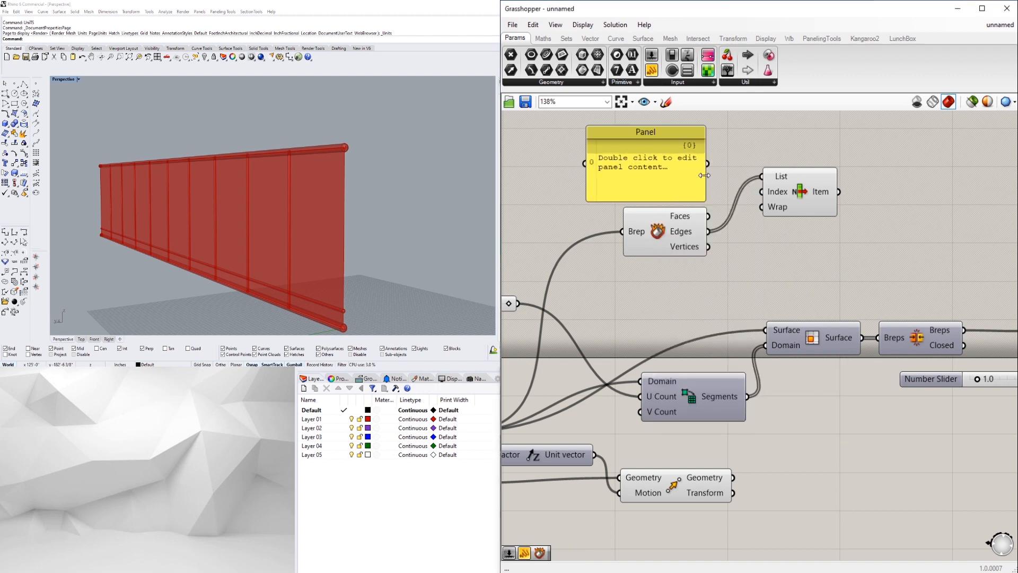
Step: Enter 0 and 2 on separate lines in the Panel and connect it to the List Item's Index input
{"action": "double_click", "coordinate": [647, 169]}
{"action": "type", "text": "0"}
{"action": "key", "text": "Return"}
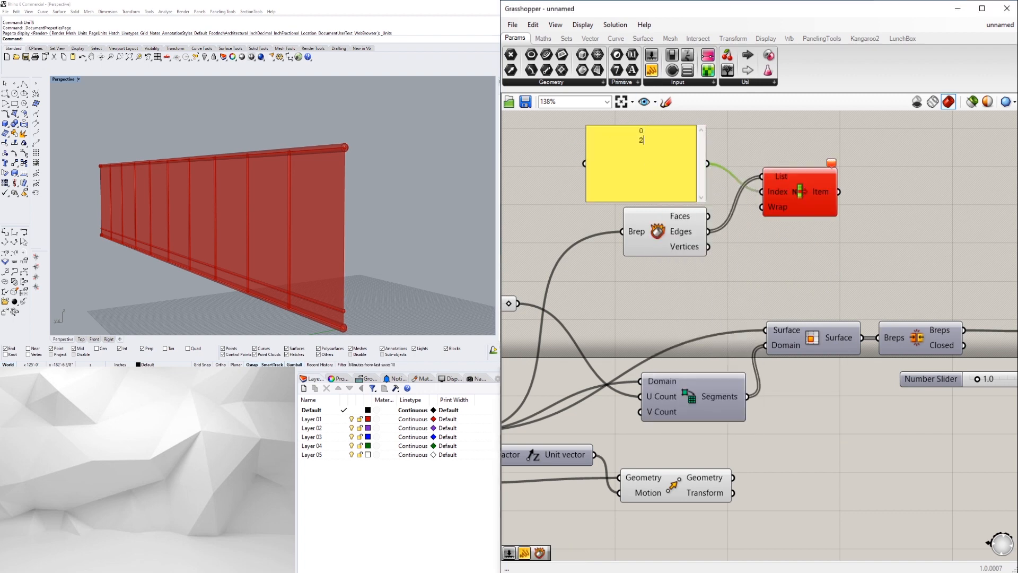
{"action": "left_click", "coordinate": [746, 153]}
{"action": "left_click", "coordinate": [794, 191]}
{"action": "right_click_drag", "start_coordinate": [116, 250], "coordinate": [262, 239]}
Step: Shrink the Panel and move it beneath the Deconstruct Brep component, then adjust the List Item's position beside them
{"action": "right_click", "coordinate": [666, 237]}
{"action": "scroll", "coordinate": [673, 238], "scroll_direction": "down", "scroll_amount": 3}
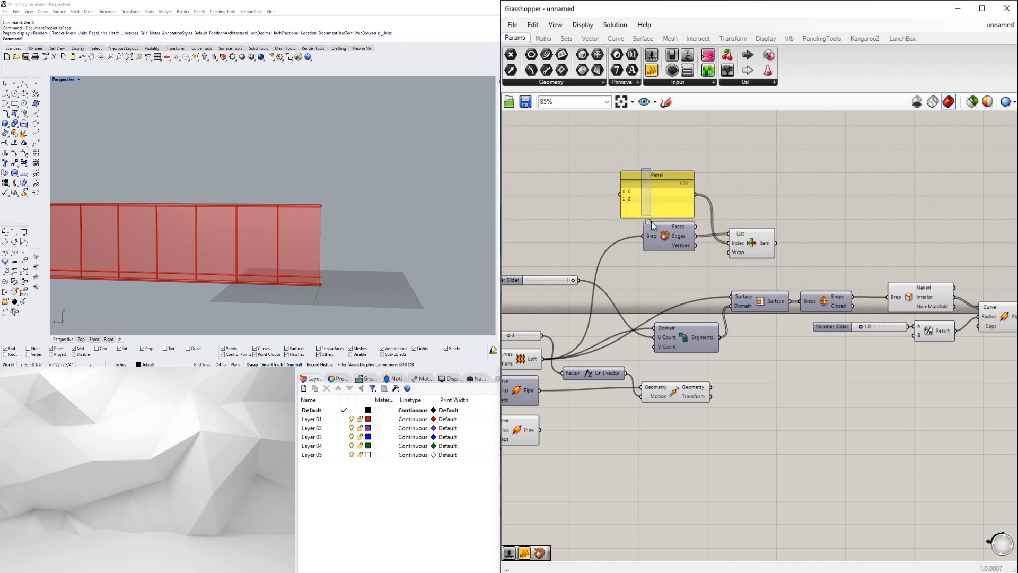
{"action": "left_click_drag", "start_coordinate": [652, 178], "coordinate": [675, 180]}
{"action": "left_click", "coordinate": [683, 185]}
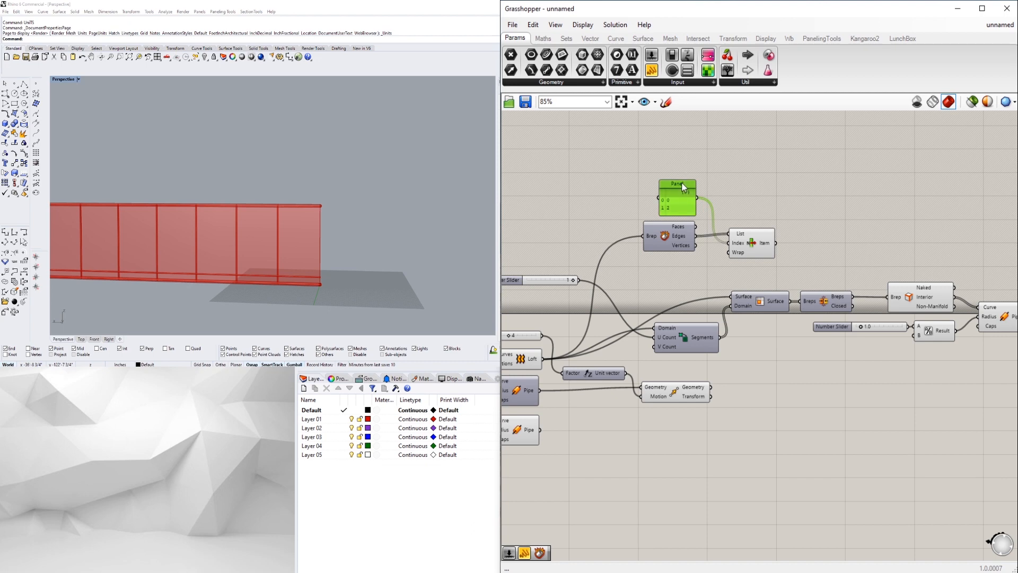
{"action": "left_click_drag", "start_coordinate": [681, 185], "coordinate": [683, 259]}
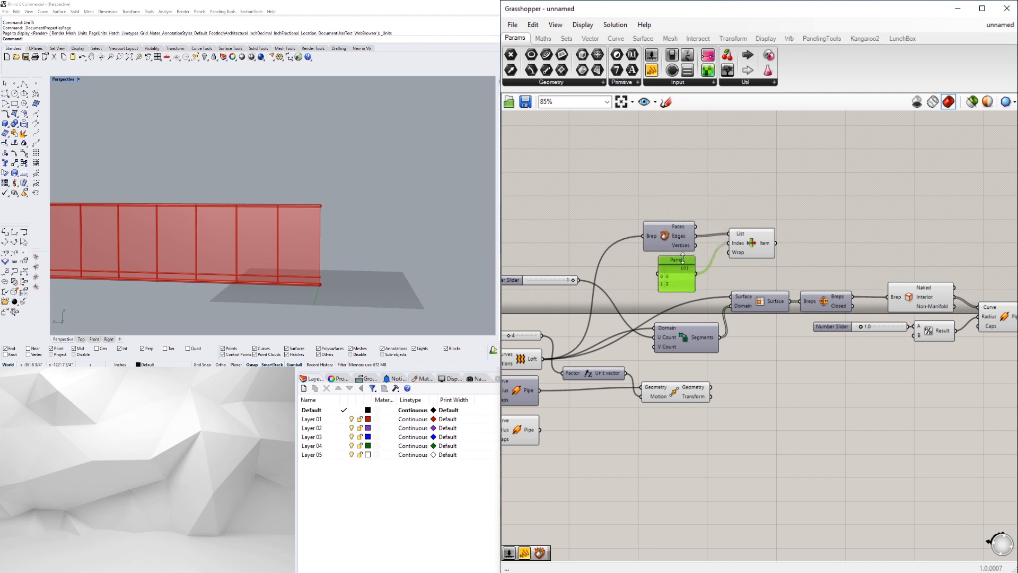
{"action": "left_click_drag", "start_coordinate": [748, 239], "coordinate": [740, 247]}
{"action": "left_click", "coordinate": [717, 232]}
Step: Add a Number Slider set to 24 and connect it to the Divide Domain² component's V Count input
{"action": "scroll", "coordinate": [680, 225], "scroll_direction": "down", "scroll_amount": 4}
{"action": "scroll", "coordinate": [682, 226], "scroll_direction": "up", "scroll_amount": 2}
{"action": "right_click_drag", "start_coordinate": [688, 332], "coordinate": [782, 362]}
{"action": "scroll", "coordinate": [530, 313], "scroll_direction": "up", "scroll_amount": 5}
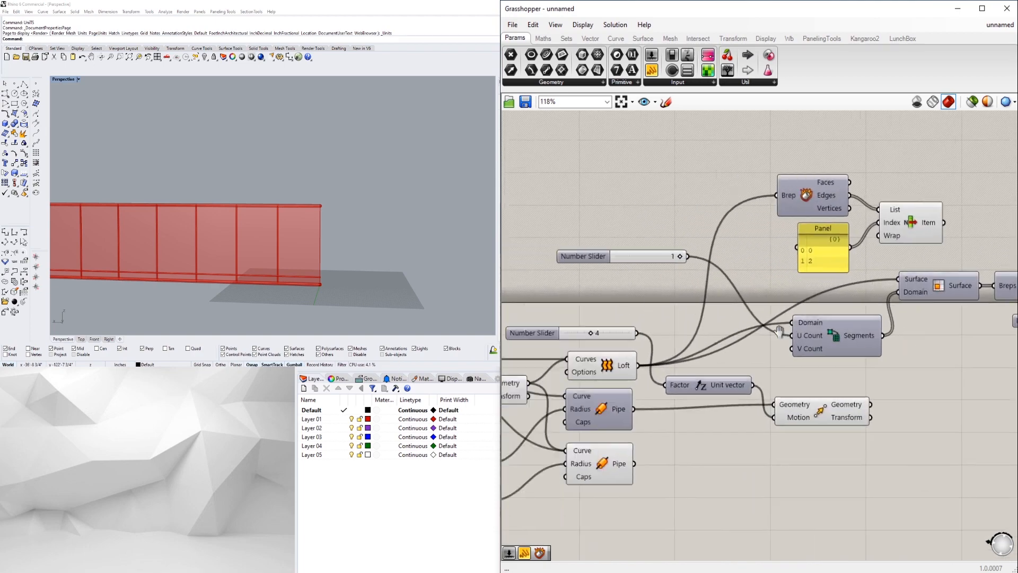
{"action": "double_click", "coordinate": [602, 287]}
{"action": "type", "text": "24"}
{"action": "key", "text": "Return"}
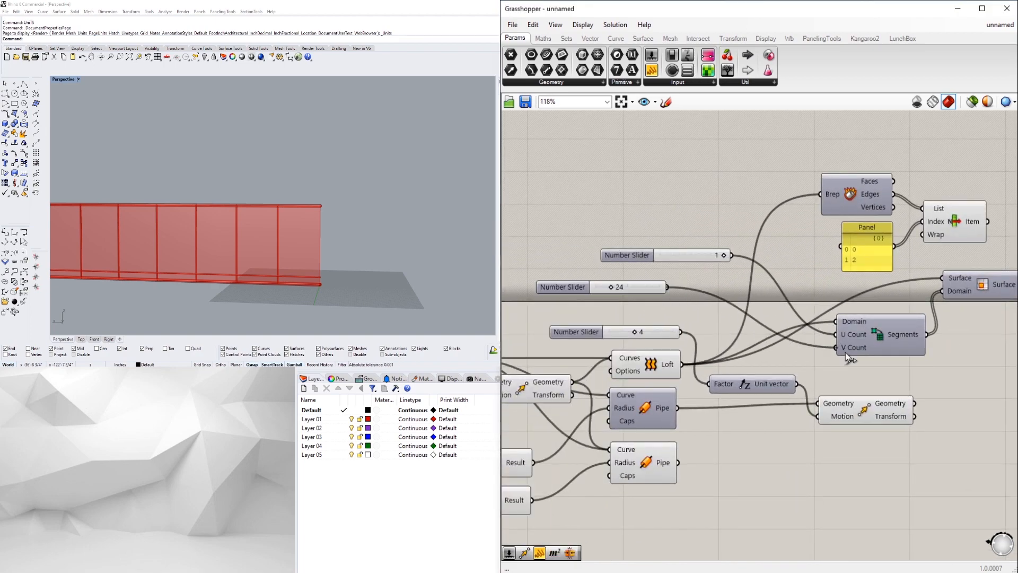
{"action": "left_click_drag", "start_coordinate": [845, 352], "coordinate": [847, 354]}
Step: Examine the railing's post spacing and preview the edges picked by the List Item component
{"action": "right_click_drag", "start_coordinate": [629, 299], "coordinate": [758, 297]}
{"action": "right_click_drag", "start_coordinate": [717, 277], "coordinate": [908, 310]}
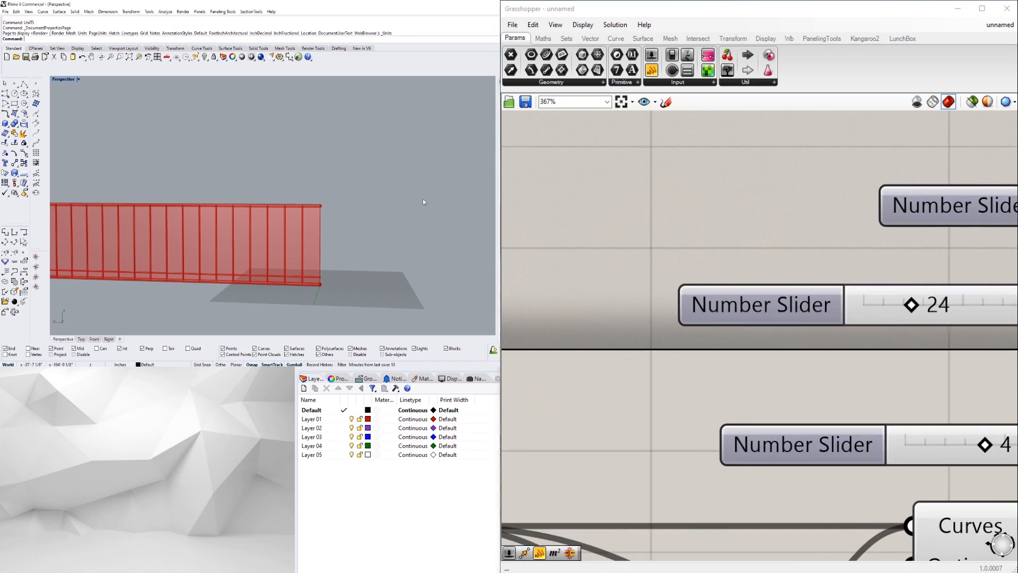
{"action": "scroll", "coordinate": [422, 200], "scroll_direction": "down", "scroll_amount": 7}
{"action": "right_click_drag", "start_coordinate": [382, 204], "coordinate": [424, 212]}
{"action": "scroll", "coordinate": [211, 226], "scroll_direction": "up", "scroll_amount": 5}
{"action": "scroll", "coordinate": [827, 183], "scroll_direction": "down", "scroll_amount": 4}
{"action": "scroll", "coordinate": [867, 221], "scroll_direction": "down", "scroll_amount": 2}
{"action": "right_click_drag", "start_coordinate": [975, 223], "coordinate": [657, 289]}
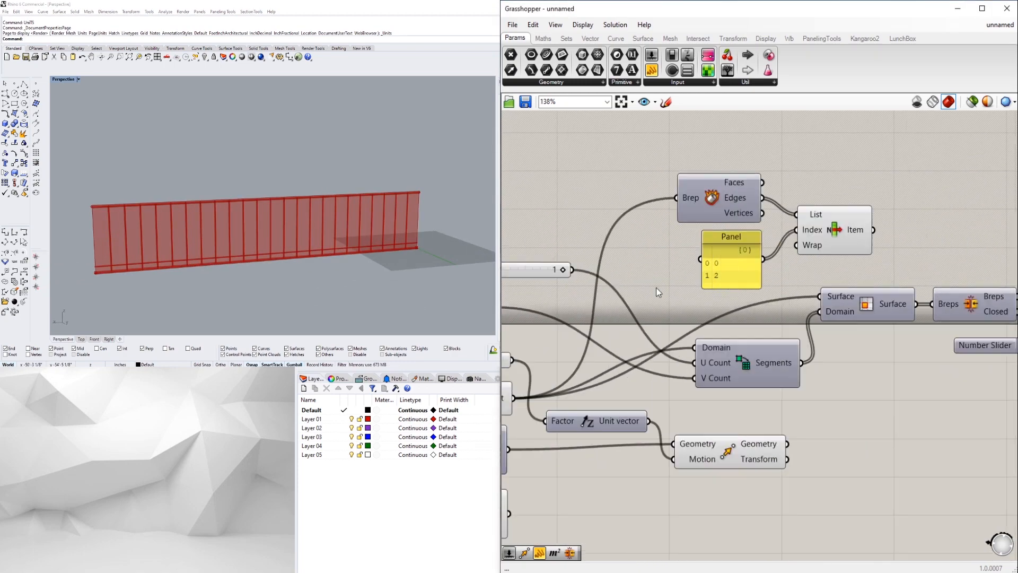
{"action": "left_click", "coordinate": [849, 224]}
{"action": "right_click_drag", "start_coordinate": [914, 243], "coordinate": [650, 268]}
{"action": "scroll", "coordinate": [650, 268], "scroll_direction": "down", "scroll_amount": 2}
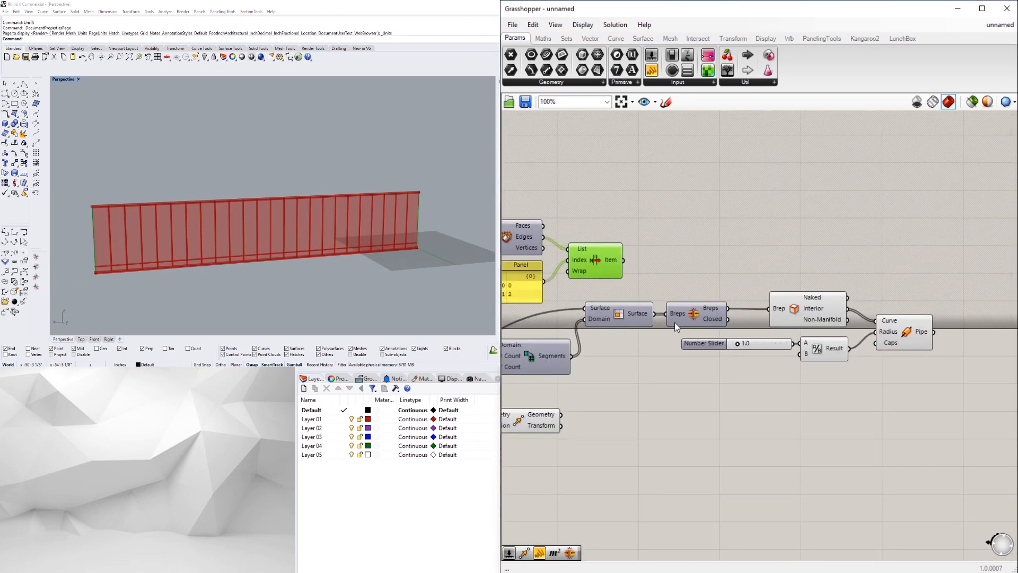
{"action": "right_click_drag", "start_coordinate": [605, 409], "coordinate": [865, 382]}
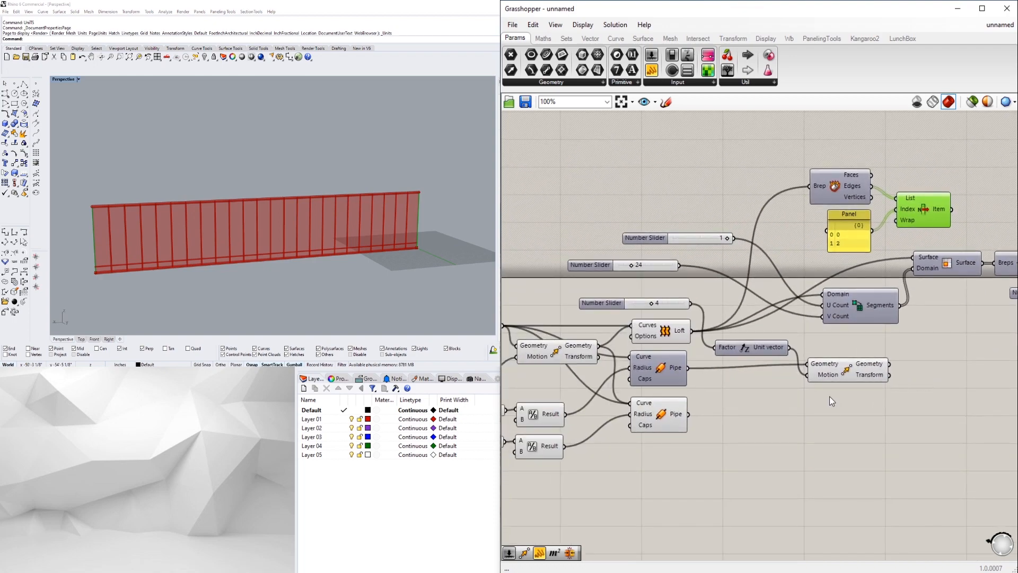
{"action": "scroll", "coordinate": [829, 396], "scroll_direction": "down", "scroll_amount": 1}
{"action": "right_click_drag", "start_coordinate": [667, 433], "coordinate": [631, 389]}
{"action": "scroll", "coordinate": [631, 389], "scroll_direction": "down", "scroll_amount": 1}
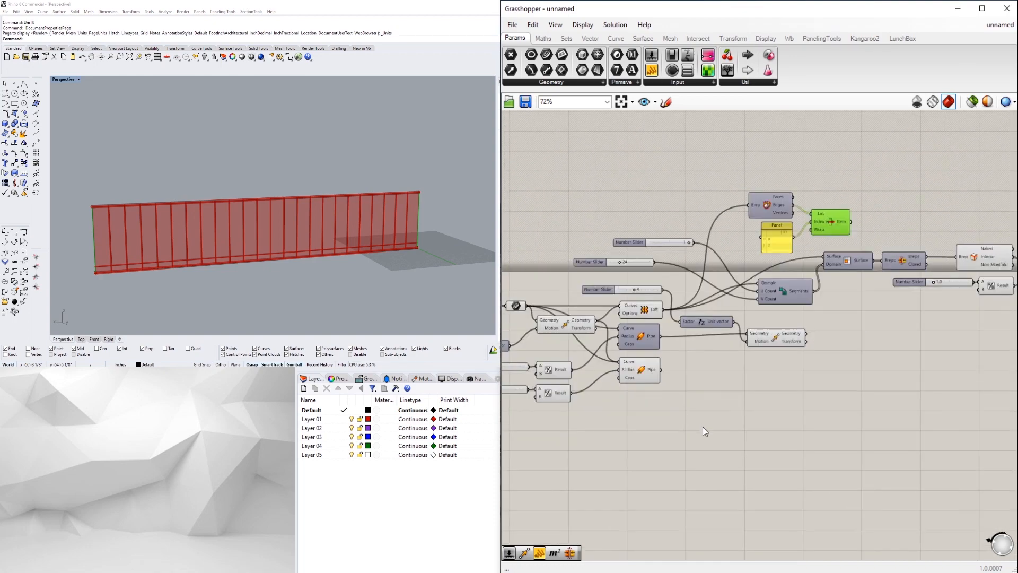
Step: Move the lower Pipe with its 2.0 slider and Division component further along the canvas, and add the List Item's output to its Curve input
{"action": "left_click", "coordinate": [646, 375]}
{"action": "left_click", "coordinate": [698, 438]}
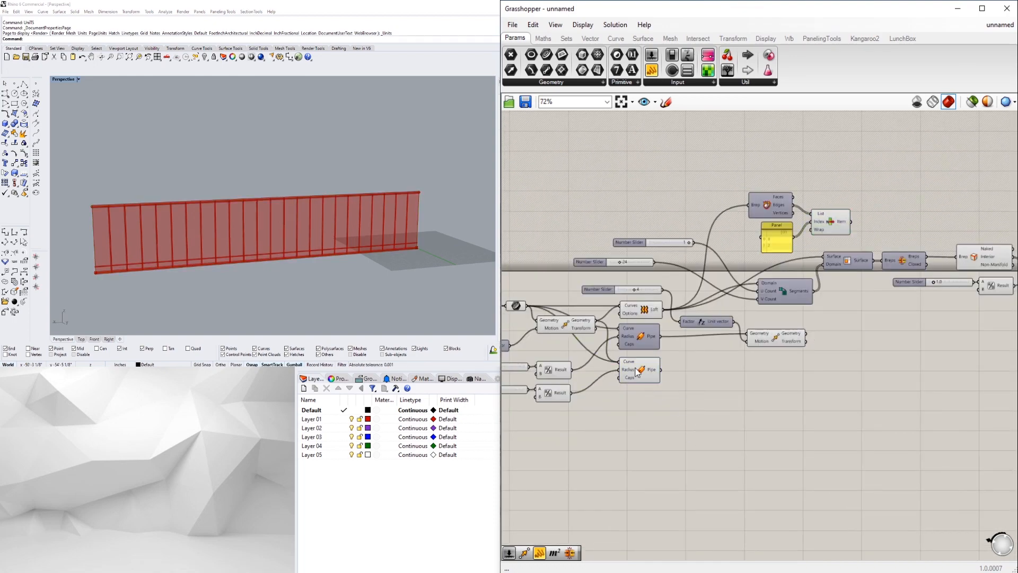
{"action": "scroll", "coordinate": [636, 370], "scroll_direction": "down", "scroll_amount": 2}
{"action": "left_click_drag", "start_coordinate": [637, 370], "coordinate": [856, 385]}
{"action": "scroll", "coordinate": [620, 398], "scroll_direction": "up", "scroll_amount": 2}
{"action": "left_click_drag", "start_coordinate": [615, 424], "coordinate": [517, 378]}
{"action": "left_click_drag", "start_coordinate": [562, 382], "coordinate": [932, 373]}
{"action": "scroll", "coordinate": [883, 336], "scroll_direction": "up", "scroll_amount": 1}
{"action": "left_click", "coordinate": [846, 182]}
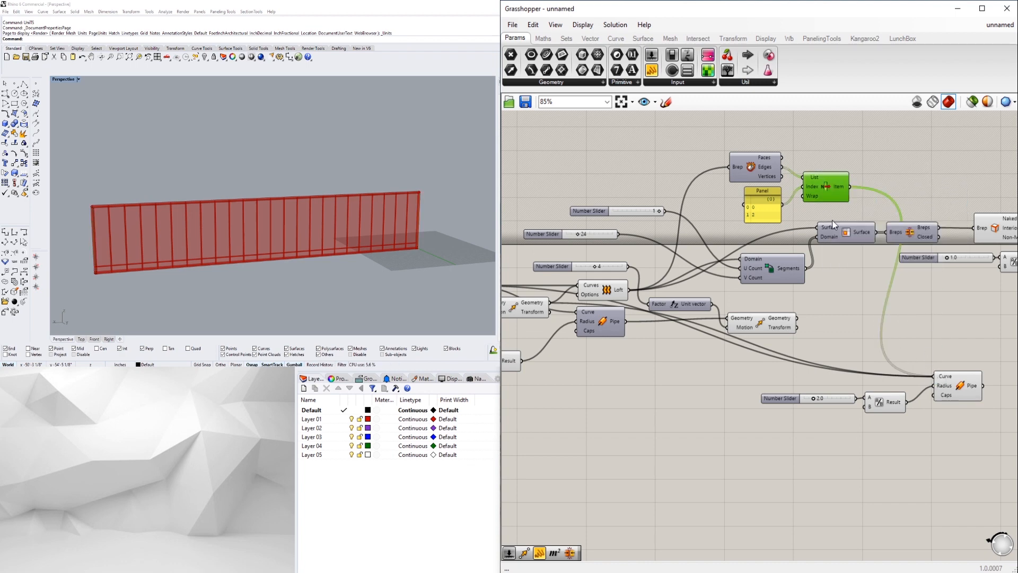
{"action": "right_click_drag", "start_coordinate": [413, 240], "coordinate": [437, 221]}
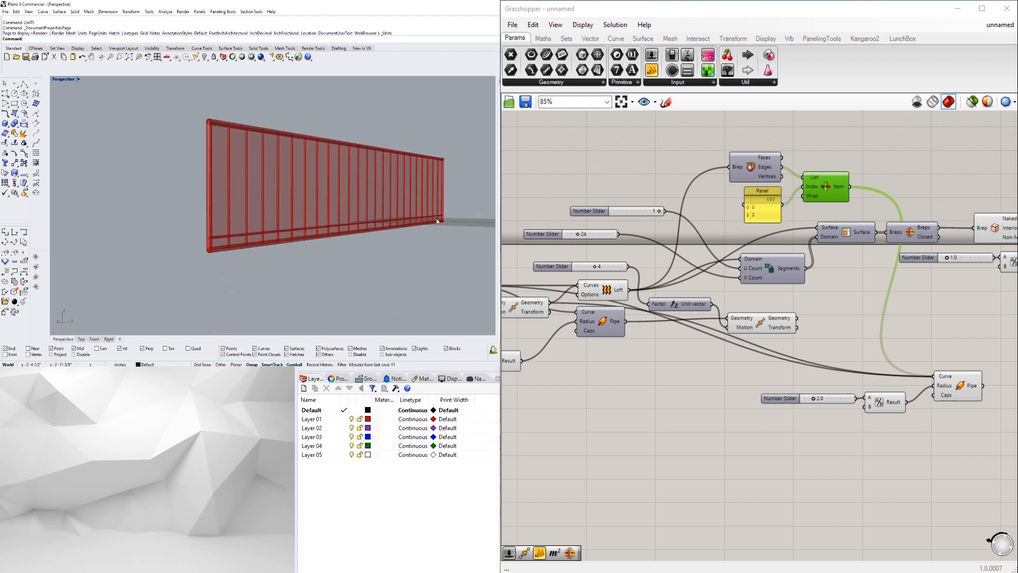
Step: Set the railing height slider, which feeds the first Unit Z vector, to 50
{"action": "left_click", "coordinate": [631, 441]}
{"action": "scroll", "coordinate": [631, 440], "scroll_direction": "down", "scroll_amount": 3}
{"action": "right_click_drag", "start_coordinate": [626, 441], "coordinate": [901, 450]}
{"action": "scroll", "coordinate": [791, 379], "scroll_direction": "up", "scroll_amount": 5}
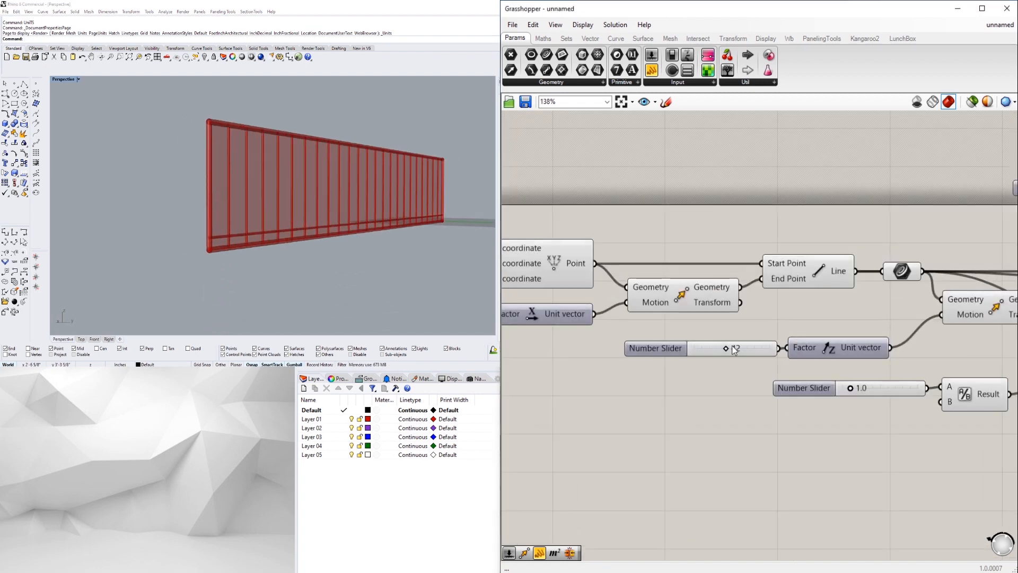
{"action": "scroll", "coordinate": [727, 345], "scroll_direction": "up", "scroll_amount": 4}
{"action": "mouse_move", "coordinate": [727, 353]}
{"action": "left_mouse_down"}
{"action": "mouse_move", "coordinate": [716, 351]}
{"action": "mouse_move", "coordinate": [738, 352]}
{"action": "left_mouse_up"}
Step: Set the slider above the Loft component, which controls the lower rail's vertical offset, to 6
{"action": "scroll", "coordinate": [878, 400], "scroll_direction": "down", "scroll_amount": 2}
{"action": "right_click_drag", "start_coordinate": [878, 400], "coordinate": [630, 408]}
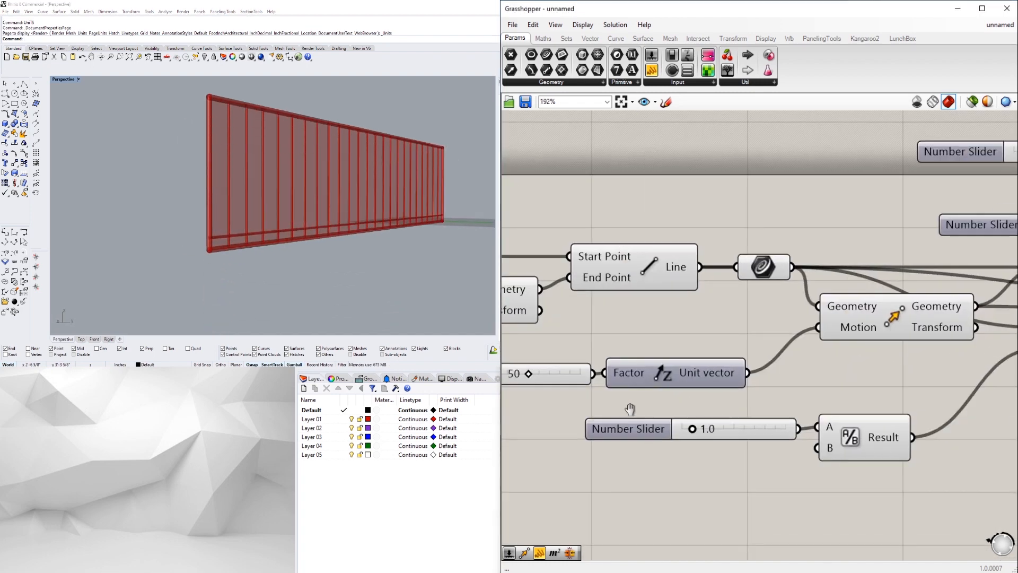
{"action": "scroll", "coordinate": [904, 450], "scroll_direction": "down", "scroll_amount": 2}
{"action": "right_click_drag", "start_coordinate": [904, 451], "coordinate": [702, 458]}
{"action": "scroll", "coordinate": [796, 314], "scroll_direction": "up", "scroll_amount": 4}
{"action": "left_click_drag", "start_coordinate": [777, 335], "coordinate": [814, 335]}
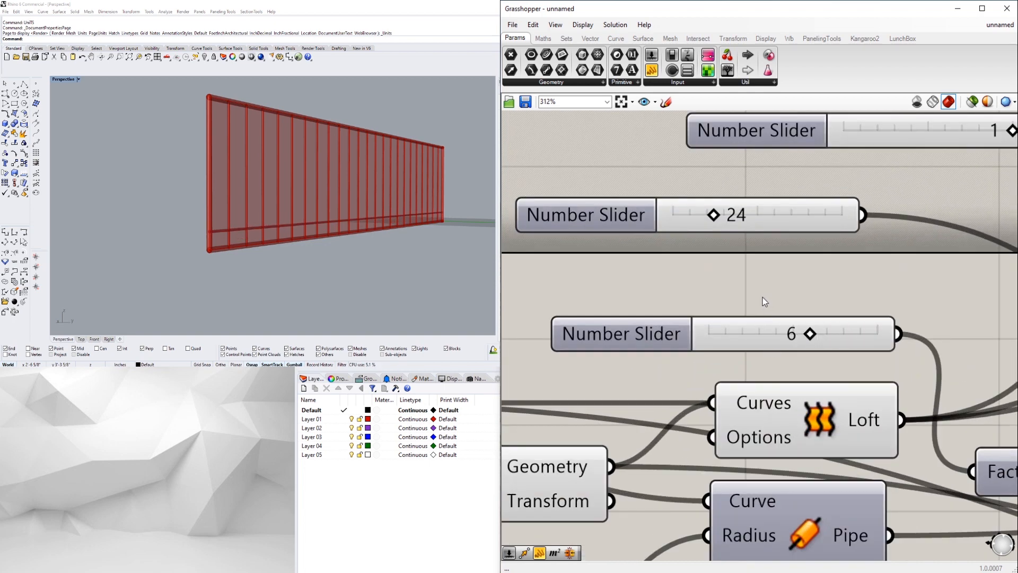
Step: Set the V Count slider to 12 and inspect the railing's post spacing in the perspective view
{"action": "scroll", "coordinate": [763, 298], "scroll_direction": "down", "scroll_amount": 2}
{"action": "mouse_move", "coordinate": [255, 176]}
{"action": "right_mouse_down"}
{"action": "mouse_move", "coordinate": [201, 177]}
{"action": "mouse_move", "coordinate": [250, 183]}
{"action": "right_mouse_up"}
{"action": "scroll", "coordinate": [656, 313], "scroll_direction": "down", "scroll_amount": 5}
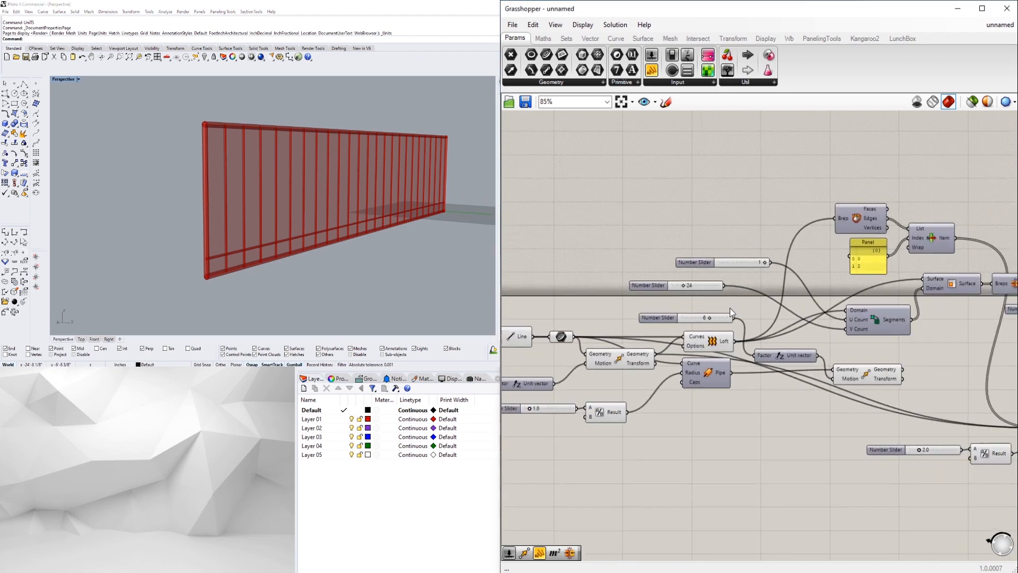
{"action": "scroll", "coordinate": [689, 287], "scroll_direction": "up", "scroll_amount": 6}
{"action": "mouse_move", "coordinate": [667, 279]}
{"action": "left_mouse_down"}
{"action": "mouse_move", "coordinate": [650, 279]}
{"action": "mouse_move", "coordinate": [688, 281]}
{"action": "mouse_move", "coordinate": [669, 286]}
{"action": "left_mouse_up"}
{"action": "double_click", "coordinate": [669, 285]}
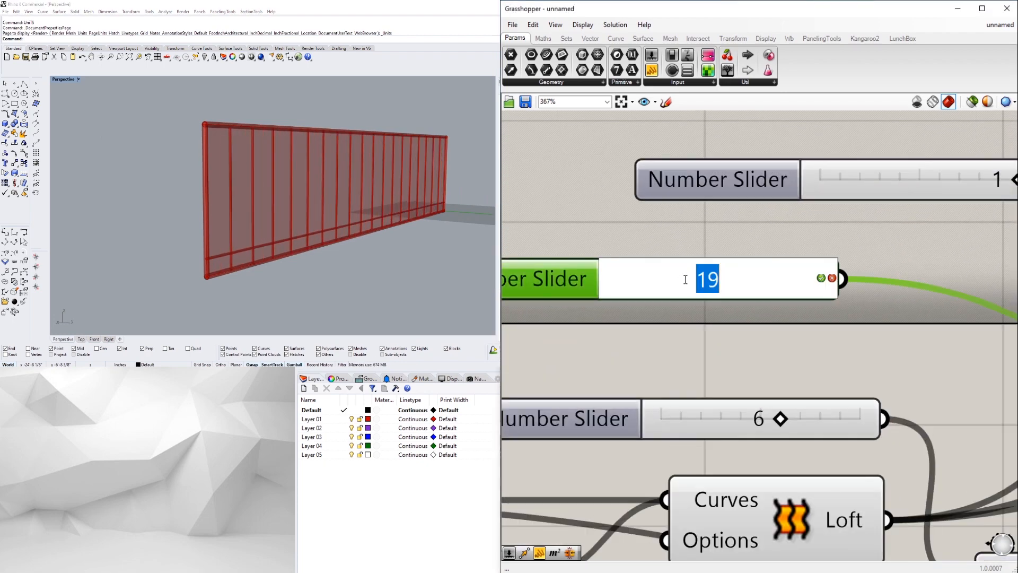
{"action": "type", "text": "12"}
{"action": "key", "text": "Return"}
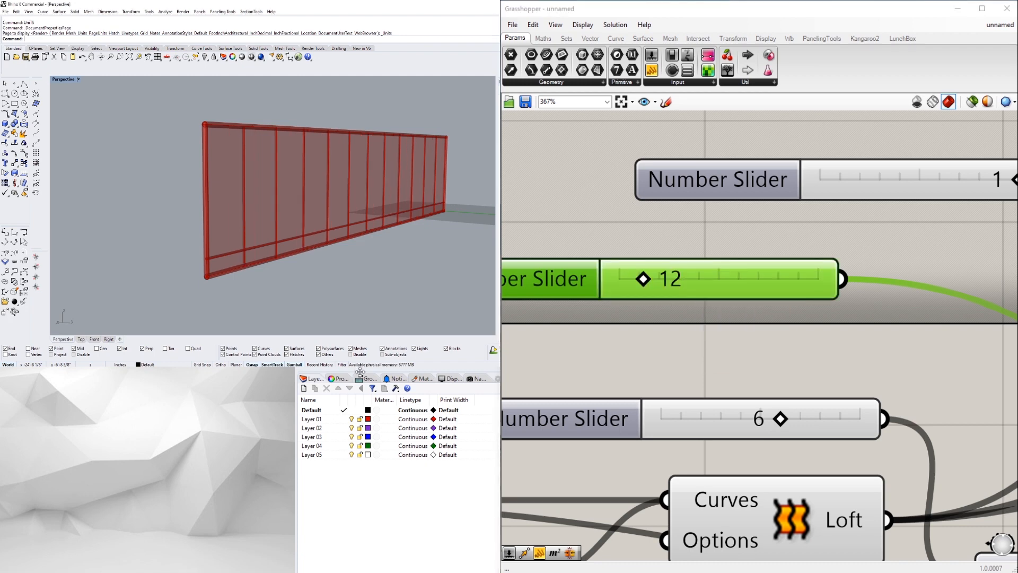
{"action": "scroll", "coordinate": [219, 242], "scroll_direction": "up", "scroll_amount": 2}
{"action": "right_click_drag", "start_coordinate": [218, 241], "coordinate": [249, 242]}
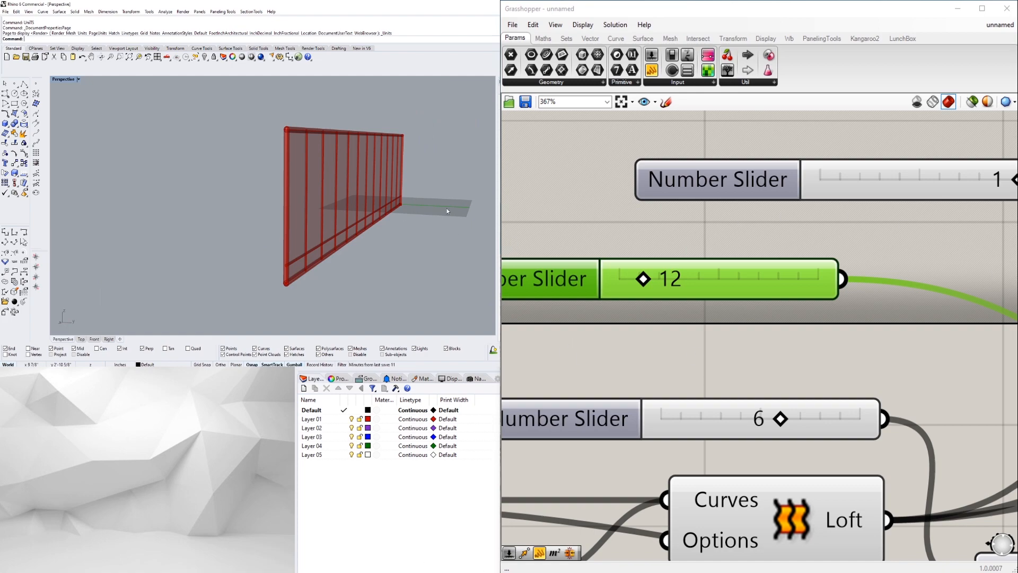
{"action": "right_click_drag", "start_coordinate": [447, 211], "coordinate": [348, 200]}
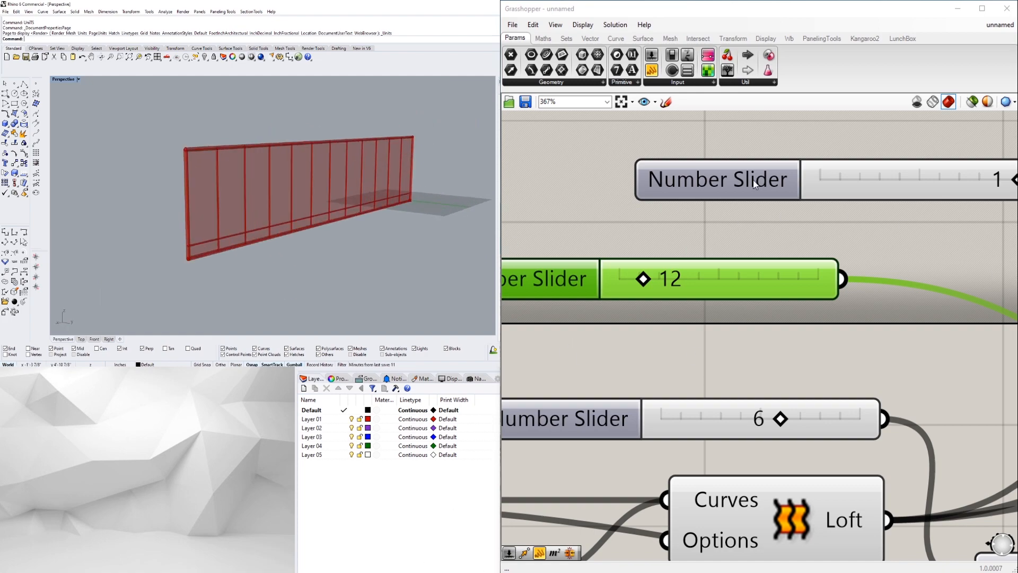
Step: Group the railing length slider of value 20 and name the group LENGTH
{"action": "scroll", "coordinate": [755, 184], "scroll_direction": "down", "scroll_amount": 8}
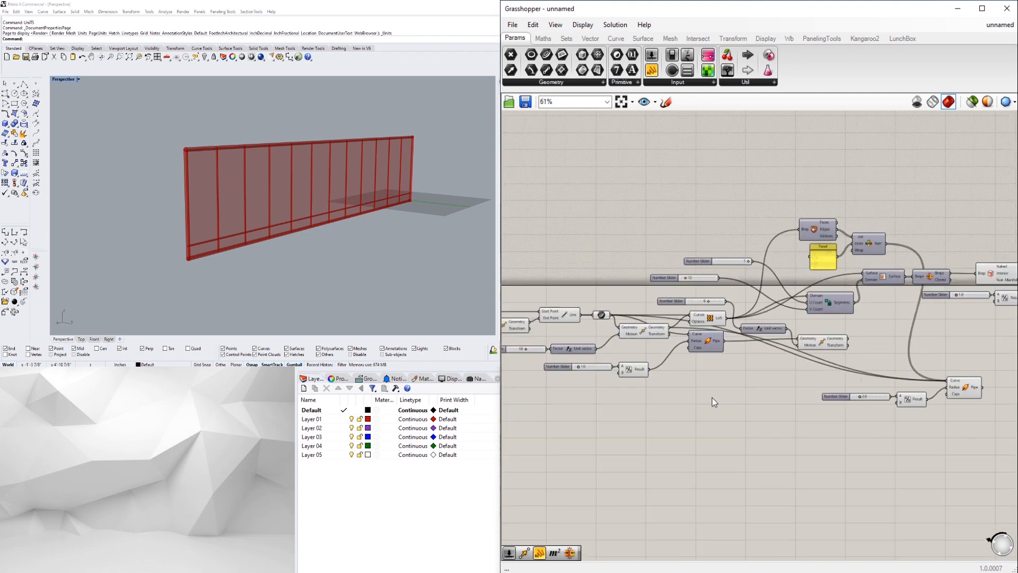
{"action": "right_click_drag", "start_coordinate": [712, 398], "coordinate": [559, 391]}
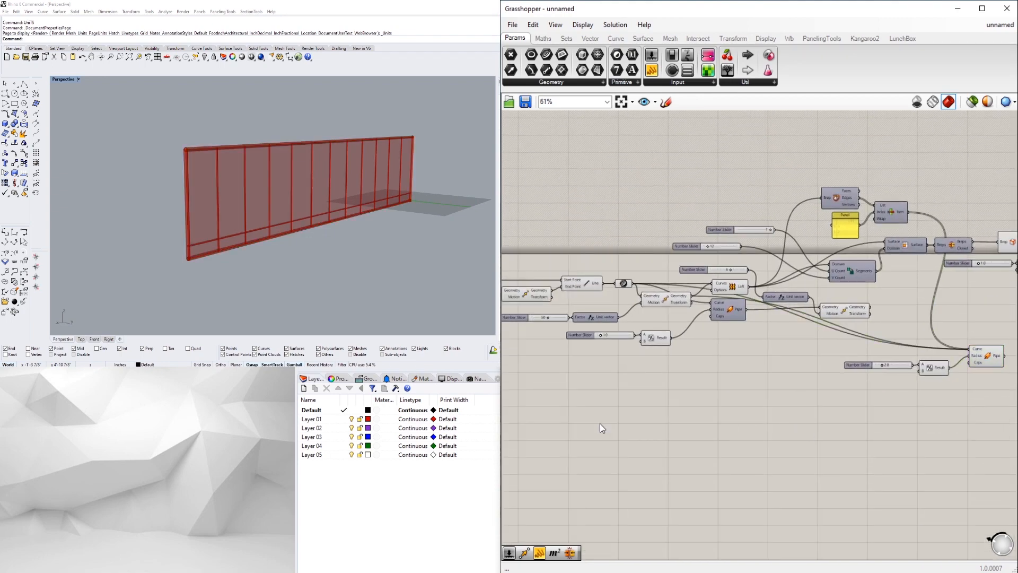
{"action": "scroll", "coordinate": [644, 316], "scroll_direction": "up", "scroll_amount": 6}
{"action": "left_click", "coordinate": [659, 340]}
{"action": "key", "text": "ctrl+g"}
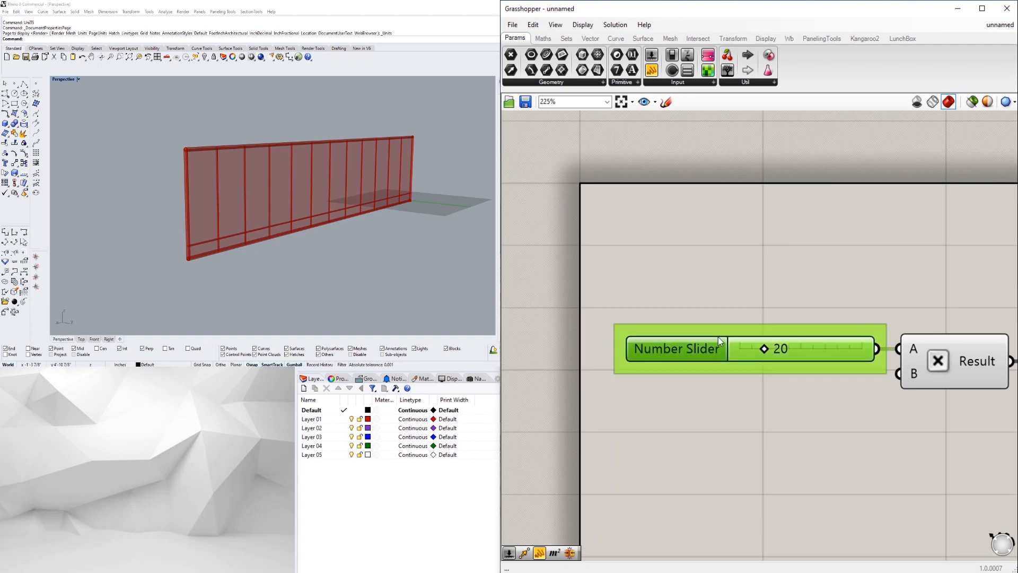
{"action": "right_click", "coordinate": [721, 332]}
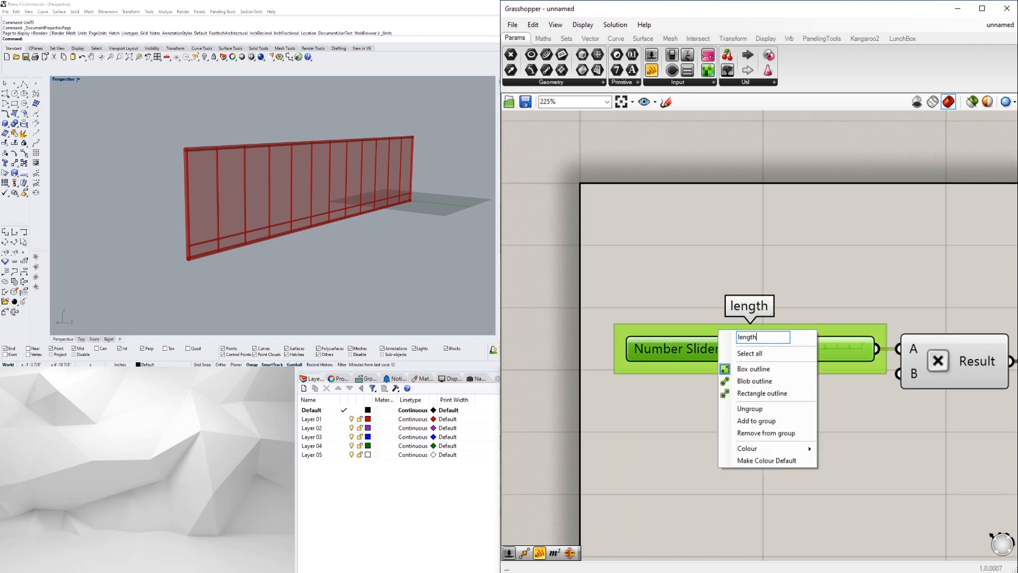
{"action": "type", "text": "LENGTH"}
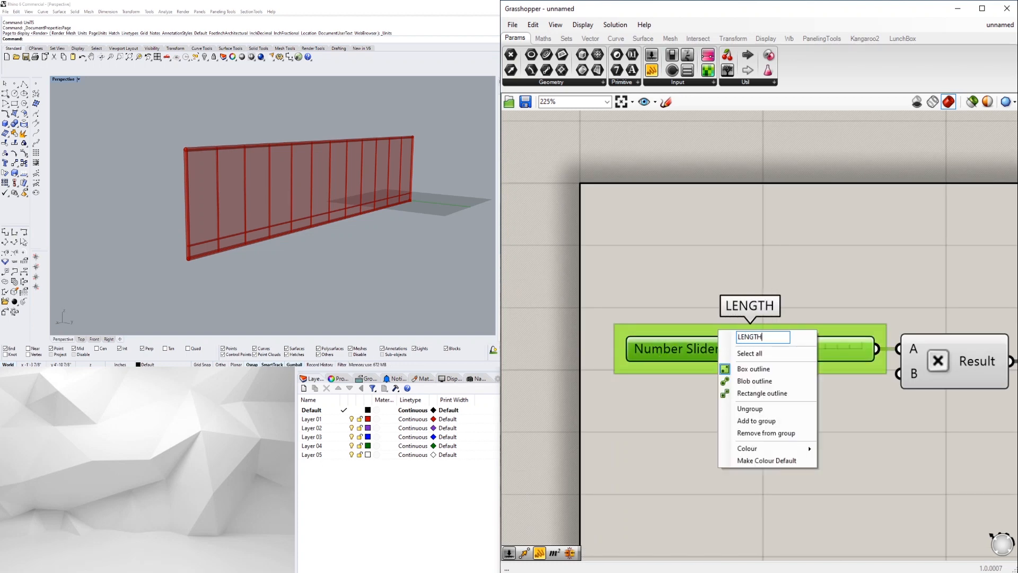
{"action": "key", "text": "Return"}
Step: Group the railing height slider of value 50 and name the group GUARD=RAIL
{"action": "scroll", "coordinate": [916, 302], "scroll_direction": "down", "scroll_amount": 3}
{"action": "scroll", "coordinate": [915, 302], "scroll_direction": "down", "scroll_amount": 1}
{"action": "right_click_drag", "start_coordinate": [915, 302], "coordinate": [668, 316]}
{"action": "right_click_drag", "start_coordinate": [836, 377], "coordinate": [748, 357]}
{"action": "left_click", "coordinate": [735, 343]}
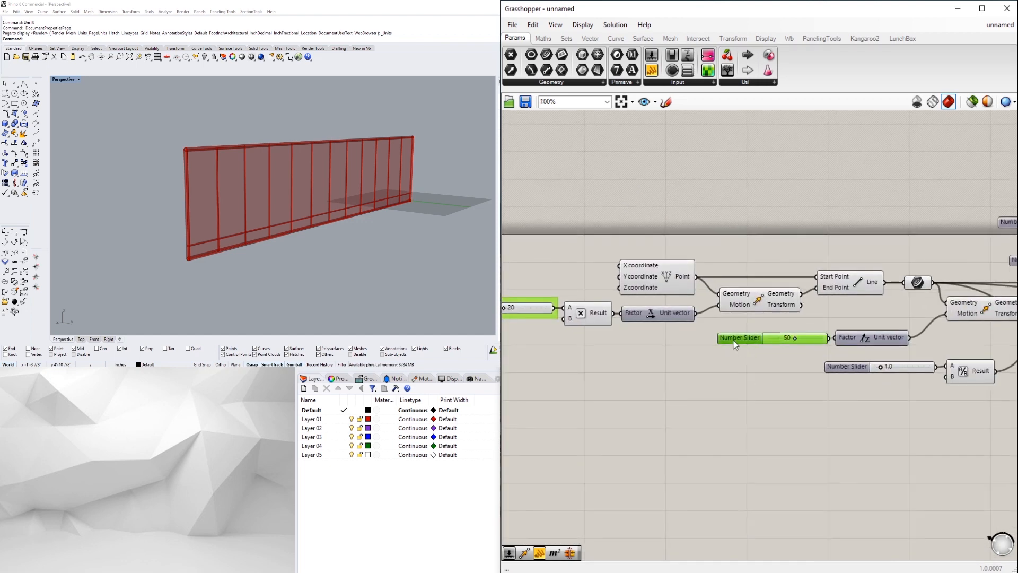
{"action": "scroll", "coordinate": [736, 342], "scroll_direction": "up", "scroll_amount": 3}
{"action": "key", "text": "ctrl+g"}
{"action": "right_click_drag", "start_coordinate": [809, 322], "coordinate": [664, 326]}
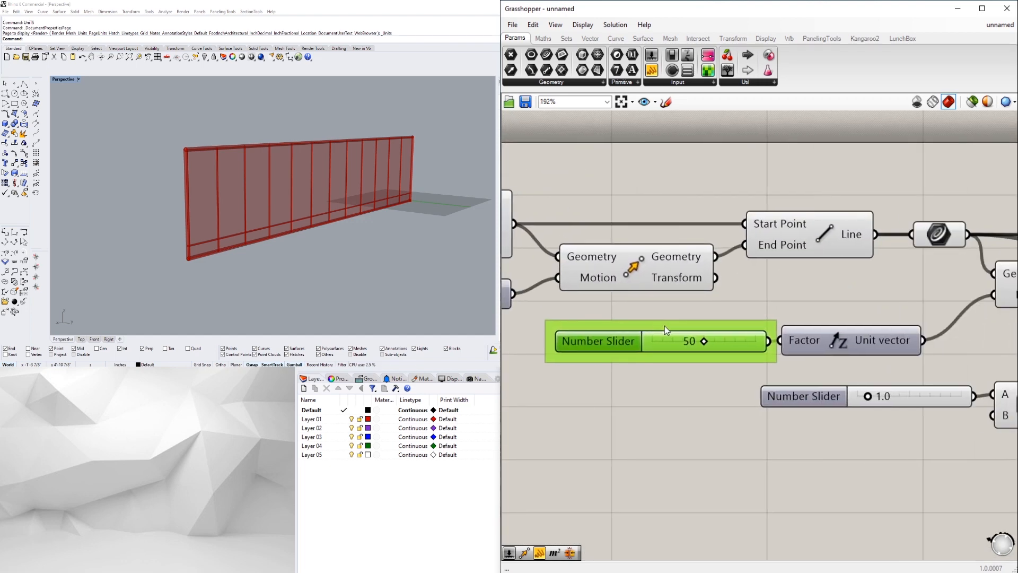
{"action": "scroll", "coordinate": [679, 334], "scroll_direction": "down", "scroll_amount": 2}
{"action": "scroll", "coordinate": [679, 334], "scroll_direction": "up", "scroll_amount": 2}
{"action": "right_click", "coordinate": [668, 325]}
{"action": "type", "text": "GUARD"}
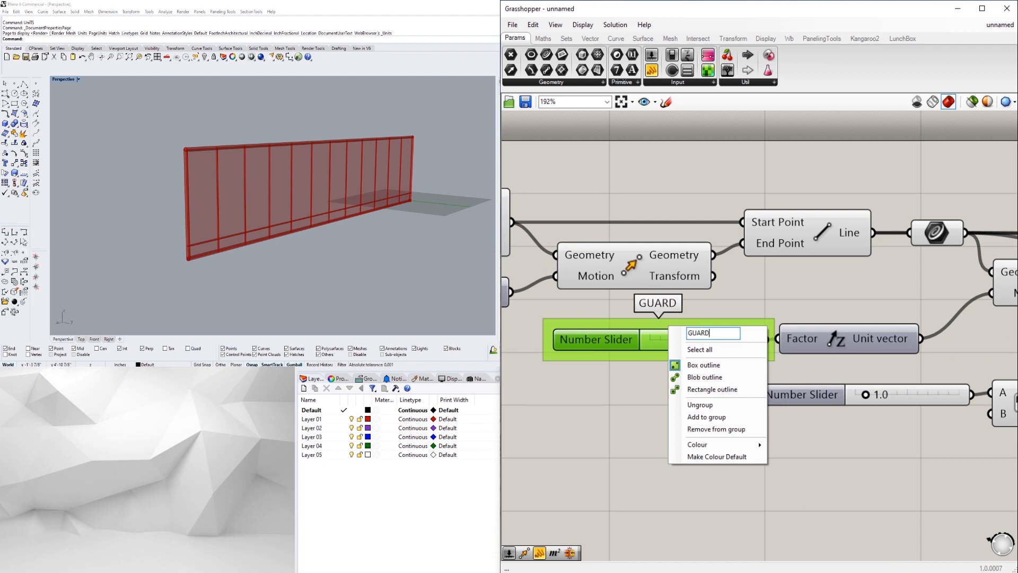
{"action": "type", "text": "=RAIL"}
{"action": "key", "text": "Return"}
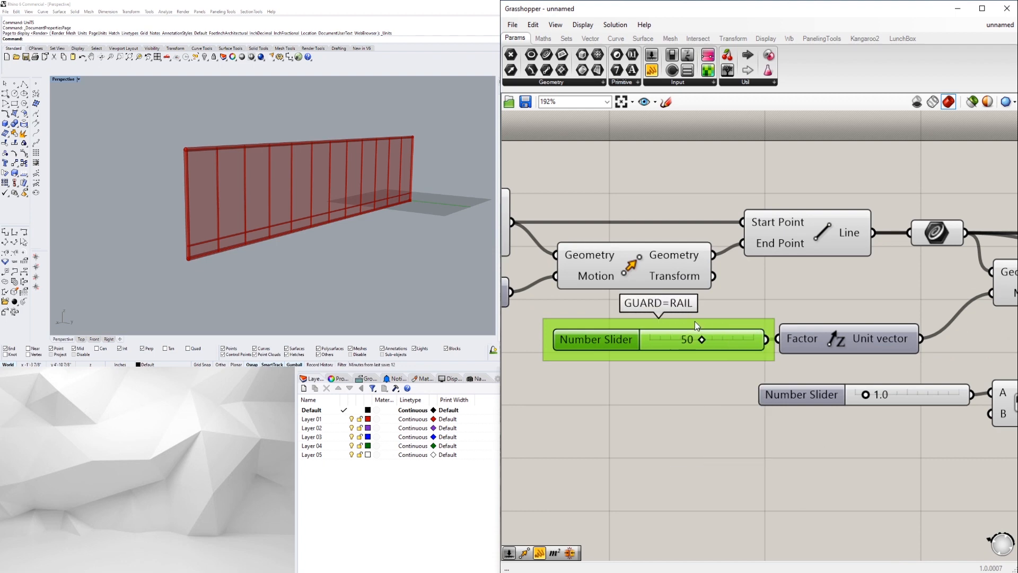
Step: Correct the height slider's group name to GUARD RAIL and move the slider slightly away from the Unit Z component
{"action": "right_click", "coordinate": [655, 324]}
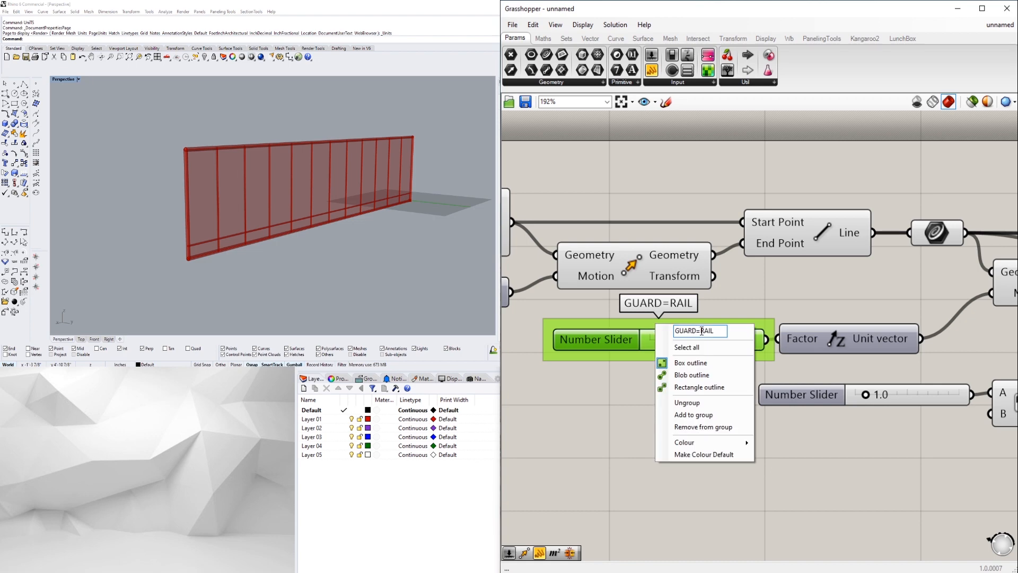
{"action": "left_click", "coordinate": [701, 331]}
{"action": "key", "text": "BackSpace"}
{"action": "left_click", "coordinate": [720, 317]}
{"action": "scroll", "coordinate": [720, 318], "scroll_direction": "down", "scroll_amount": 3}
{"action": "left_click_drag", "start_coordinate": [635, 333], "coordinate": [619, 340]}
{"action": "left_click", "coordinate": [825, 316]}
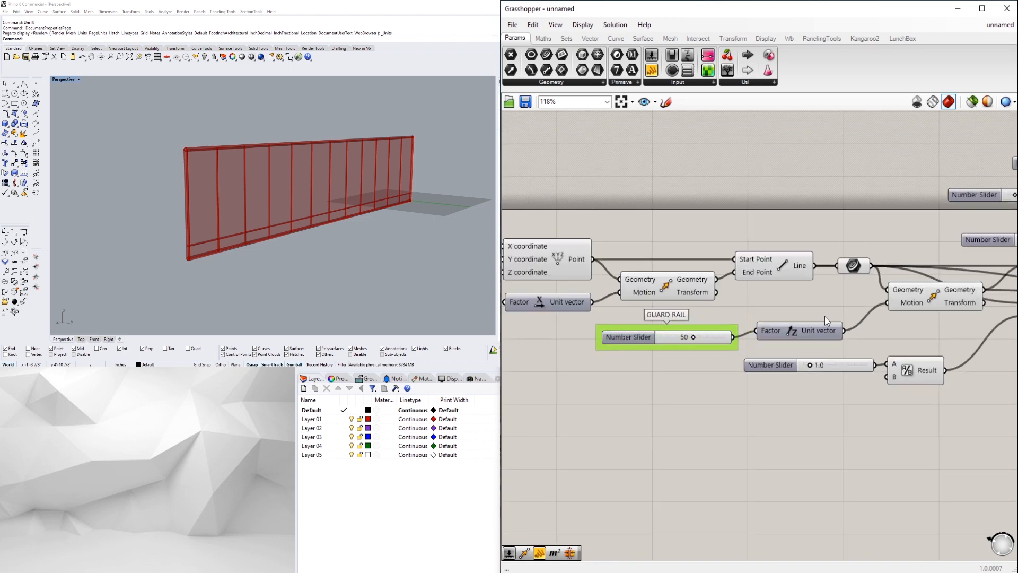
Step: Group the 1.0 slider that feeds the second pipe's radius division and name the group PIPE2
{"action": "scroll", "coordinate": [825, 316], "scroll_direction": "up", "scroll_amount": 2}
{"action": "left_click", "coordinate": [743, 374]}
{"action": "right_click", "coordinate": [770, 362]}
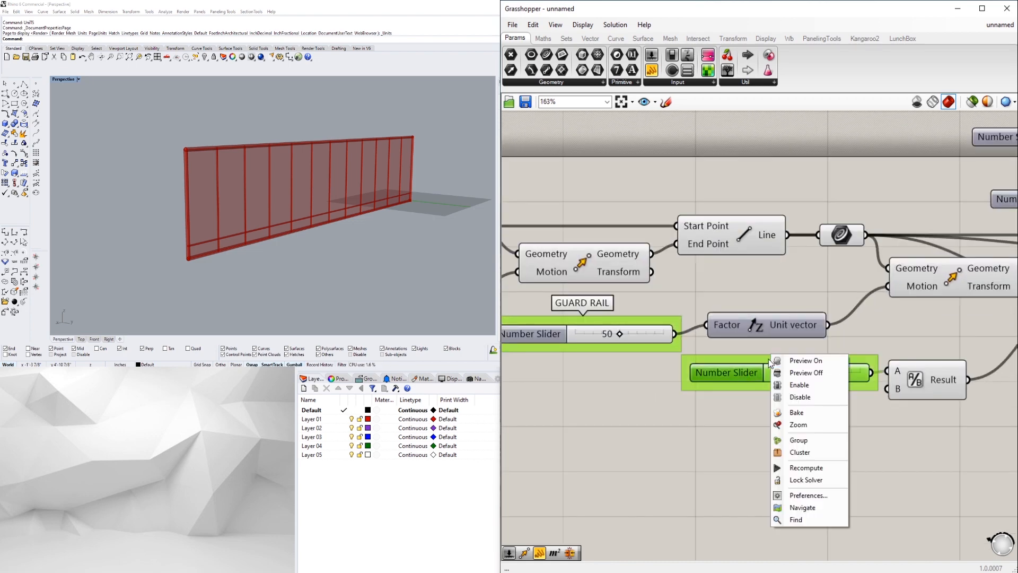
{"action": "right_click", "coordinate": [769, 361]}
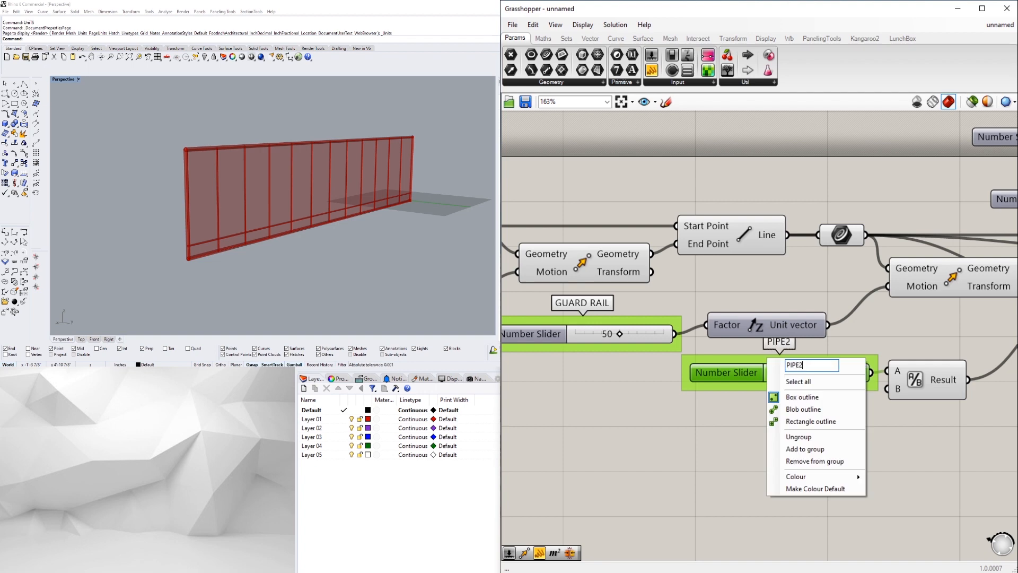
{"action": "type", "text": "PIPE2"}
{"action": "key", "text": "Return"}
{"action": "left_click_drag", "start_coordinate": [914, 424], "coordinate": [840, 395]}
{"action": "left_click", "coordinate": [931, 373]}
{"action": "scroll", "coordinate": [931, 373], "scroll_direction": "down", "scroll_amount": 5}
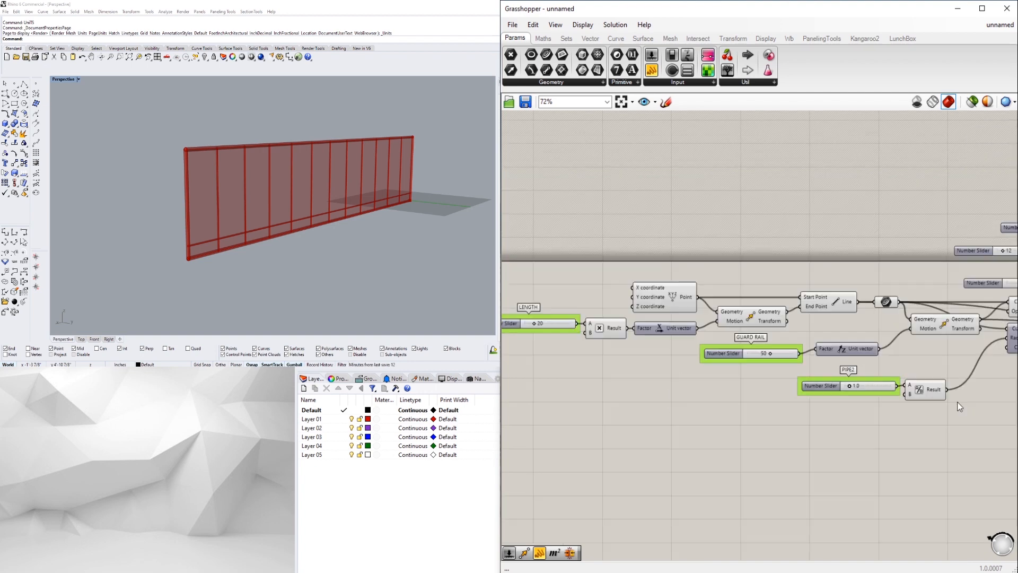
Step: Group the 2.0 slider that feeds the main frame pipe's radius division and name the group PIPE1
{"action": "right_click_drag", "start_coordinate": [957, 402], "coordinate": [674, 396]}
{"action": "scroll", "coordinate": [859, 421], "scroll_direction": "up", "scroll_amount": 2}
{"action": "right_click_drag", "start_coordinate": [861, 411], "coordinate": [812, 410]}
{"action": "right_click_drag", "start_coordinate": [881, 430], "coordinate": [958, 429]}
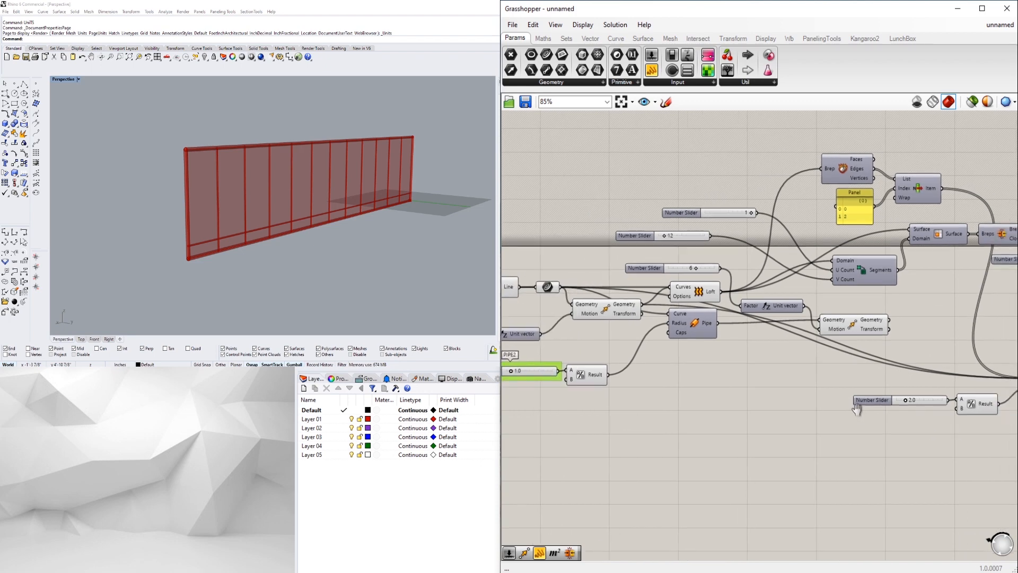
{"action": "right_click", "coordinate": [877, 393]}
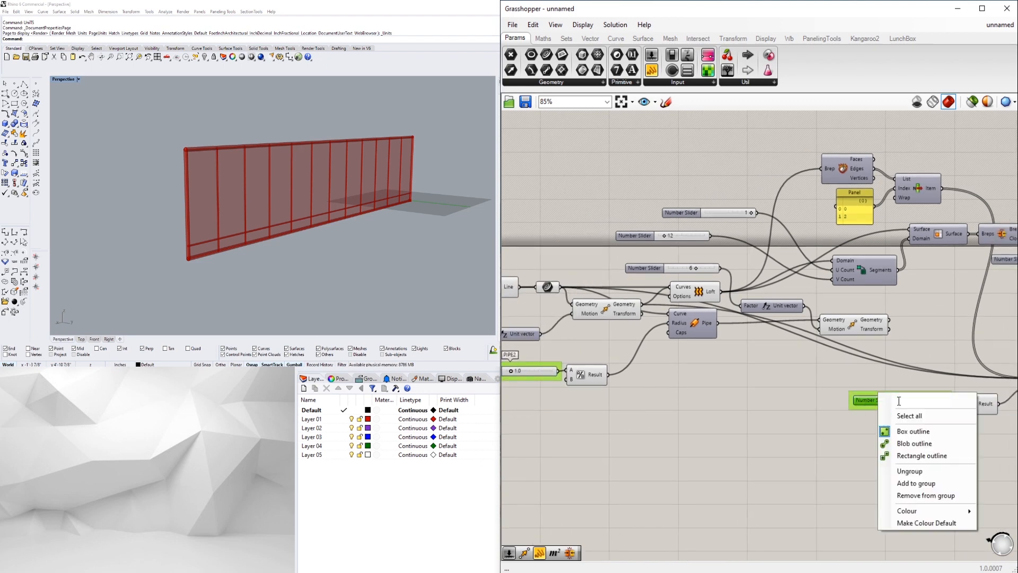
{"action": "key", "text": "Return"}
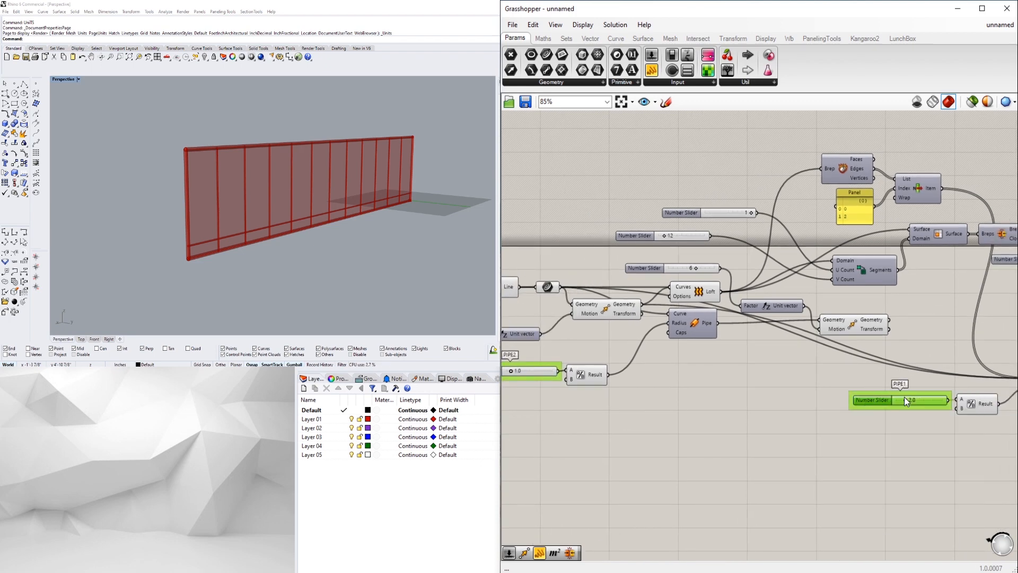
Step: Group the slider of value 6 that offsets the lower rail and name the group BOTTOM RAIL
{"action": "scroll", "coordinate": [726, 333], "scroll_direction": "up", "scroll_amount": 3}
{"action": "left_click", "coordinate": [725, 332]}
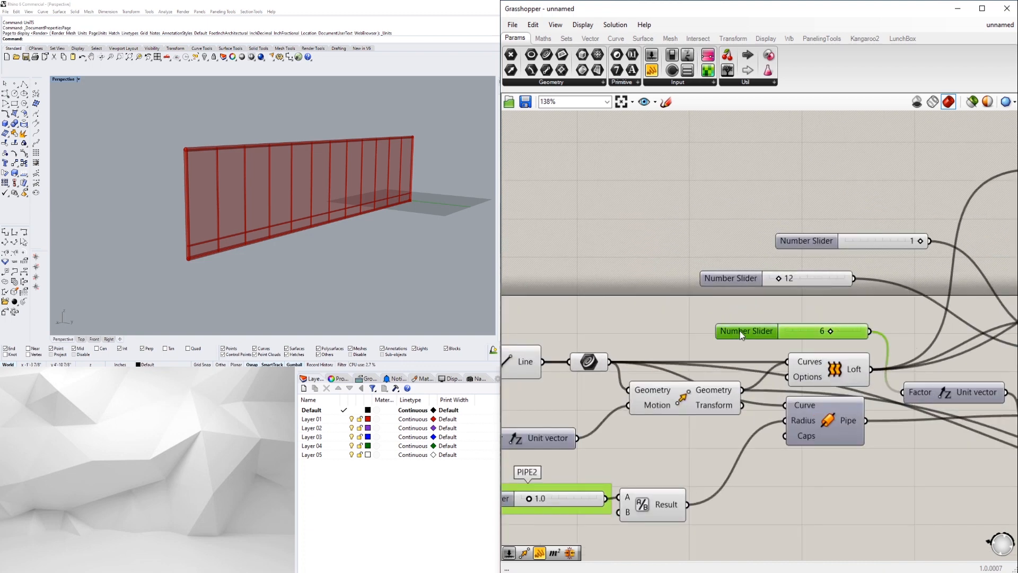
{"action": "key", "text": "ctrl+g"}
{"action": "scroll", "coordinate": [753, 331], "scroll_direction": "up", "scroll_amount": 1}
{"action": "right_click", "coordinate": [784, 317]}
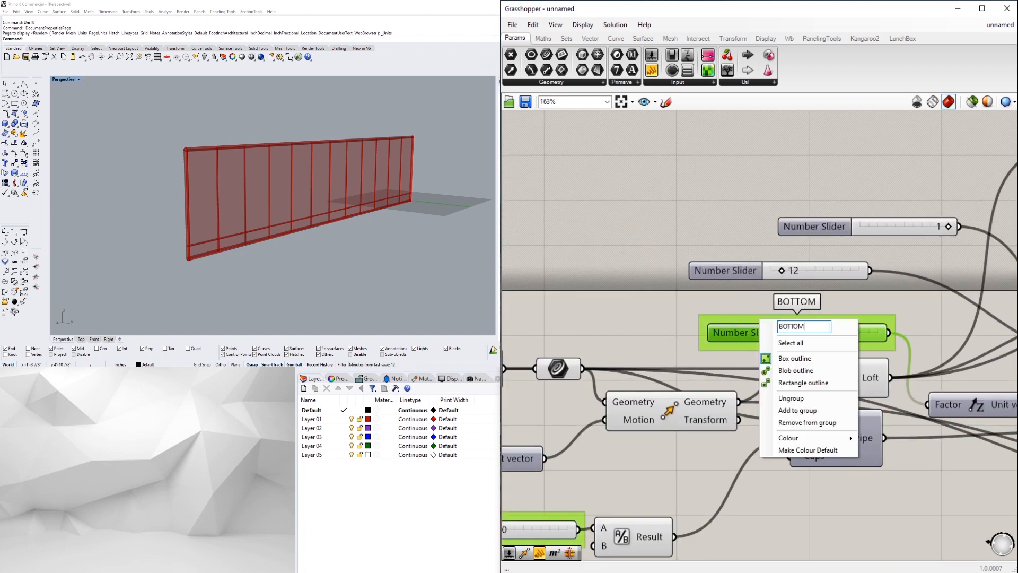
{"action": "type", "text": "BOTTOM RAIL"}
{"action": "key", "text": "Return"}
Step: Move the V Count slider of value 12 further above the BOTTOM RAIL group, group it and name the group DIVISIONS
{"action": "scroll", "coordinate": [714, 228], "scroll_direction": "down", "scroll_amount": 3}
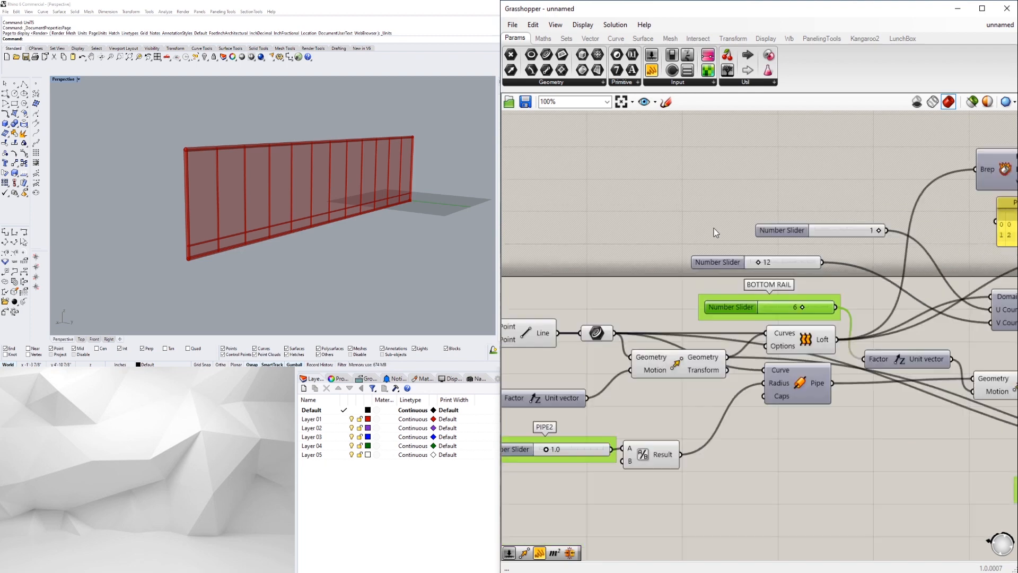
{"action": "left_click", "coordinate": [708, 247]}
{"action": "left_click_drag", "start_coordinate": [708, 248], "coordinate": [709, 217]}
{"action": "scroll", "coordinate": [675, 258], "scroll_direction": "up", "scroll_amount": 3}
{"action": "left_click_drag", "start_coordinate": [659, 281], "coordinate": [659, 267]}
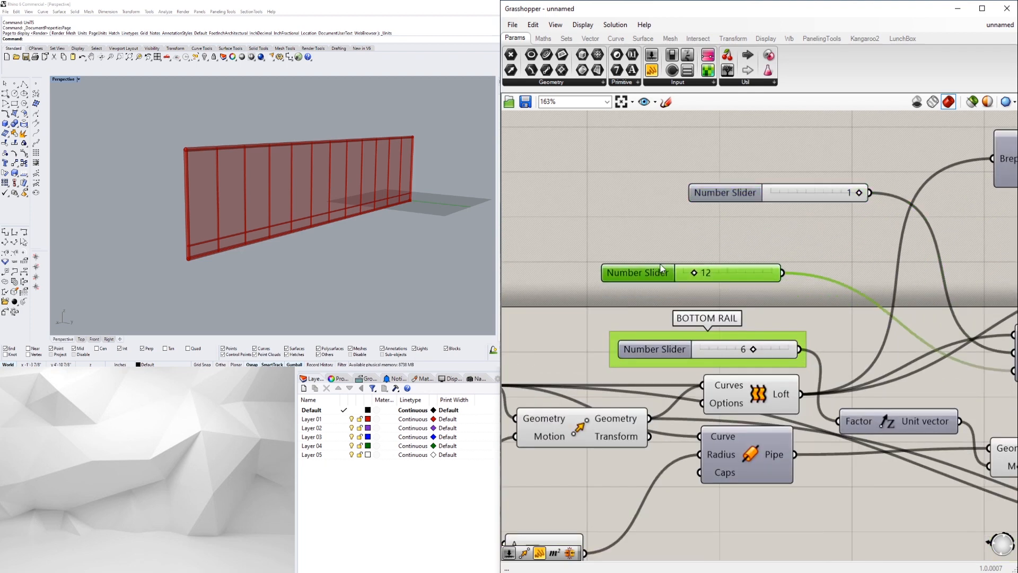
{"action": "key", "text": "ctrl+g"}
{"action": "right_click", "coordinate": [667, 258]}
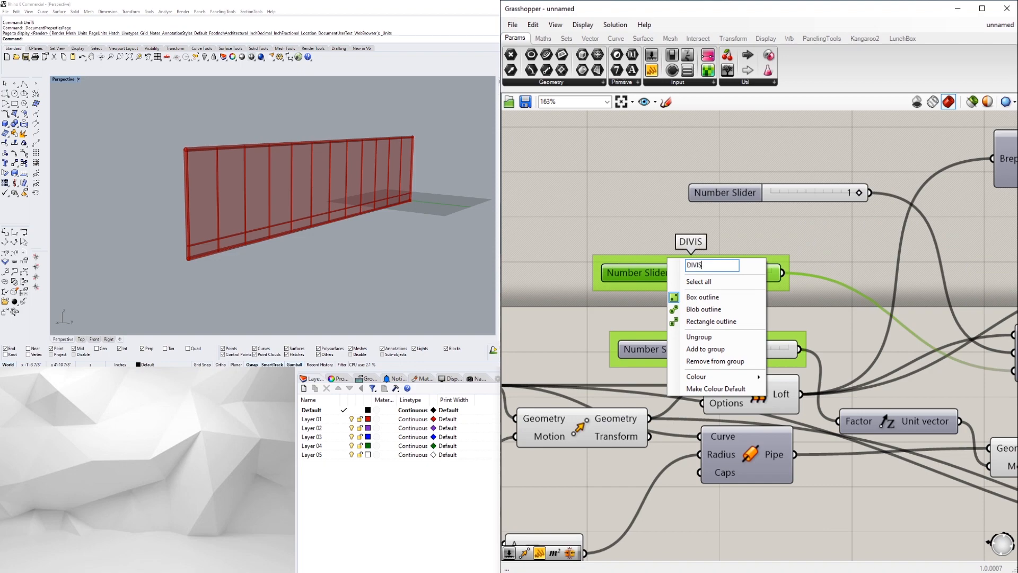
{"action": "key", "text": "Return"}
{"action": "scroll", "coordinate": [739, 329], "scroll_direction": "down", "scroll_amount": 4}
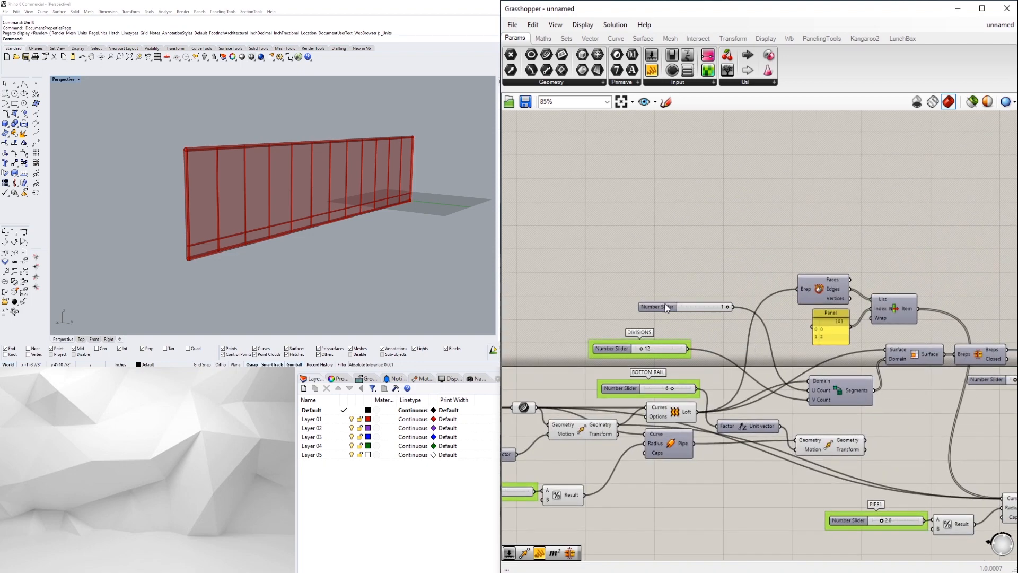
Step: Shift the U Count slider slightly away from the Segments component and set its maximum to 2
{"action": "left_click_drag", "start_coordinate": [666, 308], "coordinate": [652, 307]}
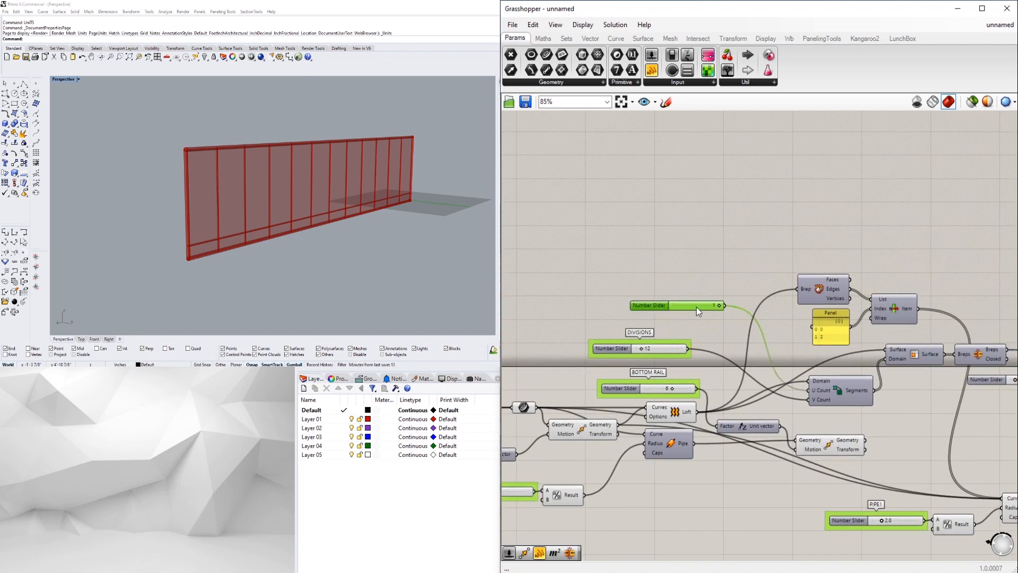
{"action": "scroll", "coordinate": [695, 306], "scroll_direction": "up", "scroll_amount": 5}
{"action": "double_click", "coordinate": [571, 310]}
{"action": "double_click", "coordinate": [593, 339]}
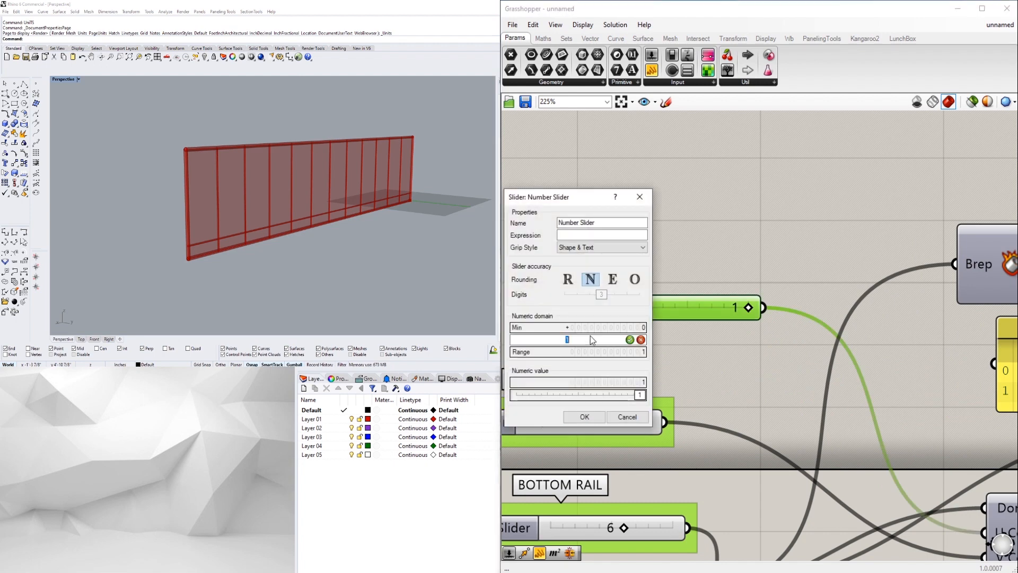
{"action": "type", "text": "2"}
{"action": "key", "text": "Return"}
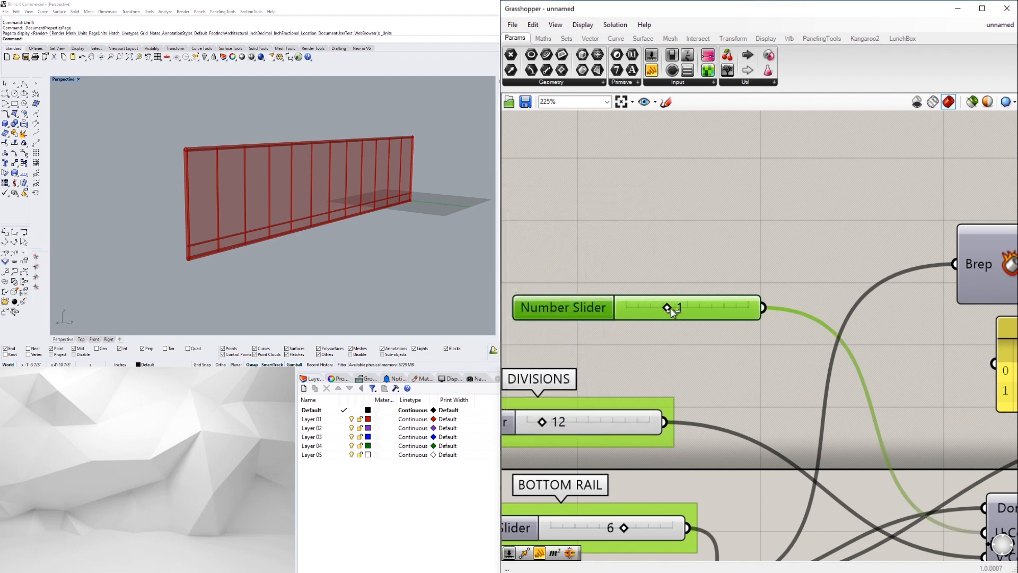
{"action": "left_click_drag", "start_coordinate": [670, 309], "coordinate": [645, 300]}
{"action": "scroll", "coordinate": [645, 299], "scroll_direction": "down", "scroll_amount": 5}
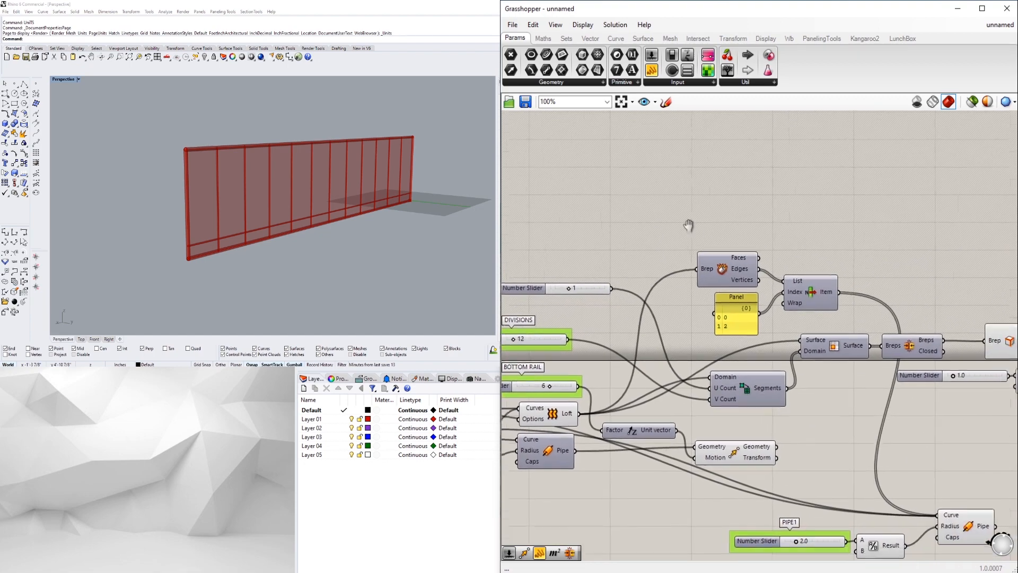
Step: Move the post pipe's radius slider of value 1.0 slightly down, group it and name the group INTERIOR RAILS
{"action": "right_click_drag", "start_coordinate": [838, 329], "coordinate": [668, 220]}
{"action": "scroll", "coordinate": [721, 249], "scroll_direction": "up", "scroll_amount": 3}
{"action": "right_click_drag", "start_coordinate": [721, 249], "coordinate": [689, 291]}
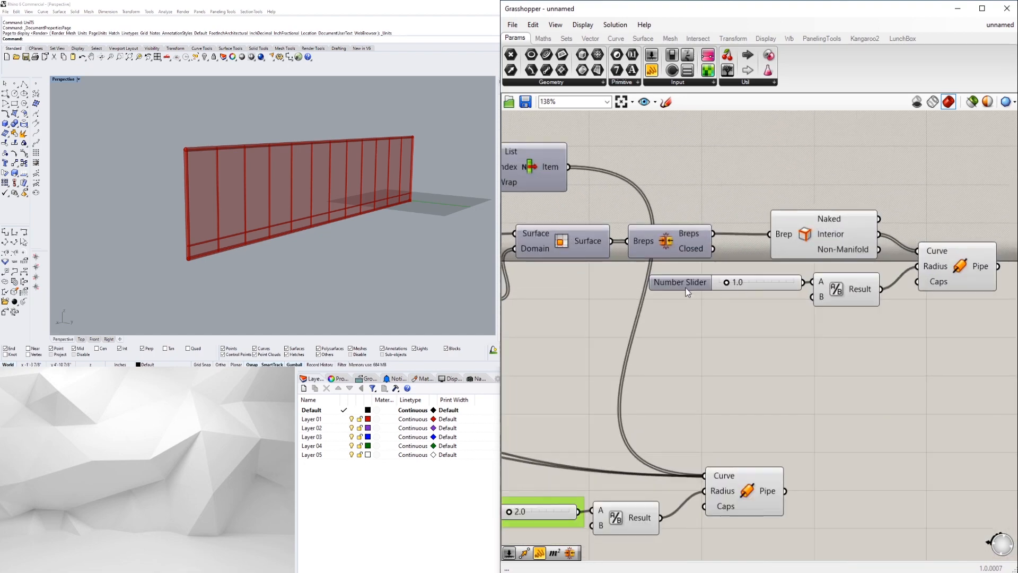
{"action": "left_click", "coordinate": [689, 287]}
{"action": "scroll", "coordinate": [689, 287], "scroll_direction": "up", "scroll_amount": 2}
{"action": "scroll", "coordinate": [792, 285], "scroll_direction": "up", "scroll_amount": 5}
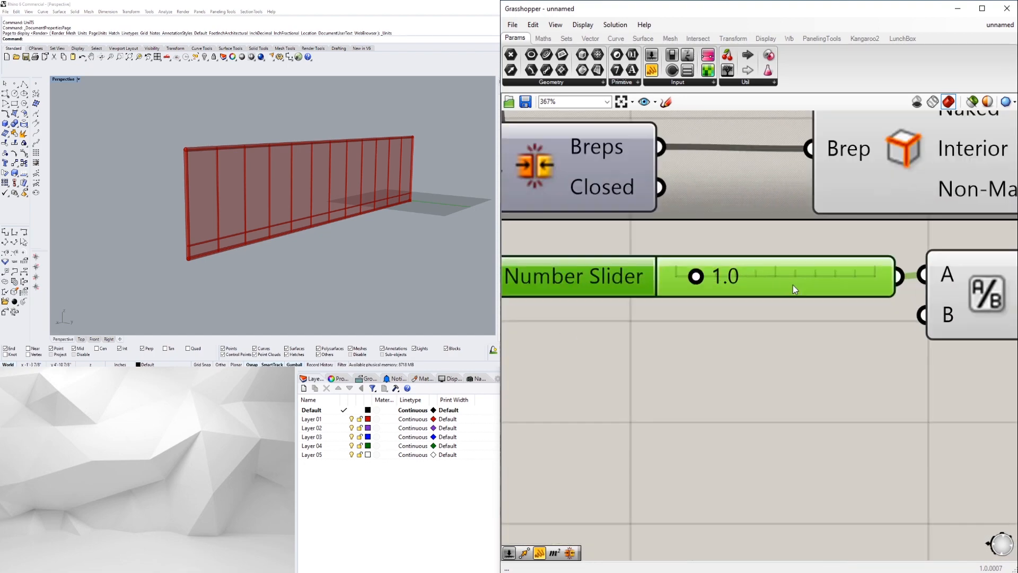
{"action": "left_click_drag", "start_coordinate": [682, 279], "coordinate": [679, 302]}
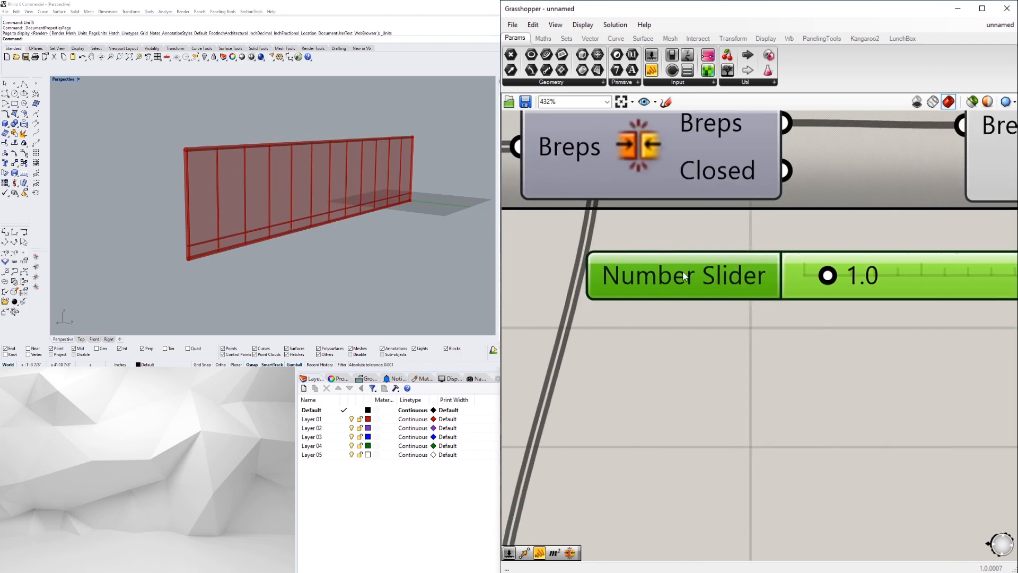
{"action": "left_click_drag", "start_coordinate": [693, 285], "coordinate": [697, 329]}
{"action": "key", "text": "ctrl+g"}
{"action": "right_click", "coordinate": [747, 308]}
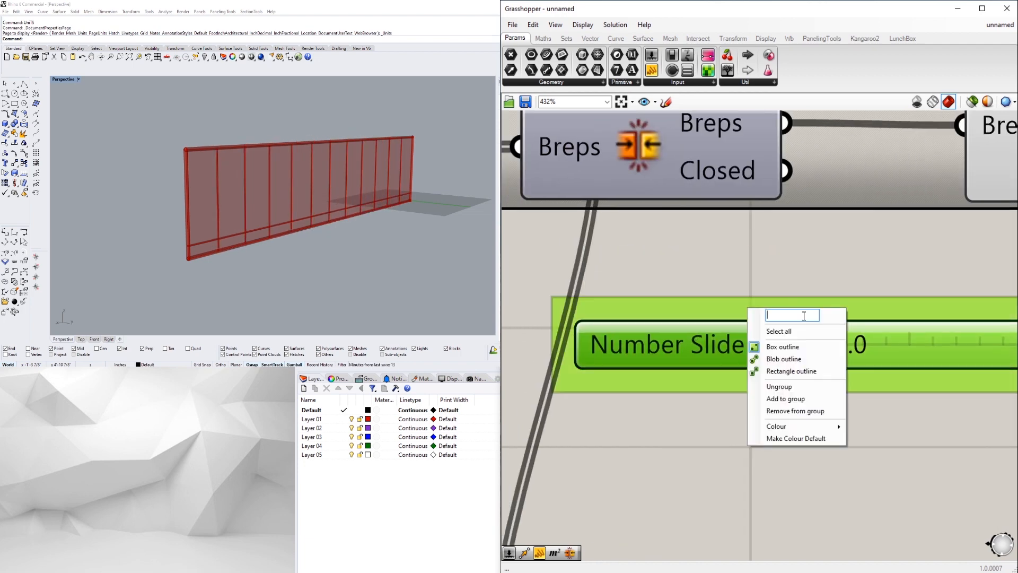
{"action": "type", "text": "INTERIOR RAILS"}
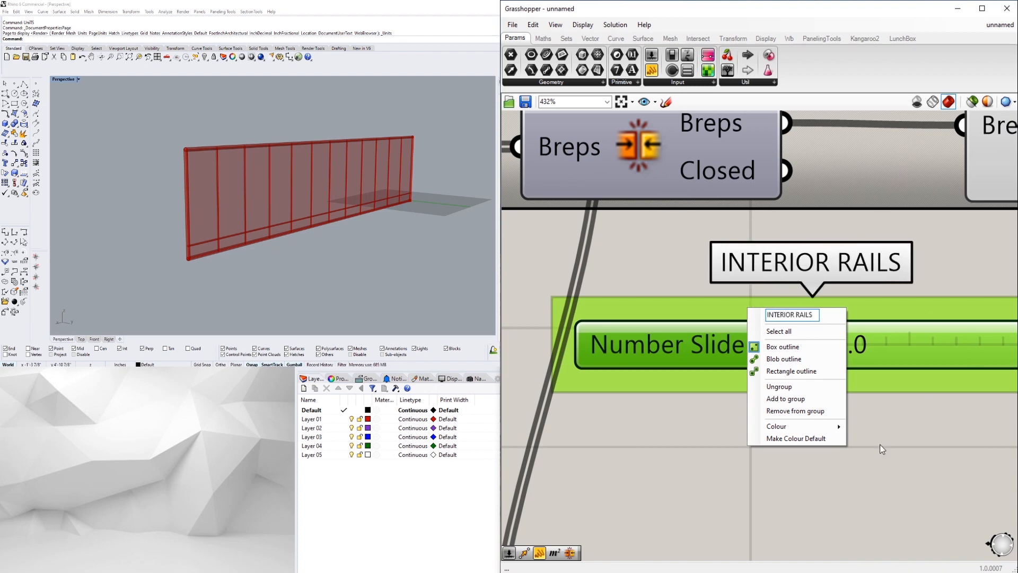
{"action": "scroll", "coordinate": [880, 444], "scroll_direction": "down", "scroll_amount": 10}
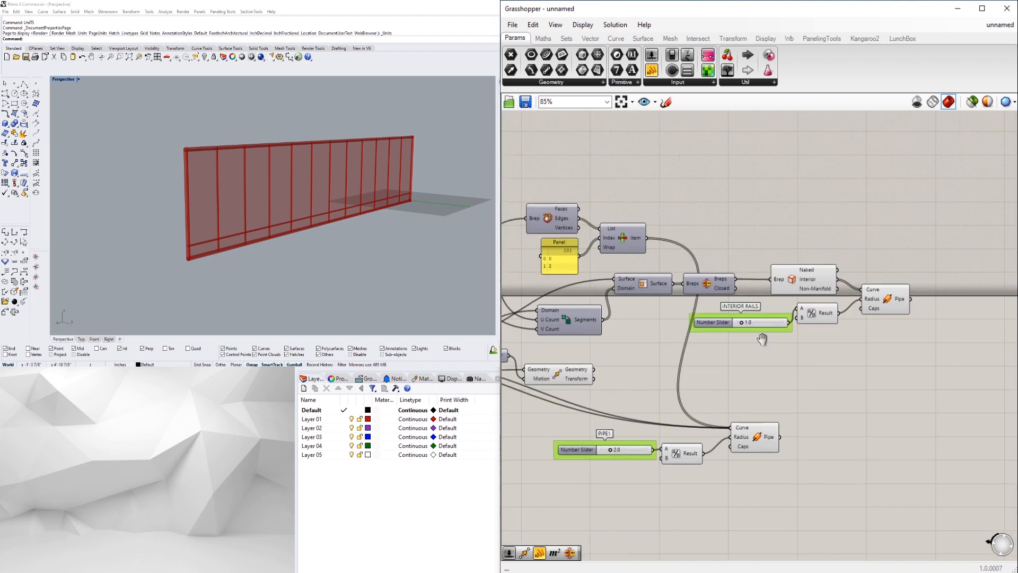
Step: Review the labelled slider groups and their connections across the railing definition
{"action": "right_click_drag", "start_coordinate": [850, 366], "coordinate": [977, 356]}
{"action": "right_click_drag", "start_coordinate": [875, 445], "coordinate": [916, 435]}
{"action": "scroll", "coordinate": [659, 352], "scroll_direction": "up", "scroll_amount": 3}
{"action": "scroll", "coordinate": [663, 354], "scroll_direction": "down", "scroll_amount": 3}
{"action": "right_click_drag", "start_coordinate": [794, 358], "coordinate": [853, 382]}
{"action": "scroll", "coordinate": [728, 357], "scroll_direction": "up", "scroll_amount": 4}
{"action": "left_click", "coordinate": [695, 286]}
{"action": "left_click", "coordinate": [756, 222]}
{"action": "right_click_drag", "start_coordinate": [902, 278], "coordinate": [672, 278]}
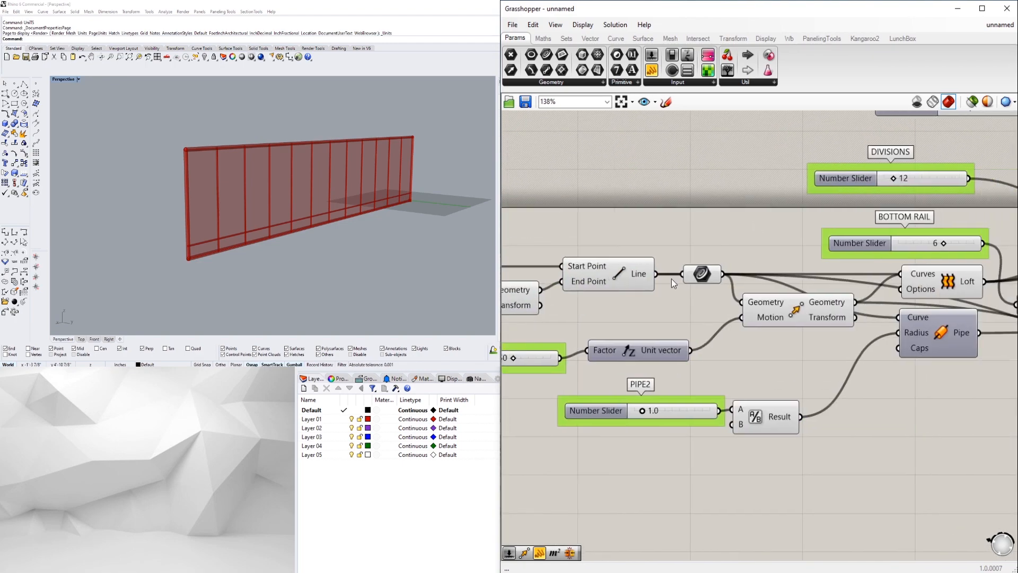
{"action": "scroll", "coordinate": [672, 278], "scroll_direction": "down", "scroll_amount": 2}
{"action": "right_click_drag", "start_coordinate": [952, 320], "coordinate": [682, 384]}
Step: Inspect the bottom rail's Move and Pipe components, the height Move component and the base curve, checking their geometry in the perspective view
{"action": "left_click", "coordinate": [781, 373]}
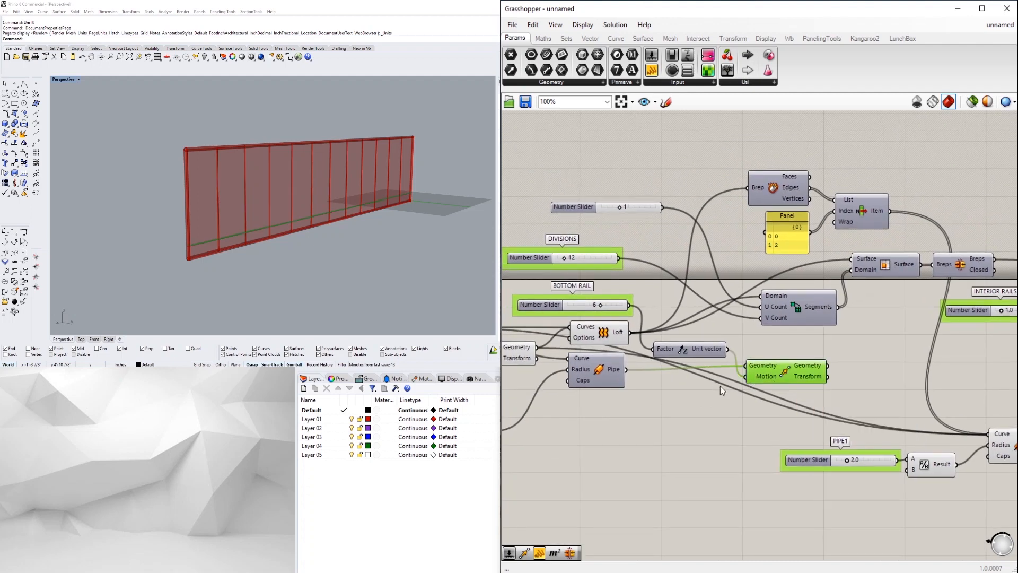
{"action": "left_click", "coordinate": [597, 377]}
{"action": "right_click", "coordinate": [602, 376]}
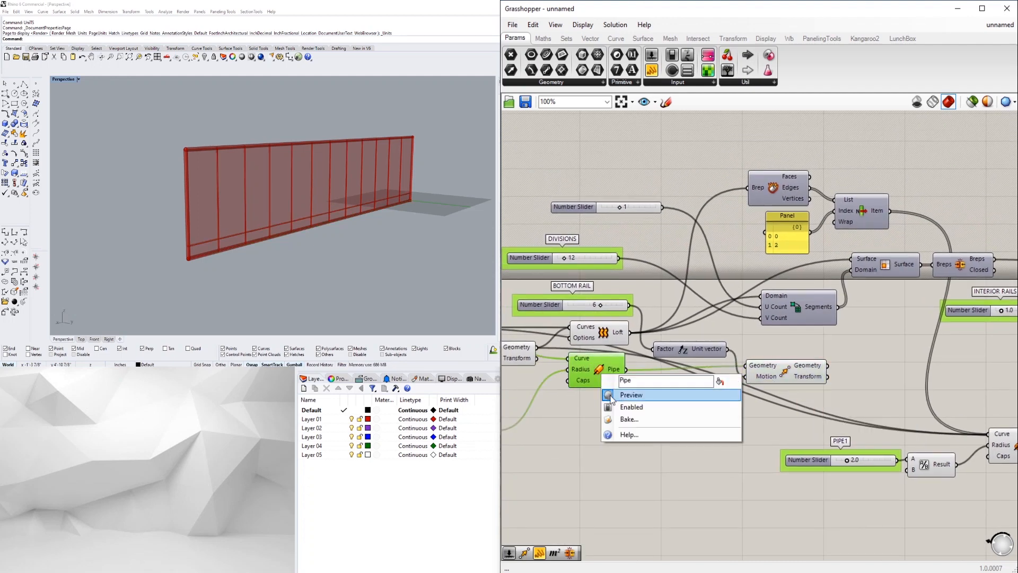
{"action": "left_click", "coordinate": [620, 395]}
{"action": "right_click_drag", "start_coordinate": [713, 434], "coordinate": [894, 425]}
{"action": "left_click", "coordinate": [700, 405]}
{"action": "right_click", "coordinate": [669, 351]}
{"action": "left_click", "coordinate": [684, 371]}
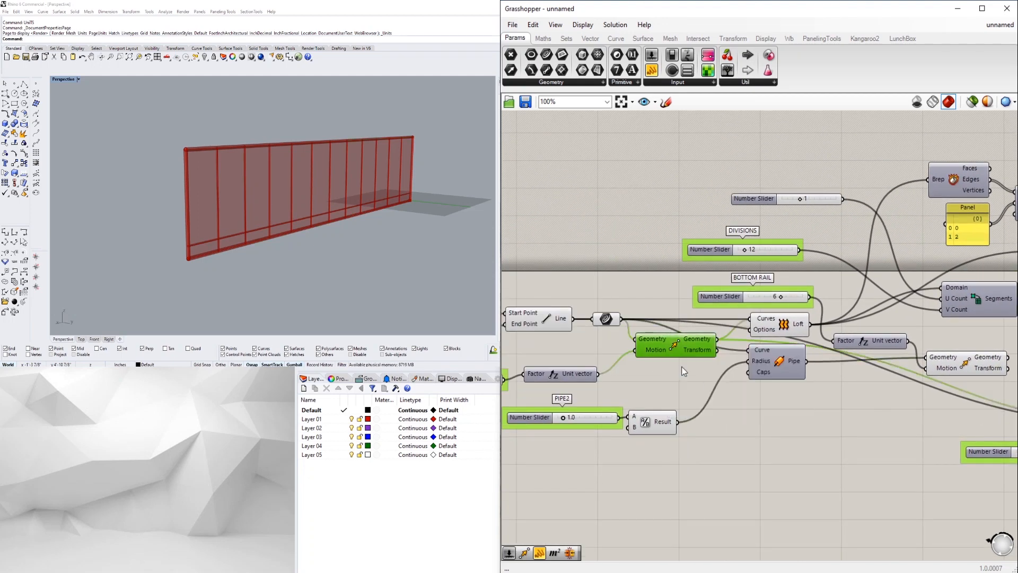
{"action": "left_click", "coordinate": [614, 323]}
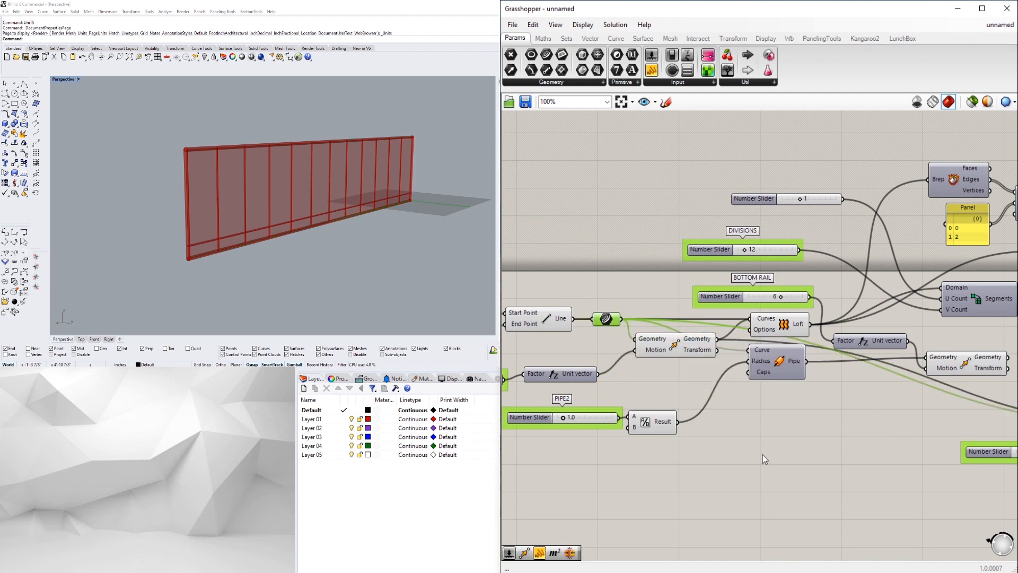
{"action": "right_click_drag", "start_coordinate": [834, 449], "coordinate": [657, 391]}
{"action": "scroll", "coordinate": [710, 424], "scroll_direction": "down", "scroll_amount": 2}
{"action": "left_click", "coordinate": [881, 402]}
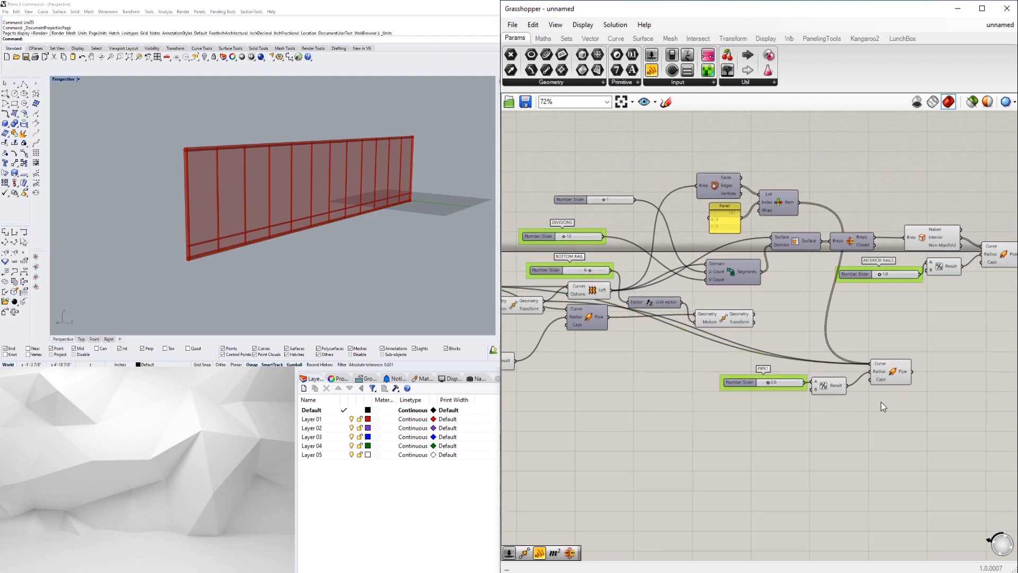
Step: Add a second Pipe component and feed the curve parameter that follows the Line component into its Curve input
{"action": "double_click", "coordinate": [881, 402]}
{"action": "type", "text": "pipe"}
{"action": "left_click", "coordinate": [865, 376]}
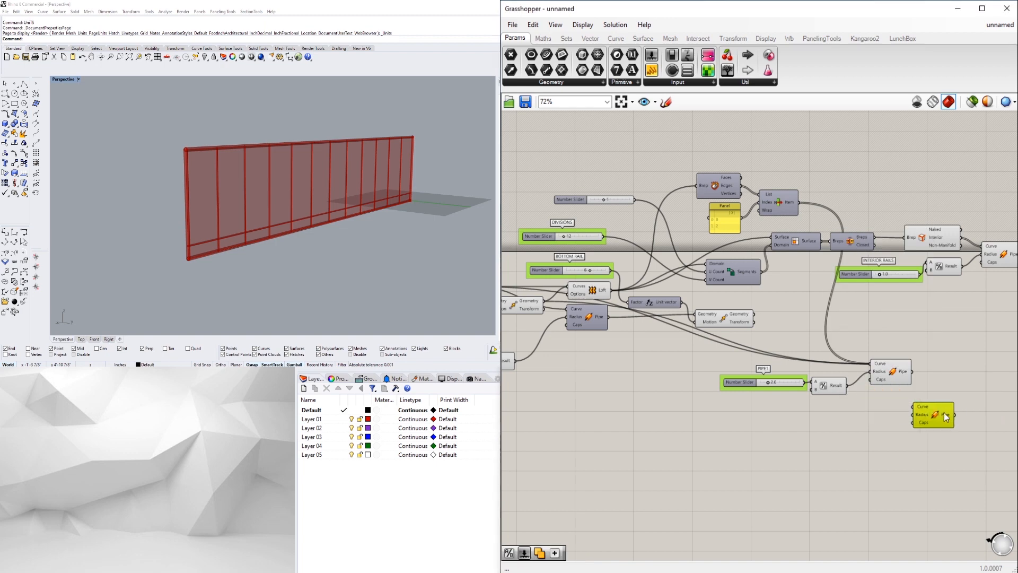
{"action": "right_click_drag", "start_coordinate": [540, 308], "coordinate": [624, 308]}
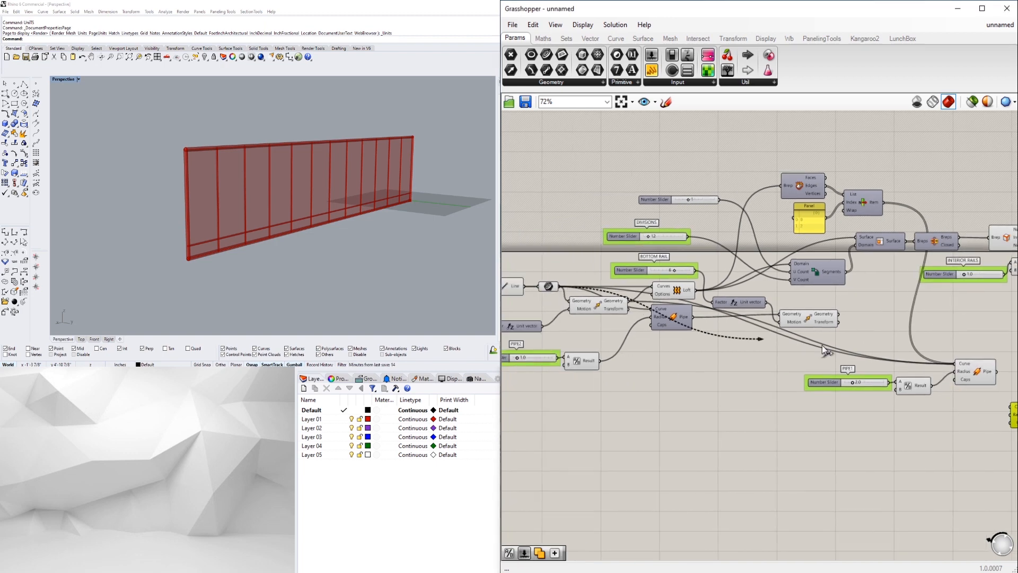
{"action": "left_click_drag", "start_coordinate": [822, 345], "coordinate": [1013, 407]}
{"action": "right_click_drag", "start_coordinate": [943, 431], "coordinate": [749, 395]}
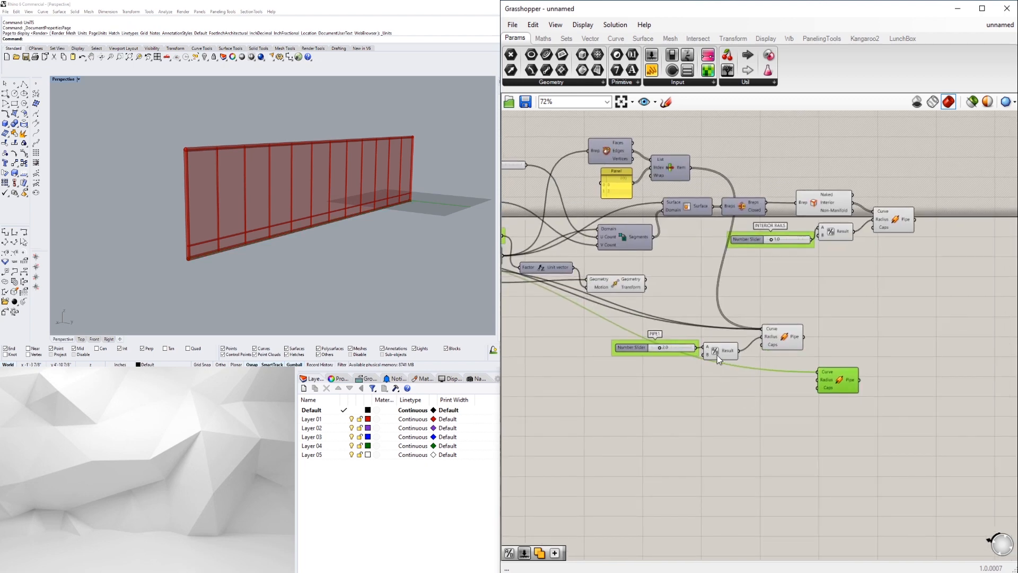
Step: Connect the PIPE1 division result to the new pipe's radius and turn off the pipe's preview
{"action": "scroll", "coordinate": [715, 351], "scroll_direction": "up", "scroll_amount": 2}
{"action": "left_click_drag", "start_coordinate": [876, 392], "coordinate": [855, 381]}
{"action": "scroll", "coordinate": [893, 396], "scroll_direction": "up", "scroll_amount": 2}
{"action": "right_click", "coordinate": [857, 373]}
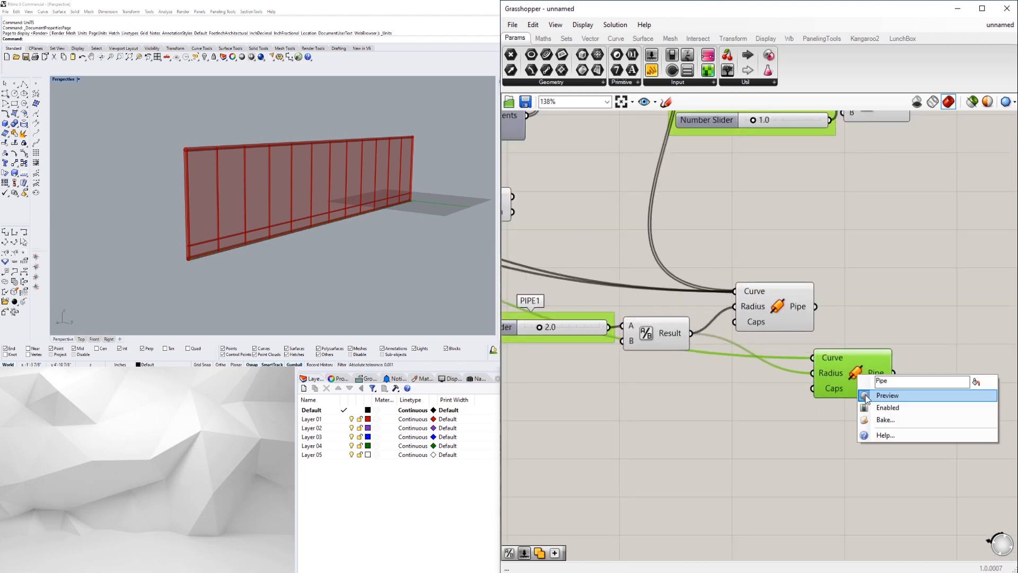
{"action": "left_click", "coordinate": [867, 395]}
Step: Add a Move component beside the new pipe
{"action": "right_click_drag", "start_coordinate": [949, 419], "coordinate": [864, 389]}
{"action": "double_click", "coordinate": [865, 389]}
{"action": "type", "text": "MO"}
{"action": "left_click", "coordinate": [838, 361]}
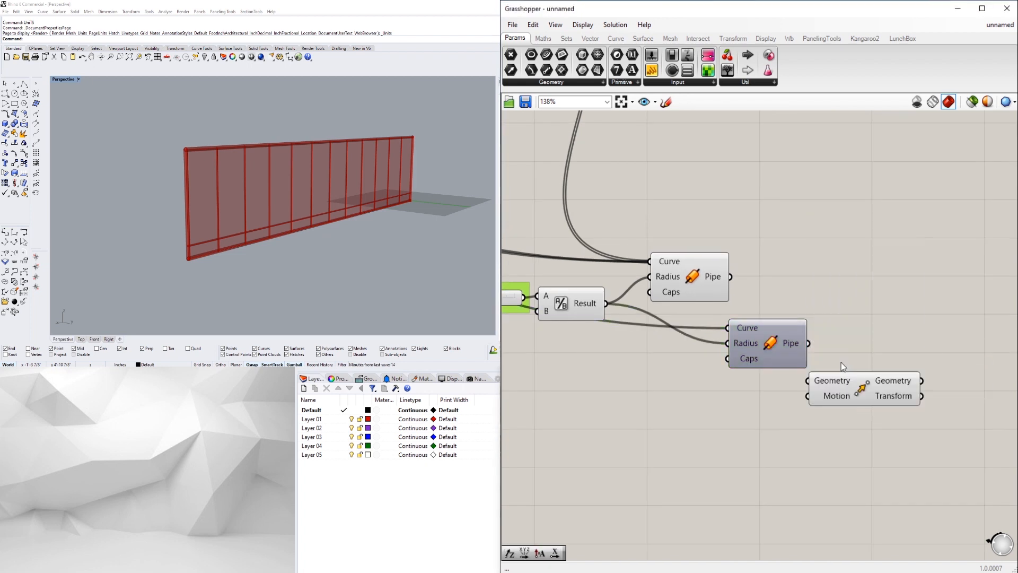
{"action": "double_click", "coordinate": [687, 444]}
{"action": "type", "text": "X"}
{"action": "left_click", "coordinate": [693, 431]}
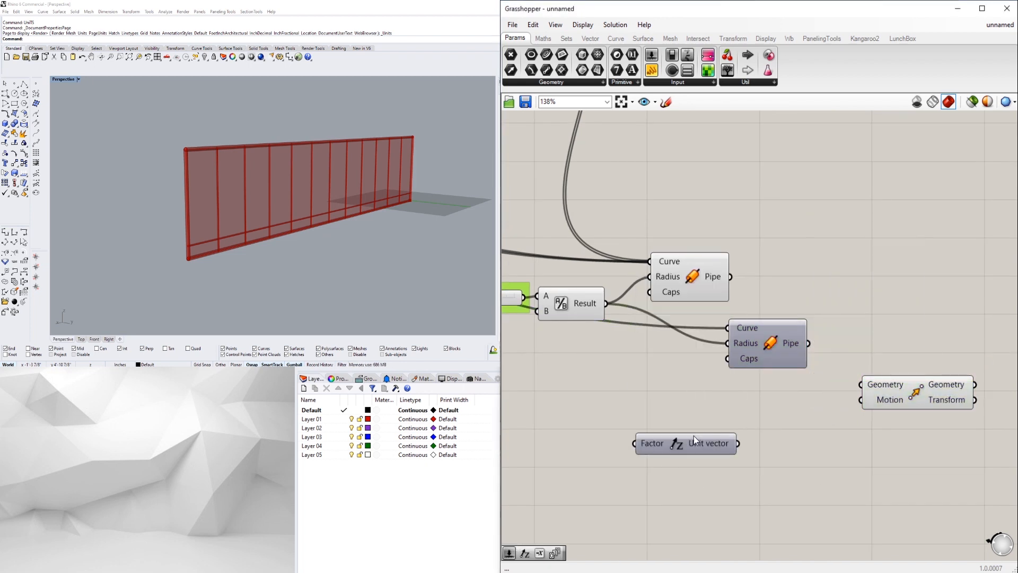
{"action": "left_click_drag", "start_coordinate": [701, 446], "coordinate": [777, 430]}
{"action": "key", "text": "Delete"}
Step: Add a Vector XYZ component as the Move's motion and connect the new pipe as its geometry
{"action": "double_click", "coordinate": [771, 431]}
{"action": "type", "text": "VEC"}
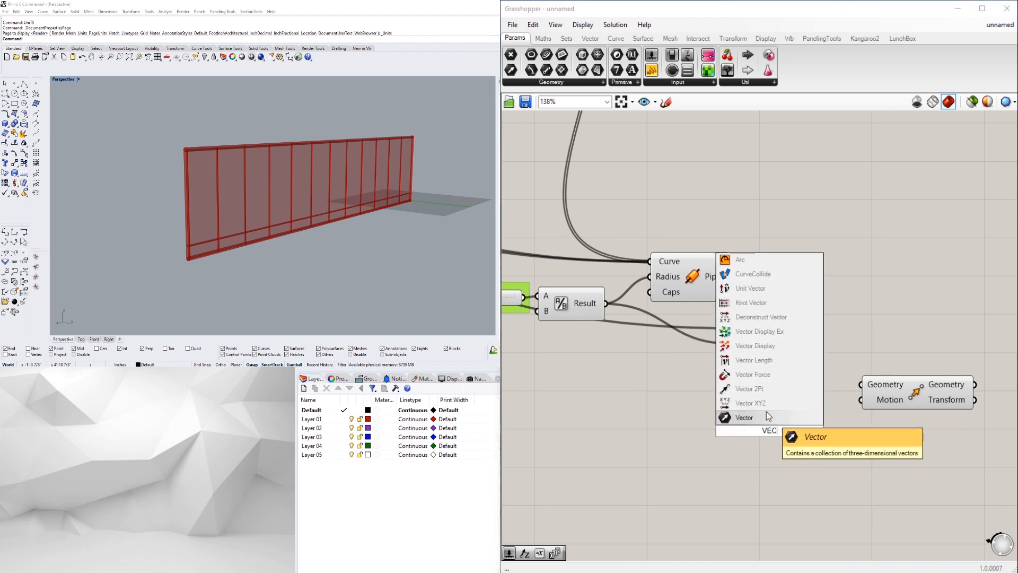
{"action": "left_click", "coordinate": [766, 404]}
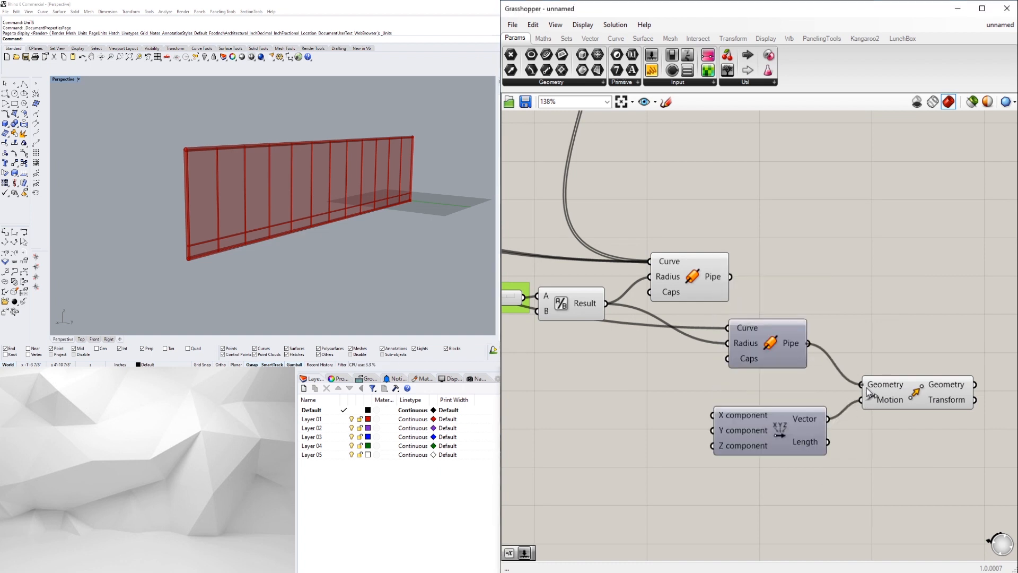
{"action": "left_click_drag", "start_coordinate": [866, 388], "coordinate": [866, 388]}
Step: Create a number slider set to 36 and connect it to the Z component of the Vector XYZ
{"action": "right_click_drag", "start_coordinate": [571, 441], "coordinate": [655, 415]}
{"action": "double_click", "coordinate": [592, 415]}
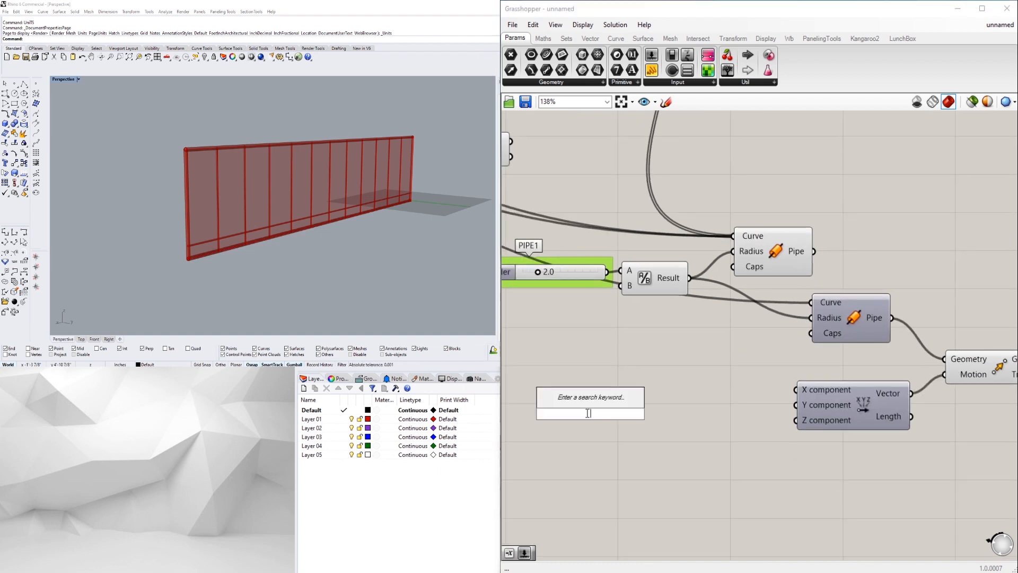
{"action": "type", "text": "36"}
{"action": "key", "text": "Return"}
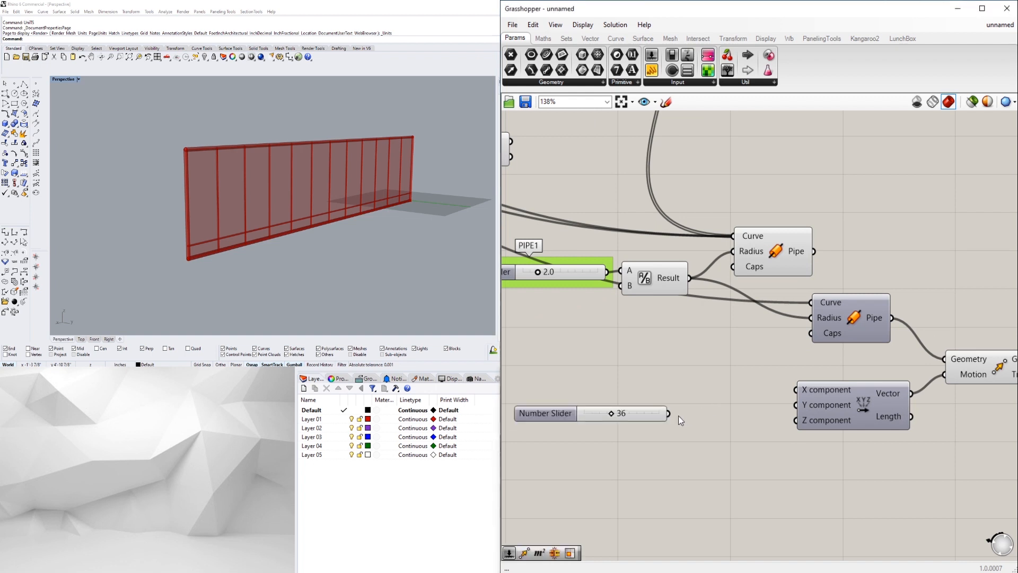
{"action": "left_click_drag", "start_coordinate": [552, 415], "coordinate": [619, 456]}
{"action": "double_click", "coordinate": [599, 415]}
{"action": "key", "text": "Escape"}
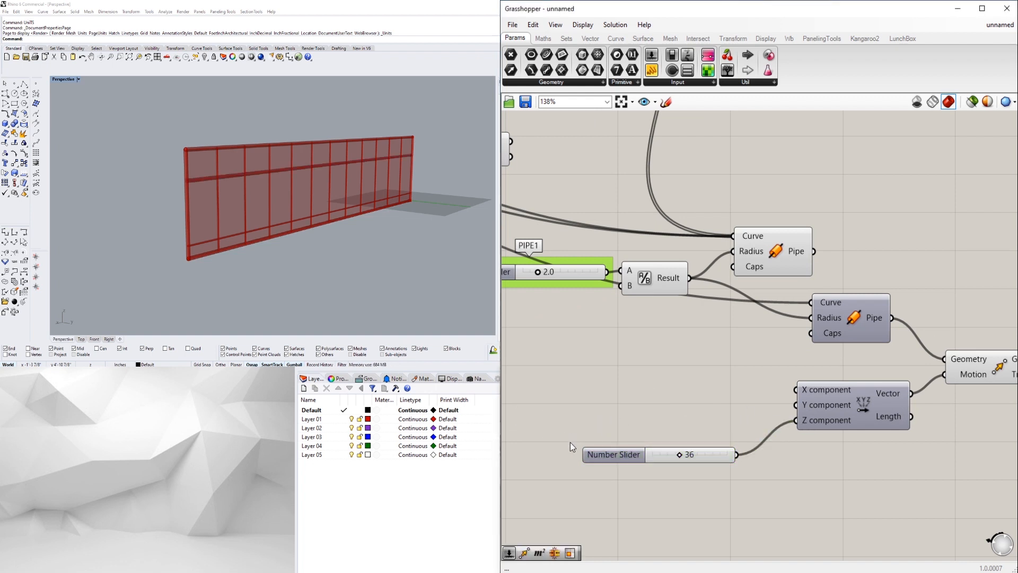
{"action": "left_click_drag", "start_coordinate": [662, 451], "coordinate": [696, 421]}
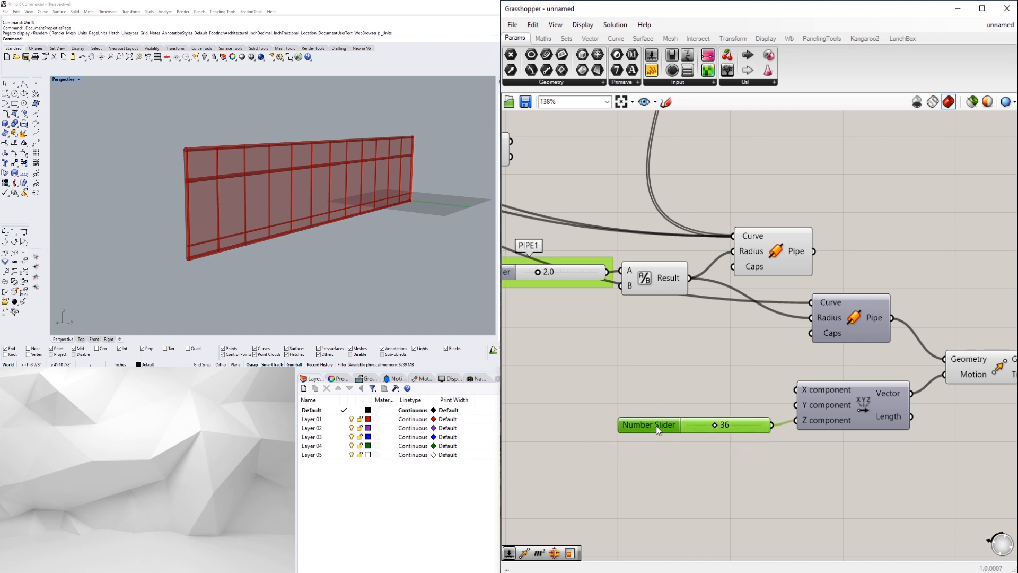
Step: Replace the Vector XYZ with a Unit Z component driven by the 36 slider and feeding the Move's motion
{"action": "left_click", "coordinate": [873, 400]}
{"action": "key", "text": "Delete"}
{"action": "double_click", "coordinate": [845, 419]}
{"action": "type", "text": "z"}
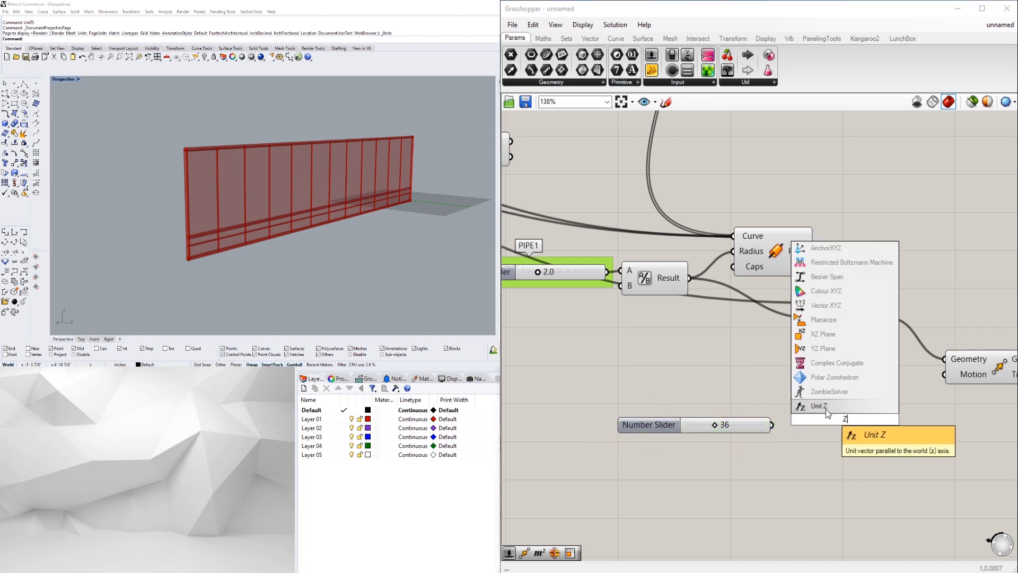
{"action": "left_click", "coordinate": [825, 409]}
{"action": "left_click_drag", "start_coordinate": [848, 419], "coordinate": [944, 375]}
Step: Line up the 36 slider and Unit Z component below the new pipe and bring the Move component close to them
{"action": "left_click_drag", "start_coordinate": [900, 477], "coordinate": [640, 428]}
{"action": "left_click_drag", "start_coordinate": [836, 424], "coordinate": [836, 370]}
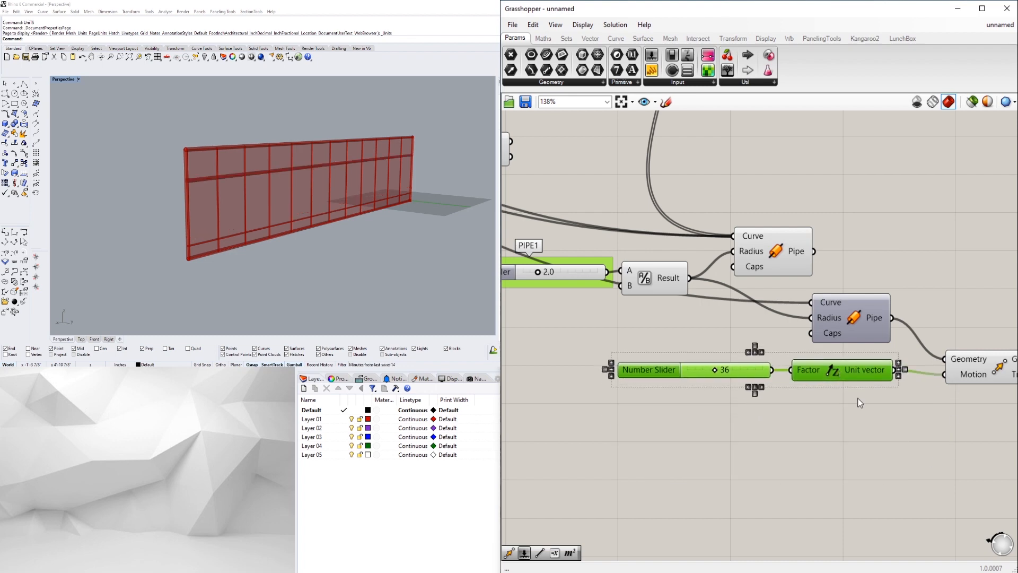
{"action": "left_click", "coordinate": [857, 399]}
{"action": "right_click_drag", "start_coordinate": [861, 406], "coordinate": [787, 441]}
{"action": "left_click_drag", "start_coordinate": [935, 412], "coordinate": [909, 389]}
{"action": "left_click", "coordinate": [893, 422]}
Step: Shift the PIPE1 slider and its division component down, level with the second pipe's radius input
{"action": "scroll", "coordinate": [892, 423], "scroll_direction": "down", "scroll_amount": 5}
{"action": "right_click_drag", "start_coordinate": [703, 385], "coordinate": [770, 431]}
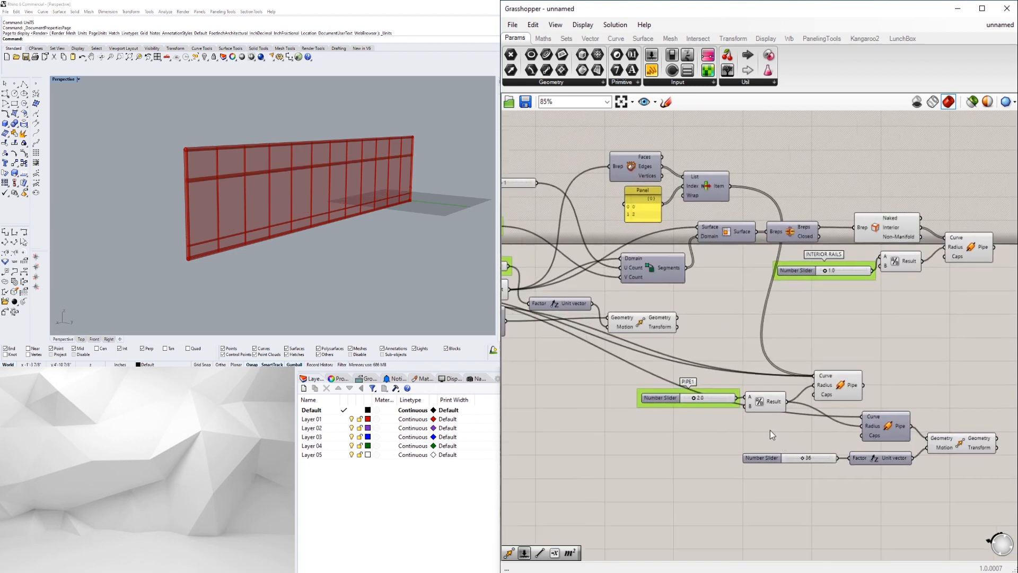
{"action": "scroll", "coordinate": [768, 419], "scroll_direction": "up", "scroll_amount": 5}
{"action": "left_click_drag", "start_coordinate": [798, 439], "coordinate": [634, 383]}
{"action": "left_click_drag", "start_coordinate": [765, 390], "coordinate": [746, 429]}
{"action": "left_click", "coordinate": [937, 305]}
{"action": "scroll", "coordinate": [938, 304], "scroll_direction": "down", "scroll_amount": 6}
{"action": "right_click_drag", "start_coordinate": [937, 304], "coordinate": [832, 388]}
{"action": "scroll", "coordinate": [904, 472], "scroll_direction": "up", "scroll_amount": 5}
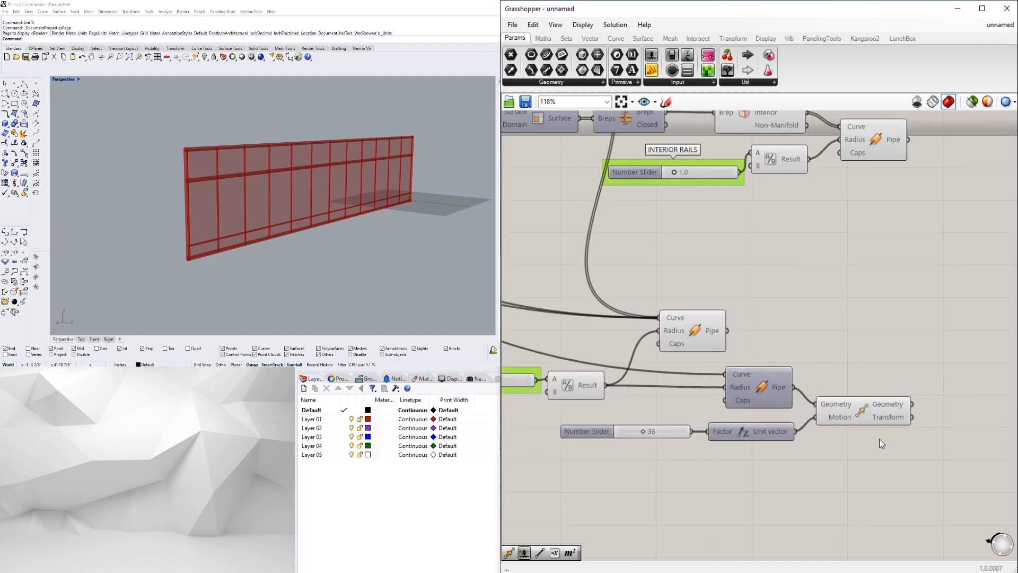
{"action": "left_click", "coordinate": [869, 416]}
Step: Set the GUARD RAIL height slider to 42
{"action": "right_click_drag", "start_coordinate": [264, 279], "coordinate": [270, 276]}
{"action": "scroll", "coordinate": [954, 215], "scroll_direction": "down", "scroll_amount": 5}
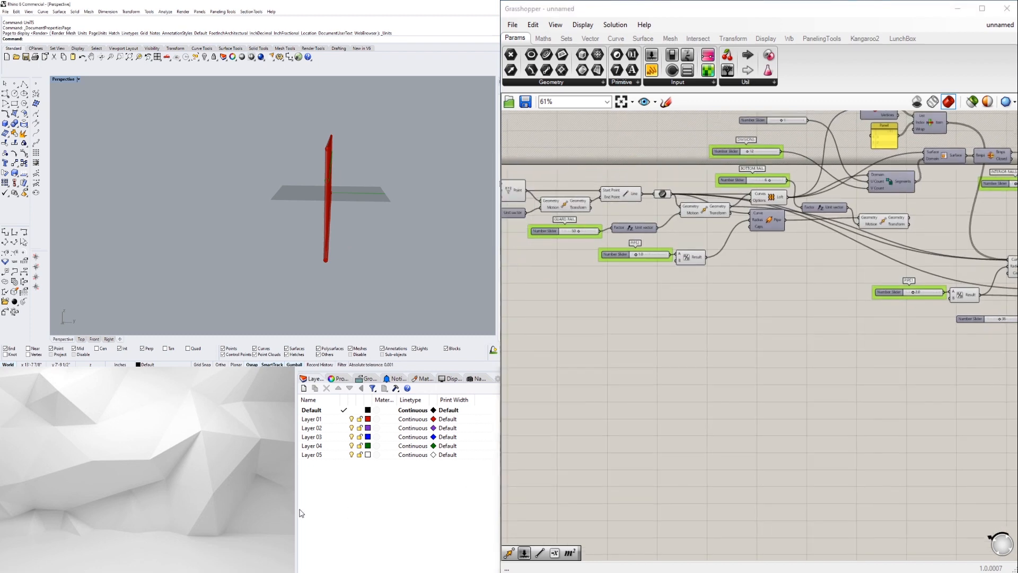
{"action": "scroll", "coordinate": [773, 189], "scroll_direction": "down", "scroll_amount": 5}
{"action": "right_click_drag", "start_coordinate": [748, 236], "coordinate": [793, 272]}
{"action": "scroll", "coordinate": [793, 272], "scroll_direction": "up", "scroll_amount": 12}
{"action": "left_click", "coordinate": [817, 305]}
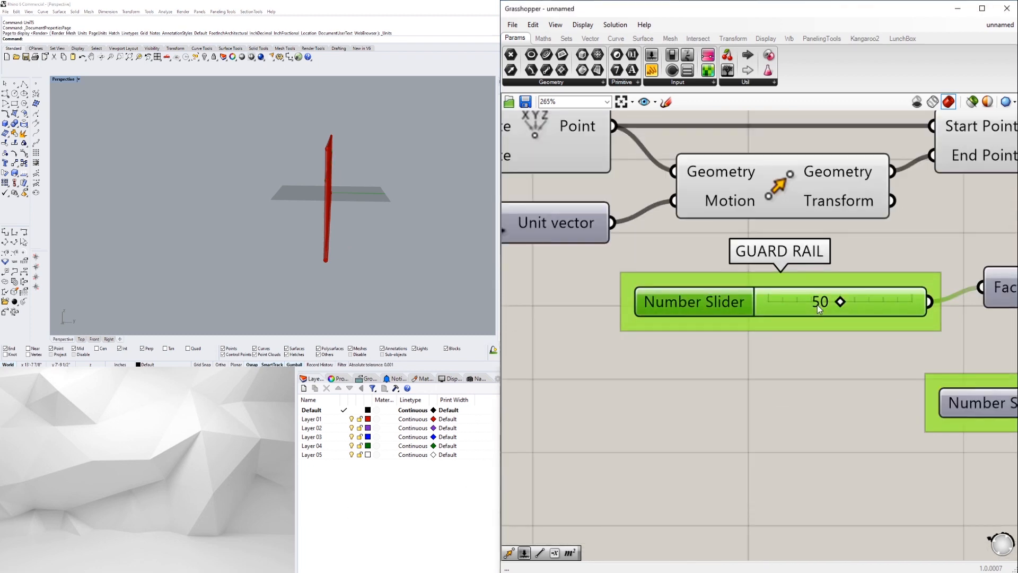
{"action": "double_click", "coordinate": [817, 305]}
{"action": "type", "text": "42"}
{"action": "key", "text": "Return"}
Step: Examine the railing from several angles with the moved pipe selected, checking its position against the posts and top rail
{"action": "right_click_drag", "start_coordinate": [228, 181], "coordinate": [453, 177]}
{"action": "scroll", "coordinate": [592, 282], "scroll_direction": "down", "scroll_amount": 3}
{"action": "right_click_drag", "start_coordinate": [727, 301], "coordinate": [752, 311]}
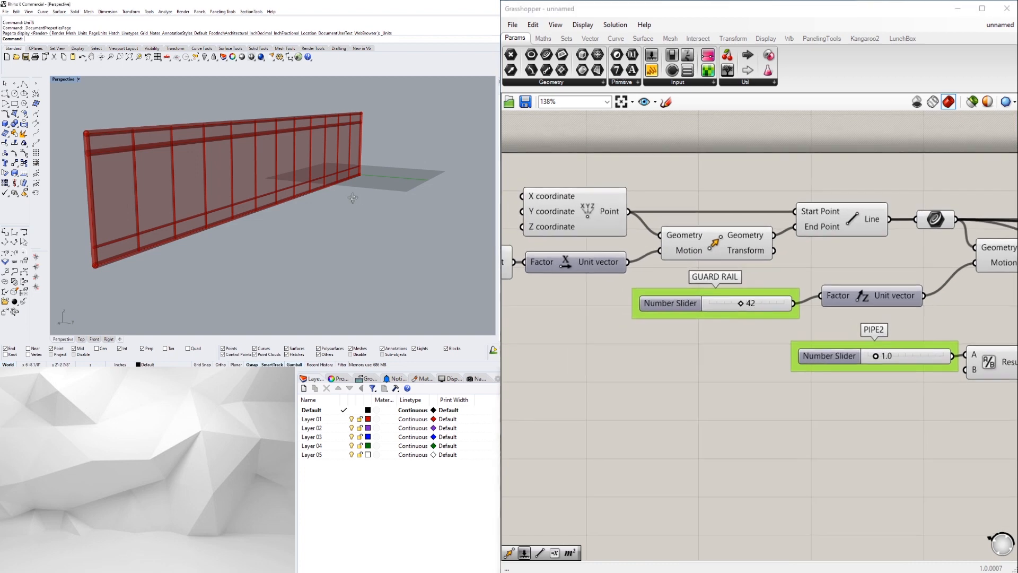
{"action": "right_click_drag", "start_coordinate": [265, 217], "coordinate": [380, 204]}
{"action": "scroll", "coordinate": [737, 303], "scroll_direction": "down", "scroll_amount": 3}
{"action": "right_click_drag", "start_coordinate": [965, 311], "coordinate": [636, 334]}
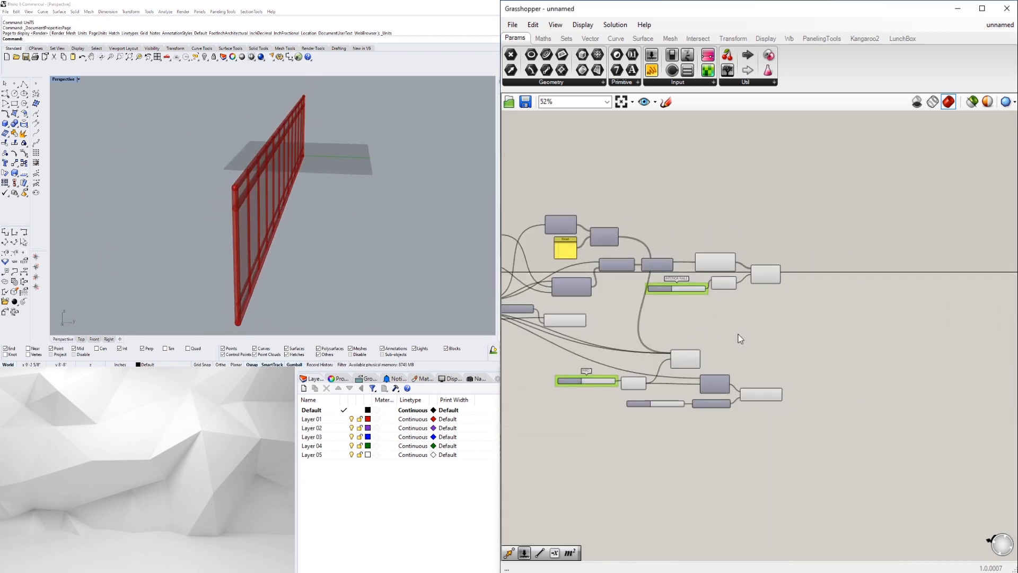
{"action": "scroll", "coordinate": [738, 391], "scroll_direction": "up", "scroll_amount": 2}
{"action": "left_click", "coordinate": [782, 389]}
{"action": "right_click_drag", "start_coordinate": [313, 232], "coordinate": [151, 197]}
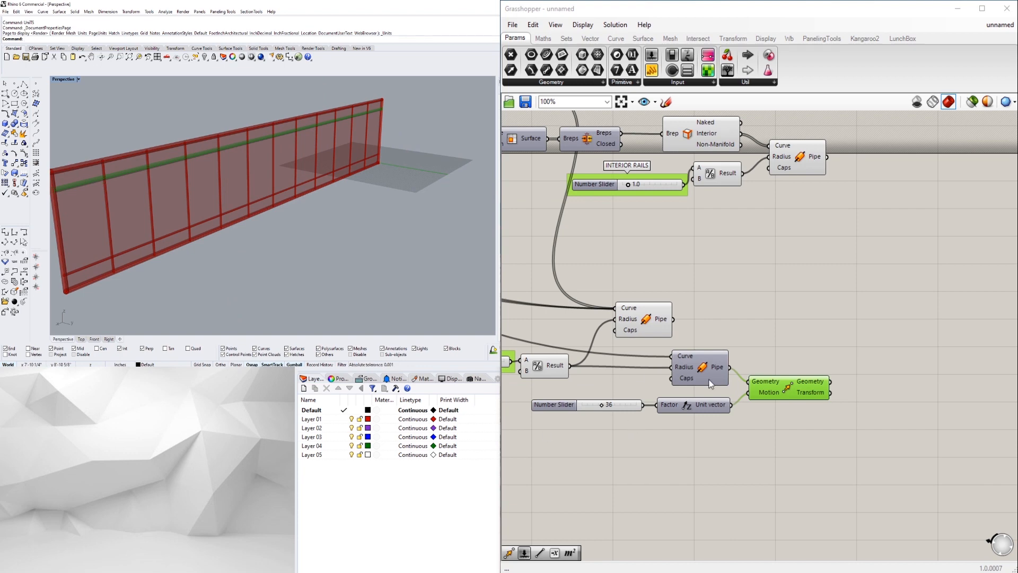
{"action": "right_click", "coordinate": [685, 378]}
{"action": "right_click_drag", "start_coordinate": [392, 239], "coordinate": [372, 215]}
{"action": "scroll", "coordinate": [410, 194], "scroll_direction": "up", "scroll_amount": 6}
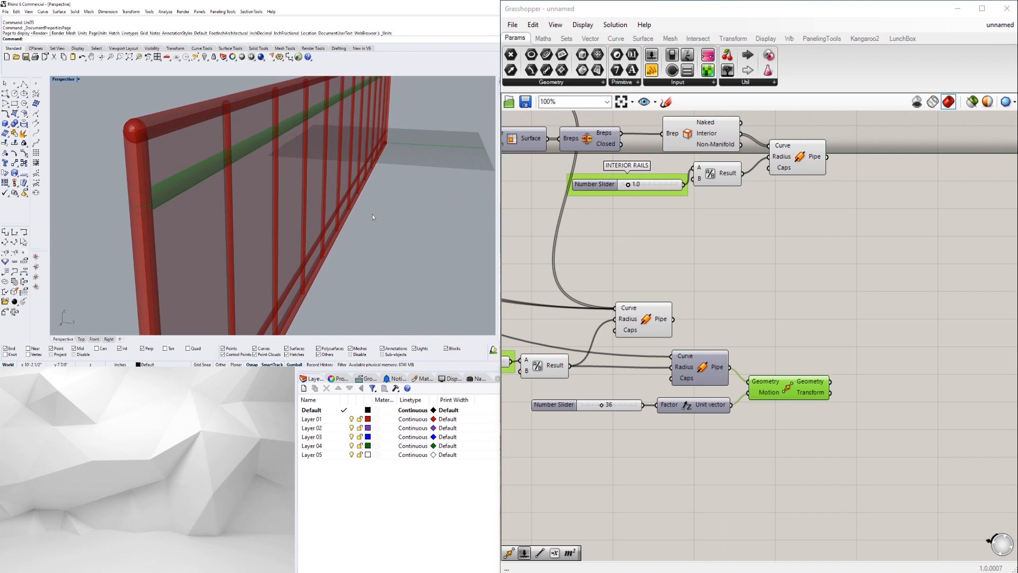
Step: Add another Move component in the free space below the pipe nodes
{"action": "scroll", "coordinate": [794, 411], "scroll_direction": "down", "scroll_amount": 4}
{"action": "double_click", "coordinate": [794, 411]}
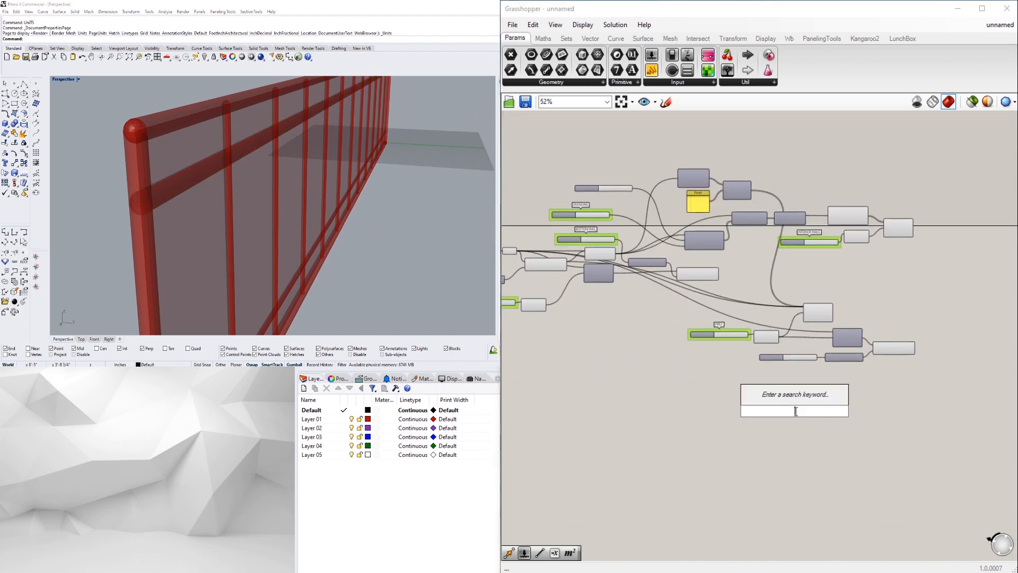
{"action": "type", "text": "move"}
{"action": "left_click", "coordinate": [782, 385]}
{"action": "scroll", "coordinate": [785, 403], "scroll_direction": "up", "scroll_amount": 4}
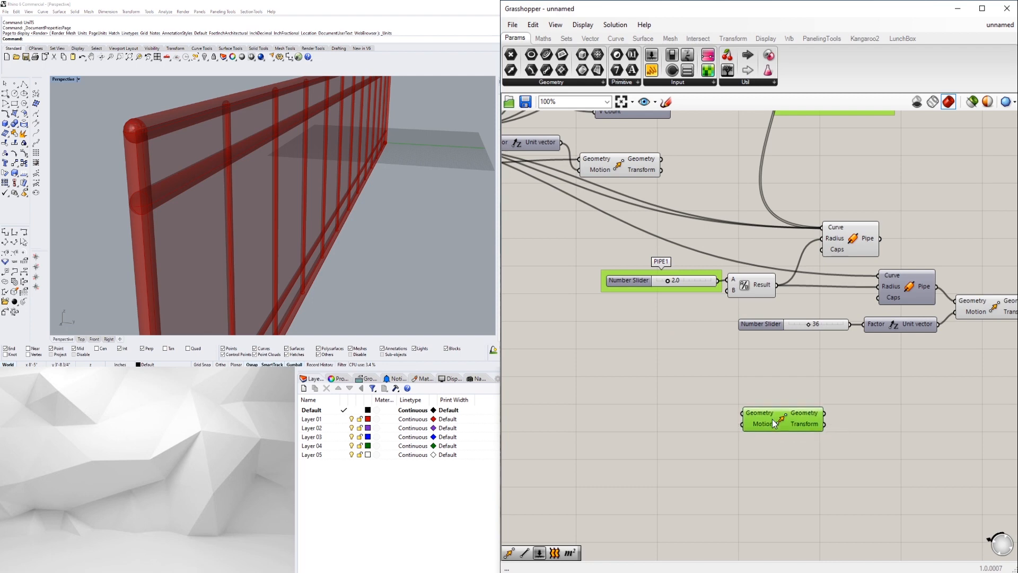
{"action": "scroll", "coordinate": [628, 175], "scroll_direction": "down", "scroll_amount": 1}
{"action": "right_click_drag", "start_coordinate": [732, 360], "coordinate": [876, 460]}
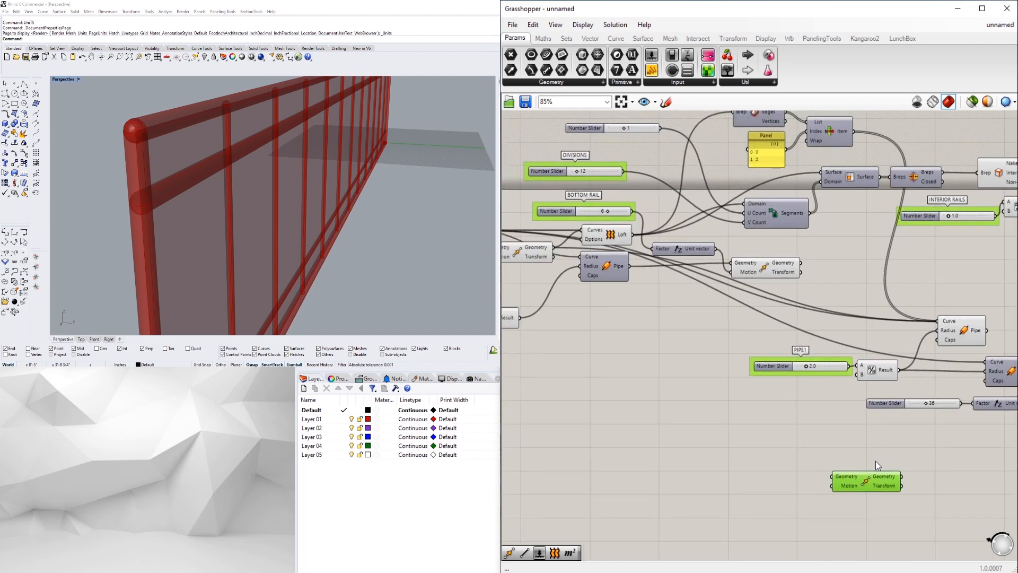
Step: Connect the base Line output to the Geometry input of the newly added Move component
{"action": "right_click_drag", "start_coordinate": [588, 420], "coordinate": [879, 397]}
{"action": "right_click_drag", "start_coordinate": [610, 246], "coordinate": [756, 251]}
{"action": "scroll", "coordinate": [756, 252], "scroll_direction": "down", "scroll_amount": 2}
{"action": "right_click_drag", "start_coordinate": [820, 233], "coordinate": [666, 227]}
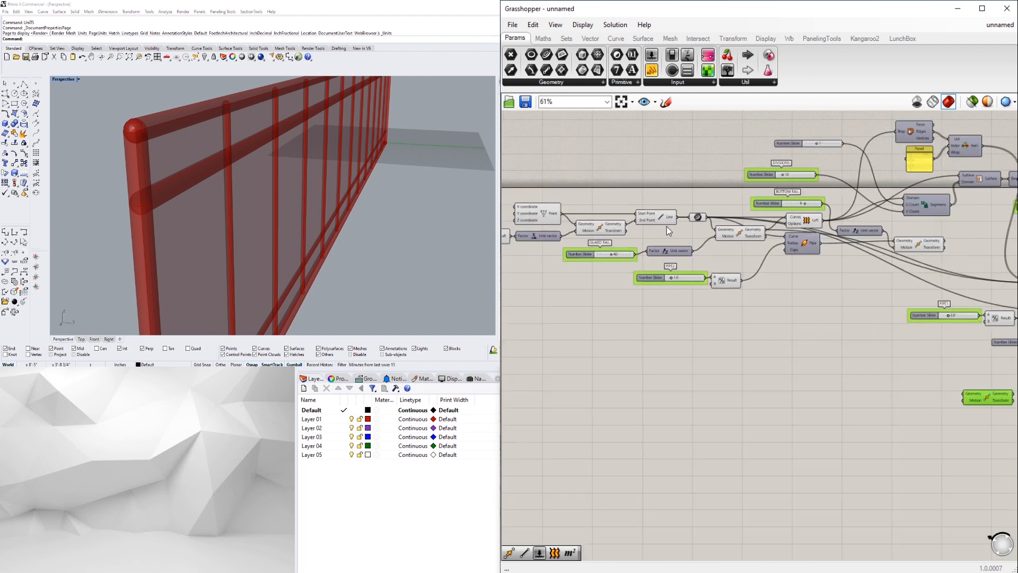
{"action": "left_click_drag", "start_coordinate": [675, 219], "coordinate": [961, 394]}
{"action": "right_click_drag", "start_coordinate": [967, 400], "coordinate": [672, 386]}
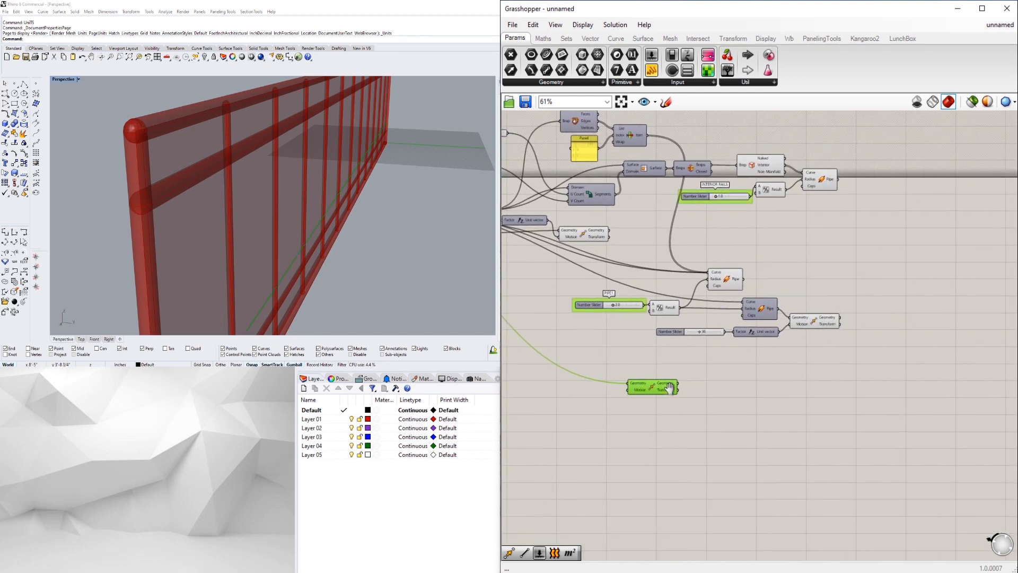
Step: Place the line's Move component above the pipe's Move and connect the Unit Z vector to its motion
{"action": "left_click_drag", "start_coordinate": [672, 386], "coordinate": [889, 295]}
{"action": "scroll", "coordinate": [791, 319], "scroll_direction": "up", "scroll_amount": 3}
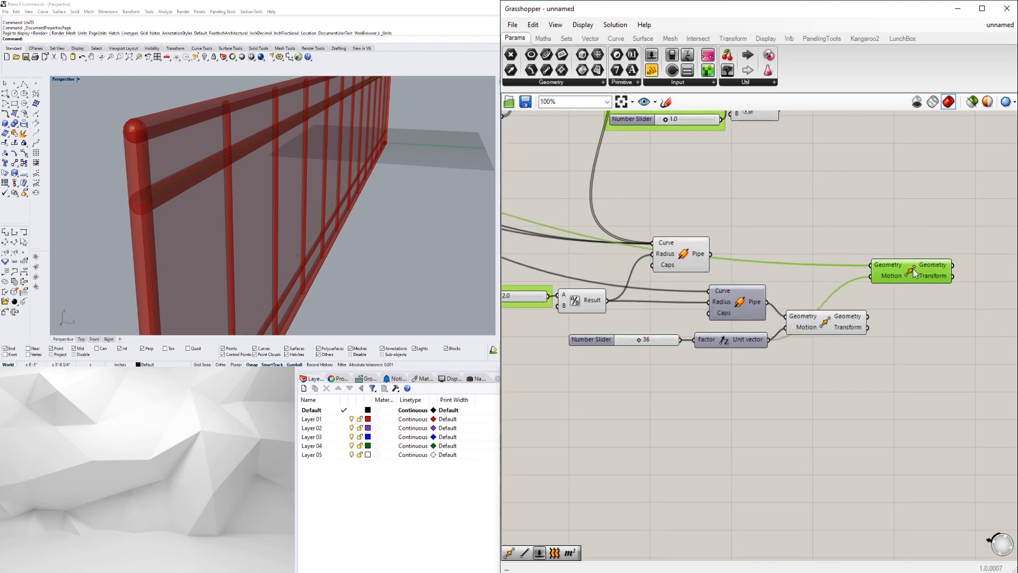
{"action": "right_click_drag", "start_coordinate": [891, 239], "coordinate": [774, 375]}
{"action": "scroll", "coordinate": [805, 388], "scroll_direction": "down", "scroll_amount": 1}
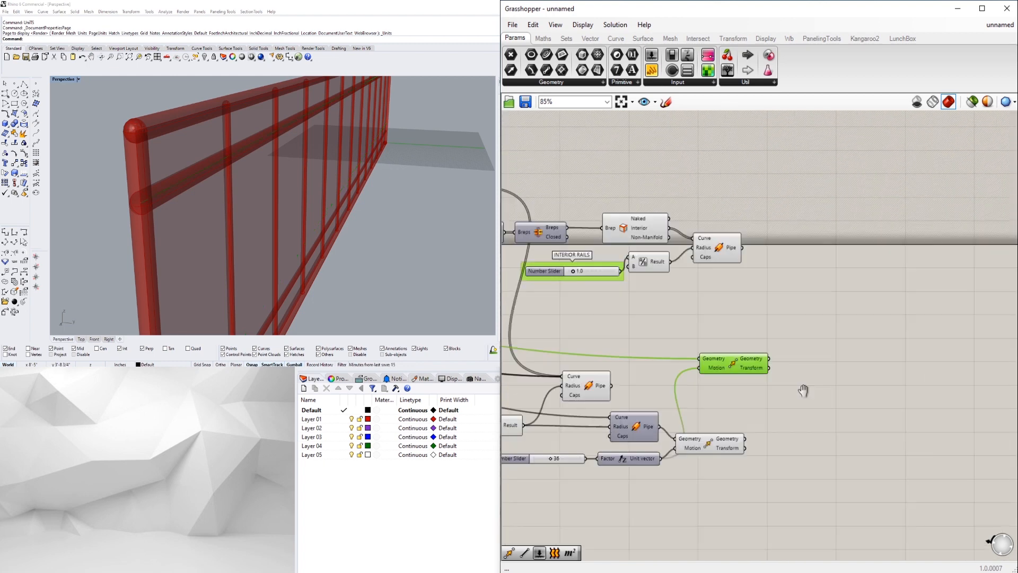
Step: Add a Curve | Curve intersection with the interior edges as Curve A and the moved line as Curve B
{"action": "right_click_drag", "start_coordinate": [686, 353], "coordinate": [718, 376]}
{"action": "double_click", "coordinate": [842, 358]}
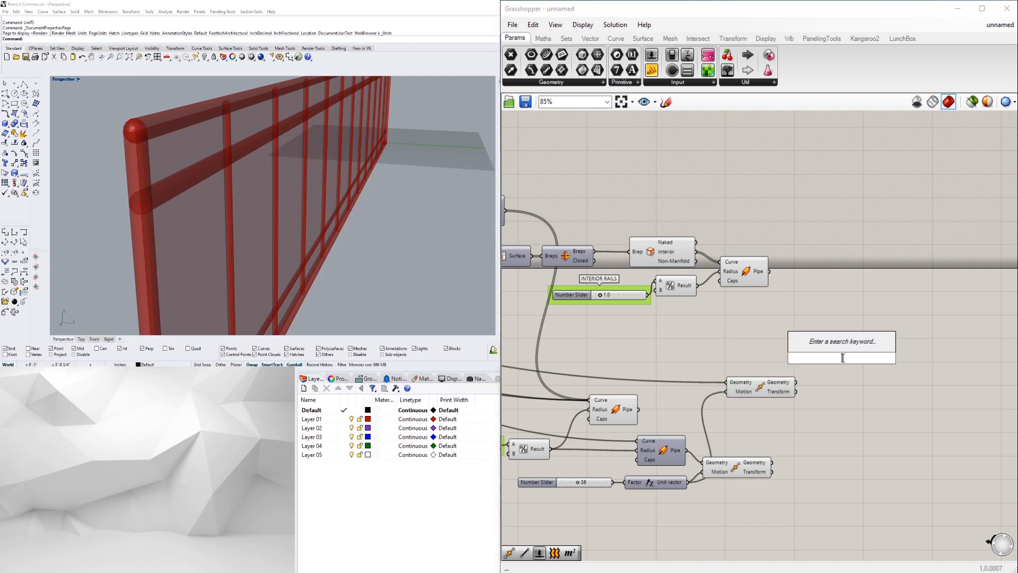
{"action": "left_click", "coordinate": [698, 39]}
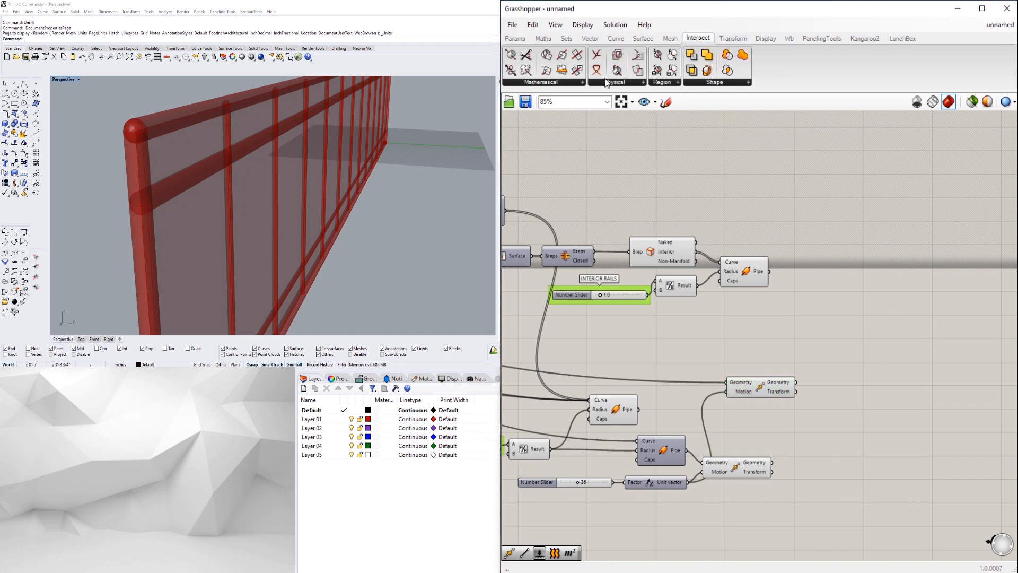
{"action": "scroll", "coordinate": [829, 353], "scroll_direction": "up", "scroll_amount": 2}
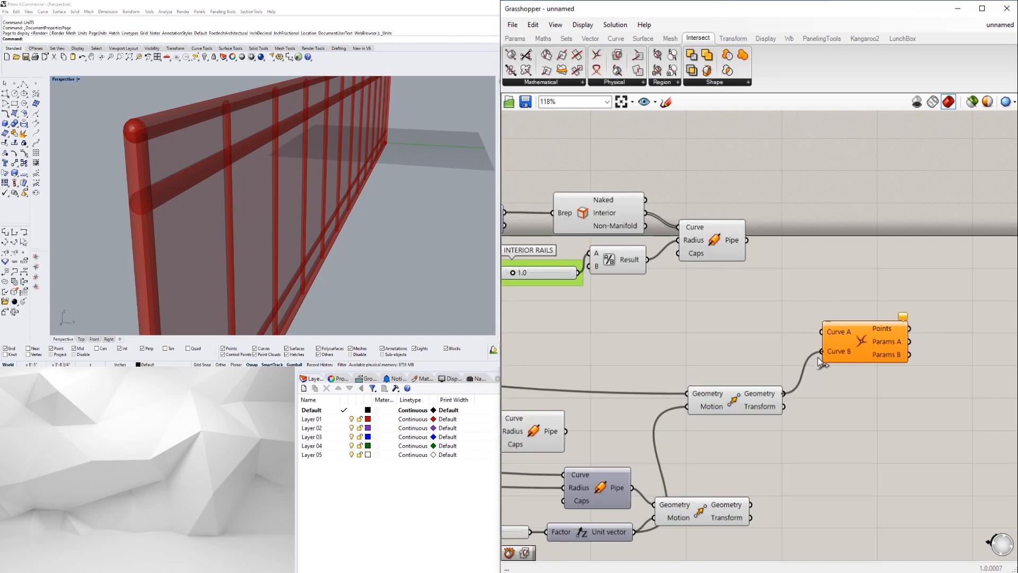
{"action": "right_click_drag", "start_coordinate": [617, 314], "coordinate": [708, 310]}
{"action": "left_click_drag", "start_coordinate": [911, 328], "coordinate": [912, 327]}
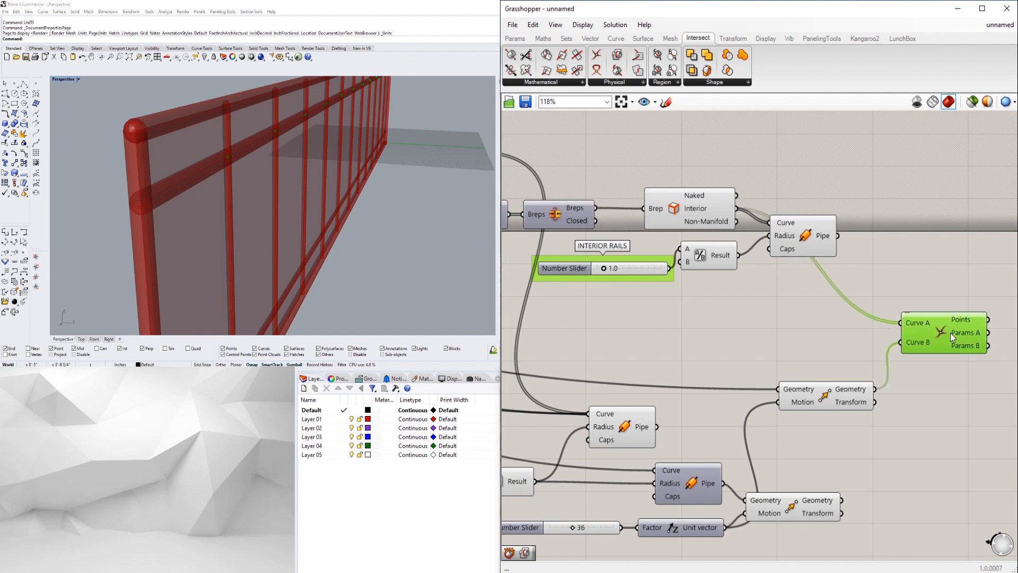
{"action": "right_click_drag", "start_coordinate": [218, 214], "coordinate": [325, 215]}
Step: Add a Move component and an Amplitude component in the free space beside and below the pipe's Move
{"action": "scroll", "coordinate": [785, 352], "scroll_direction": "down", "scroll_amount": 1}
{"action": "left_click", "coordinate": [848, 483]}
{"action": "right_click_drag", "start_coordinate": [911, 472], "coordinate": [764, 436]}
{"action": "double_click", "coordinate": [853, 444]}
{"action": "type", "text": "MO"}
{"action": "left_click", "coordinate": [826, 417]}
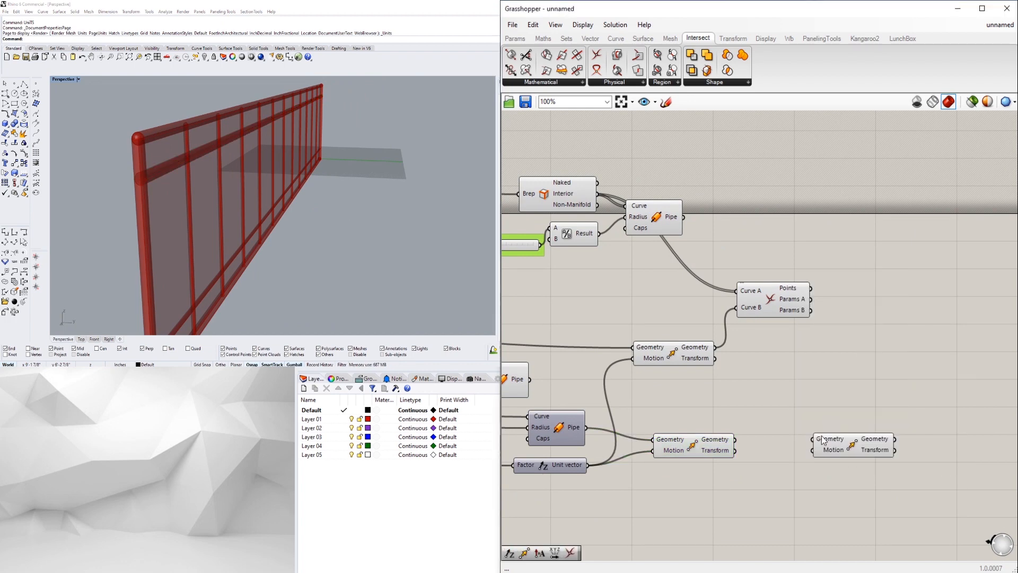
{"action": "double_click", "coordinate": [739, 498]}
{"action": "type", "text": "aMP"}
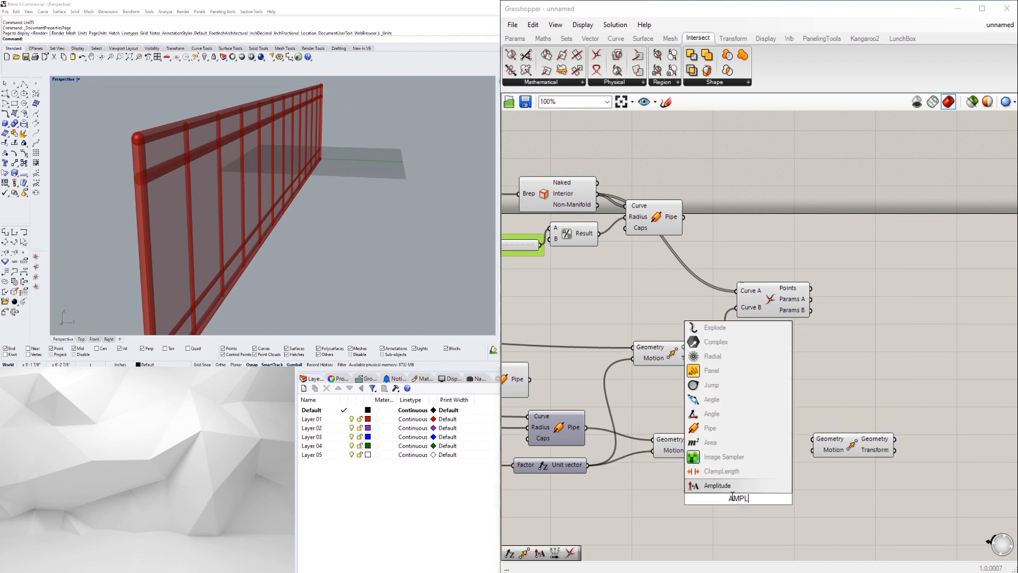
{"action": "left_click", "coordinate": [722, 486]}
Step: Connect the upstream direction vector from the start of the definition to the Amplitude component's Vector input
{"action": "scroll", "coordinate": [732, 366], "scroll_direction": "down", "scroll_amount": 6}
{"action": "right_click_drag", "start_coordinate": [562, 368], "coordinate": [739, 366]}
{"action": "scroll", "coordinate": [573, 350], "scroll_direction": "up", "scroll_amount": 4}
{"action": "right_click_drag", "start_coordinate": [573, 350], "coordinate": [740, 337]}
{"action": "right_click_drag", "start_coordinate": [946, 315], "coordinate": [893, 300]}
{"action": "scroll", "coordinate": [899, 290], "scroll_direction": "down", "scroll_amount": 9}
{"action": "left_click_drag", "start_coordinate": [895, 281], "coordinate": [959, 352]}
{"action": "scroll", "coordinate": [931, 329], "scroll_direction": "up", "scroll_amount": 8}
{"action": "right_click_drag", "start_coordinate": [959, 352], "coordinate": [971, 369]}
{"action": "scroll", "coordinate": [972, 369], "scroll_direction": "down", "scroll_amount": 1}
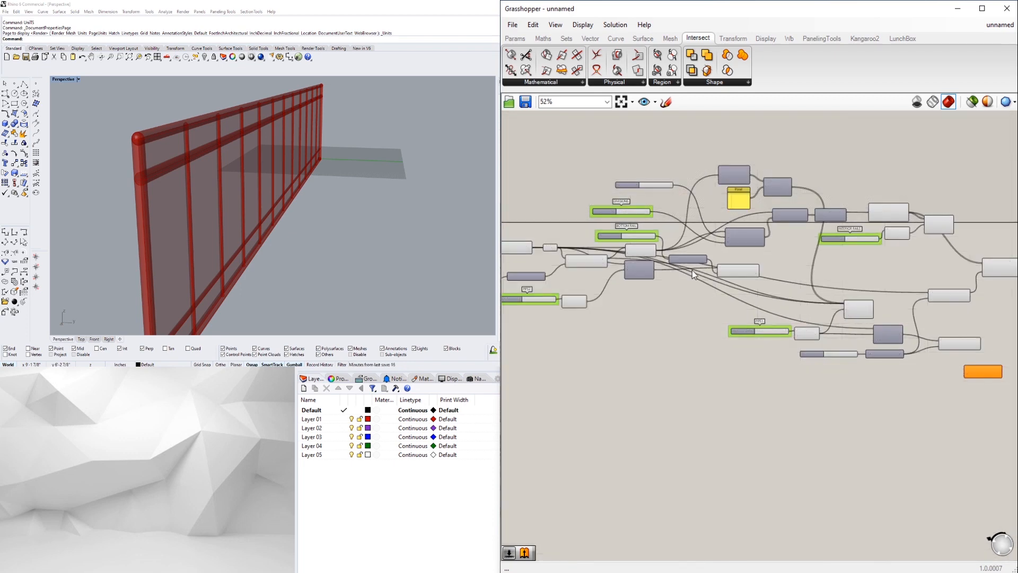
{"action": "scroll", "coordinate": [655, 254], "scroll_direction": "up", "scroll_amount": 1}
{"action": "left_click_drag", "start_coordinate": [656, 249], "coordinate": [670, 253]}
{"action": "scroll", "coordinate": [769, 320], "scroll_direction": "up", "scroll_amount": 3}
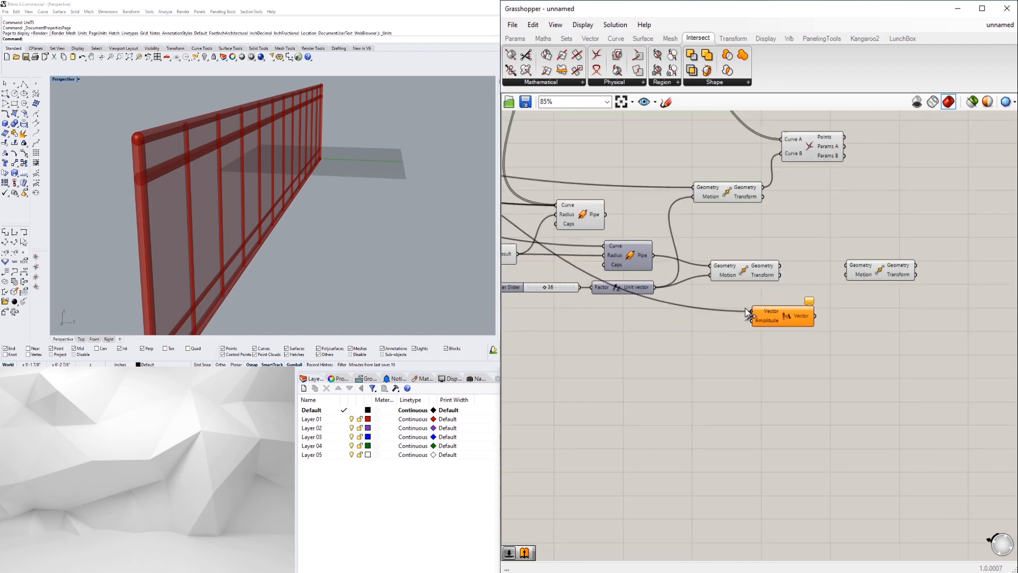
Step: Feed the moved pipe and the Amplitude vector into the new Move, and hide the preview of the pipe's first Move
{"action": "left_click_drag", "start_coordinate": [815, 317], "coordinate": [877, 273]}
{"action": "left_click", "coordinate": [775, 267]}
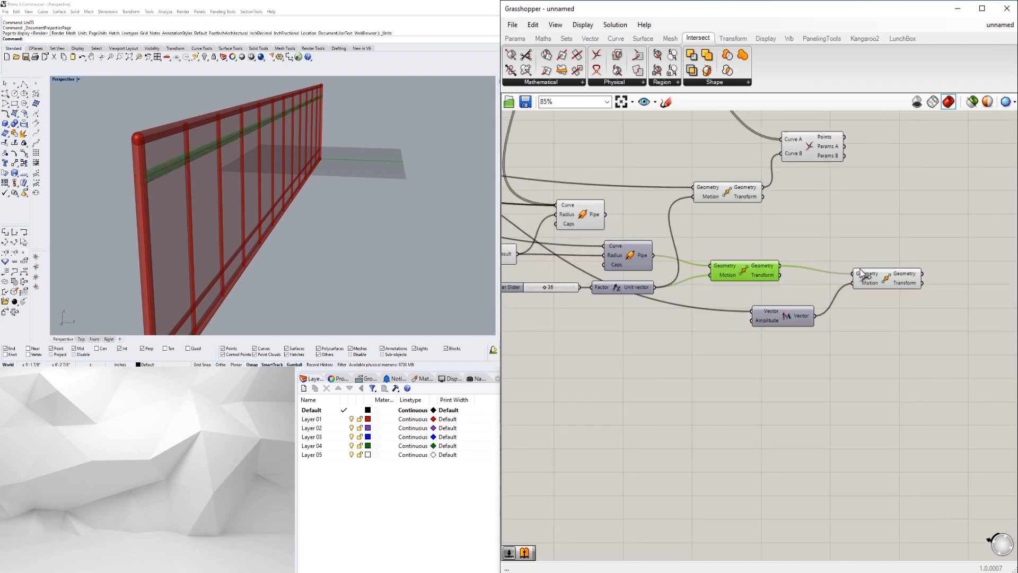
{"action": "right_click", "coordinate": [751, 275]}
{"action": "left_click_drag", "start_coordinate": [884, 276], "coordinate": [867, 281]}
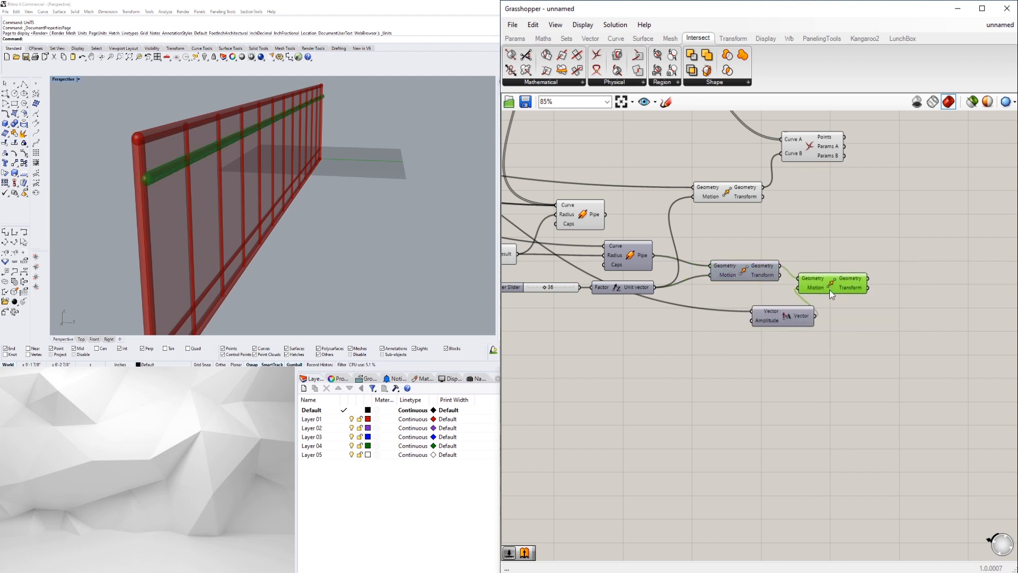
Step: Add a number slider with value 4 and connect it to the Amplitude input
{"action": "left_click_drag", "start_coordinate": [795, 318], "coordinate": [754, 304]}
{"action": "scroll", "coordinate": [754, 304], "scroll_direction": "up", "scroll_amount": 2}
{"action": "double_click", "coordinate": [716, 320]}
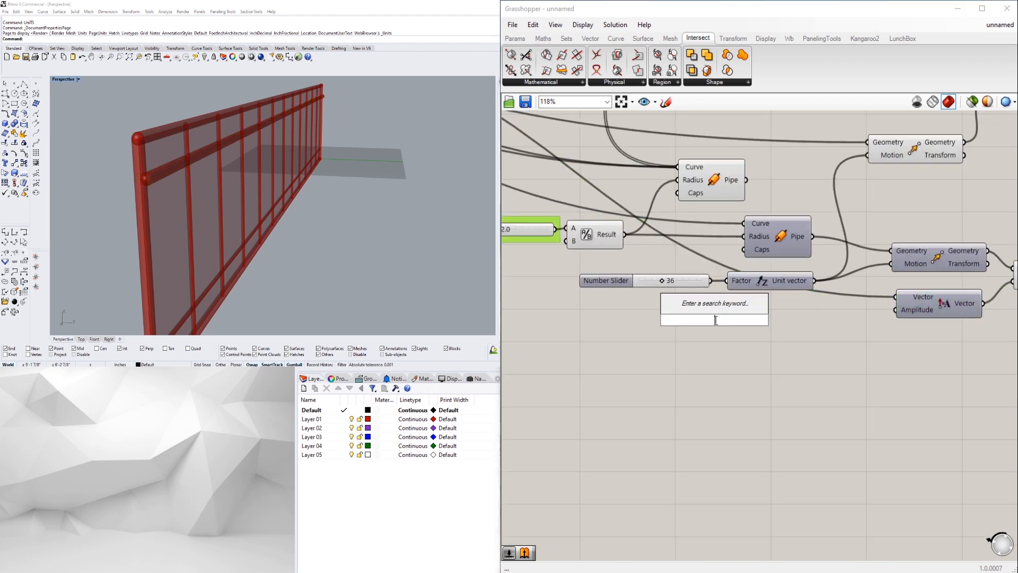
{"action": "type", "text": "4"}
{"action": "key", "text": "Return"}
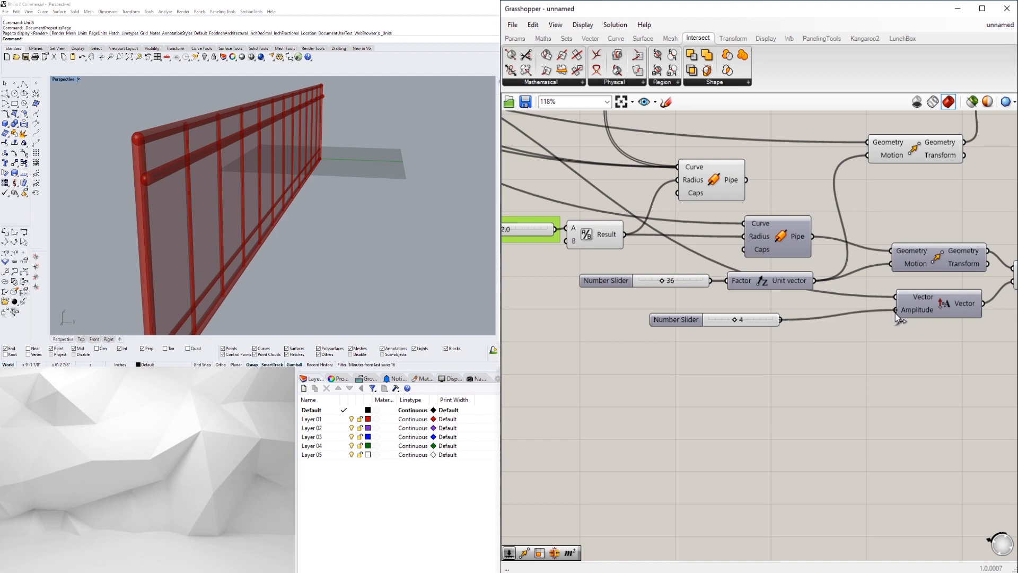
Step: Set the rail offset slider feeding the Amplitude input to 3
{"action": "scroll", "coordinate": [827, 321], "scroll_direction": "up", "scroll_amount": 4}
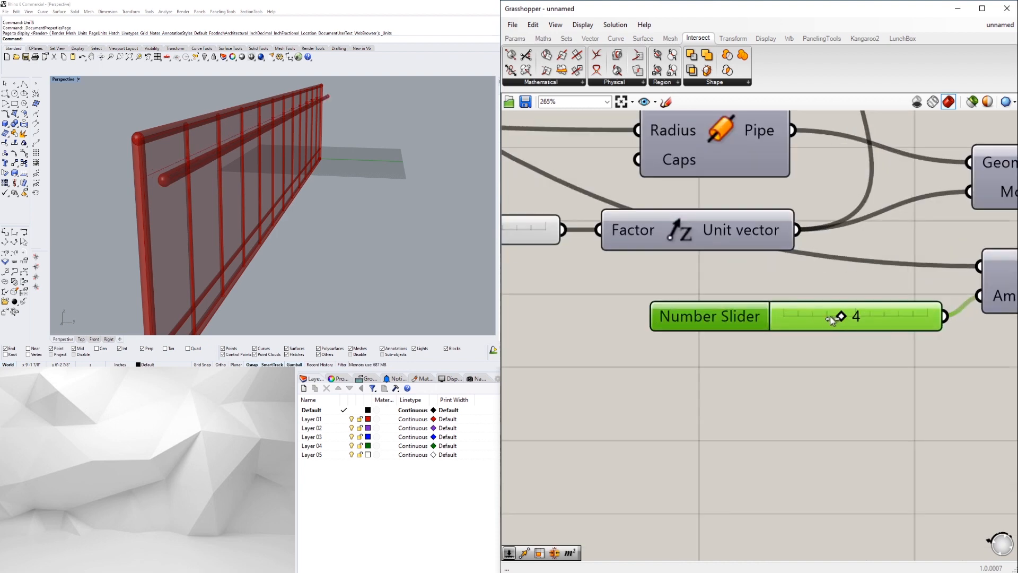
{"action": "scroll", "coordinate": [386, 210], "scroll_direction": "down", "scroll_amount": 5}
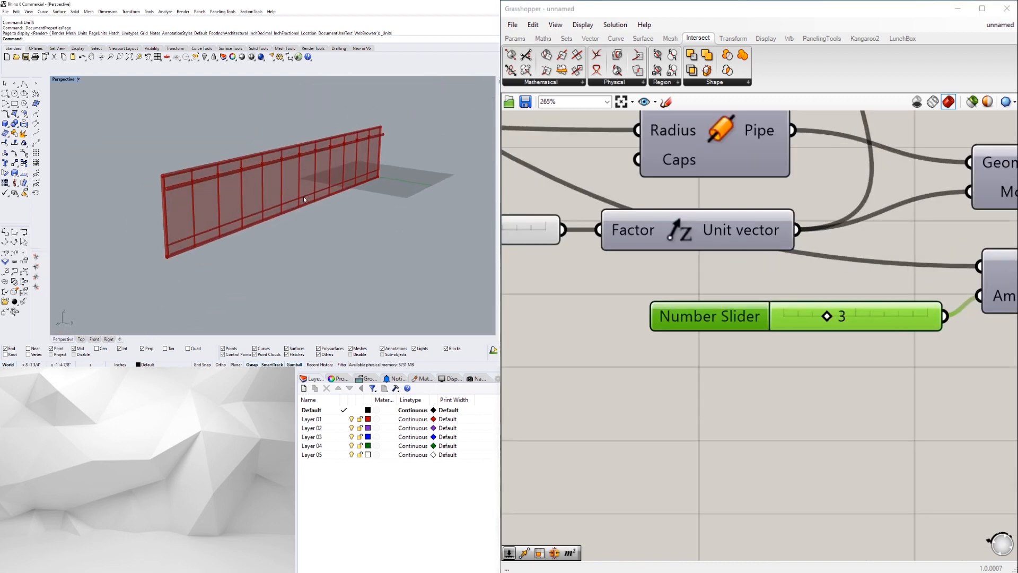
{"action": "scroll", "coordinate": [612, 392], "scroll_direction": "down", "scroll_amount": 3}
{"action": "scroll", "coordinate": [612, 393], "scroll_direction": "down", "scroll_amount": 2}
Step: Add a Move component that shifts the Curve | Curve intersection points along the Amplitude vector
{"action": "double_click", "coordinate": [943, 324]}
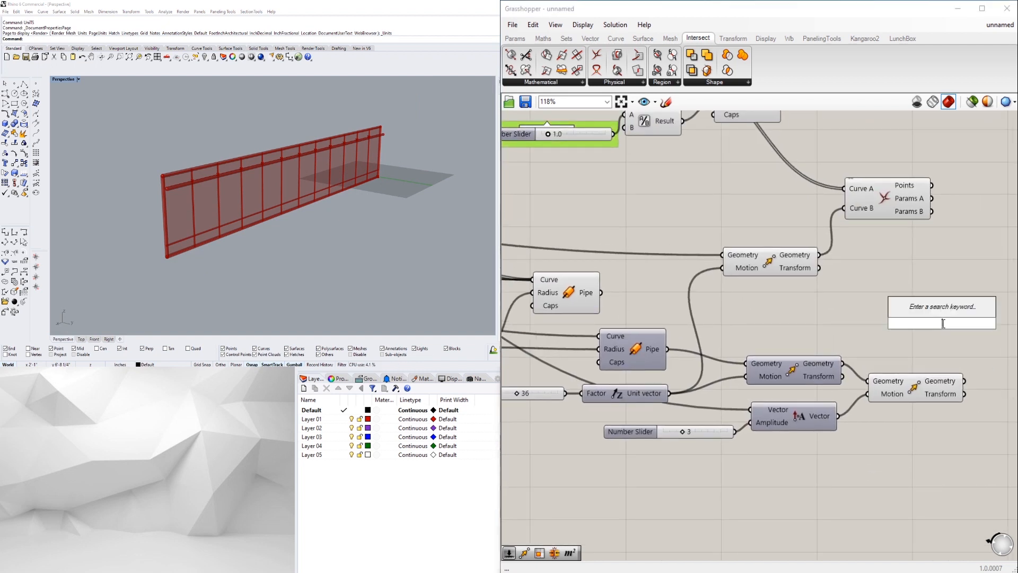
{"action": "type", "text": "M"}
{"action": "left_click", "coordinate": [927, 301]}
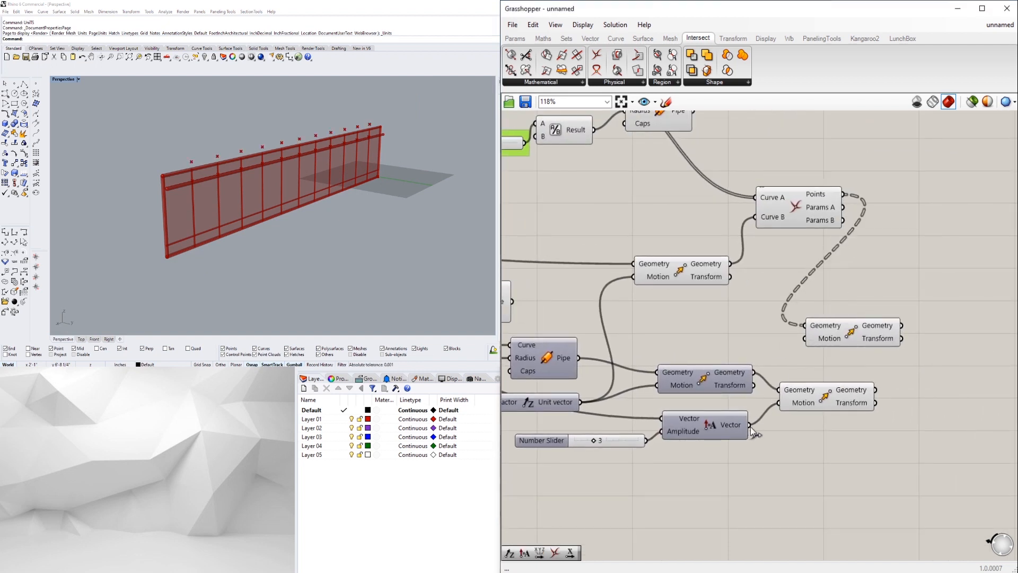
{"action": "left_click_drag", "start_coordinate": [833, 334], "coordinate": [853, 328]}
{"action": "right_click_drag", "start_coordinate": [298, 208], "coordinate": [399, 203]}
{"action": "left_click", "coordinate": [799, 206]}
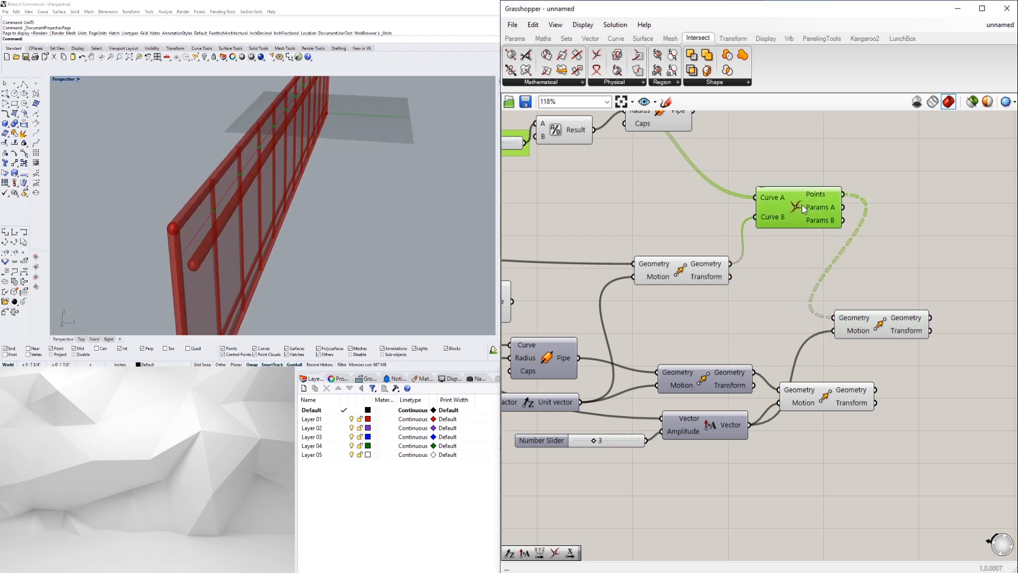
{"action": "left_click", "coordinate": [901, 225]}
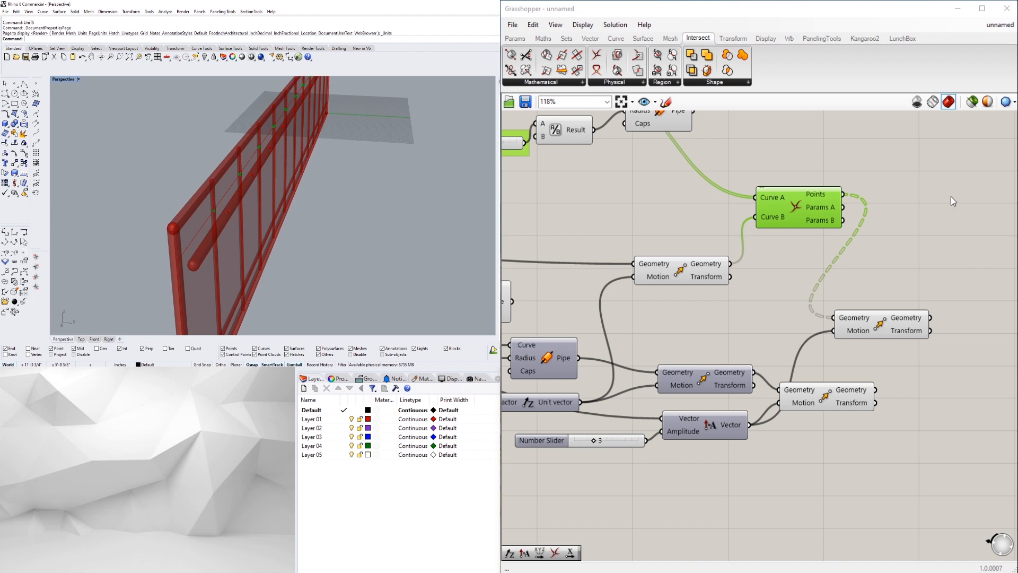
Step: Add a Line component from the intersection points to the moved points, and arrange it beside the points' Move
{"action": "double_click", "coordinate": [947, 242]}
{"action": "type", "text": "line"}
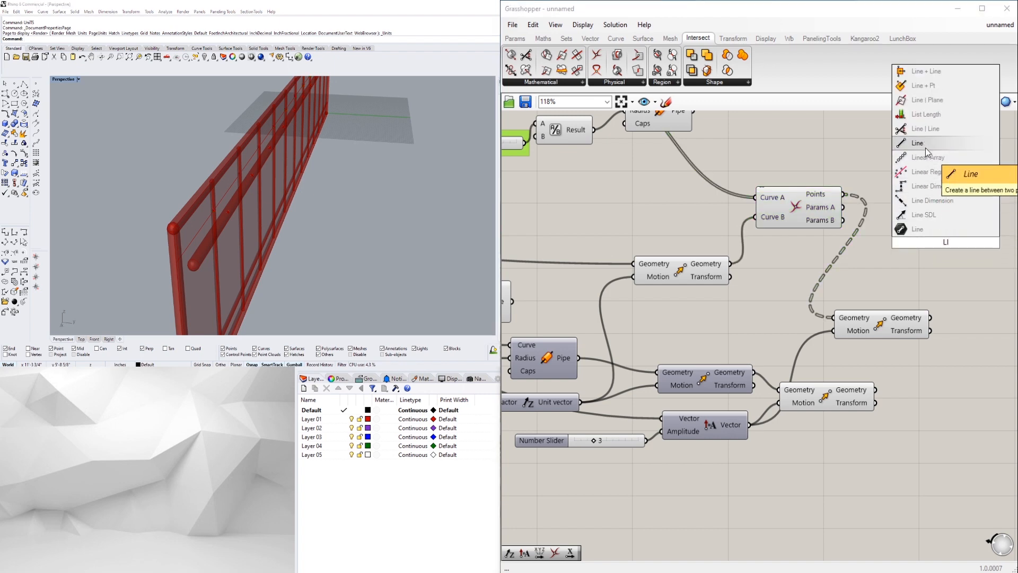
{"action": "left_click", "coordinate": [943, 173]}
{"action": "left_click_drag", "start_coordinate": [908, 242], "coordinate": [907, 237]}
{"action": "right_click_drag", "start_coordinate": [930, 250], "coordinate": [822, 272]}
{"action": "left_click_drag", "start_coordinate": [823, 272], "coordinate": [855, 299]}
{"action": "right_click_drag", "start_coordinate": [886, 311], "coordinate": [790, 321]}
{"action": "left_click", "coordinate": [693, 315]}
{"action": "left_click_drag", "start_coordinate": [715, 360], "coordinate": [740, 289]}
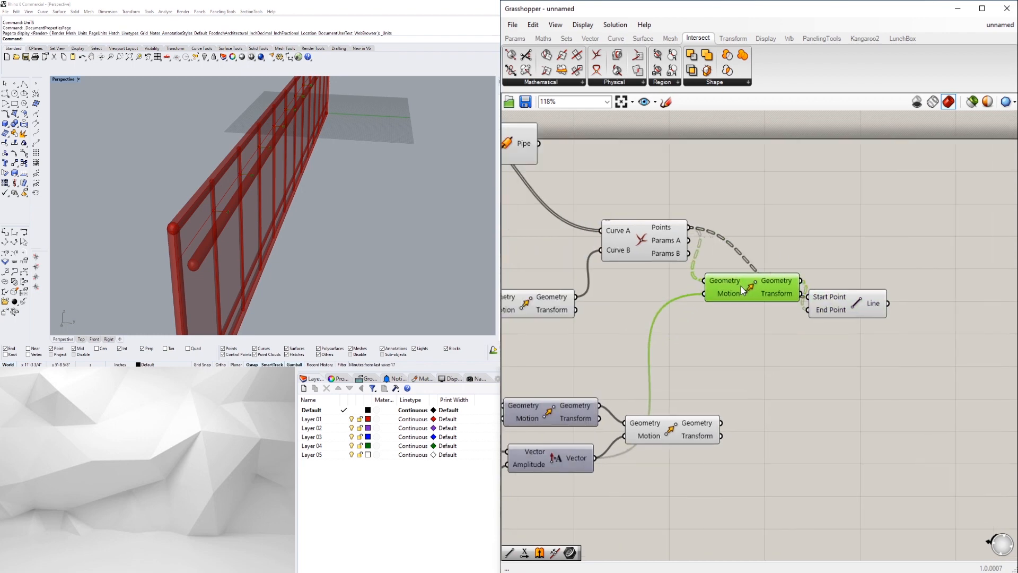
{"action": "left_click_drag", "start_coordinate": [817, 307], "coordinate": [855, 243]}
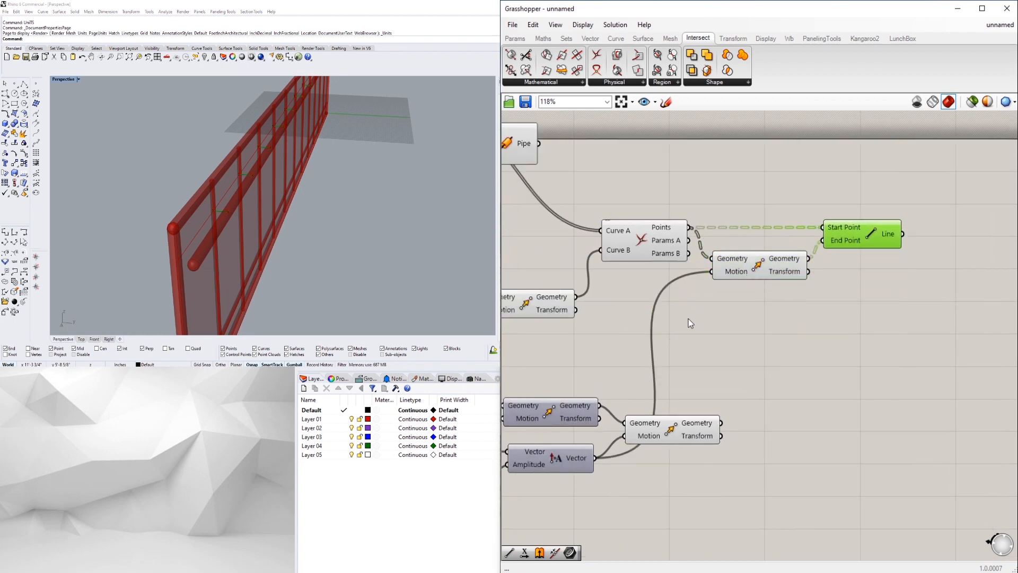
Step: Hide the previews of the Curve | Curve intersection, the points' Move and the base line's Move
{"action": "left_click_drag", "start_coordinate": [752, 308], "coordinate": [610, 193]}
{"action": "middle_click", "coordinate": [638, 193]}
{"action": "left_click", "coordinate": [672, 225]}
{"action": "mouse_move", "coordinate": [289, 223]}
{"action": "right_mouse_down"}
{"action": "mouse_move", "coordinate": [266, 210]}
{"action": "mouse_move", "coordinate": [278, 216]}
{"action": "right_mouse_up"}
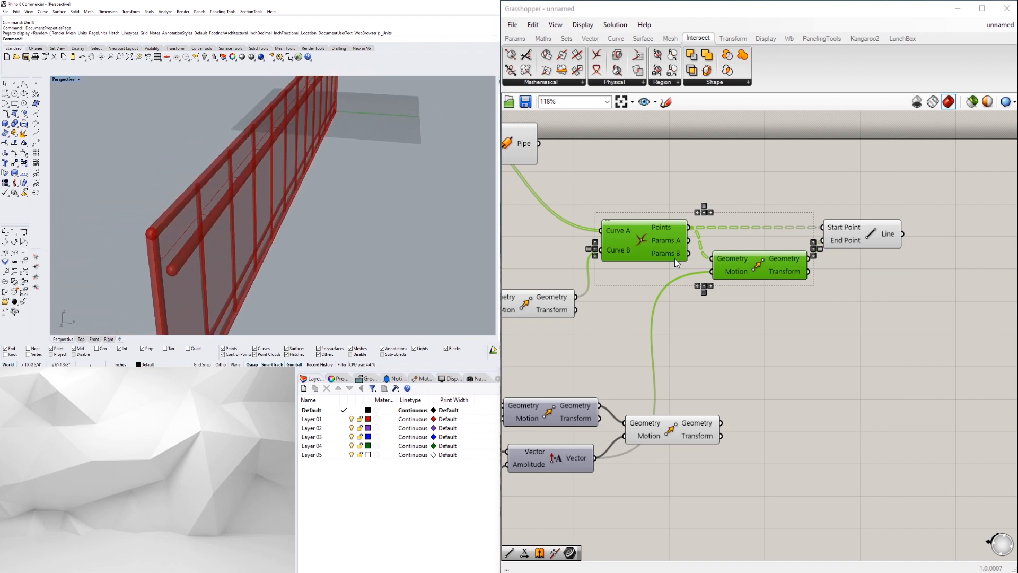
{"action": "right_click_drag", "start_coordinate": [508, 248], "coordinate": [619, 297]}
{"action": "left_click", "coordinate": [629, 361]}
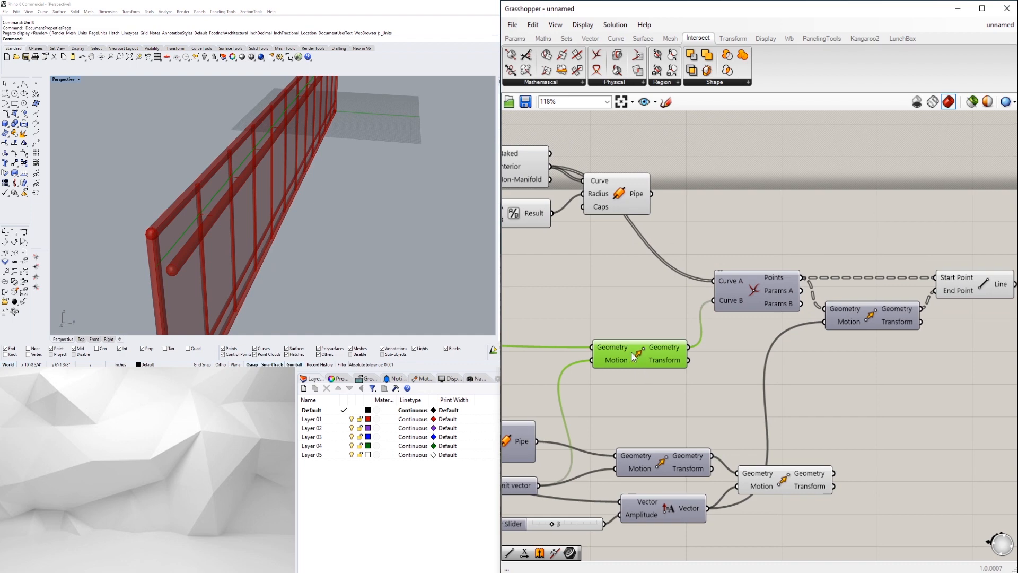
{"action": "right_click", "coordinate": [631, 353]}
{"action": "left_click", "coordinate": [663, 372]}
{"action": "left_click", "coordinate": [818, 387]}
Step: Copy the interior rails' slider, Division and Pipe components to the free space near the new Line component
{"action": "scroll", "coordinate": [817, 387], "scroll_direction": "down", "scroll_amount": 1}
{"action": "right_click_drag", "start_coordinate": [817, 387], "coordinate": [915, 441]}
{"action": "scroll", "coordinate": [710, 296], "scroll_direction": "up", "scroll_amount": 1}
{"action": "left_click_drag", "start_coordinate": [736, 290], "coordinate": [750, 290]}
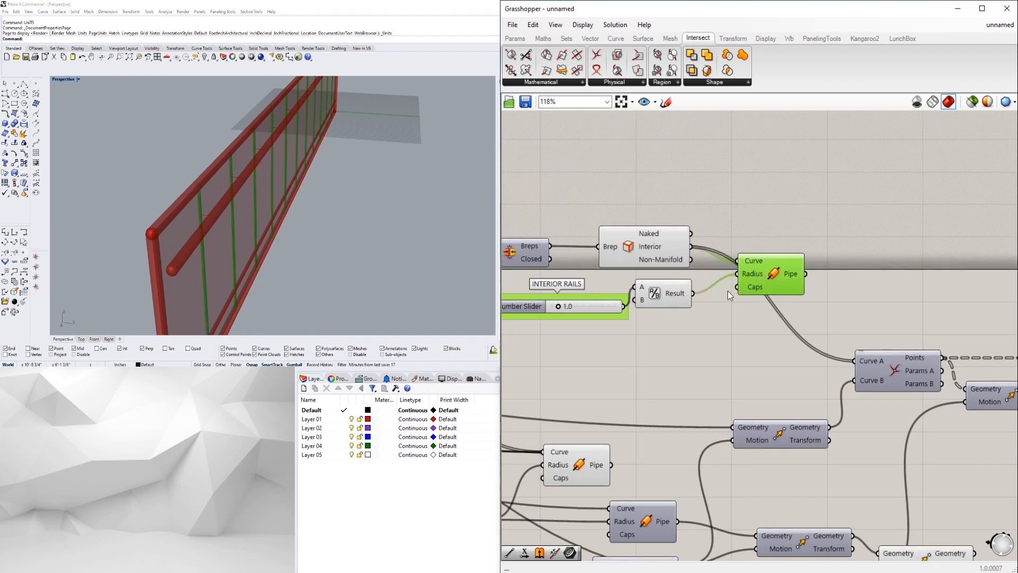
{"action": "left_click", "coordinate": [667, 298]}
{"action": "left_click", "coordinate": [758, 278], "text": "shift"}
{"action": "left_click", "coordinate": [552, 310], "text": "shift"}
{"action": "scroll", "coordinate": [652, 350], "scroll_direction": "down", "scroll_amount": 3}
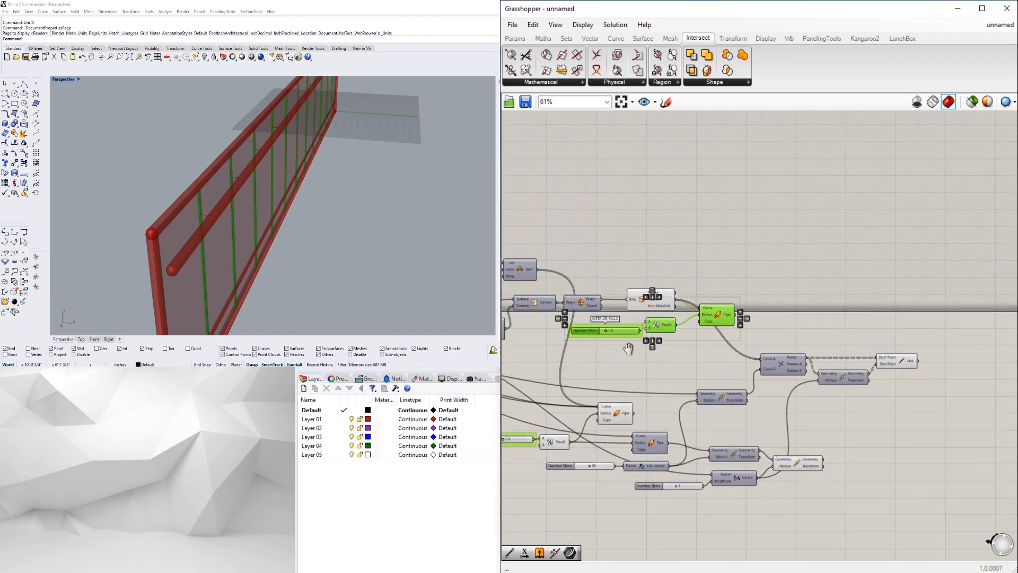
{"action": "right_click_drag", "start_coordinate": [630, 348], "coordinate": [573, 326]}
{"action": "left_click_drag", "start_coordinate": [604, 298], "coordinate": [871, 371], "text": "alt"}
Step: Connect the connector Line output to the Curve input of the copied Pipe
{"action": "scroll", "coordinate": [869, 334], "scroll_direction": "up", "scroll_amount": 3}
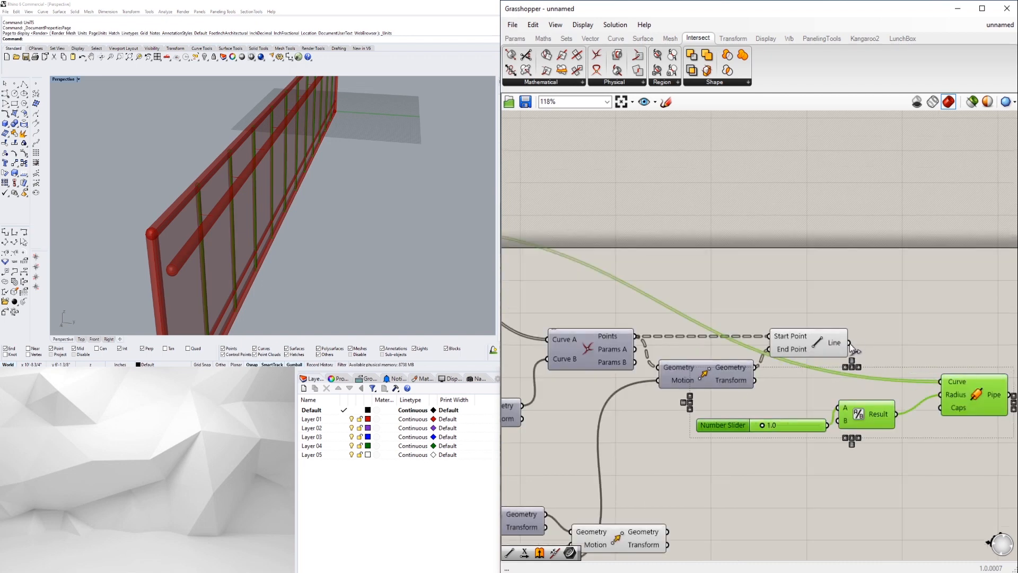
{"action": "left_click", "coordinate": [933, 361]}
{"action": "right_click_drag", "start_coordinate": [932, 336], "coordinate": [862, 329]}
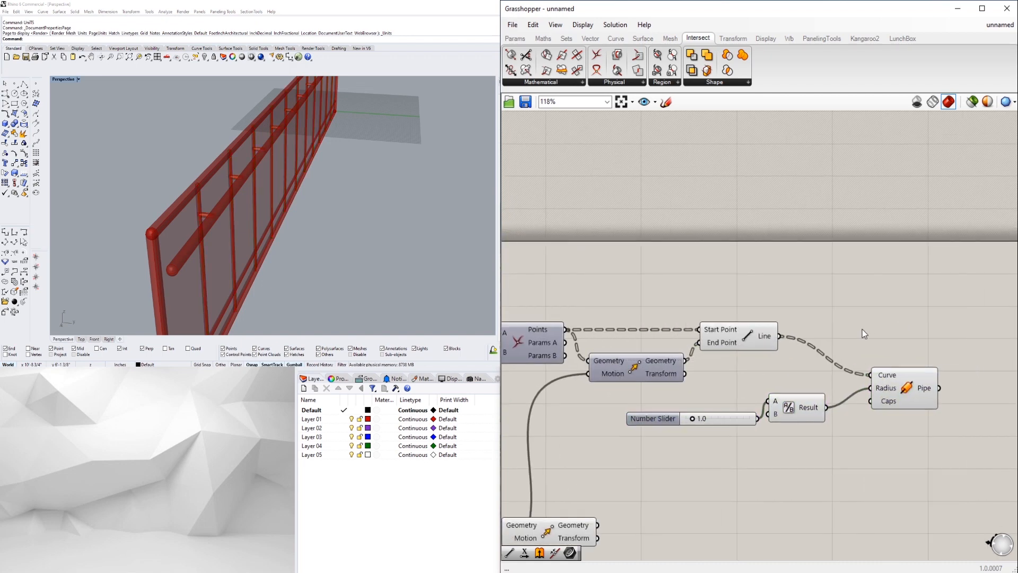
{"action": "right_click", "coordinate": [889, 412]}
Step: Arrange the copied slider, Division and Pipe components compactly beneath and beside the connector Line
{"action": "left_click_drag", "start_coordinate": [903, 391], "coordinate": [882, 391]}
{"action": "left_click_drag", "start_coordinate": [659, 421], "coordinate": [649, 402]}
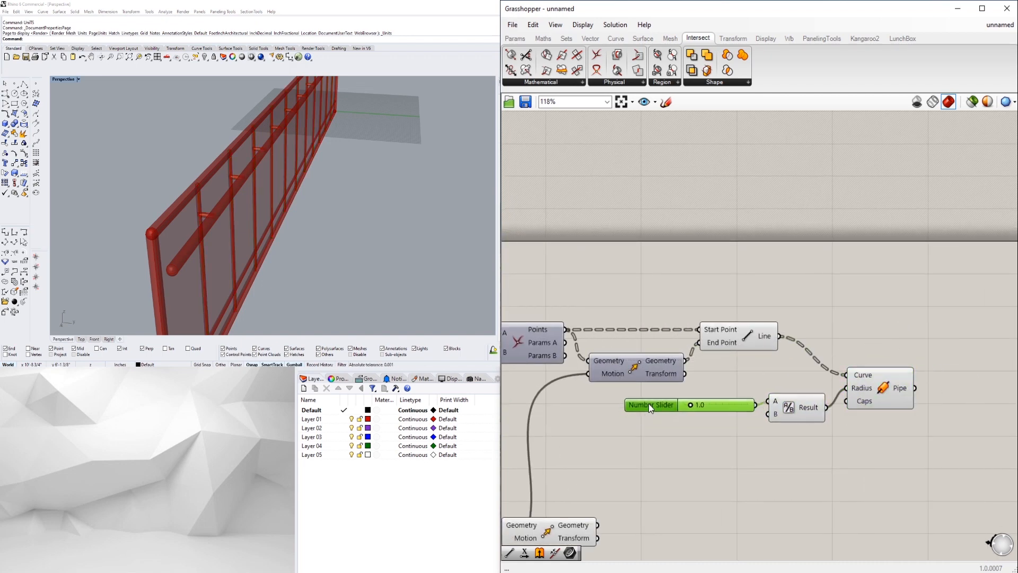
{"action": "left_click_drag", "start_coordinate": [819, 441], "coordinate": [732, 395]}
{"action": "left_click_drag", "start_coordinate": [811, 403], "coordinate": [779, 415]}
{"action": "left_click_drag", "start_coordinate": [879, 384], "coordinate": [851, 378]}
Step: Examine the whole definition from the rail divisions through to the connector pipes
{"action": "scroll", "coordinate": [835, 325], "scroll_direction": "down", "scroll_amount": 4}
{"action": "right_click_drag", "start_coordinate": [679, 307], "coordinate": [816, 310]}
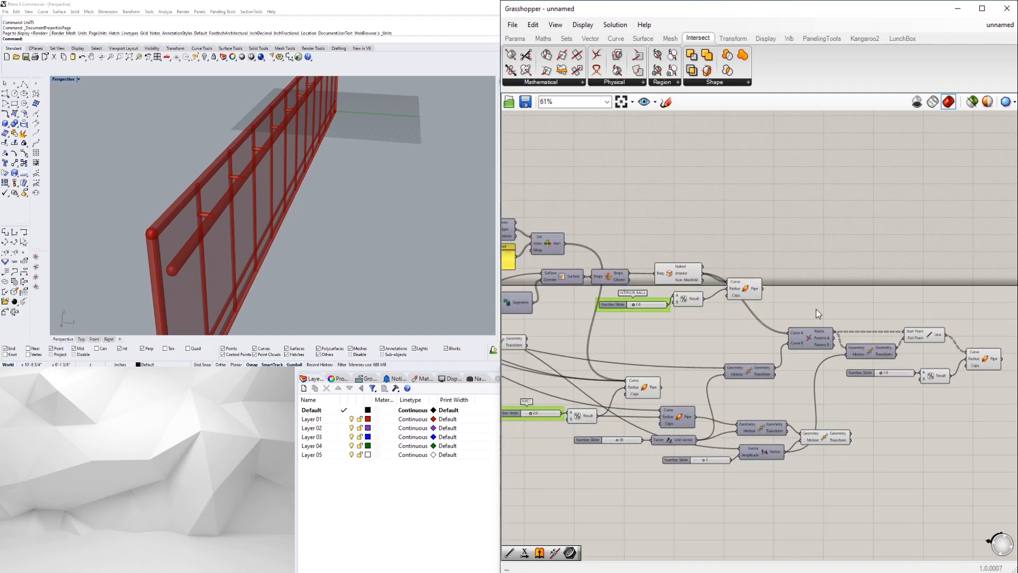
{"action": "right_click_drag", "start_coordinate": [709, 331], "coordinate": [793, 385]}
{"action": "scroll", "coordinate": [793, 385], "scroll_direction": "down", "scroll_amount": 2}
{"action": "right_click_drag", "start_coordinate": [639, 316], "coordinate": [777, 316]}
{"action": "scroll", "coordinate": [782, 316], "scroll_direction": "up", "scroll_amount": 4}
{"action": "scroll", "coordinate": [807, 324], "scroll_direction": "down", "scroll_amount": 2}
{"action": "right_click_drag", "start_coordinate": [881, 406], "coordinate": [755, 371]}
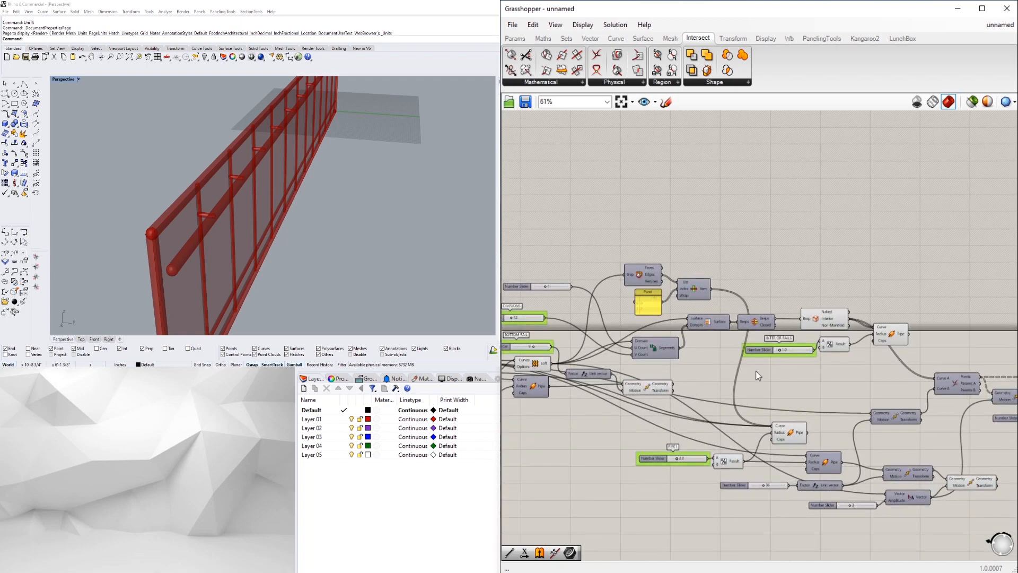
{"action": "scroll", "coordinate": [772, 392], "scroll_direction": "down", "scroll_amount": 1}
{"action": "right_click_drag", "start_coordinate": [809, 427], "coordinate": [787, 429]}
{"action": "scroll", "coordinate": [786, 430], "scroll_direction": "up", "scroll_amount": 3}
{"action": "right_click_drag", "start_coordinate": [914, 391], "coordinate": [812, 403]}
{"action": "scroll", "coordinate": [674, 417], "scroll_direction": "down", "scroll_amount": 8}
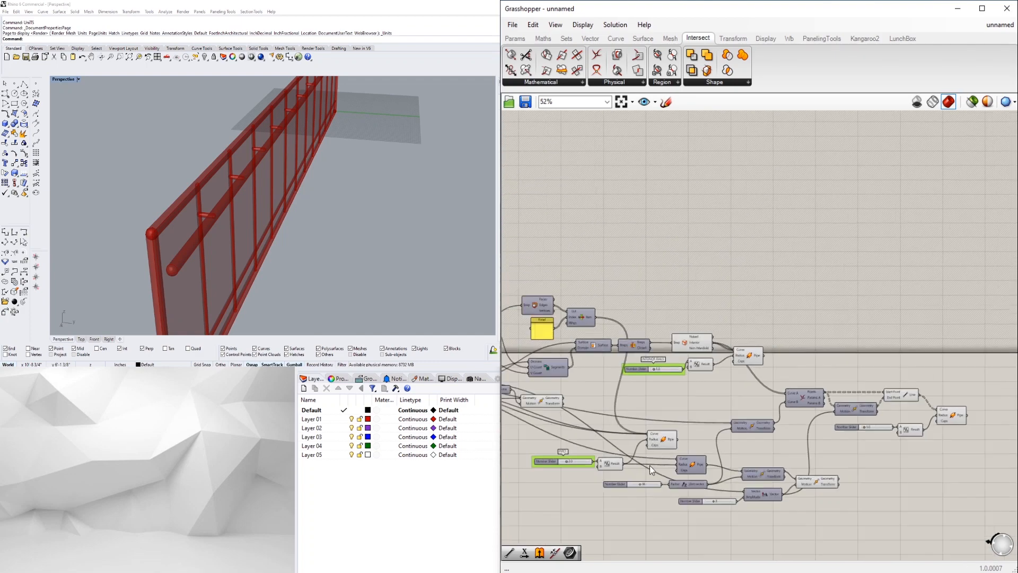
{"action": "right_click_drag", "start_coordinate": [650, 465], "coordinate": [776, 398]}
{"action": "left_click_drag", "start_coordinate": [918, 473], "coordinate": [579, 307]}
{"action": "left_click_drag", "start_coordinate": [749, 360], "coordinate": [758, 386]}
{"action": "left_click", "coordinate": [908, 406]}
Step: Group the connector pipe's number slider and name the group CONNECTION SIZE
{"action": "scroll", "coordinate": [908, 406], "scroll_direction": "up", "scroll_amount": 5}
{"action": "right_click_drag", "start_coordinate": [581, 353], "coordinate": [814, 411]}
{"action": "scroll", "coordinate": [813, 411], "scroll_direction": "up", "scroll_amount": 5}
{"action": "left_click", "coordinate": [815, 416]}
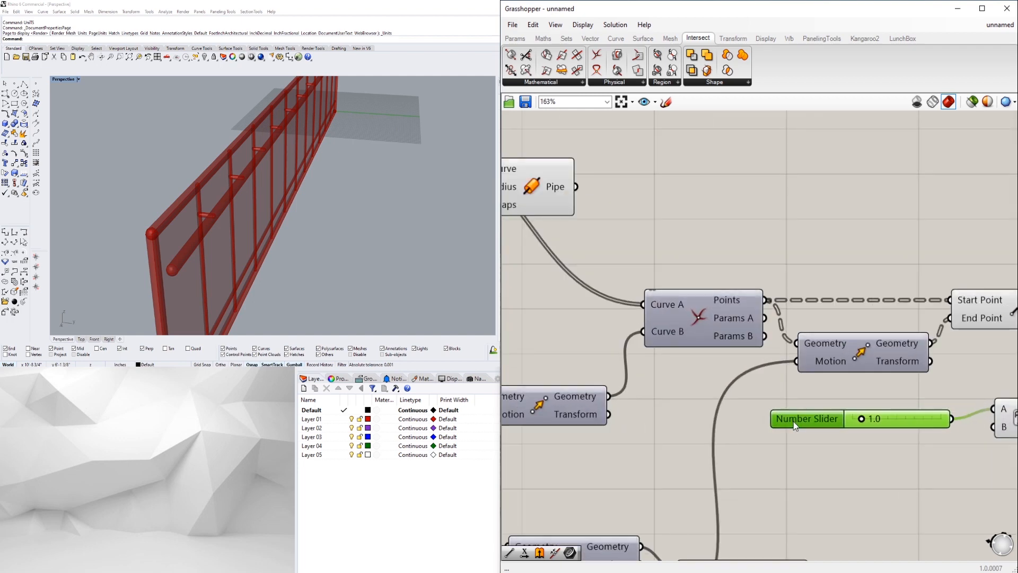
{"action": "scroll", "coordinate": [793, 421], "scroll_direction": "up", "scroll_amount": 1}
{"action": "key", "text": "ctrl+g"}
{"action": "right_click", "coordinate": [809, 403]}
{"action": "type", "text": "CONNECTION SIZE"}
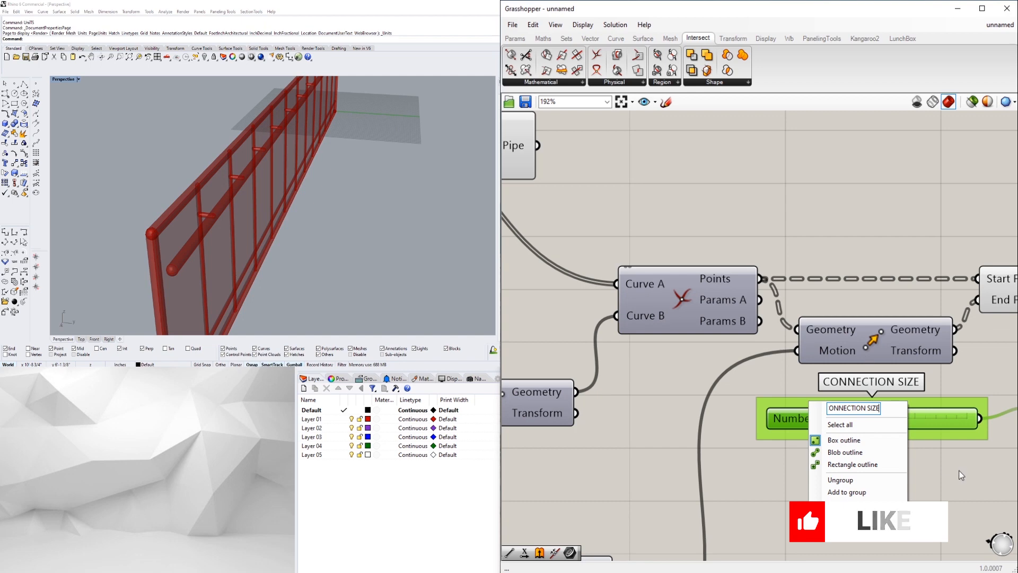
{"action": "key", "text": "Return"}
Step: Set the handrail offset slider feeding the Amplitude component to 2
{"action": "scroll", "coordinate": [879, 447], "scroll_direction": "down", "scroll_amount": 3}
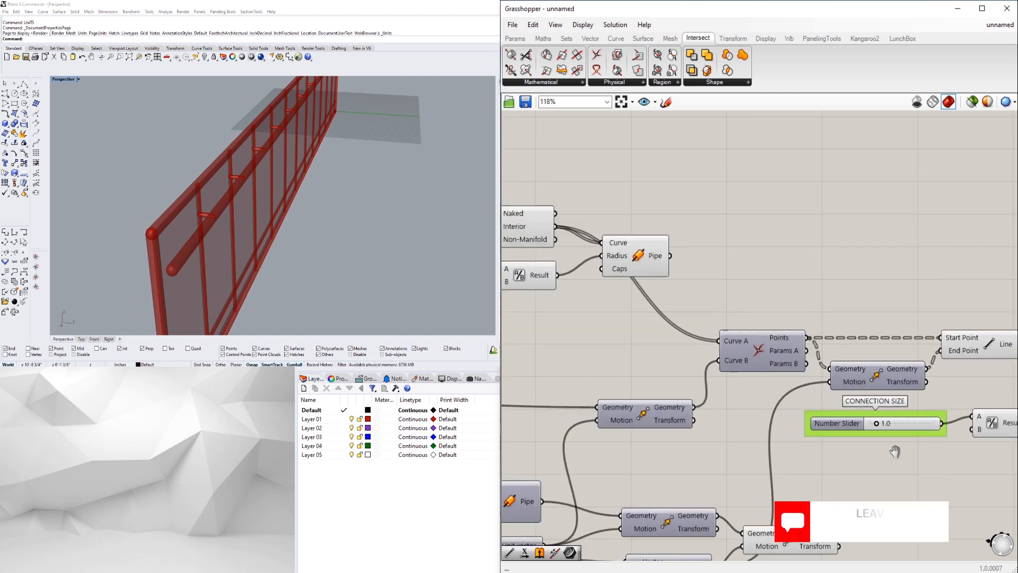
{"action": "right_click_drag", "start_coordinate": [825, 419], "coordinate": [781, 418]}
{"action": "scroll", "coordinate": [250, 204], "scroll_direction": "down", "scroll_amount": 4}
{"action": "right_click_drag", "start_coordinate": [250, 205], "coordinate": [276, 182]}
{"action": "scroll", "coordinate": [265, 186], "scroll_direction": "up", "scroll_amount": 3}
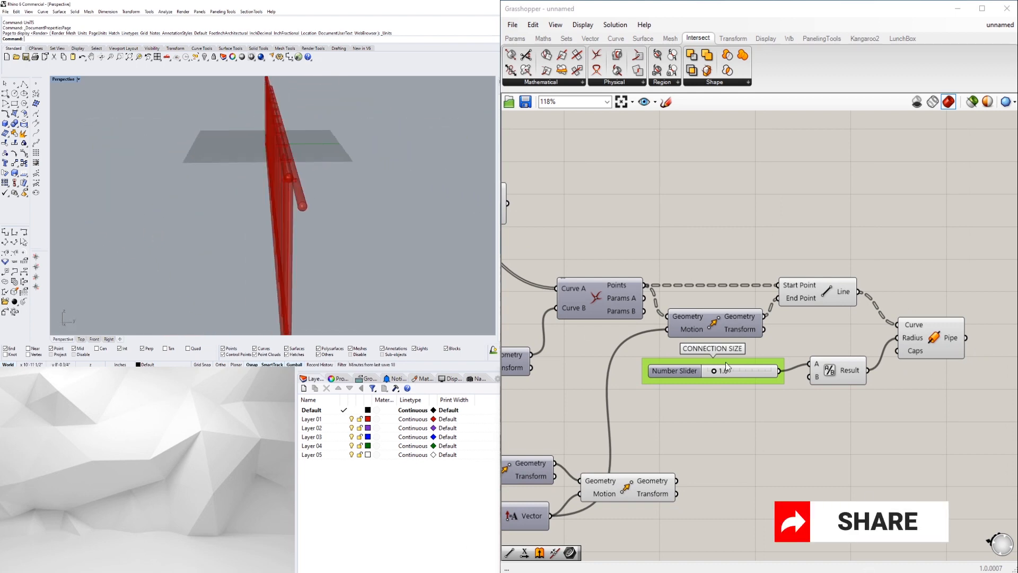
{"action": "right_click_drag", "start_coordinate": [710, 432], "coordinate": [1002, 367]}
{"action": "scroll", "coordinate": [1002, 367], "scroll_direction": "down", "scroll_amount": 1}
{"action": "scroll", "coordinate": [744, 451], "scroll_direction": "up", "scroll_amount": 8}
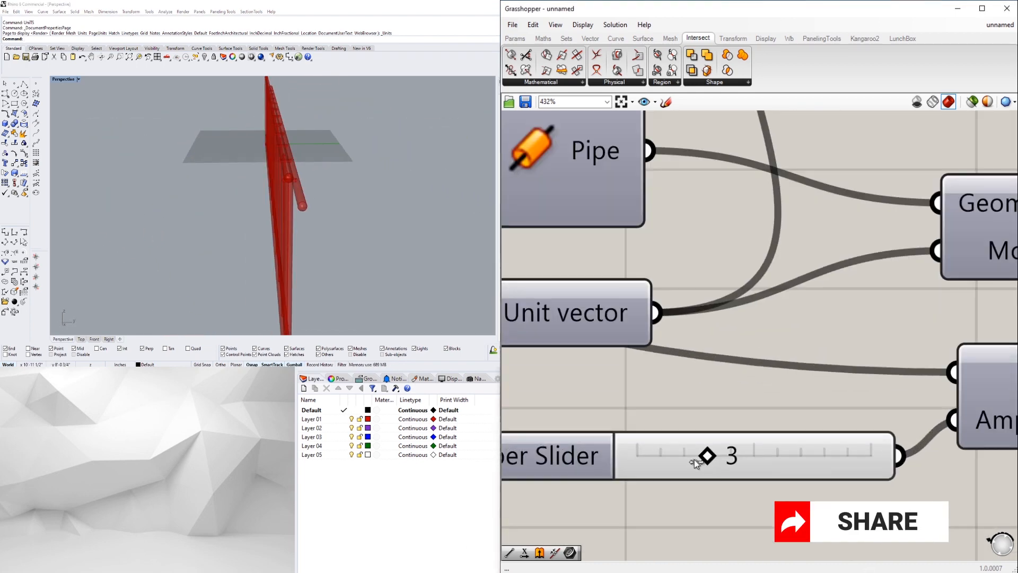
{"action": "left_click_drag", "start_coordinate": [707, 455], "coordinate": [682, 454]}
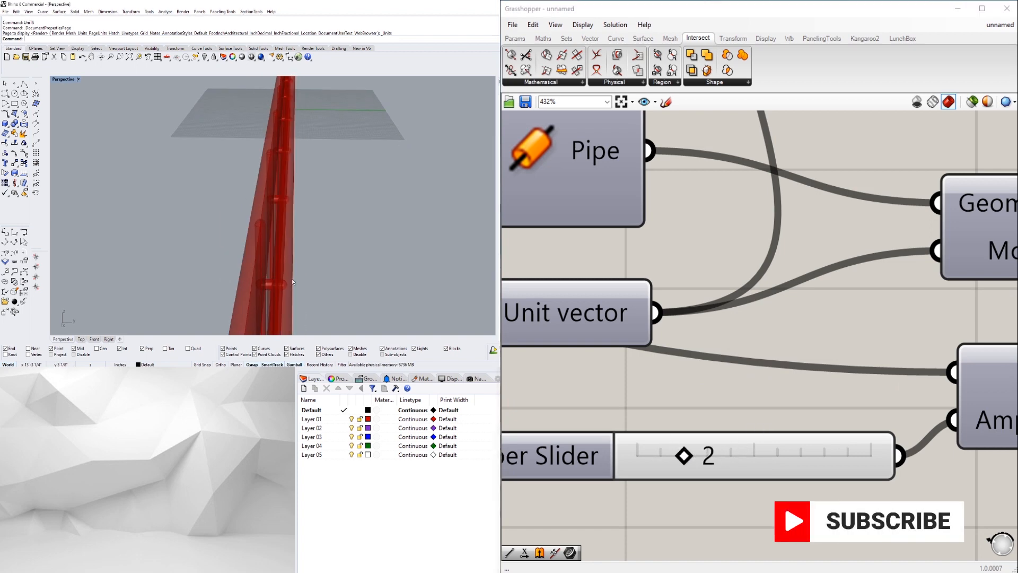
{"action": "right_click_drag", "start_coordinate": [292, 282], "coordinate": [342, 231]}
{"action": "scroll", "coordinate": [851, 231], "scroll_direction": "down", "scroll_amount": 10}
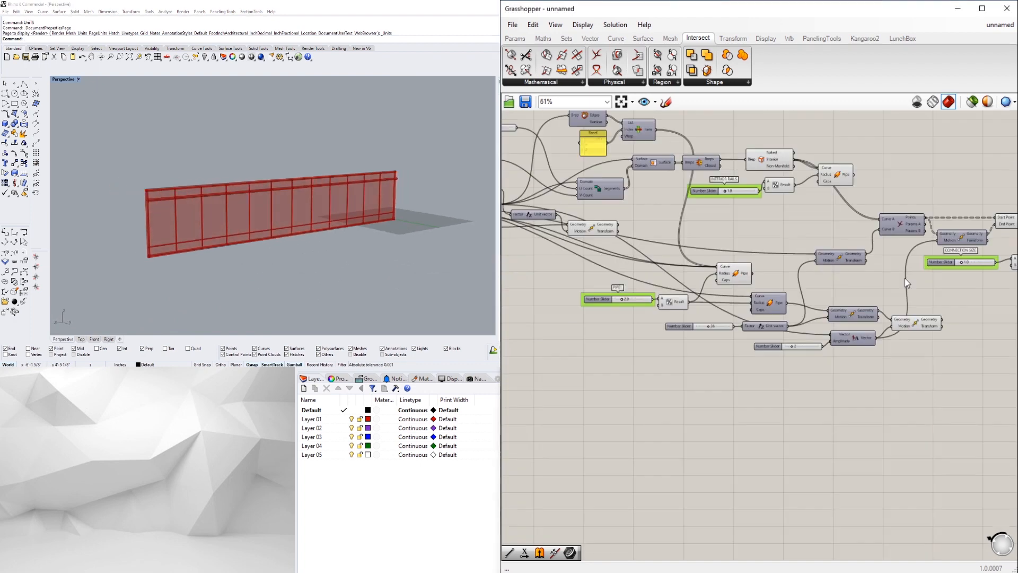
{"action": "right_click_drag", "start_coordinate": [904, 278], "coordinate": [736, 277]}
{"action": "right_click_drag", "start_coordinate": [533, 252], "coordinate": [728, 287]}
{"action": "scroll", "coordinate": [644, 268], "scroll_direction": "up", "scroll_amount": 2}
{"action": "scroll", "coordinate": [644, 268], "scroll_direction": "down", "scroll_amount": 1}
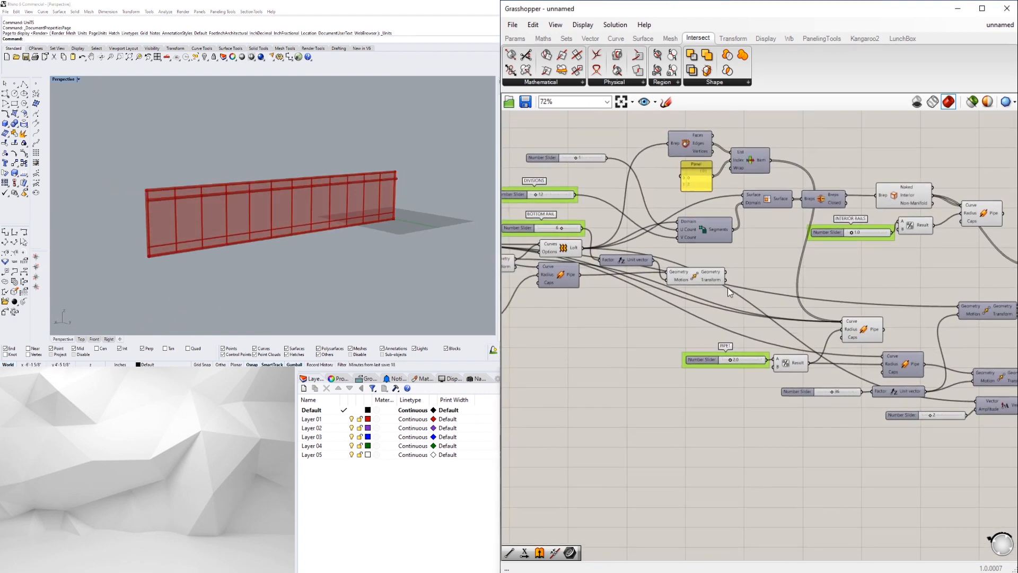
Step: Turn on the preview of the Isotrim component that splits the railing surface into panels
{"action": "right_click_drag", "start_coordinate": [569, 255], "coordinate": [723, 259]}
{"action": "right_click_drag", "start_coordinate": [938, 286], "coordinate": [734, 287]}
{"action": "right_click_drag", "start_coordinate": [873, 295], "coordinate": [741, 319]}
{"action": "right_click_drag", "start_coordinate": [832, 308], "coordinate": [992, 298]}
{"action": "scroll", "coordinate": [992, 298], "scroll_direction": "down", "scroll_amount": 2}
{"action": "scroll", "coordinate": [675, 309], "scroll_direction": "up", "scroll_amount": 3}
{"action": "right_click_drag", "start_coordinate": [684, 302], "coordinate": [669, 361]}
{"action": "right_click_drag", "start_coordinate": [867, 329], "coordinate": [782, 333]}
{"action": "right_click", "coordinate": [817, 260]}
{"action": "left_click", "coordinate": [843, 277]}
Step: Examine the Isotrim panels within the railing from both ends of the model
{"action": "left_click", "coordinate": [438, 188]}
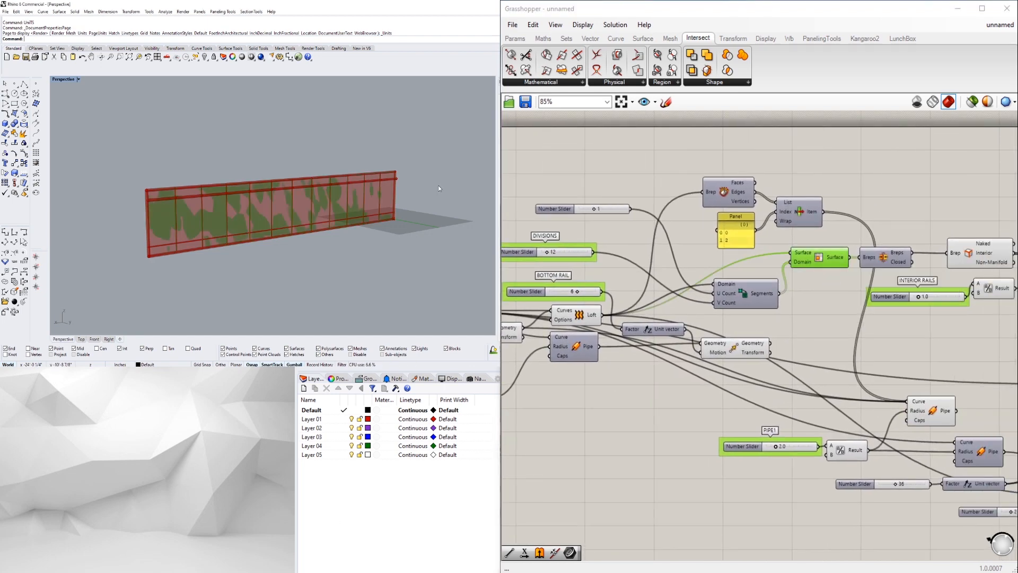
{"action": "right_click_drag", "start_coordinate": [438, 188], "coordinate": [312, 224]}
{"action": "left_click", "coordinate": [723, 138]}
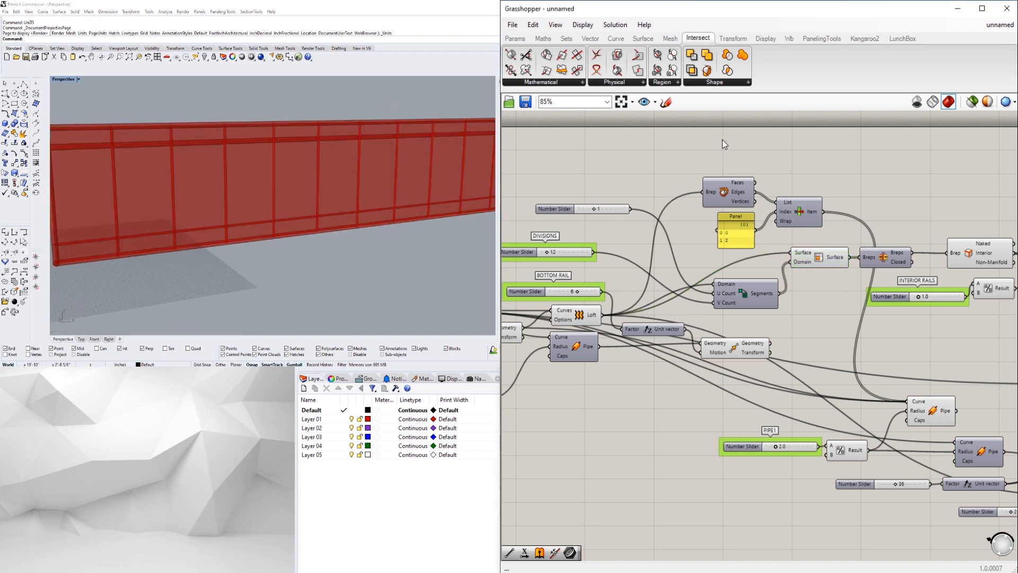
{"action": "scroll", "coordinate": [864, 184], "scroll_direction": "down", "scroll_amount": 2}
{"action": "right_click_drag", "start_coordinate": [864, 185], "coordinate": [782, 249]}
{"action": "scroll", "coordinate": [780, 254], "scroll_direction": "up", "scroll_amount": 1}
{"action": "left_click", "coordinate": [747, 302]}
{"action": "right_click_drag", "start_coordinate": [221, 216], "coordinate": [406, 208], "text": "shift"}
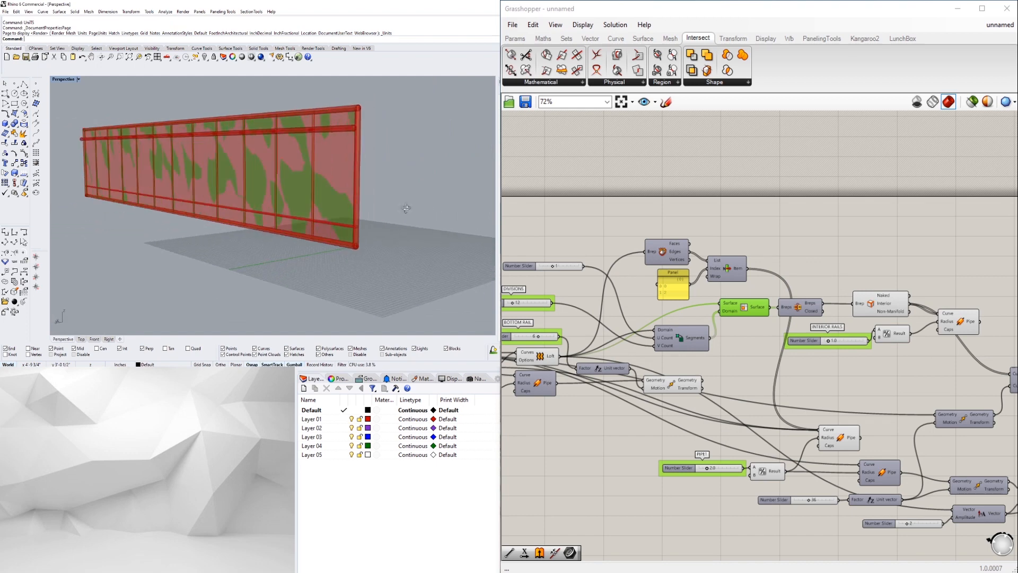
Step: Turn off the preview of the base line, Move, Loft, Pipe and bottom rail components together
{"action": "right_click_drag", "start_coordinate": [808, 290], "coordinate": [991, 281]}
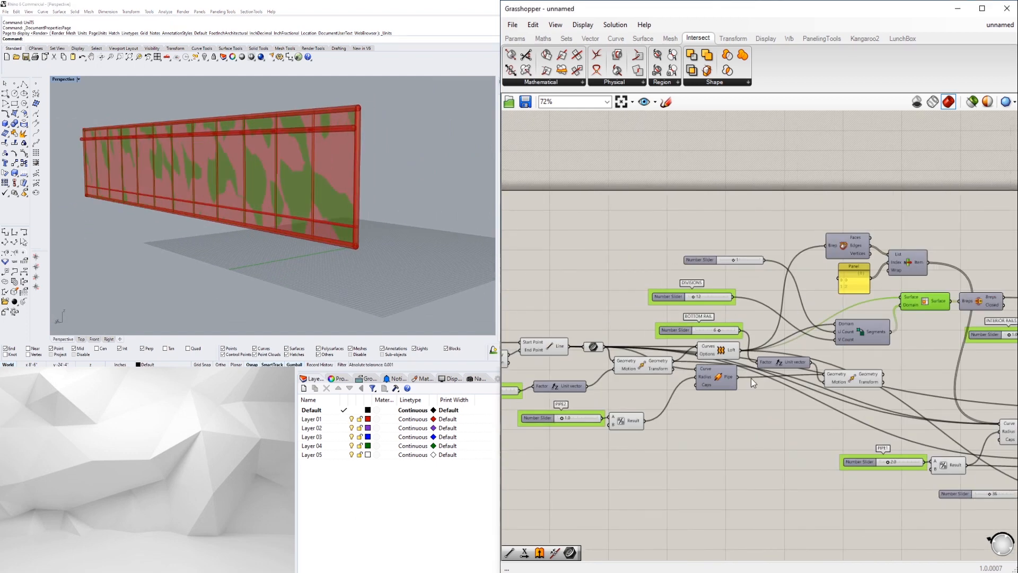
{"action": "scroll", "coordinate": [800, 415], "scroll_direction": "down", "scroll_amount": 1}
{"action": "left_click", "coordinate": [859, 438]}
{"action": "left_click_drag", "start_coordinate": [863, 439], "coordinate": [522, 328]}
{"action": "middle_click", "coordinate": [570, 320]}
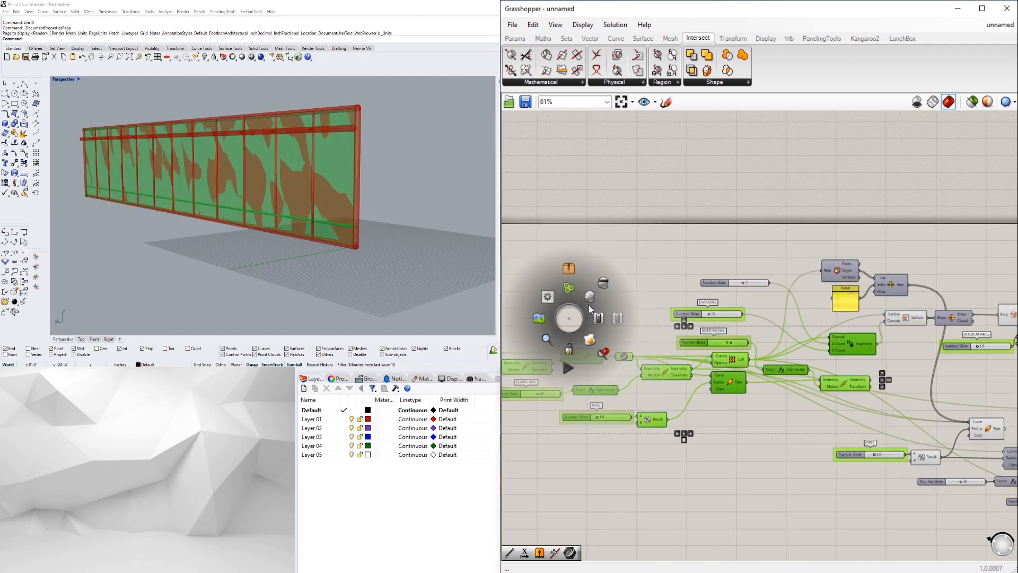
{"action": "left_click", "coordinate": [606, 283]}
{"action": "left_click", "coordinate": [740, 250]}
Step: Turn off the preview of the Brep Edges component that feeds the interior rail pipes
{"action": "right_click_drag", "start_coordinate": [922, 301], "coordinate": [778, 313]}
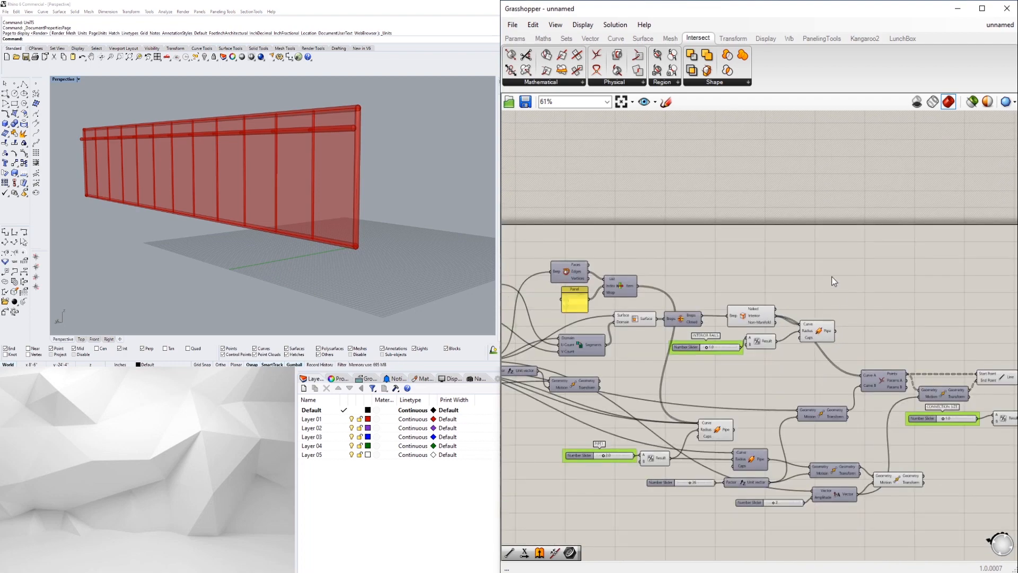
{"action": "scroll", "coordinate": [833, 281], "scroll_direction": "down", "scroll_amount": 1}
{"action": "right_click", "coordinate": [763, 313]}
{"action": "left_click", "coordinate": [751, 287]}
{"action": "scroll", "coordinate": [761, 330], "scroll_direction": "up", "scroll_amount": 4}
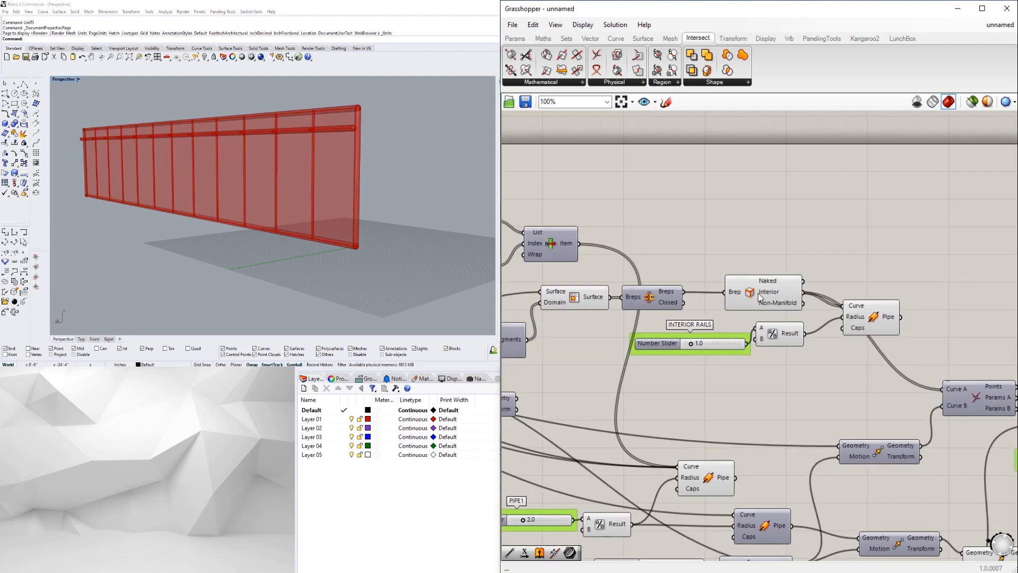
{"action": "right_click", "coordinate": [750, 290]}
{"action": "left_click", "coordinate": [770, 312]}
{"action": "left_click", "coordinate": [823, 273]}
Step: Group the number slider feeding the Amplitude component and name the group OFFSET
{"action": "scroll", "coordinate": [823, 273], "scroll_direction": "down", "scroll_amount": 2}
{"action": "right_click_drag", "start_coordinate": [987, 398], "coordinate": [753, 403]}
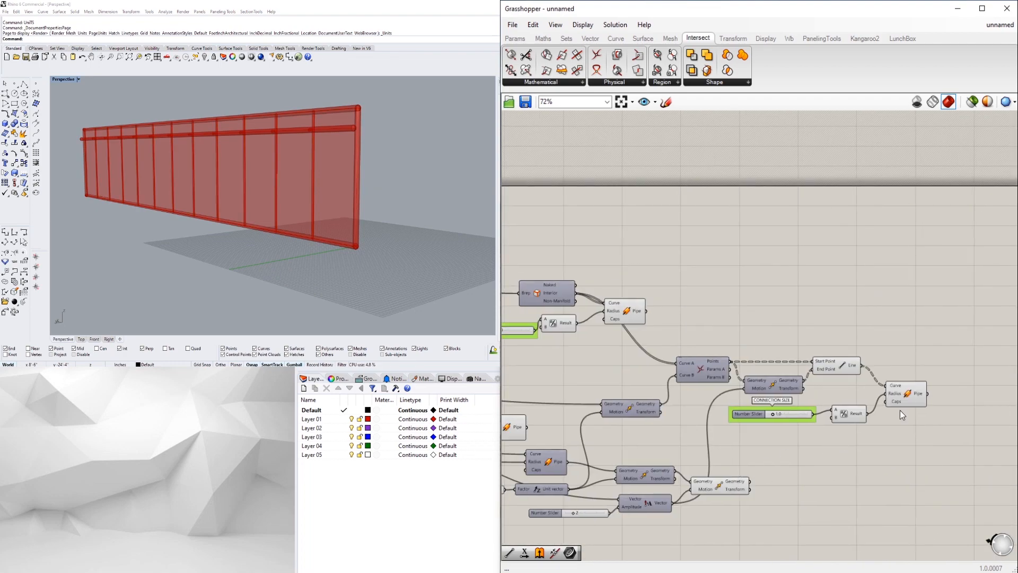
{"action": "right_click_drag", "start_coordinate": [445, 196], "coordinate": [424, 212]}
{"action": "left_click", "coordinate": [656, 289]}
{"action": "right_click_drag", "start_coordinate": [819, 431], "coordinate": [882, 426]}
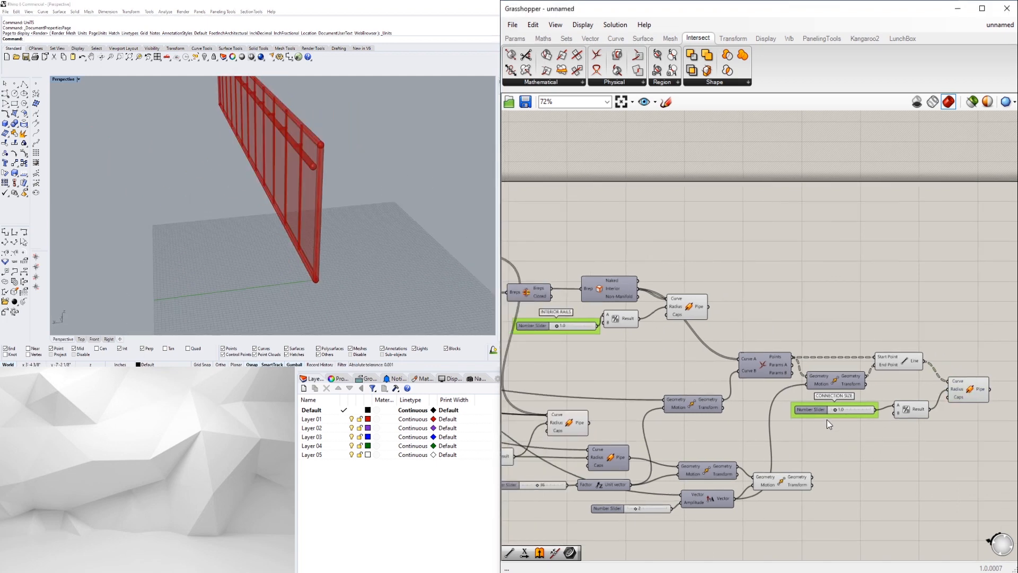
{"action": "scroll", "coordinate": [816, 412], "scroll_direction": "up", "scroll_amount": 5}
{"action": "scroll", "coordinate": [793, 412], "scroll_direction": "down", "scroll_amount": 8}
{"action": "scroll", "coordinate": [691, 451], "scroll_direction": "up", "scroll_amount": 5}
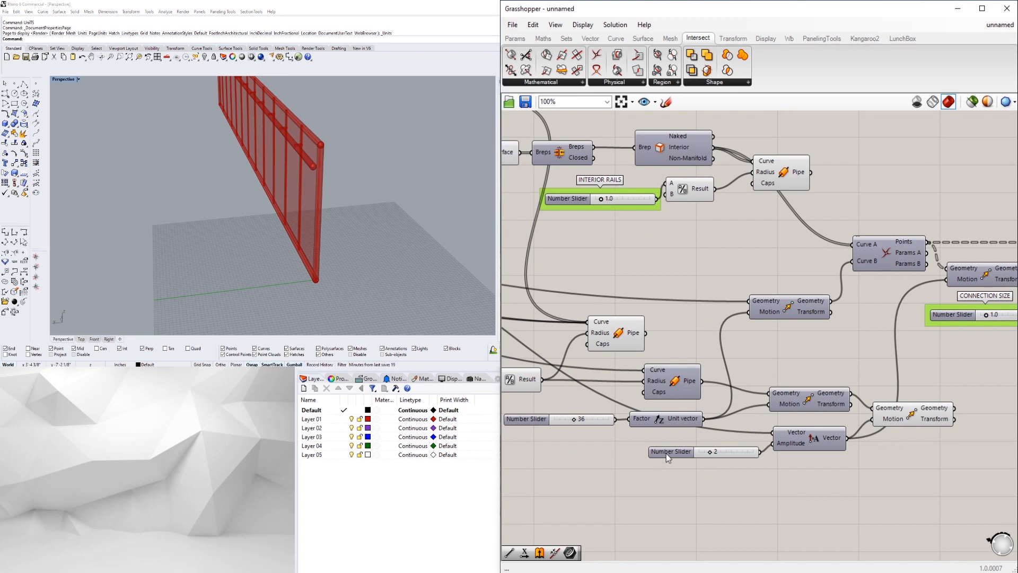
{"action": "scroll", "coordinate": [653, 462], "scroll_direction": "up", "scroll_amount": 5}
{"action": "right_click", "coordinate": [691, 450]}
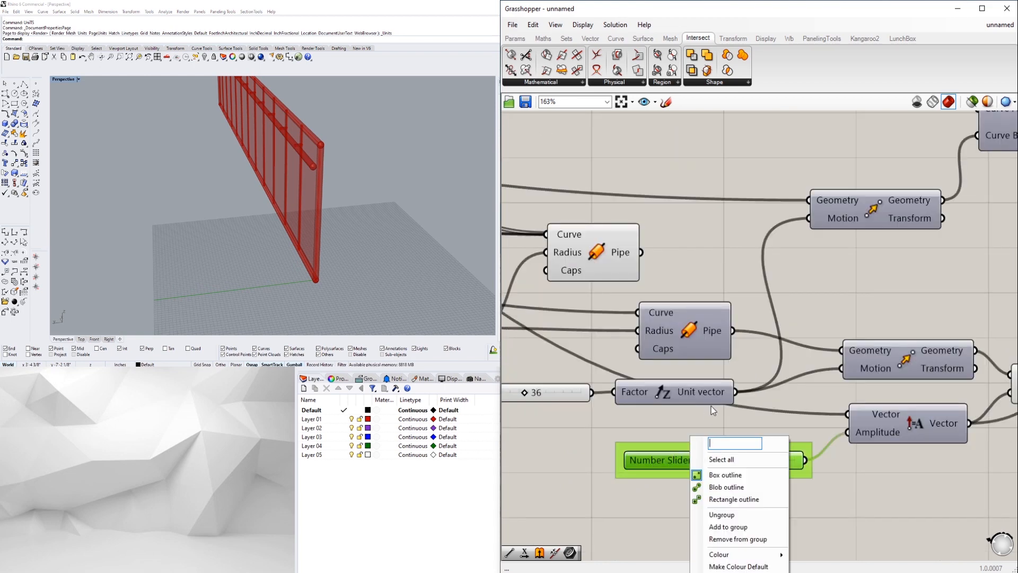
{"action": "left_click", "coordinate": [625, 490]}
Step: Change the OFFSET slider's rounding to floating-point numbers with three decimal digits
{"action": "left_click", "coordinate": [653, 465]}
{"action": "right_click", "coordinate": [653, 465]}
{"action": "left_click", "coordinate": [650, 434]}
{"action": "right_click", "coordinate": [653, 465]}
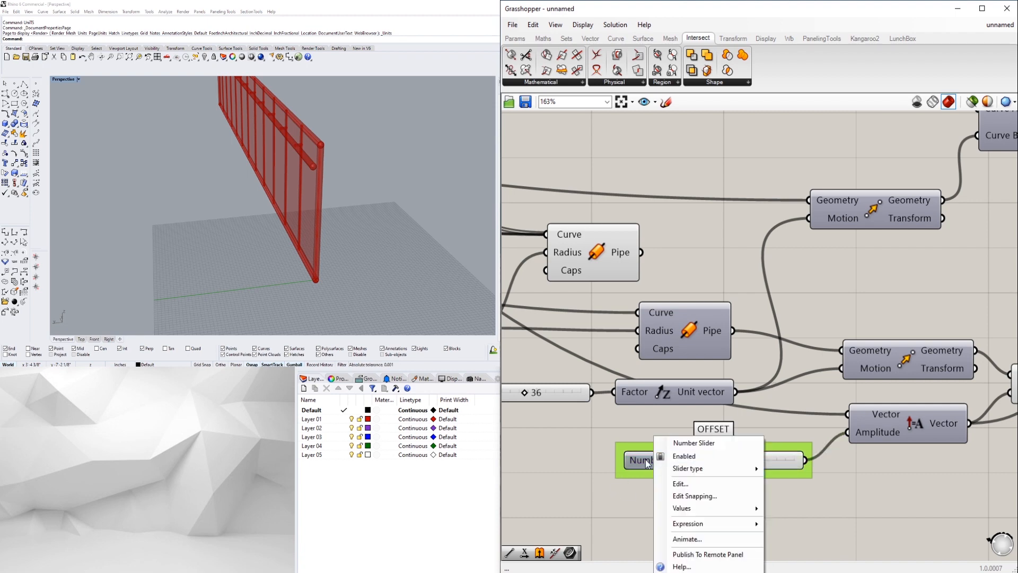
{"action": "scroll", "coordinate": [628, 456], "scroll_direction": "up", "scroll_amount": 4}
{"action": "left_click", "coordinate": [680, 484]}
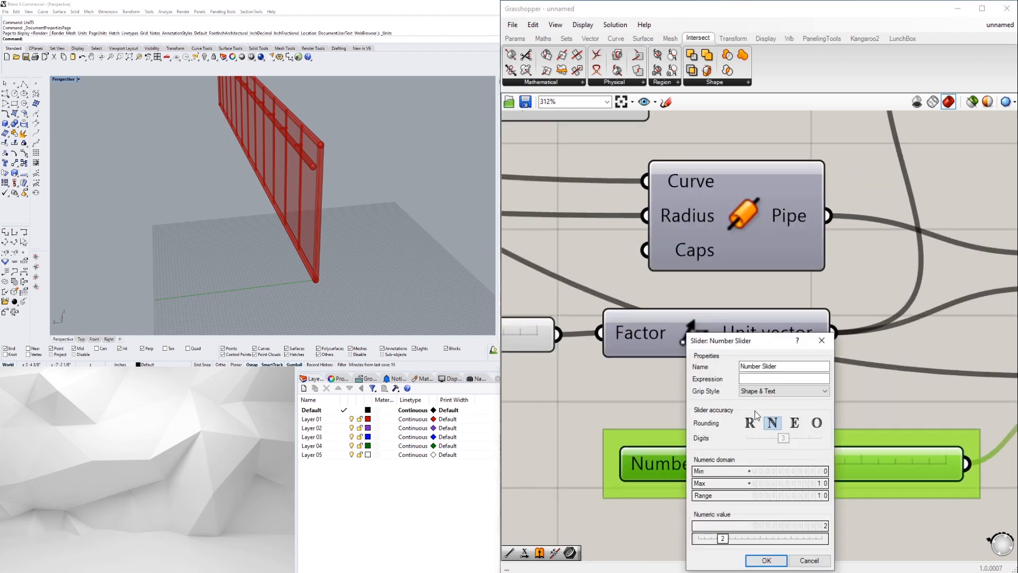
{"action": "left_click", "coordinate": [766, 558]}
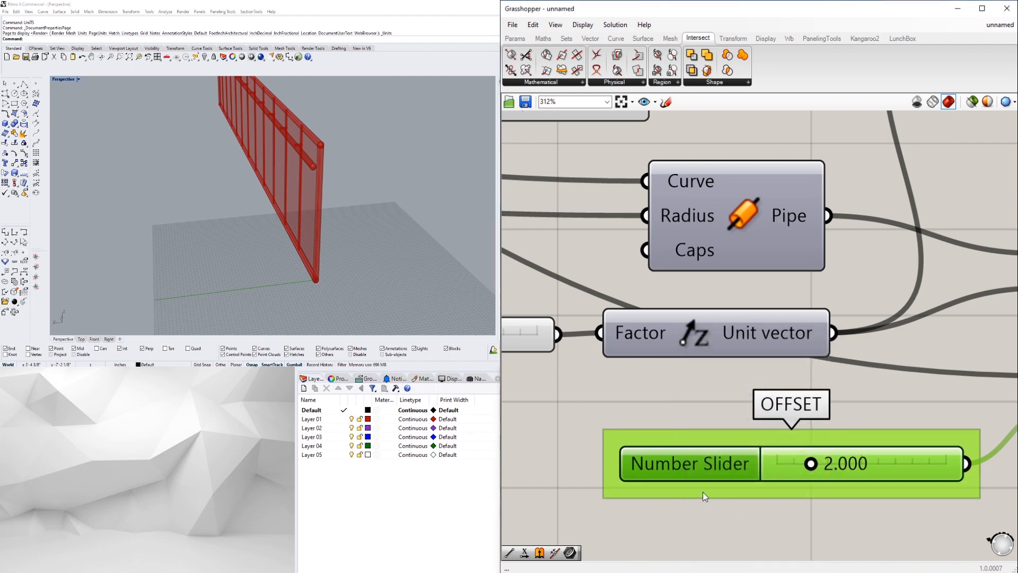
Step: Group the number slider feeding the handrail's Unit Z factor and name the group HANDRAIL
{"action": "scroll", "coordinate": [701, 493], "scroll_direction": "down", "scroll_amount": 3}
{"action": "scroll", "coordinate": [734, 398], "scroll_direction": "up", "scroll_amount": 2}
{"action": "left_click", "coordinate": [734, 399]}
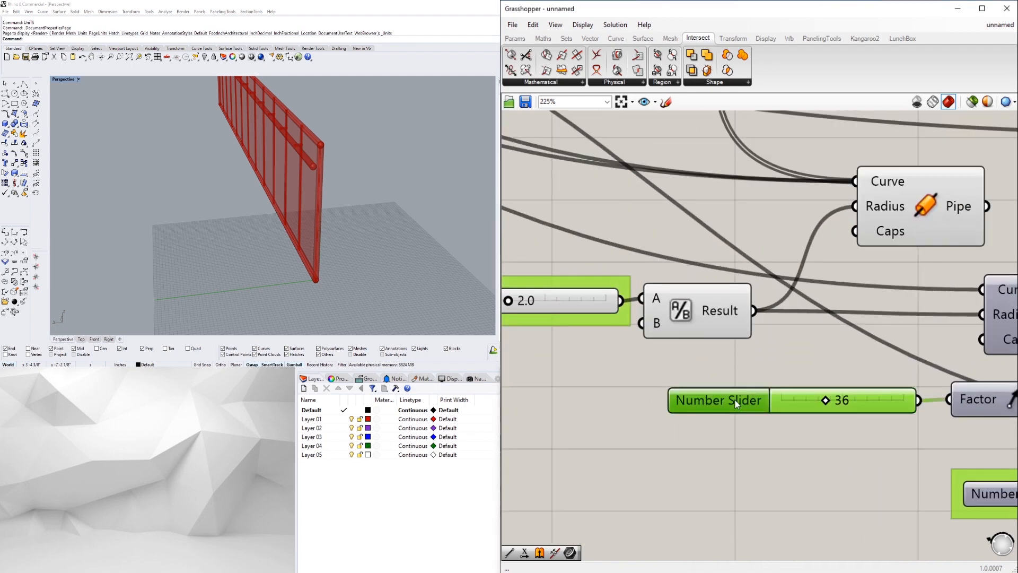
{"action": "type", "text": "Hatch"}
{"action": "right_click_drag", "start_coordinate": [759, 384], "coordinate": [751, 390]}
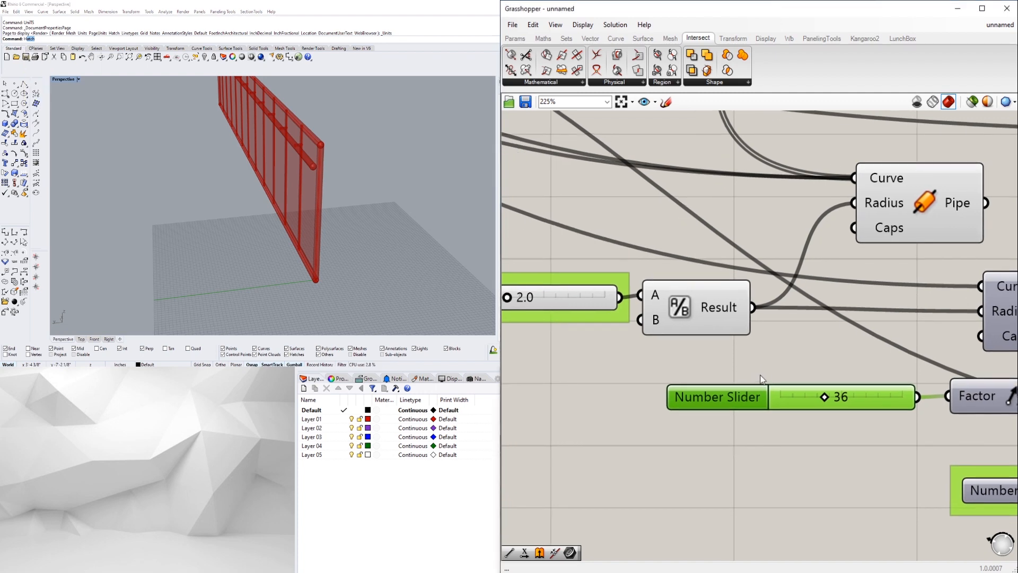
{"action": "key", "text": "ctrl+g"}
{"action": "right_click", "coordinate": [773, 394]}
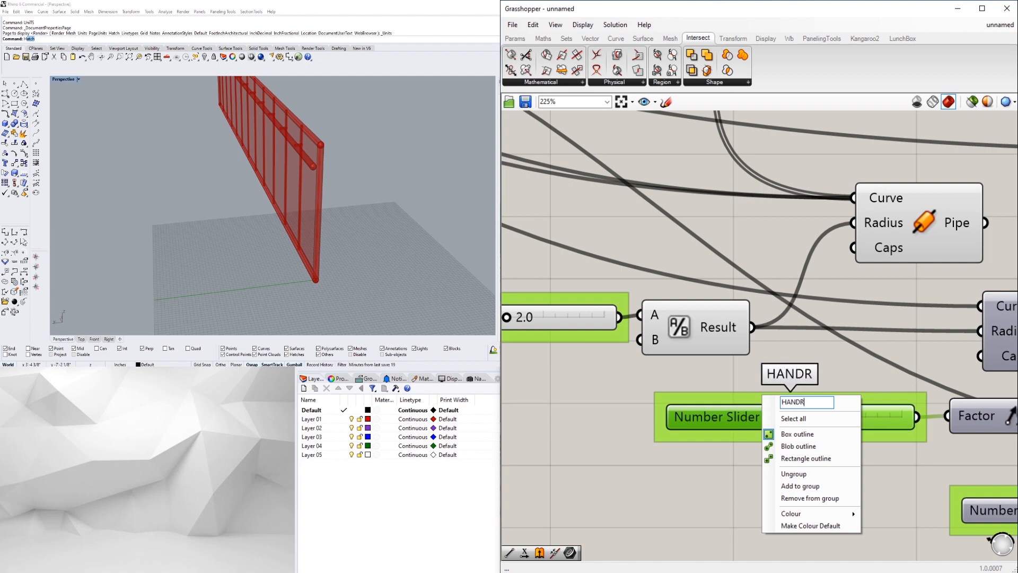
{"action": "left_click", "coordinate": [714, 479]}
Step: Group the U Count number slider, name the group VERTICAL, and nudge it closer to the DIVISIONS group
{"action": "scroll", "coordinate": [726, 456], "scroll_direction": "down", "scroll_amount": 6}
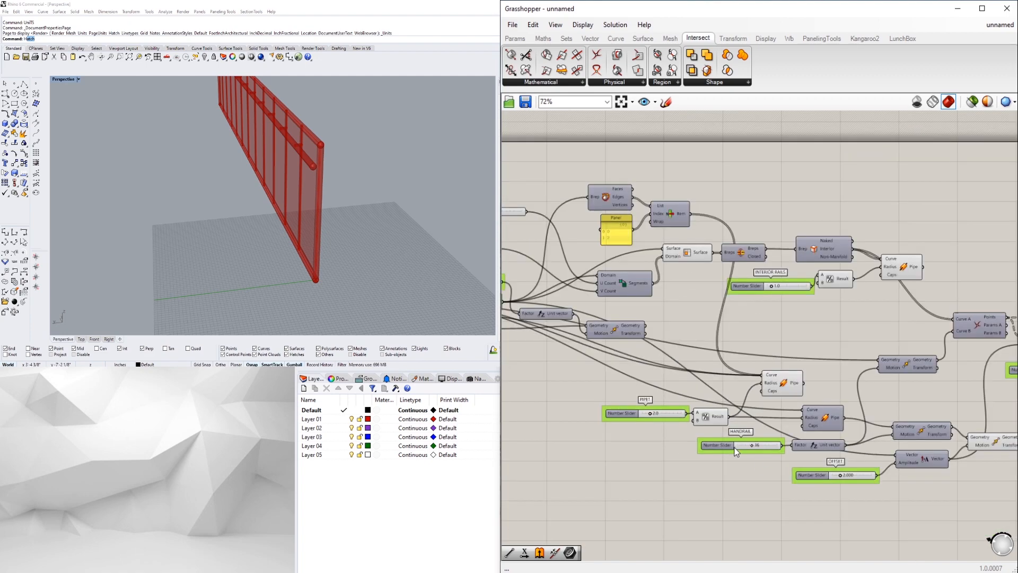
{"action": "scroll", "coordinate": [739, 227], "scroll_direction": "up", "scroll_amount": 3}
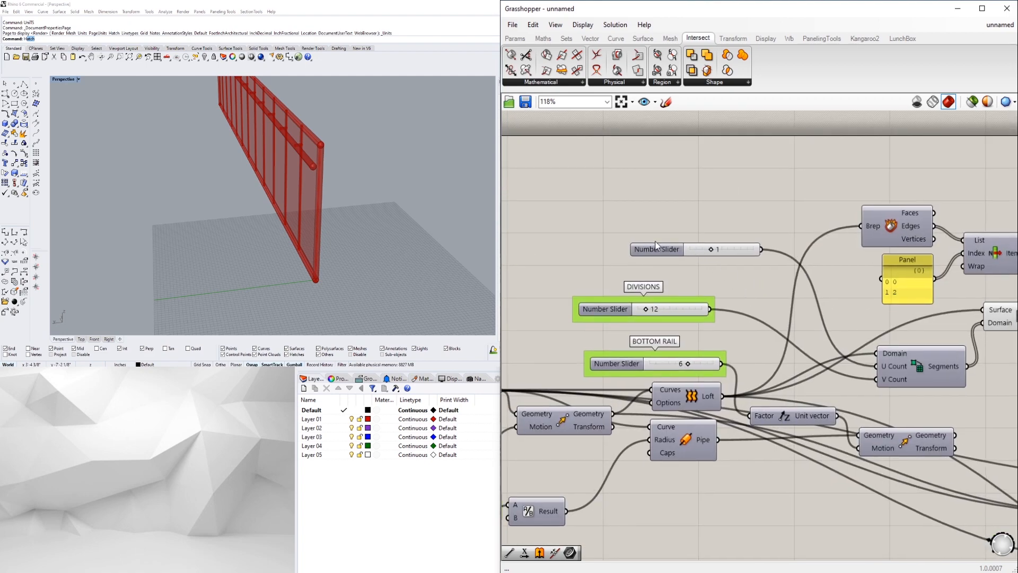
{"action": "type", "text": "HH"}
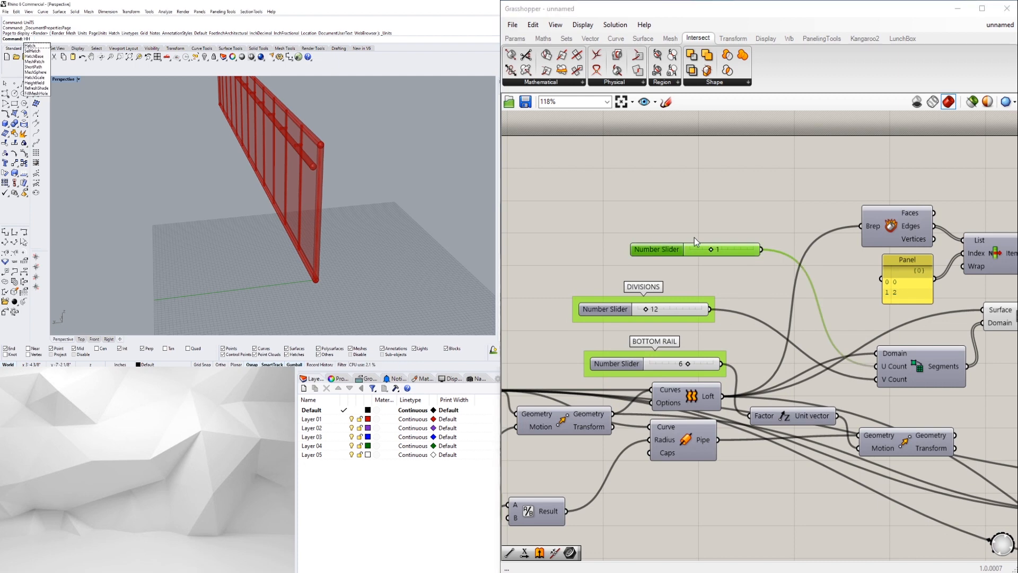
{"action": "scroll", "coordinate": [701, 229], "scroll_direction": "up", "scroll_amount": 2}
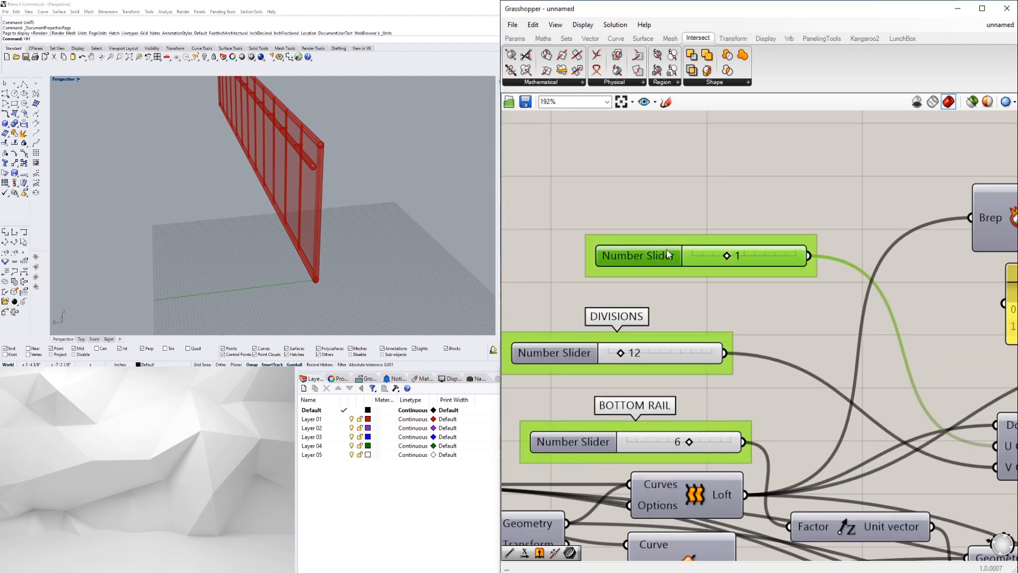
{"action": "right_click", "coordinate": [672, 238]}
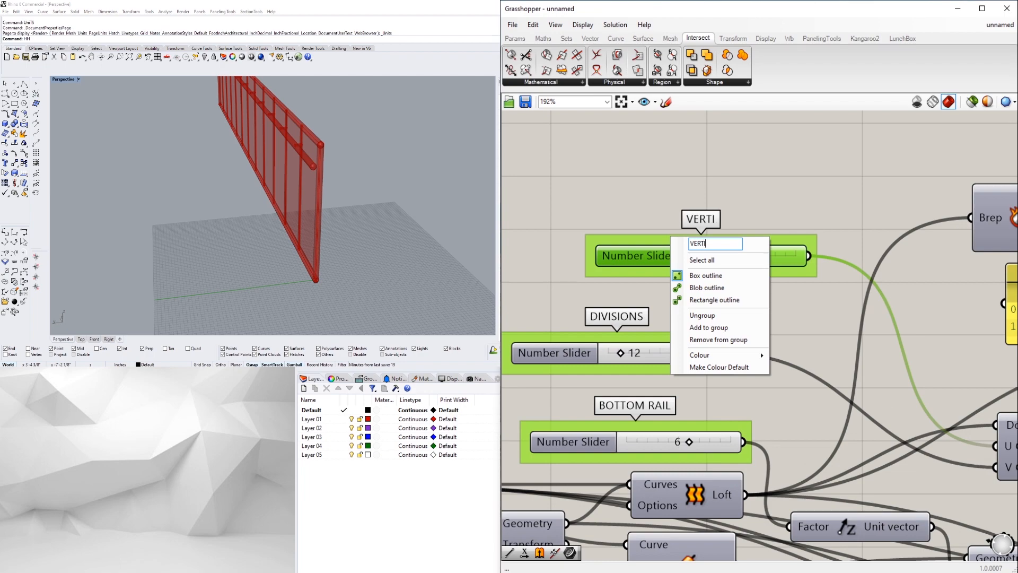
{"action": "scroll", "coordinate": [811, 185], "scroll_direction": "down", "scroll_amount": 3}
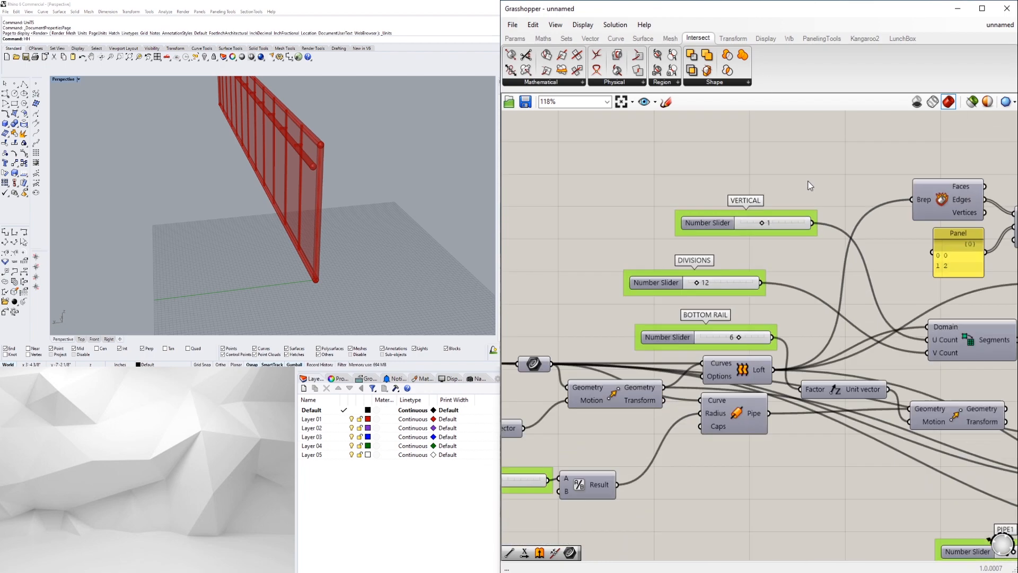
{"action": "left_click_drag", "start_coordinate": [714, 224], "coordinate": [704, 231]}
{"action": "left_click_drag", "start_coordinate": [774, 146], "coordinate": [659, 285]}
{"action": "left_click", "coordinate": [717, 155]}
Step: Examine the whole definition's layout from the base line through to the handrail and connector components
{"action": "scroll", "coordinate": [744, 274], "scroll_direction": "down", "scroll_amount": 6}
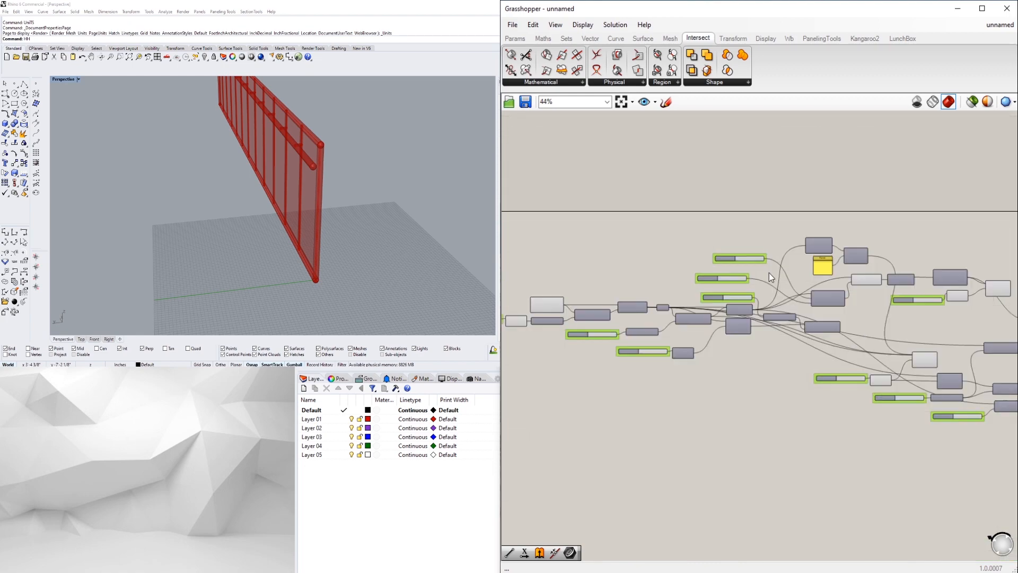
{"action": "scroll", "coordinate": [638, 334], "scroll_direction": "up", "scroll_amount": 3}
{"action": "right_click_drag", "start_coordinate": [645, 356], "coordinate": [730, 302]}
{"action": "scroll", "coordinate": [674, 297], "scroll_direction": "down", "scroll_amount": 8}
{"action": "scroll", "coordinate": [853, 306], "scroll_direction": "up", "scroll_amount": 4}
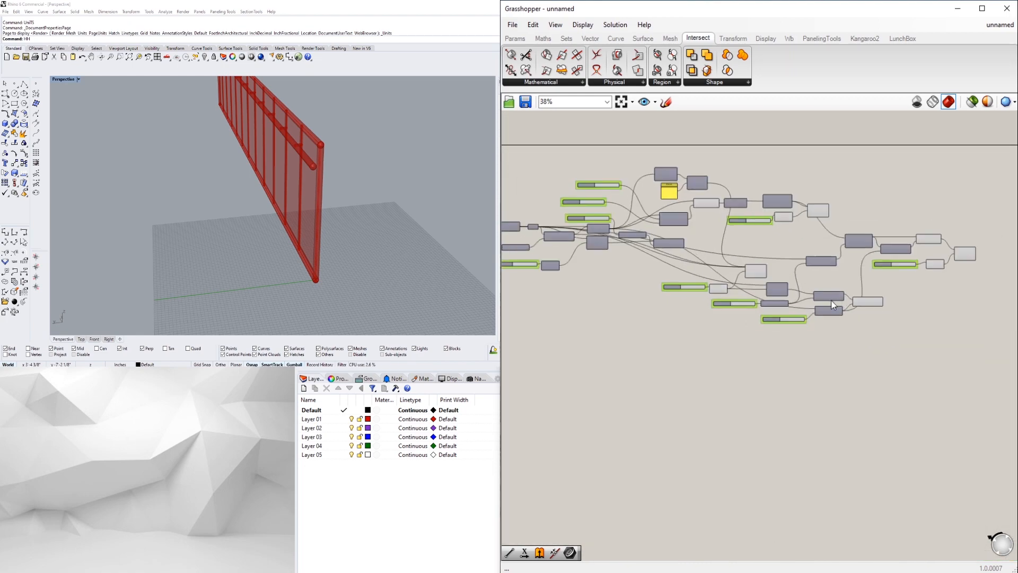
{"action": "scroll", "coordinate": [827, 328], "scroll_direction": "down", "scroll_amount": 4}
{"action": "scroll", "coordinate": [829, 334], "scroll_direction": "up", "scroll_amount": 5}
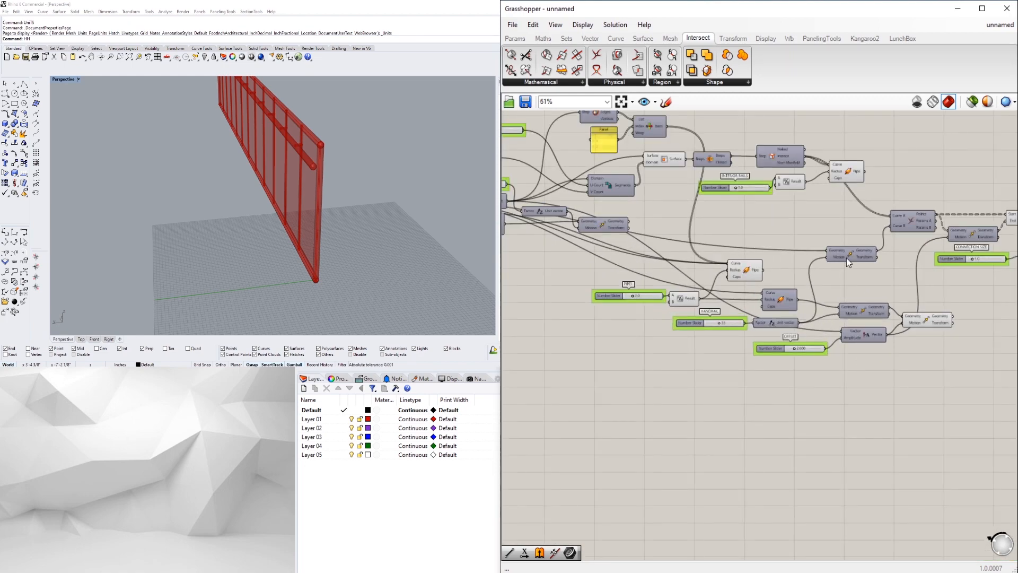
{"action": "scroll", "coordinate": [849, 265], "scroll_direction": "down", "scroll_amount": 2}
{"action": "scroll", "coordinate": [902, 382], "scroll_direction": "down", "scroll_amount": 2}
{"action": "left_click_drag", "start_coordinate": [968, 402], "coordinate": [671, 270]}
{"action": "scroll", "coordinate": [717, 316], "scroll_direction": "up", "scroll_amount": 2}
{"action": "left_click", "coordinate": [890, 187]}
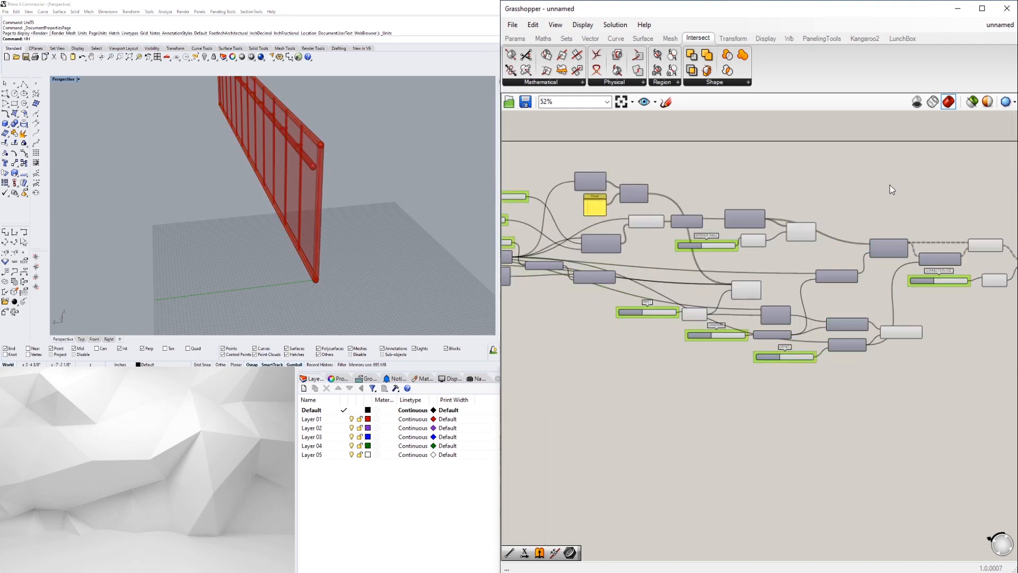
Step: Reposition the INTERIOR RAILS slider, its Division component and the PIPE1 slider to tidy their wiring
{"action": "scroll", "coordinate": [795, 253], "scroll_direction": "up", "scroll_amount": 3}
{"action": "scroll", "coordinate": [762, 307], "scroll_direction": "down", "scroll_amount": 3}
{"action": "scroll", "coordinate": [648, 277], "scroll_direction": "up", "scroll_amount": 3}
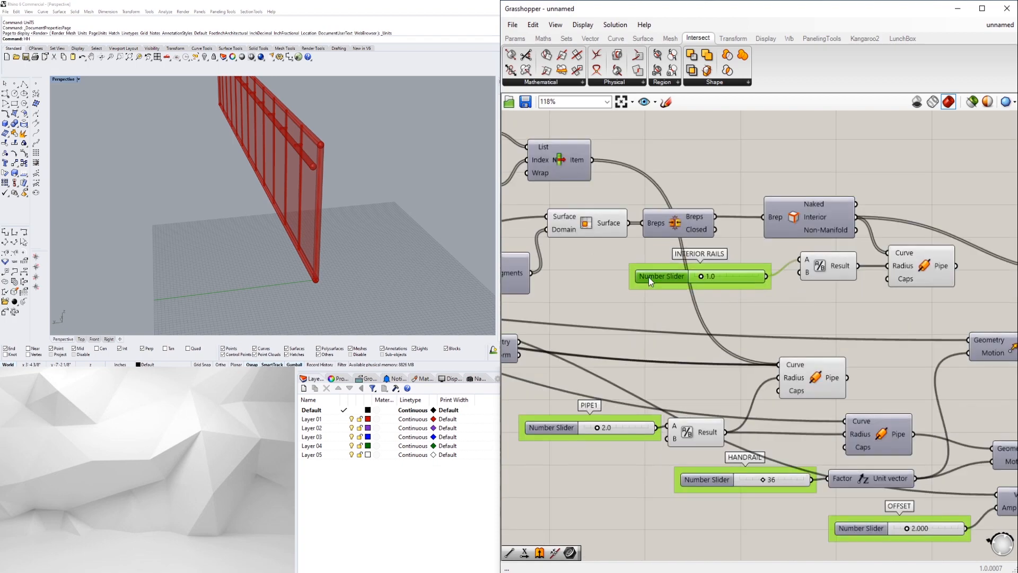
{"action": "left_click_drag", "start_coordinate": [648, 277], "coordinate": [592, 299]}
{"action": "left_click", "coordinate": [790, 269]}
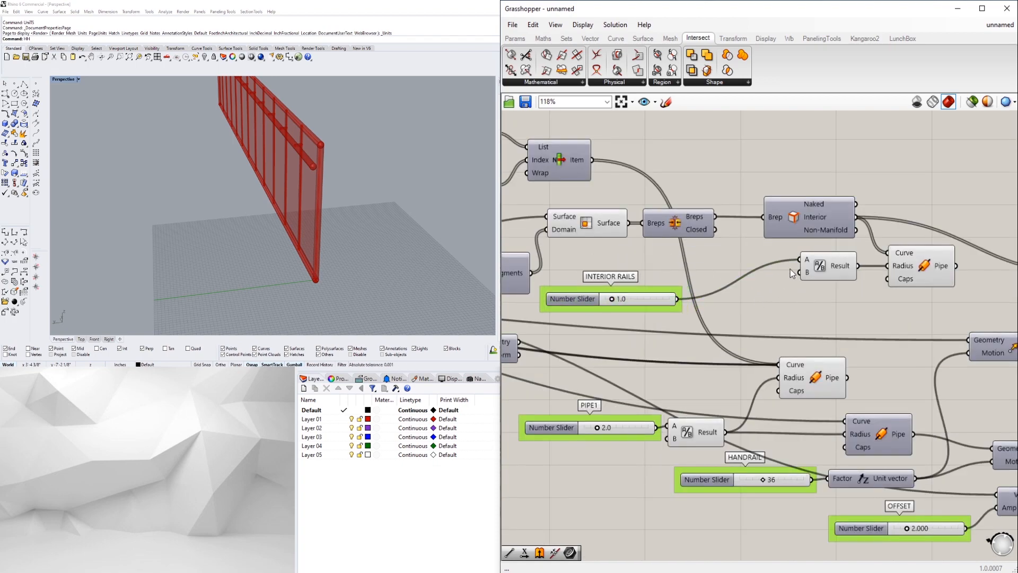
{"action": "left_click_drag", "start_coordinate": [824, 270], "coordinate": [767, 306]}
{"action": "scroll", "coordinate": [766, 301], "scroll_direction": "down", "scroll_amount": 5}
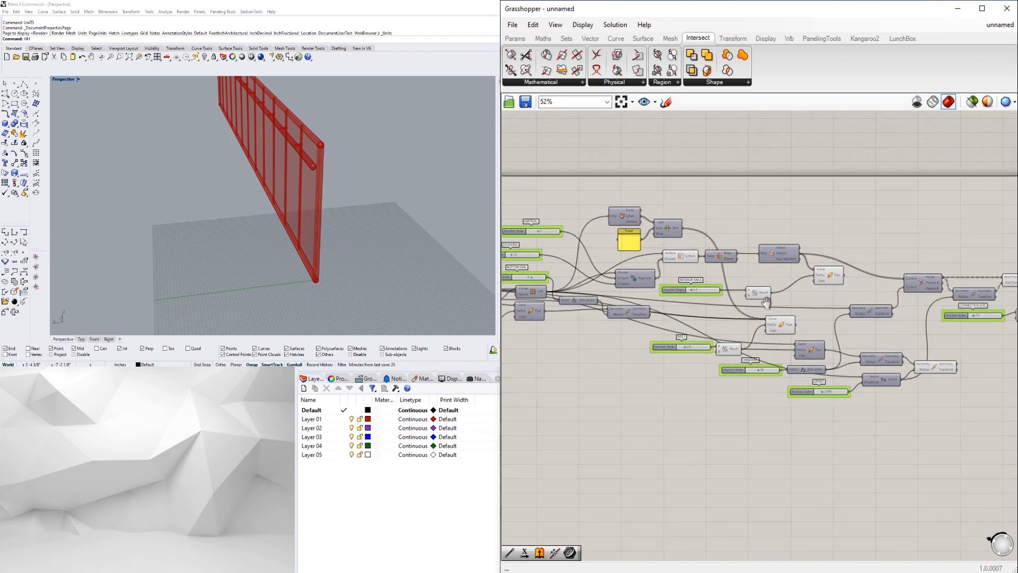
{"action": "scroll", "coordinate": [688, 344], "scroll_direction": "up", "scroll_amount": 5}
{"action": "left_click_drag", "start_coordinate": [646, 340], "coordinate": [638, 356]}
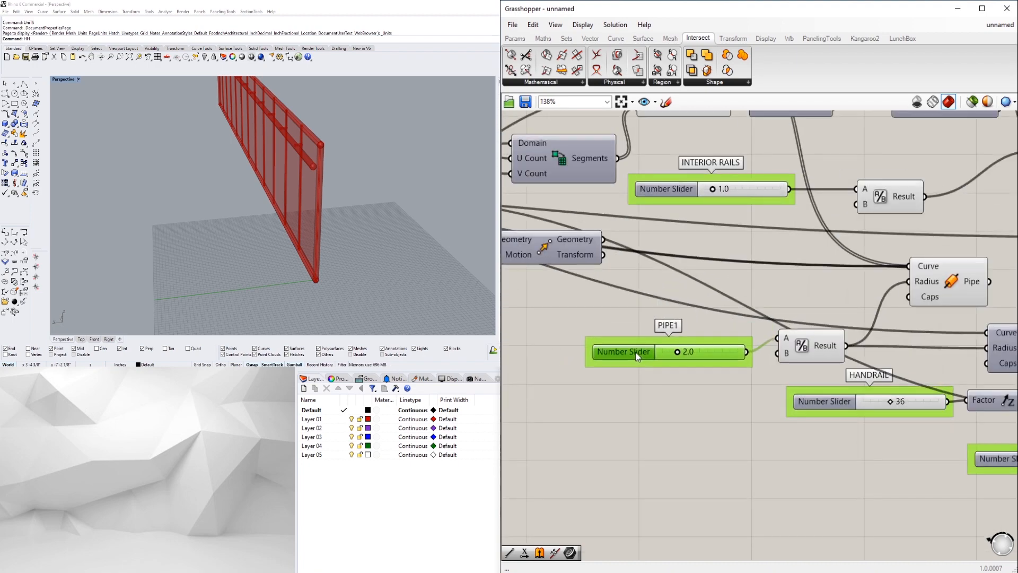
{"action": "scroll", "coordinate": [652, 292], "scroll_direction": "down", "scroll_amount": 4}
{"action": "scroll", "coordinate": [604, 270], "scroll_direction": "up", "scroll_amount": 4}
Step: Move the bottom rail's Move component below its Unit Z component and turn its preview on
{"action": "right_click_drag", "start_coordinate": [599, 277], "coordinate": [815, 330]}
{"action": "scroll", "coordinate": [819, 321], "scroll_direction": "up", "scroll_amount": 1}
{"action": "left_click_drag", "start_coordinate": [822, 313], "coordinate": [837, 365]}
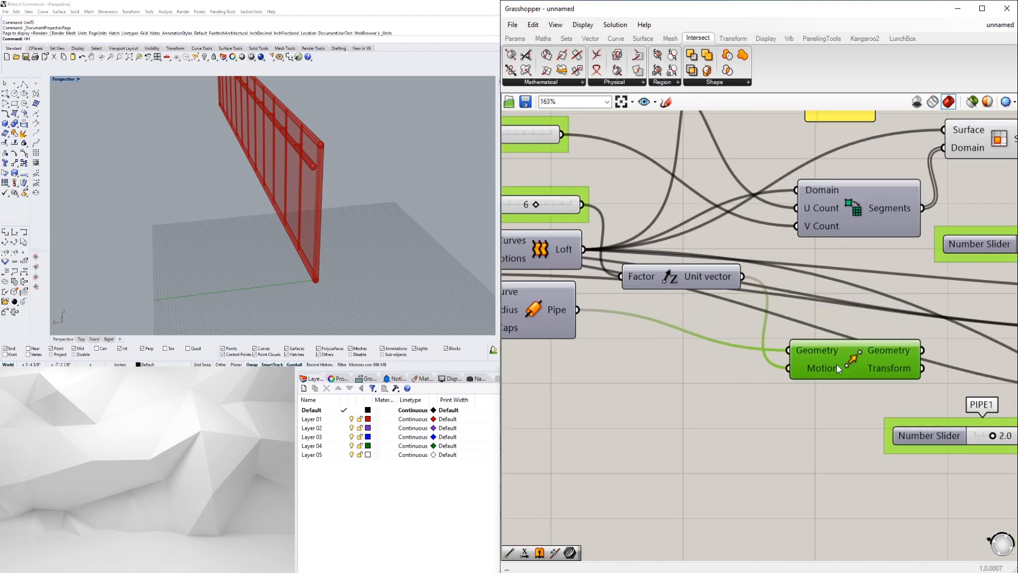
{"action": "left_click", "coordinate": [408, 275]}
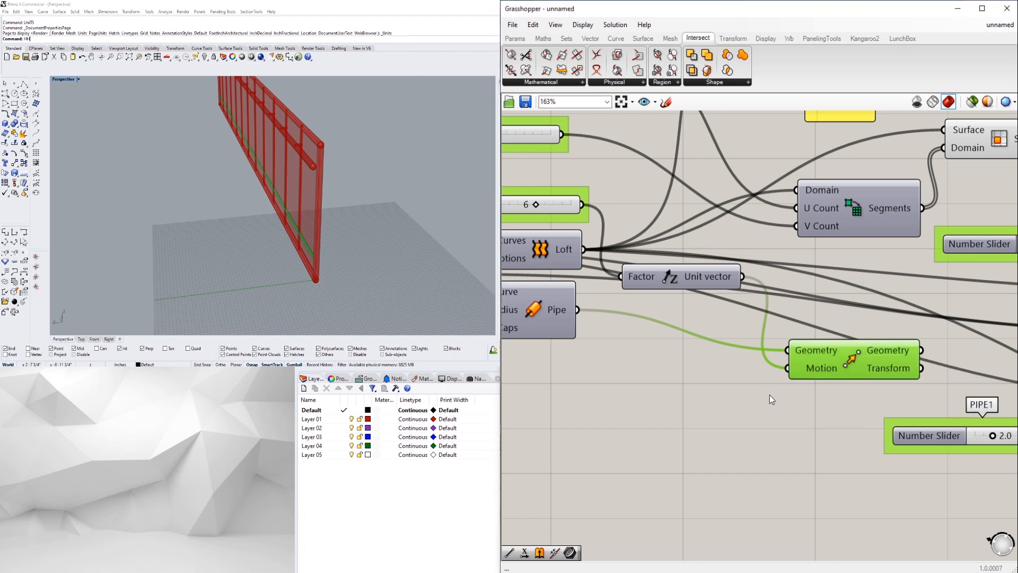
{"action": "left_click", "coordinate": [773, 398]}
Step: Examine the railing from several angles along with the overall layout of the definition
{"action": "right_click_drag", "start_coordinate": [196, 212], "coordinate": [315, 211]}
{"action": "left_click", "coordinate": [793, 411]}
{"action": "scroll", "coordinate": [793, 410], "scroll_direction": "down", "scroll_amount": 4}
{"action": "right_click_drag", "start_coordinate": [793, 411], "coordinate": [751, 344]}
{"action": "scroll", "coordinate": [714, 371], "scroll_direction": "down", "scroll_amount": 4}
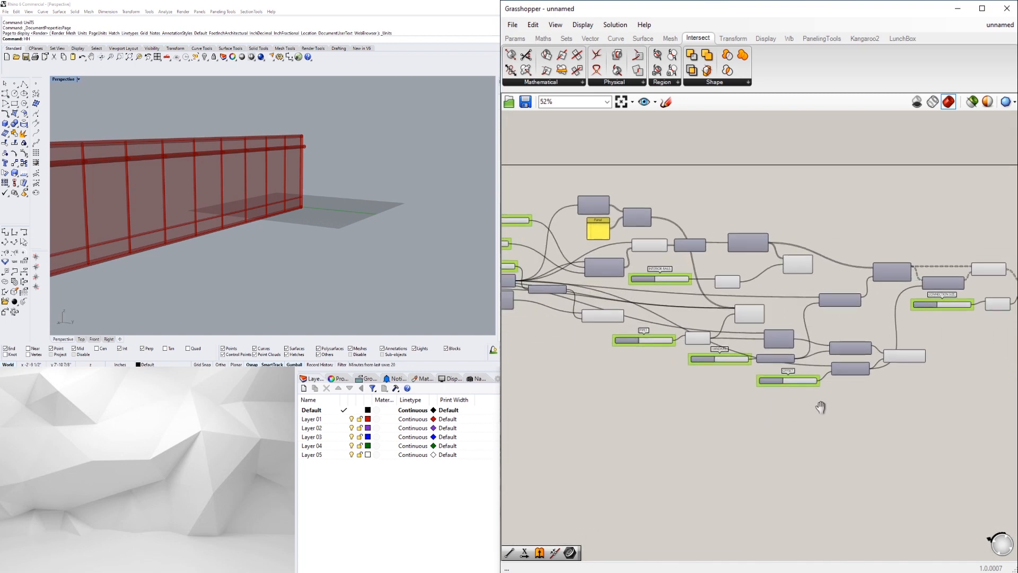
{"action": "right_click_drag", "start_coordinate": [222, 266], "coordinate": [313, 242]}
{"action": "scroll", "coordinate": [732, 392], "scroll_direction": "down", "scroll_amount": 2}
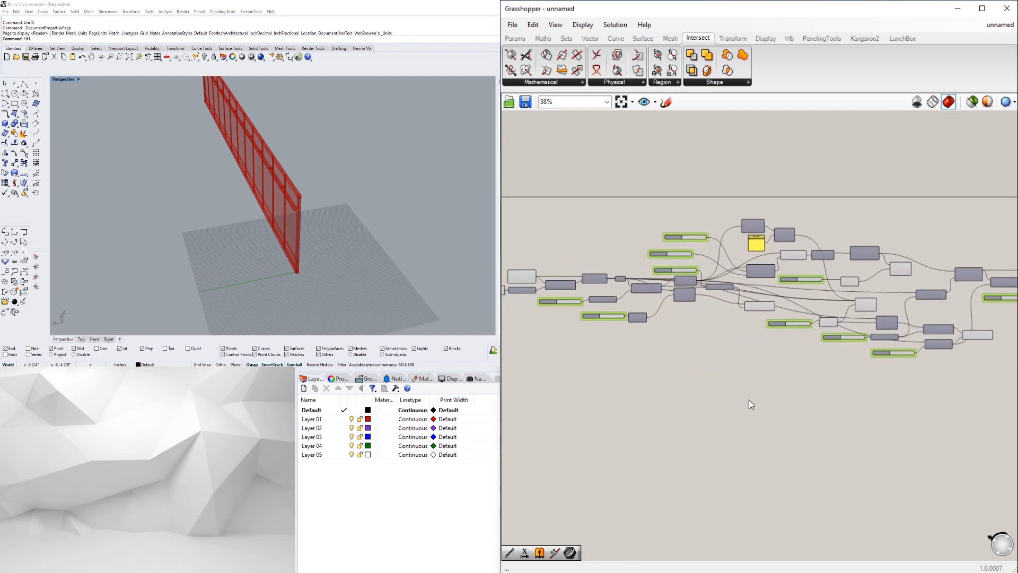
Step: Start saving the Grasshopper definition and browse to the DCOGS folder, using the path copied from File Explorer
{"action": "left_click", "coordinate": [512, 25]}
{"action": "left_click", "coordinate": [538, 82]}
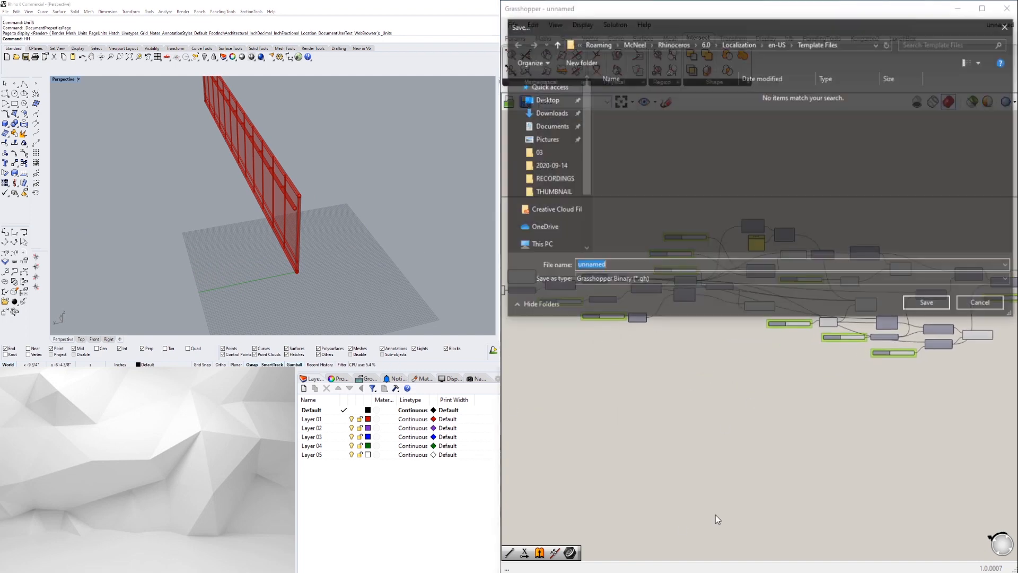
{"action": "key", "text": "alt+Tab"}
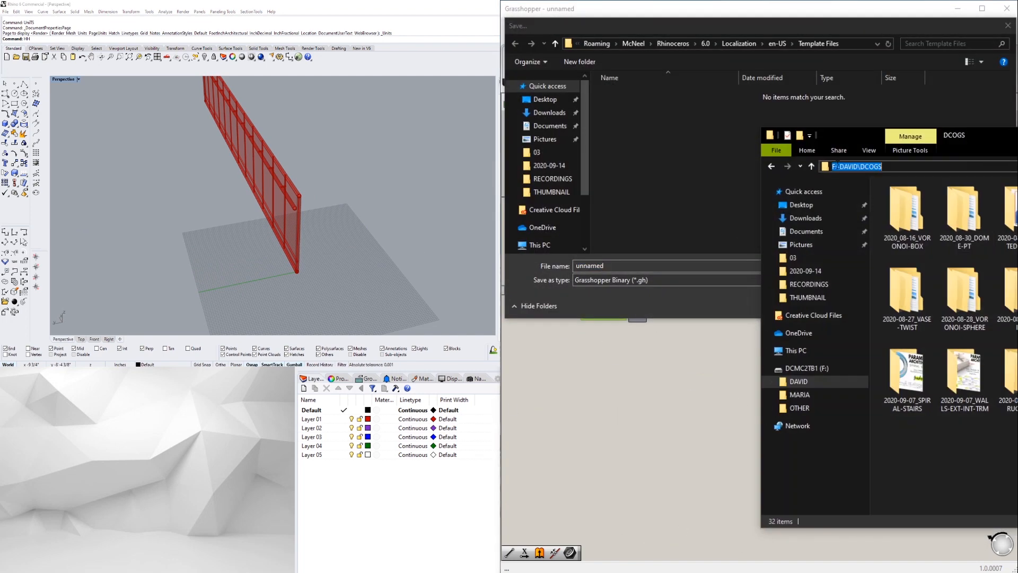
{"action": "key", "text": "alt+Tab"}
{"action": "left_click", "coordinate": [854, 43]}
{"action": "type", "text": "F:\\DAVID\\DCOGS"}
{"action": "key", "text": "Return"}
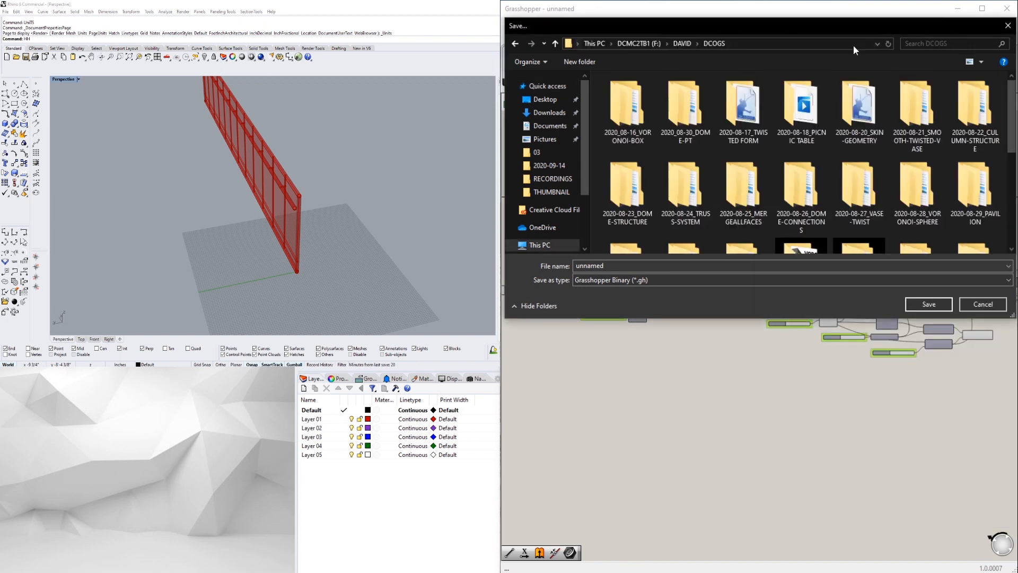
Step: Save the definition as 2020-09-14_RAILING in the MODEL folder inside the 2020-09-14_RAILING project folder
{"action": "scroll", "coordinate": [961, 144], "scroll_direction": "down", "scroll_amount": 3}
{"action": "scroll", "coordinate": [961, 145], "scroll_direction": "down", "scroll_amount": 2}
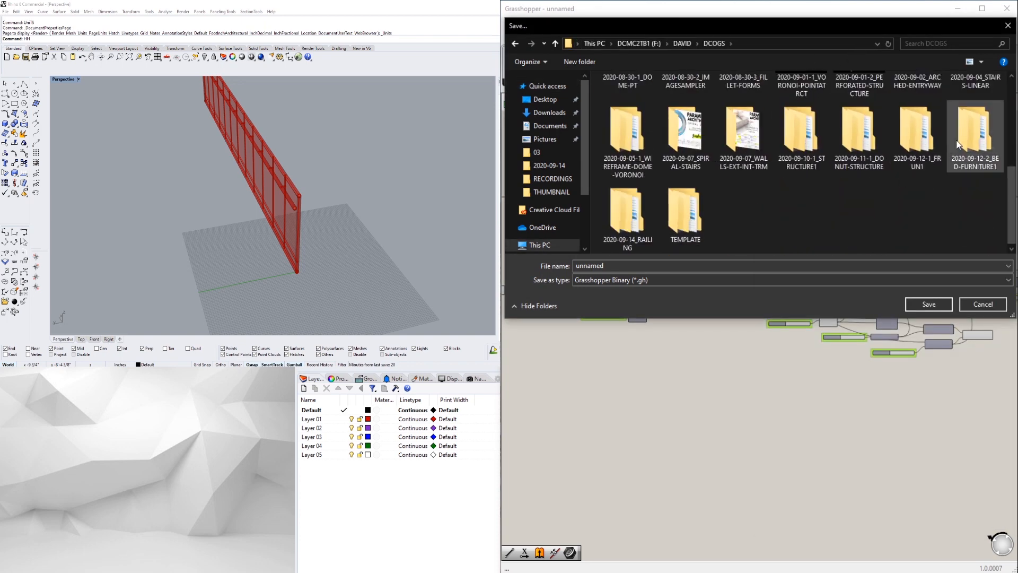
{"action": "double_click", "coordinate": [630, 217]}
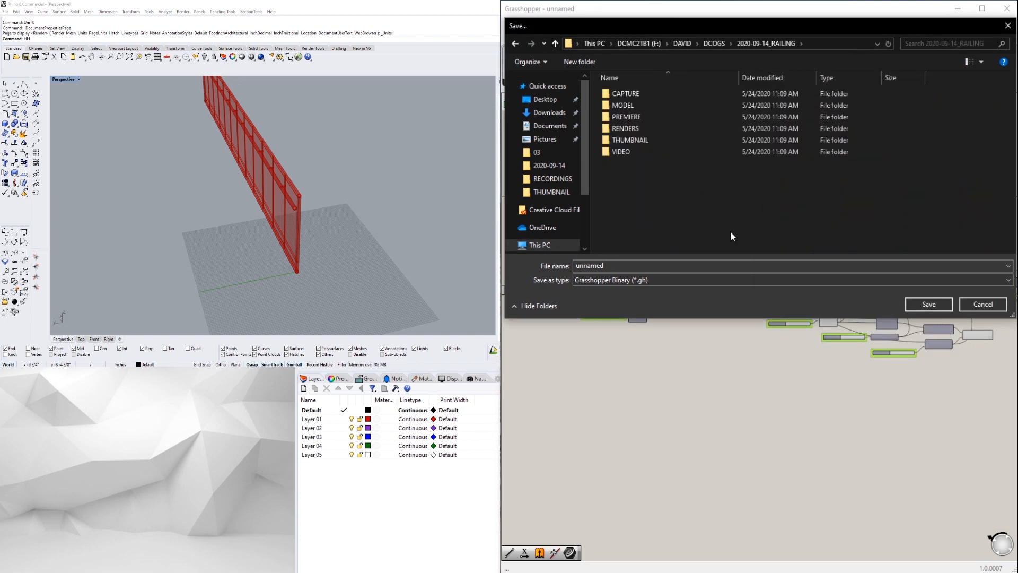
{"action": "double_click", "coordinate": [635, 110]}
{"action": "left_click", "coordinate": [854, 43]}
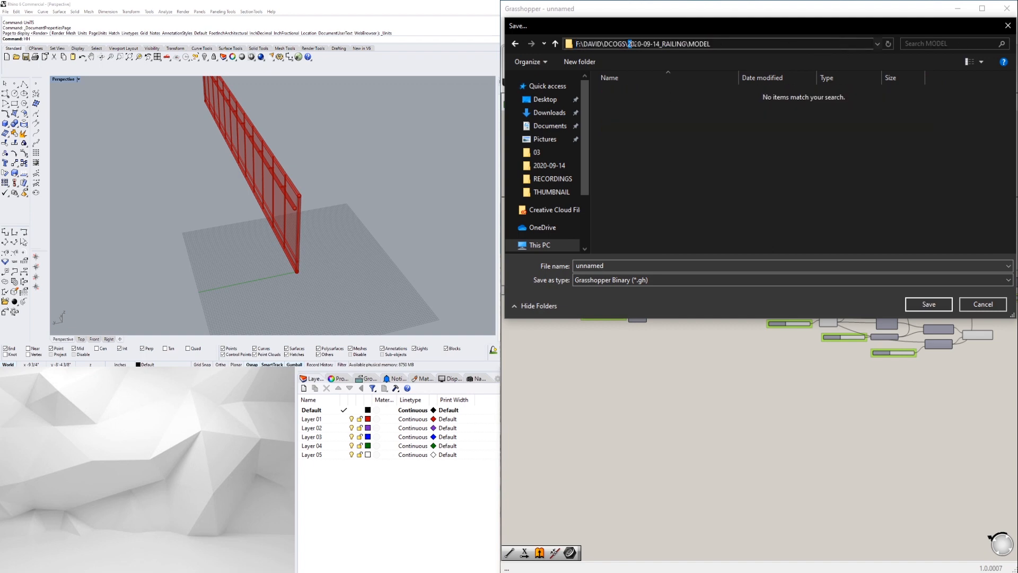
{"action": "double_click", "coordinate": [625, 265]}
{"action": "left_click", "coordinate": [928, 304]}
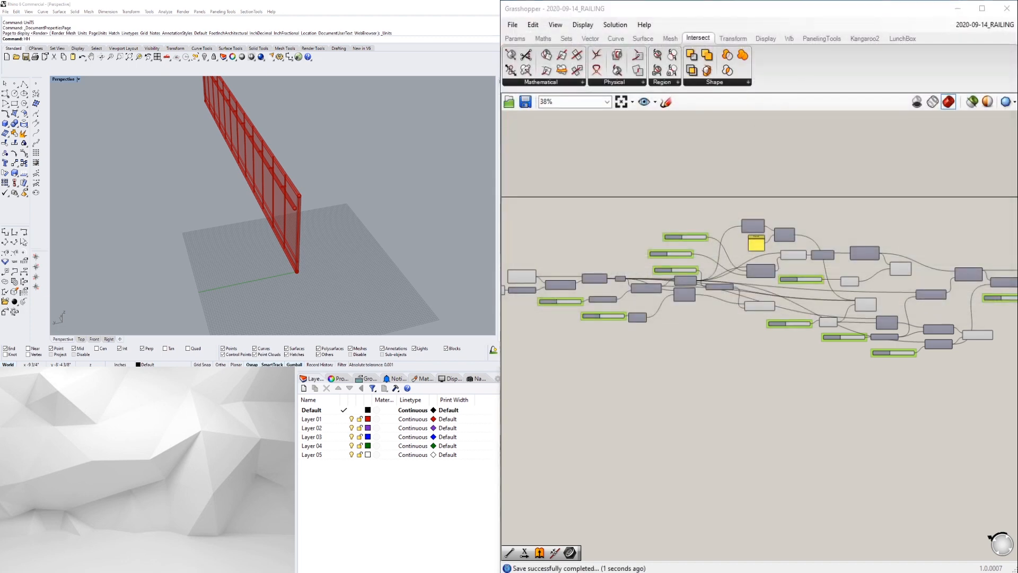
Step: Switch to the Rhino viewport and sketch a freeform interpolated S-shaped curve in the open area beside the railing
{"action": "left_click", "coordinate": [389, 174]}
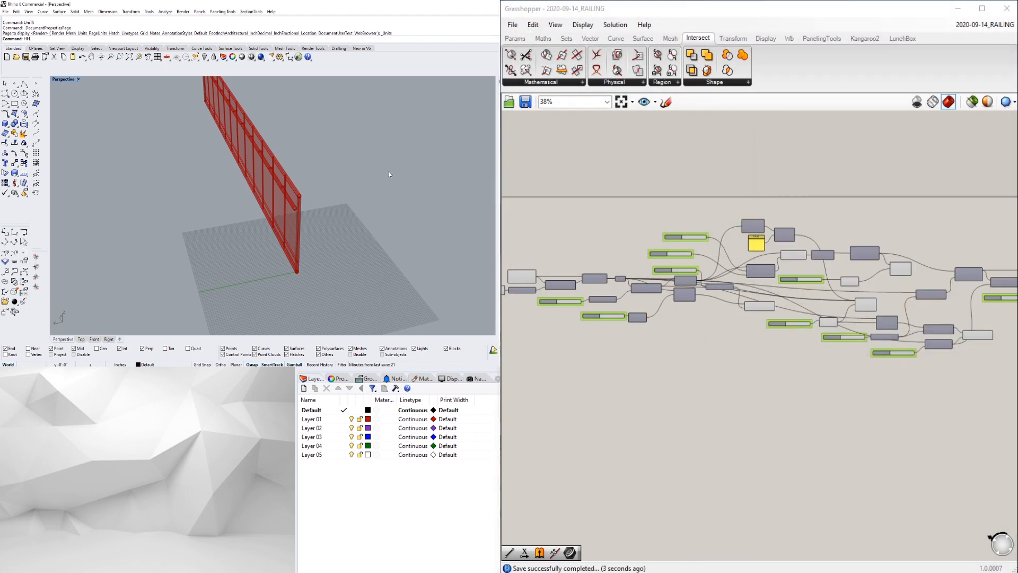
{"action": "right_click_drag", "start_coordinate": [475, 209], "coordinate": [364, 239]}
{"action": "scroll", "coordinate": [329, 186], "scroll_direction": "down", "scroll_amount": 4}
{"action": "right_click_drag", "start_coordinate": [323, 129], "coordinate": [158, 157], "text": "shift"}
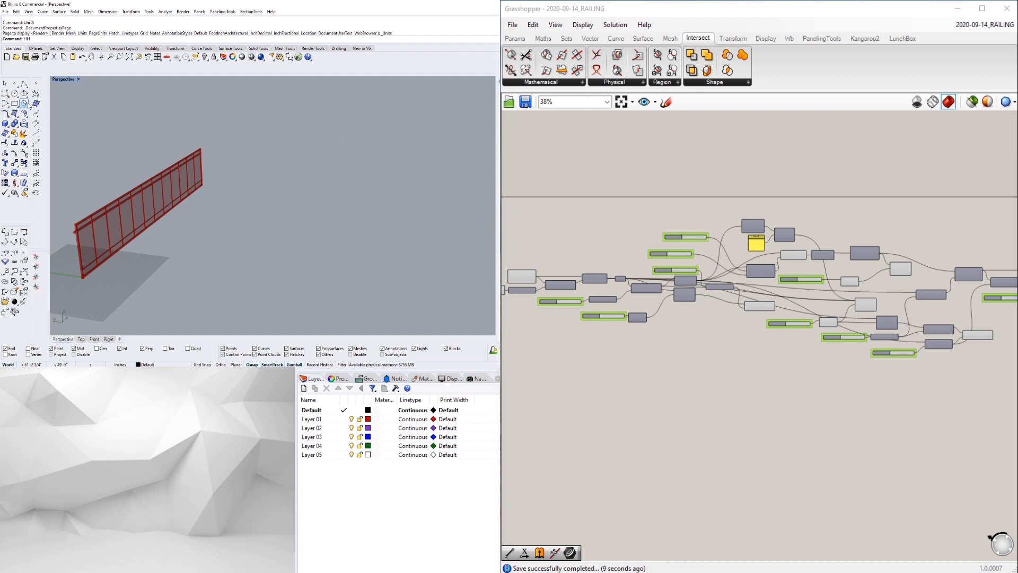
{"action": "right_click_drag", "start_coordinate": [29, 106], "coordinate": [37, 96]}
{"action": "left_click", "coordinate": [7, 97]}
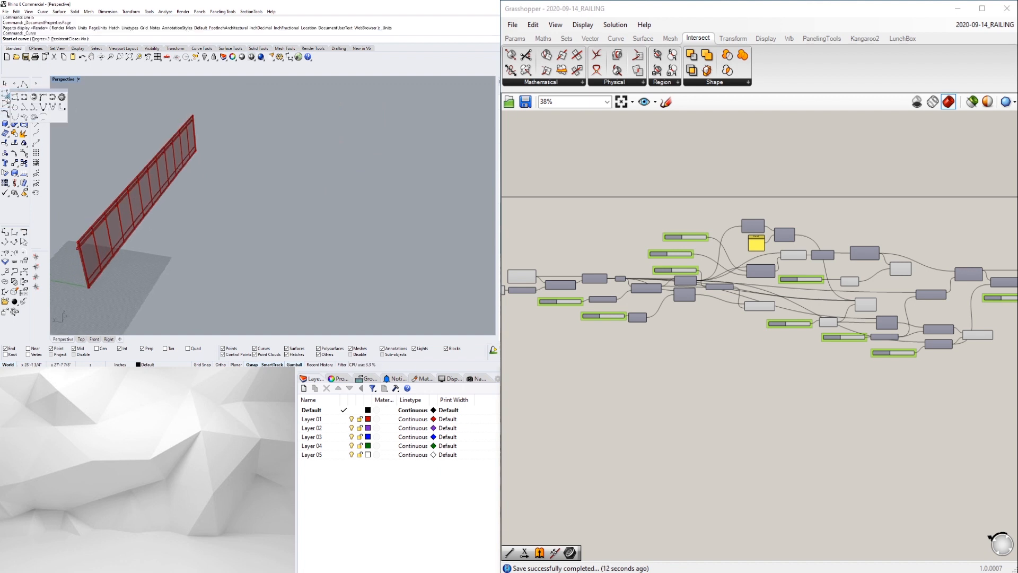
{"action": "left_click", "coordinate": [24, 97]}
{"action": "left_click", "coordinate": [313, 137]}
{"action": "left_click", "coordinate": [280, 162]}
{"action": "left_click", "coordinate": [317, 168]}
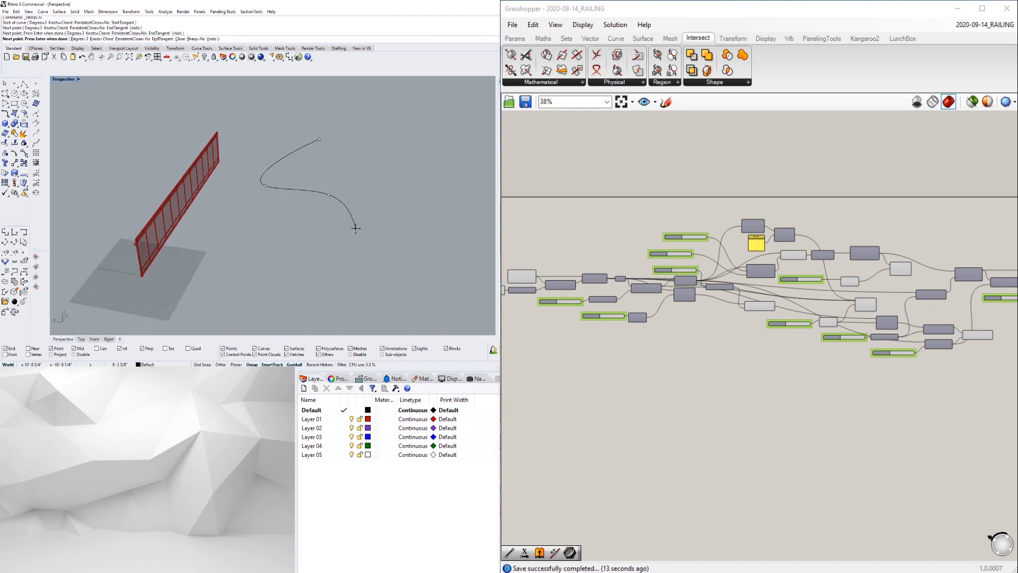
{"action": "left_click", "coordinate": [353, 207]}
{"action": "left_click", "coordinate": [292, 255]}
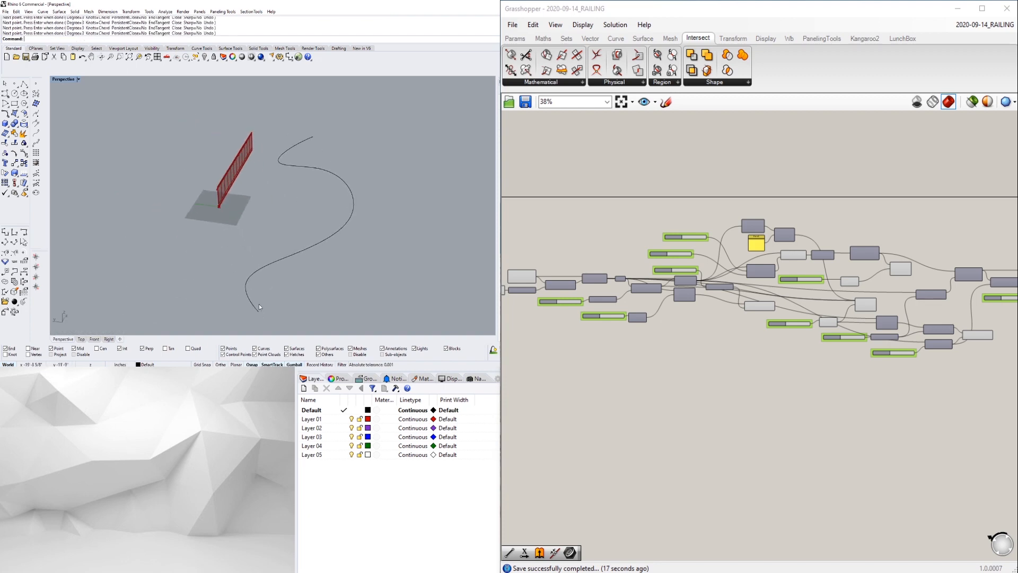
Step: Add a Curve parameter above the Line component in Grasshopper and reference the freeform curve drawn beside the railing
{"action": "scroll", "coordinate": [619, 297], "scroll_direction": "up", "scroll_amount": 5}
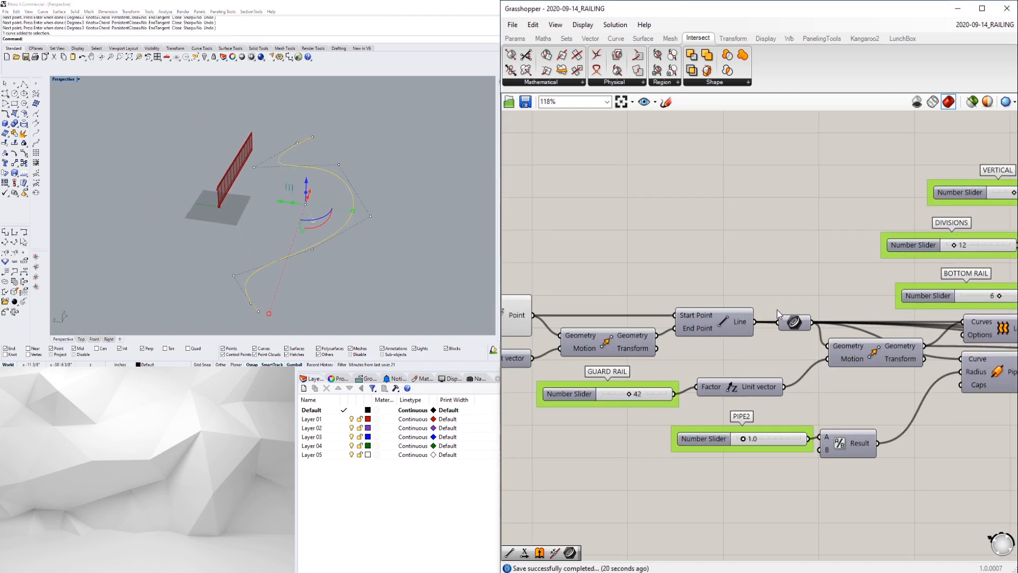
{"action": "double_click", "coordinate": [783, 258]}
{"action": "type", "text": "curve"}
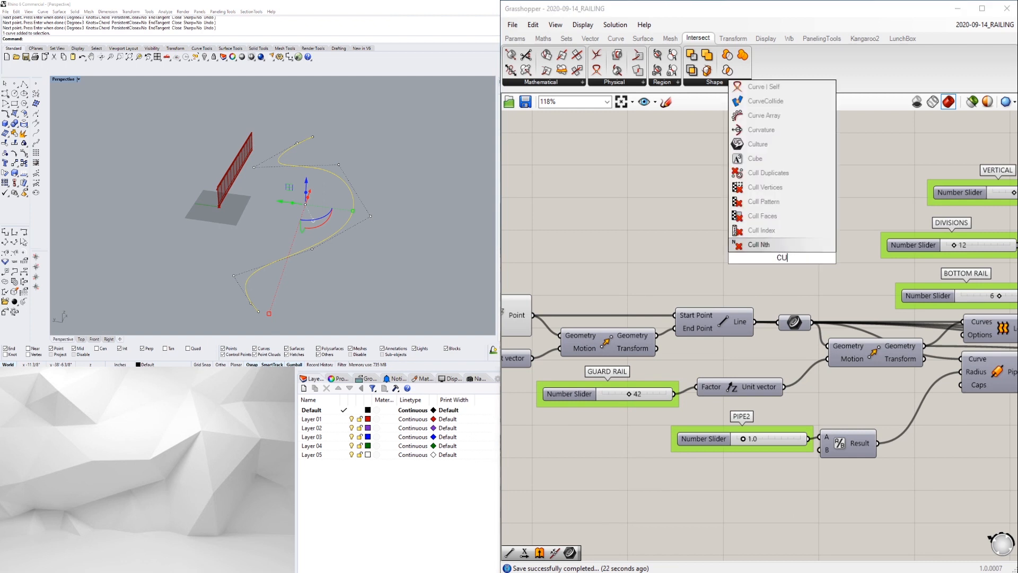
{"action": "left_click", "coordinate": [763, 219]}
{"action": "right_click", "coordinate": [783, 258]}
{"action": "left_click", "coordinate": [836, 412]}
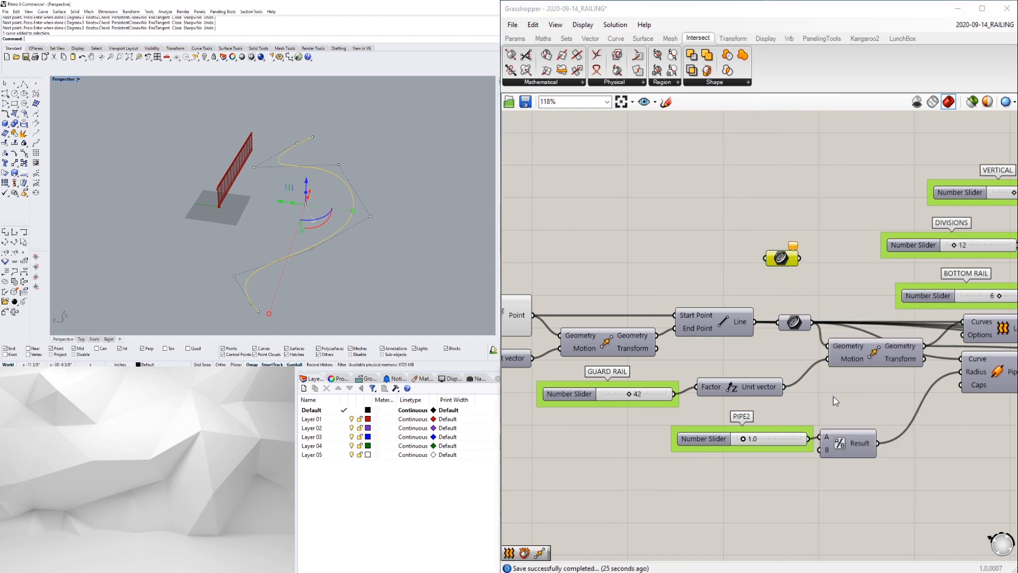
{"action": "left_click_drag", "start_coordinate": [780, 266], "coordinate": [760, 282]}
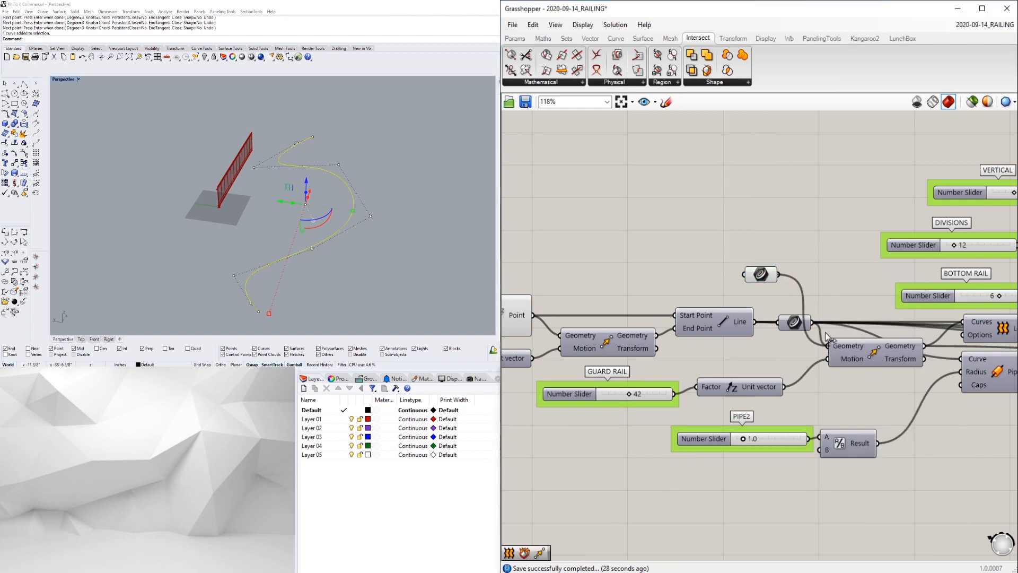
Step: Move the Line component up slightly so its outgoing wires separate from those of the Curve parameter after it
{"action": "scroll", "coordinate": [799, 327], "scroll_direction": "up", "scroll_amount": 2}
{"action": "left_click", "coordinate": [731, 326]}
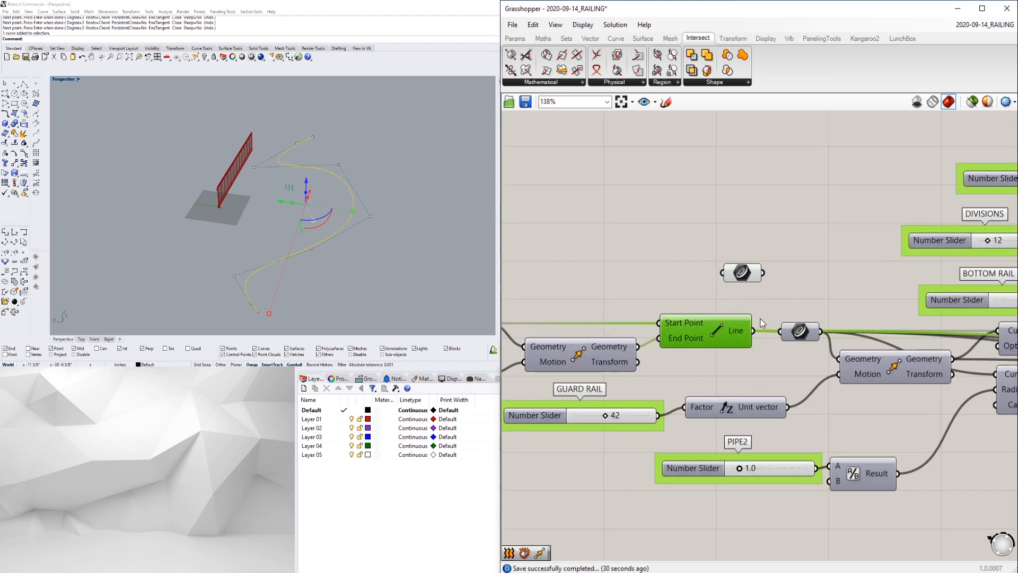
{"action": "left_click_drag", "start_coordinate": [736, 327], "coordinate": [720, 303]}
{"action": "right_click_drag", "start_coordinate": [804, 343], "coordinate": [628, 350]}
{"action": "scroll", "coordinate": [627, 350], "scroll_direction": "down", "scroll_amount": 1}
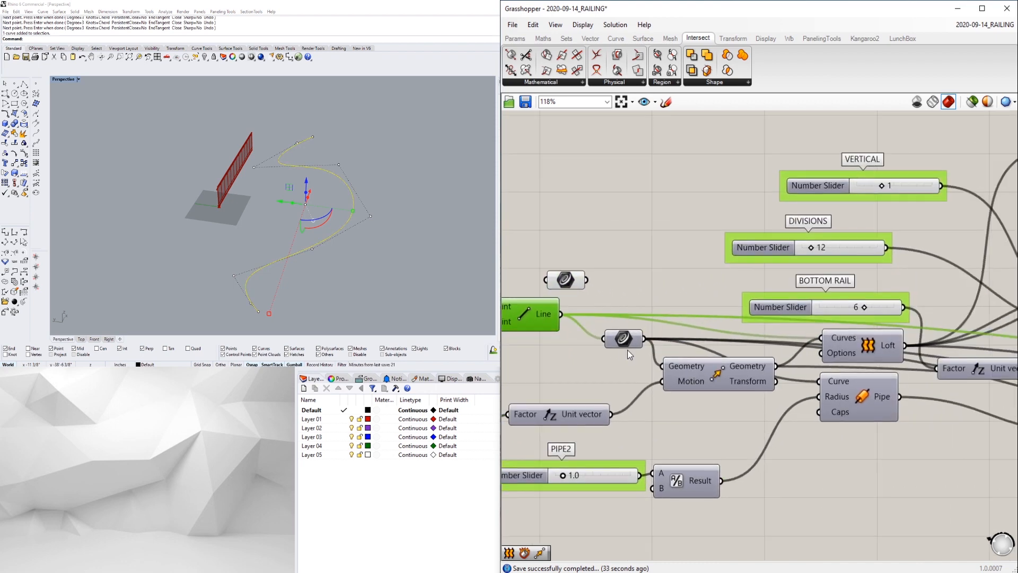
Step: Reroute the Line component's long direct wire to the far downstream component through the Curve parameter that follows the Line
{"action": "scroll", "coordinate": [628, 355], "scroll_direction": "down", "scroll_amount": 5}
{"action": "scroll", "coordinate": [668, 342], "scroll_direction": "up", "scroll_amount": 2}
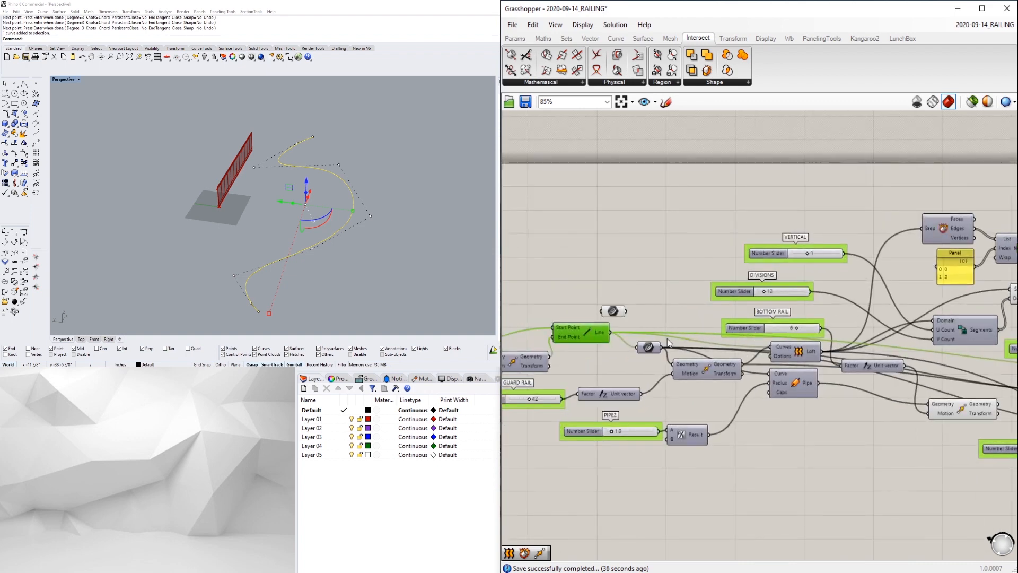
{"action": "scroll", "coordinate": [667, 339], "scroll_direction": "up", "scroll_amount": 4}
{"action": "scroll", "coordinate": [667, 359], "scroll_direction": "down", "scroll_amount": 7}
{"action": "left_click_drag", "start_coordinate": [666, 356], "coordinate": [947, 368]}
{"action": "scroll", "coordinate": [724, 370], "scroll_direction": "down", "scroll_amount": 4}
{"action": "scroll", "coordinate": [860, 381], "scroll_direction": "up", "scroll_amount": 5}
{"action": "scroll", "coordinate": [878, 366], "scroll_direction": "up", "scroll_amount": 4}
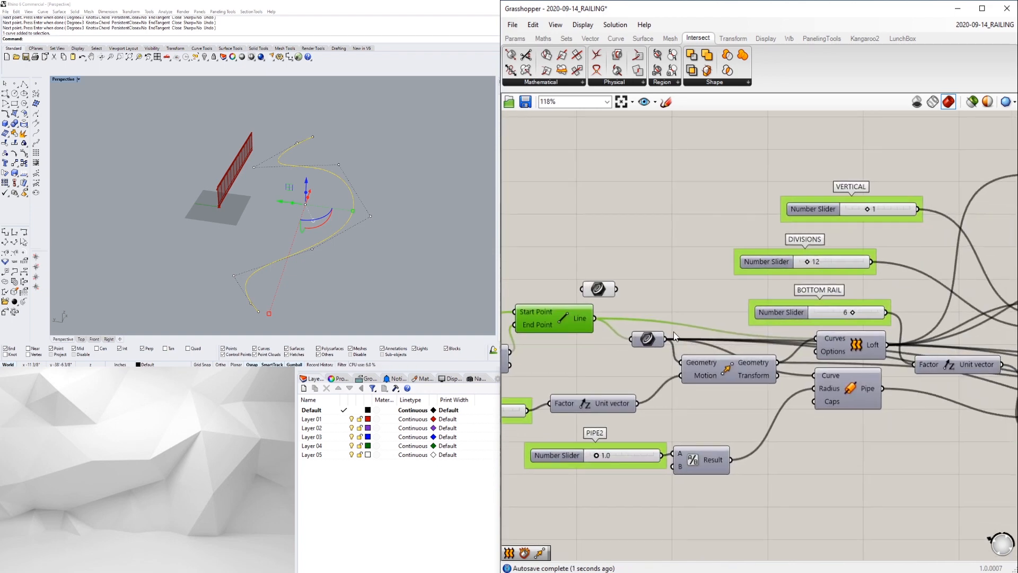
Step: Replace the Line component's direct wire into the Loft's Curves input with one from the Curve parameter
{"action": "mouse_move", "coordinate": [562, 316]}
{"action": "left_mouse_down"}
{"action": "mouse_move", "coordinate": [568, 329]}
{"action": "mouse_move", "coordinate": [574, 311]}
{"action": "left_mouse_up"}
{"action": "right_click_drag", "start_coordinate": [641, 325], "coordinate": [618, 339]}
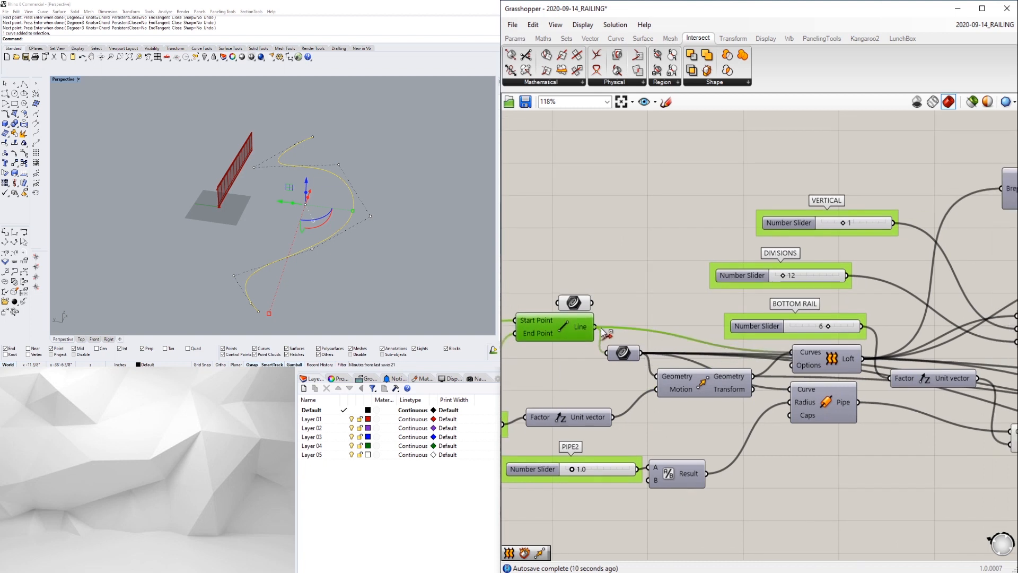
{"action": "left_click_drag", "start_coordinate": [597, 327], "coordinate": [597, 327], "text": "ctrl"}
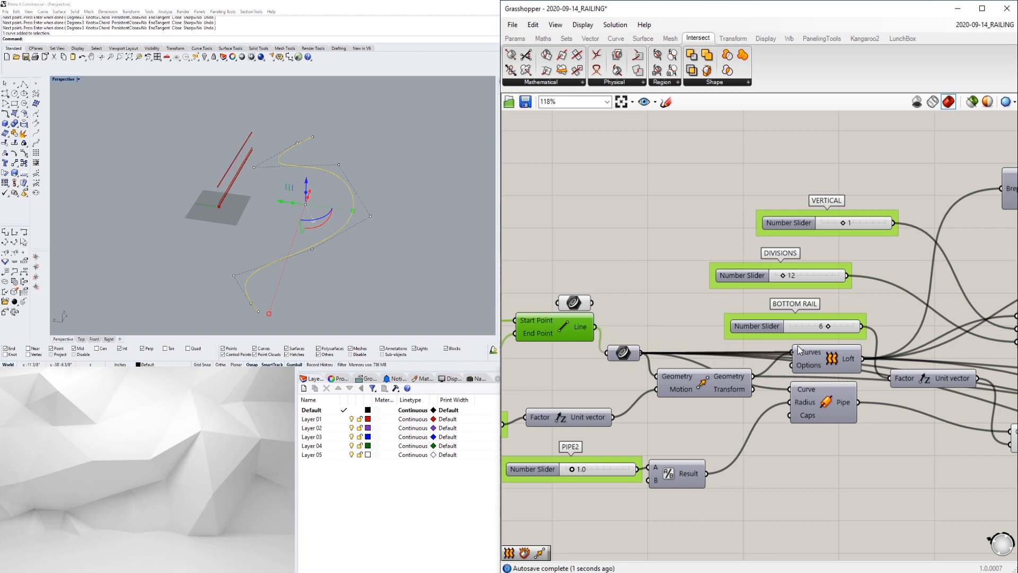
{"action": "right_click_drag", "start_coordinate": [367, 218], "coordinate": [323, 225]}
{"action": "scroll", "coordinate": [323, 225], "scroll_direction": "up", "scroll_amount": 4}
{"action": "left_click", "coordinate": [657, 259]}
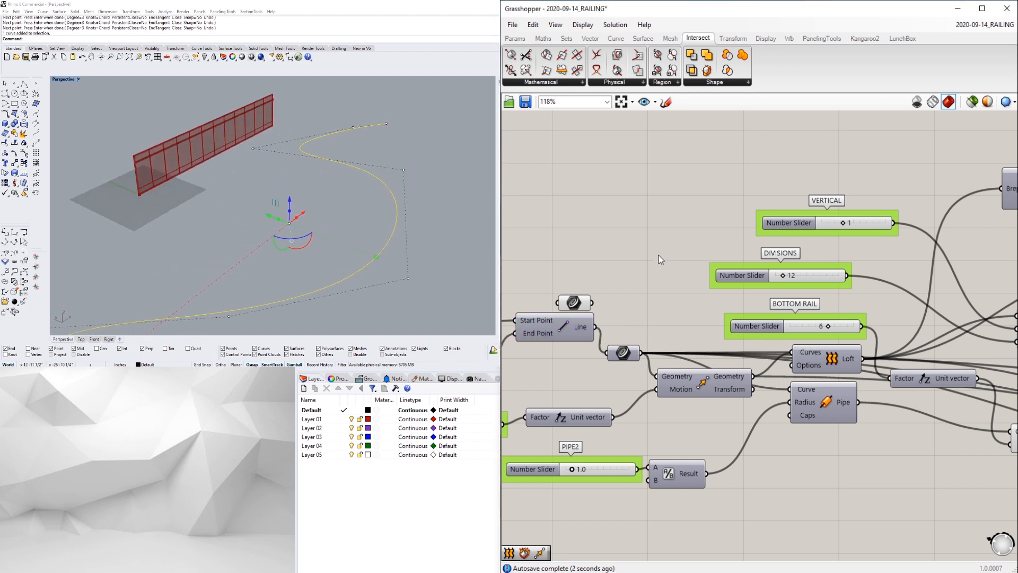
Step: Group the separate Curve parameter, label it SET ONE CURVE and place it above the Line component
{"action": "right_click_drag", "start_coordinate": [586, 365], "coordinate": [735, 382]}
{"action": "left_click", "coordinate": [724, 320]}
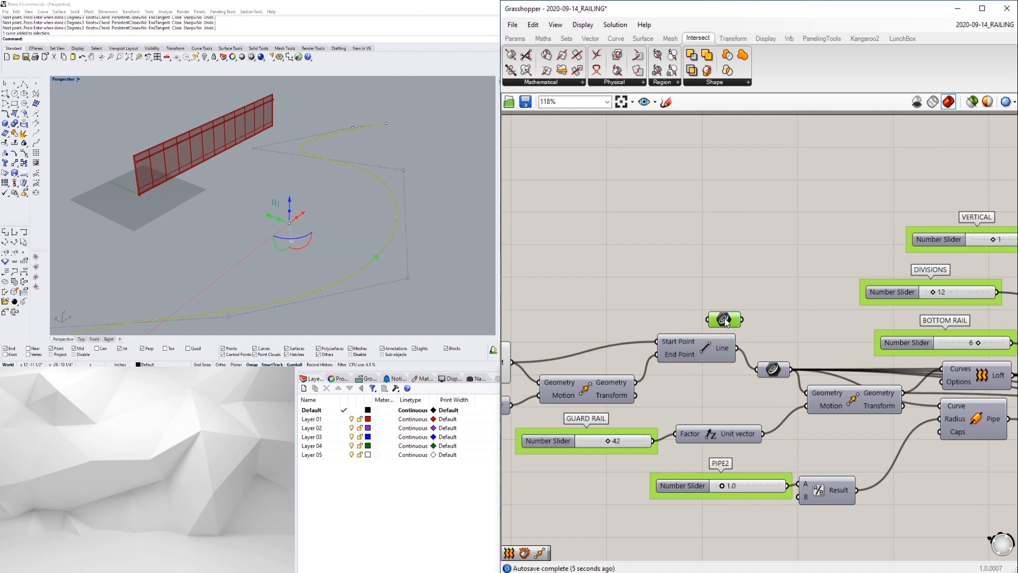
{"action": "right_click", "coordinate": [727, 311]}
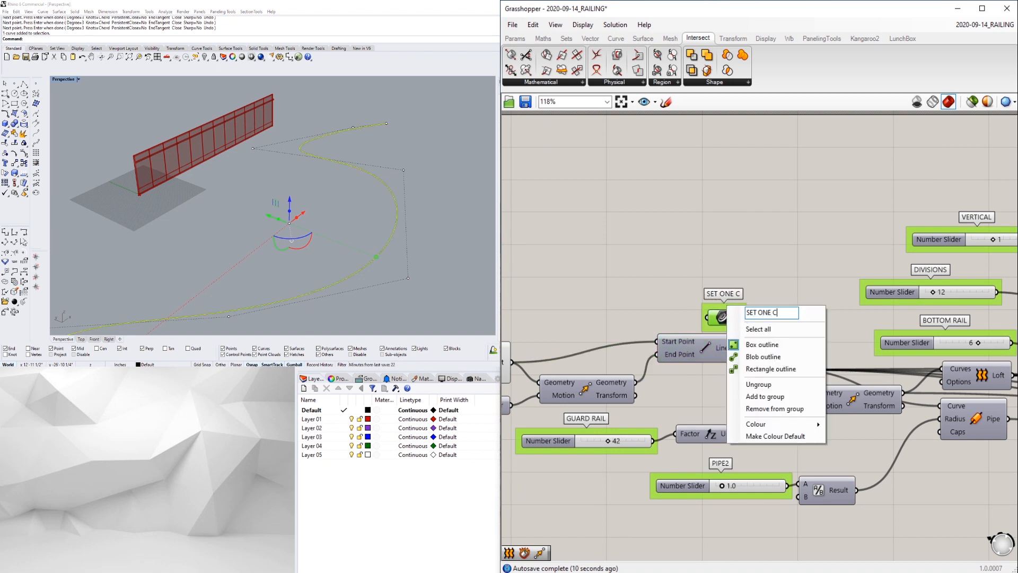
{"action": "left_click", "coordinate": [743, 234]}
{"action": "left_click_drag", "start_coordinate": [739, 316], "coordinate": [731, 293]}
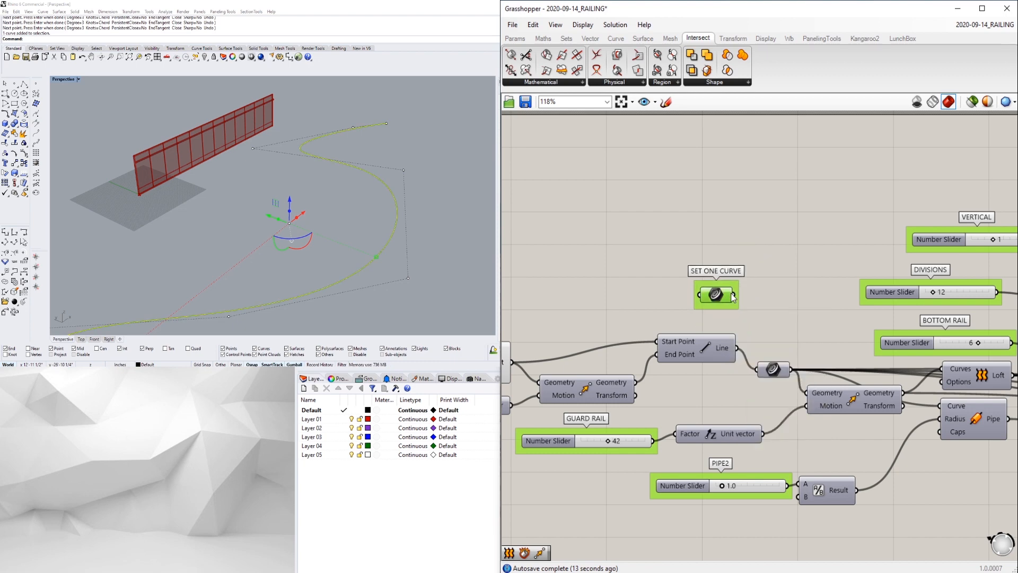
Step: Try the freeform curve as the railing's path by wiring SET ONE CURVE into the base Curve parameter, and disconnect it
{"action": "right_click_drag", "start_coordinate": [435, 136], "coordinate": [419, 199]}
{"action": "left_click_drag", "start_coordinate": [734, 295], "coordinate": [757, 370], "text": "ctrl"}
{"action": "right_click_drag", "start_coordinate": [475, 182], "coordinate": [318, 199]}
{"action": "left_click", "coordinate": [722, 241]}
Step: Examine the full definition and highlight all of its geometry in the railing model
{"action": "scroll", "coordinate": [722, 240], "scroll_direction": "down", "scroll_amount": 3}
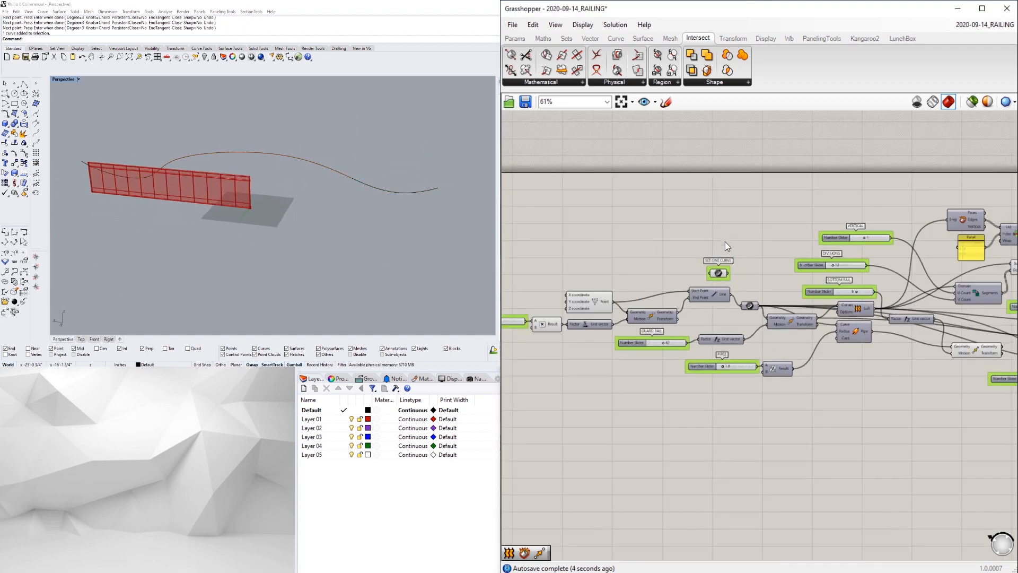
{"action": "right_click_drag", "start_coordinate": [722, 241], "coordinate": [797, 231]}
{"action": "scroll", "coordinate": [798, 230], "scroll_direction": "down", "scroll_amount": 3}
{"action": "right_click_drag", "start_coordinate": [403, 158], "coordinate": [312, 205]}
{"action": "scroll", "coordinate": [269, 220], "scroll_direction": "up", "scroll_amount": 5}
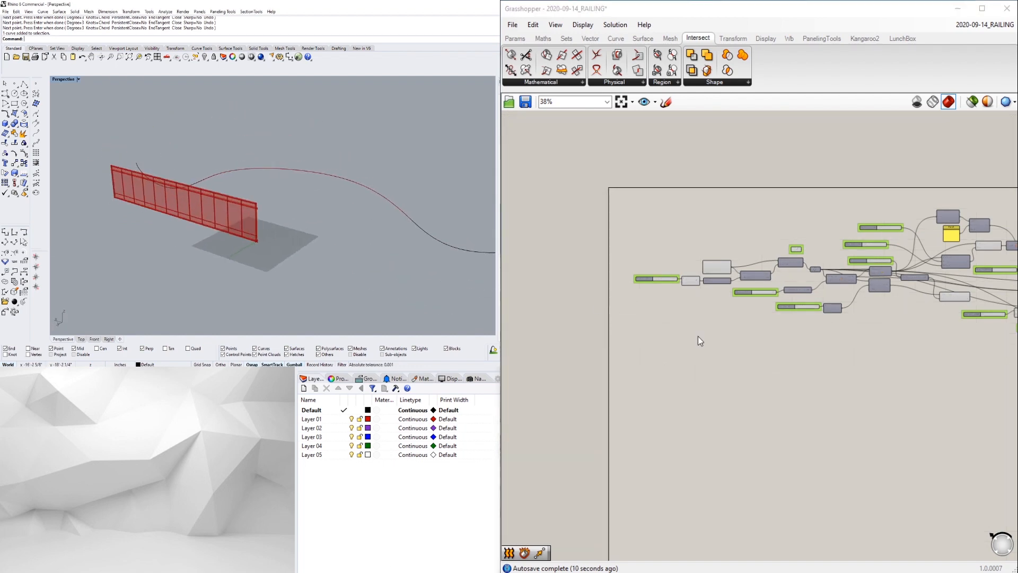
{"action": "scroll", "coordinate": [815, 378], "scroll_direction": "down", "scroll_amount": 2}
{"action": "right_click_drag", "start_coordinate": [849, 404], "coordinate": [667, 405]}
{"action": "scroll", "coordinate": [967, 421], "scroll_direction": "down", "scroll_amount": 1}
{"action": "left_click_drag", "start_coordinate": [975, 424], "coordinate": [537, 267]}
{"action": "scroll", "coordinate": [599, 307], "scroll_direction": "up", "scroll_amount": 2}
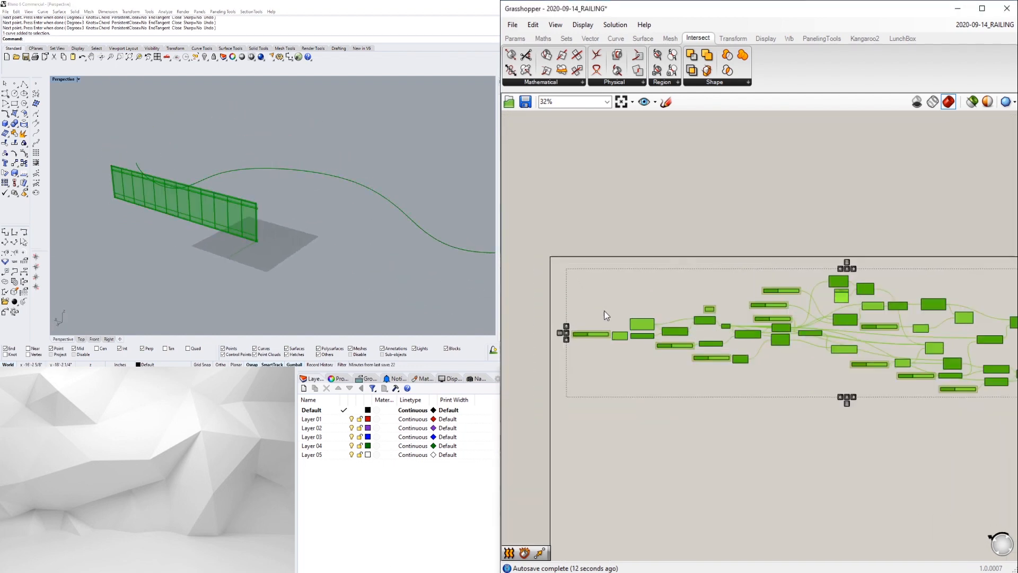
{"action": "left_click", "coordinate": [618, 219]}
Step: Delete the freeform curve from the Rhino model
{"action": "right_click_drag", "start_coordinate": [314, 249], "coordinate": [373, 252], "text": "shift"}
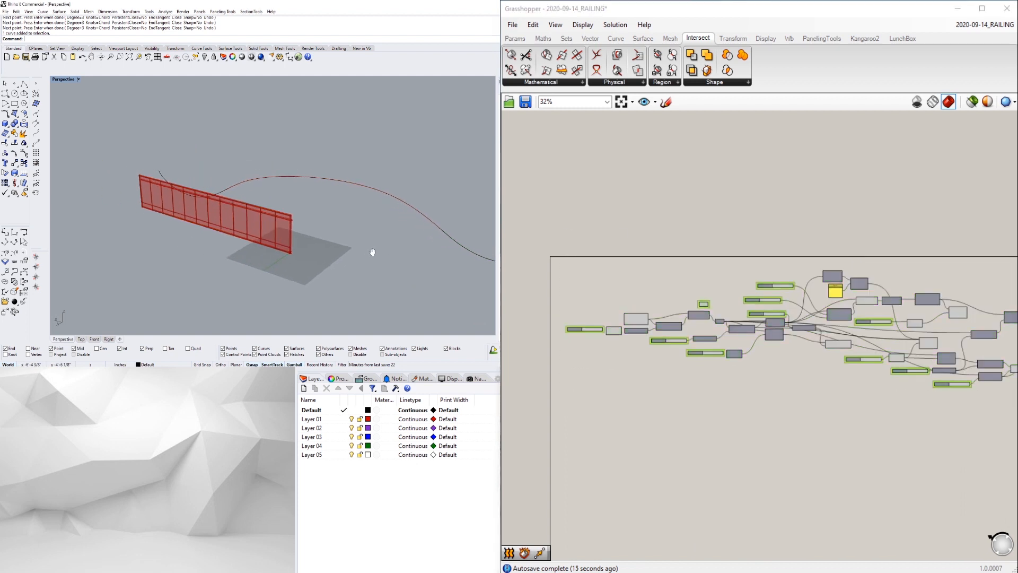
{"action": "left_click", "coordinate": [377, 165]}
{"action": "key", "text": "Delete"}
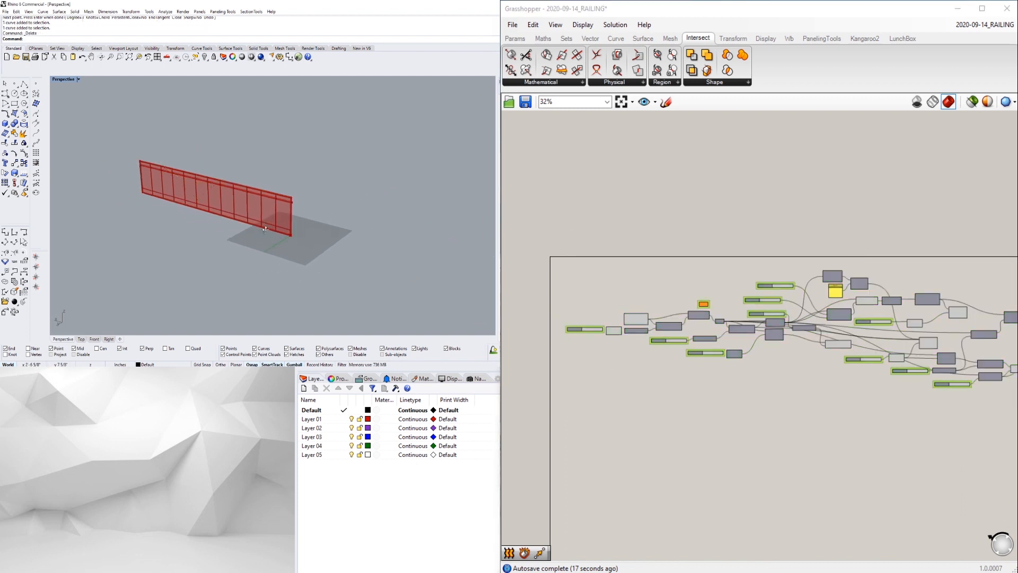
{"action": "right_click_drag", "start_coordinate": [265, 229], "coordinate": [299, 227]}
{"action": "type", "text": "Z"}
{"action": "key", "text": "Return"}
{"action": "type", "text": "E"}
{"action": "key", "text": "Return"}
{"action": "right_click_drag", "start_coordinate": [911, 443], "coordinate": [668, 393]}
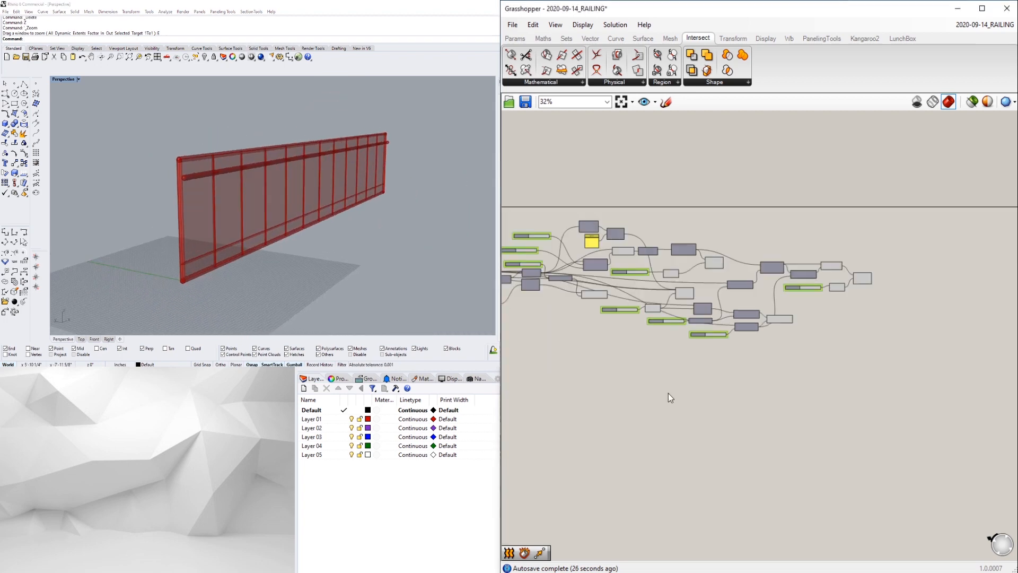
{"action": "scroll", "coordinate": [761, 318], "scroll_direction": "up", "scroll_amount": 5}
{"action": "double_click", "coordinate": [863, 362]}
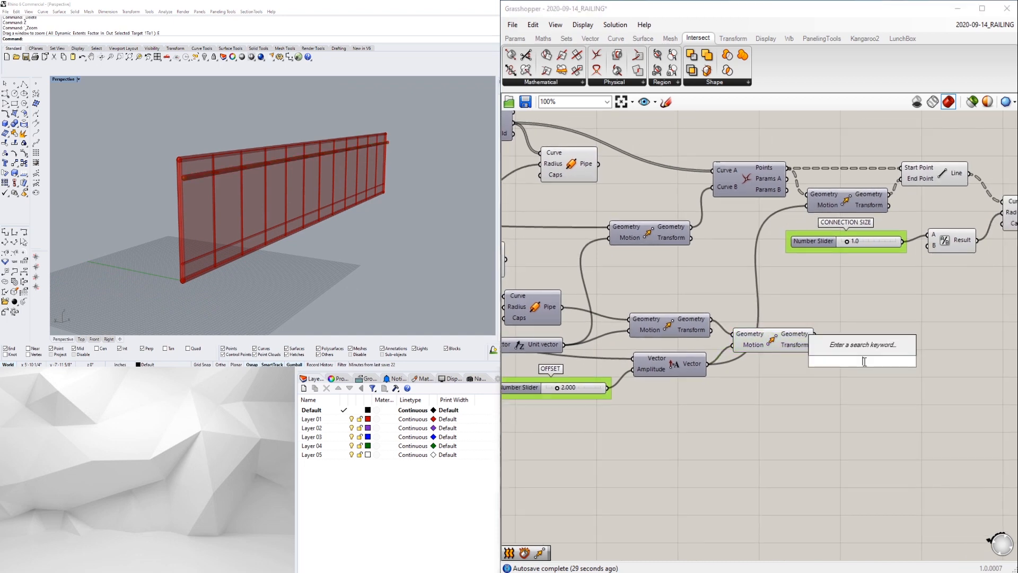
{"action": "type", "text": "GUARD"}
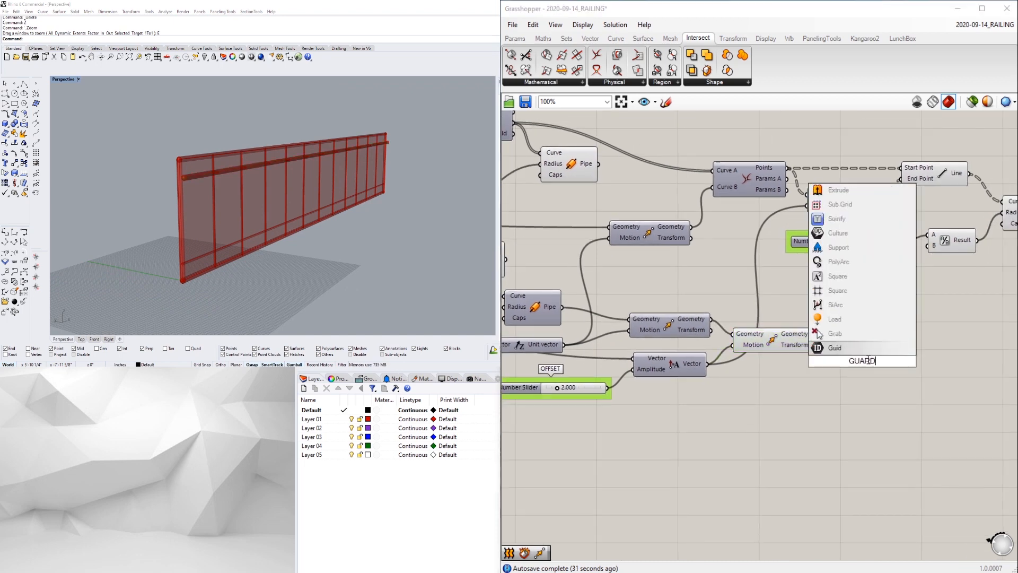
{"action": "left_click", "coordinate": [874, 381]}
{"action": "double_click", "coordinate": [868, 350]}
{"action": "type", "text": "GUA"}
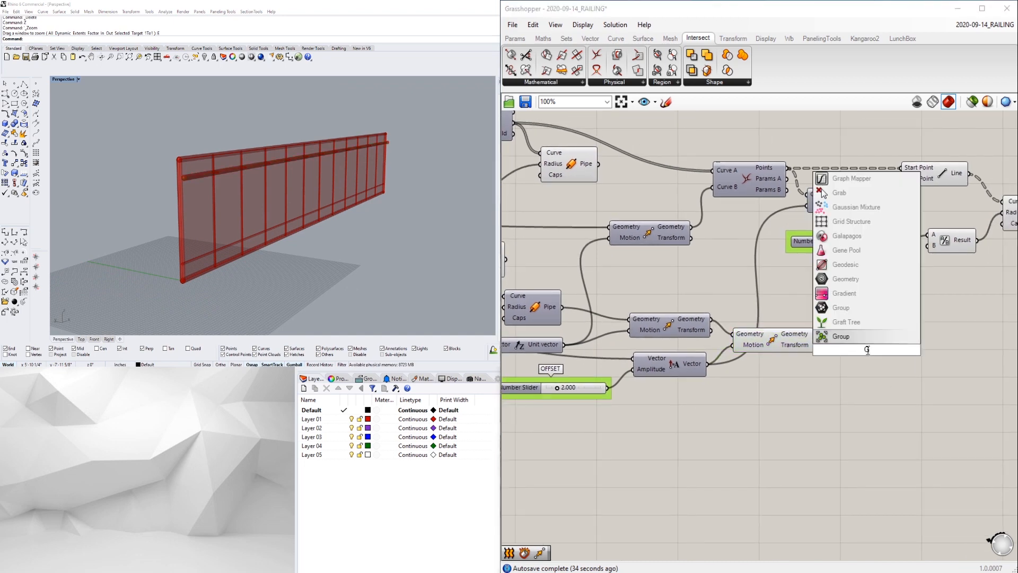
Step: Add a Custom Preview component and feed it the Geometry output of the handrail's final Move component
{"action": "double_click", "coordinate": [895, 361]}
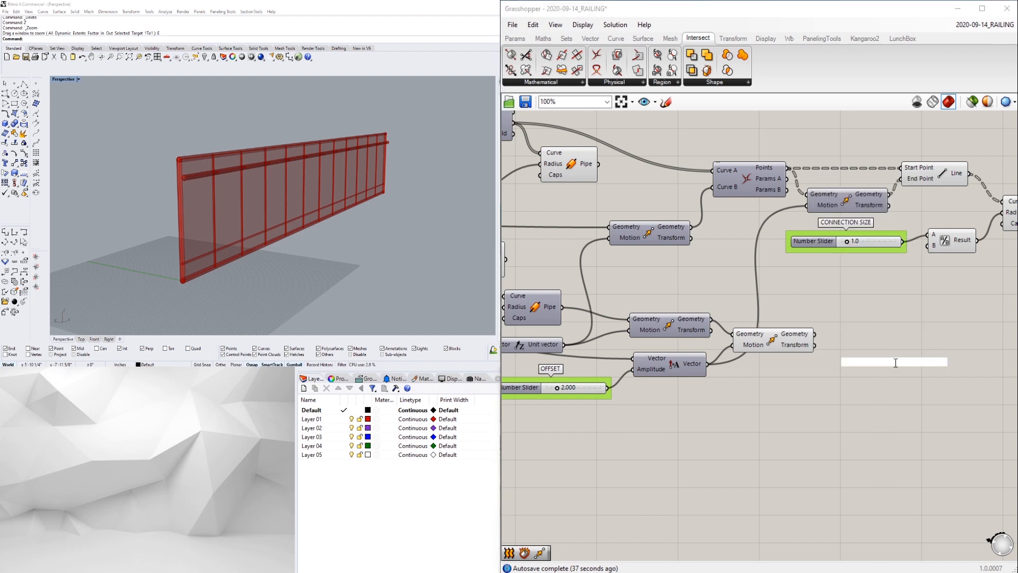
{"action": "type", "text": "CUS"}
{"action": "left_click", "coordinate": [882, 349]}
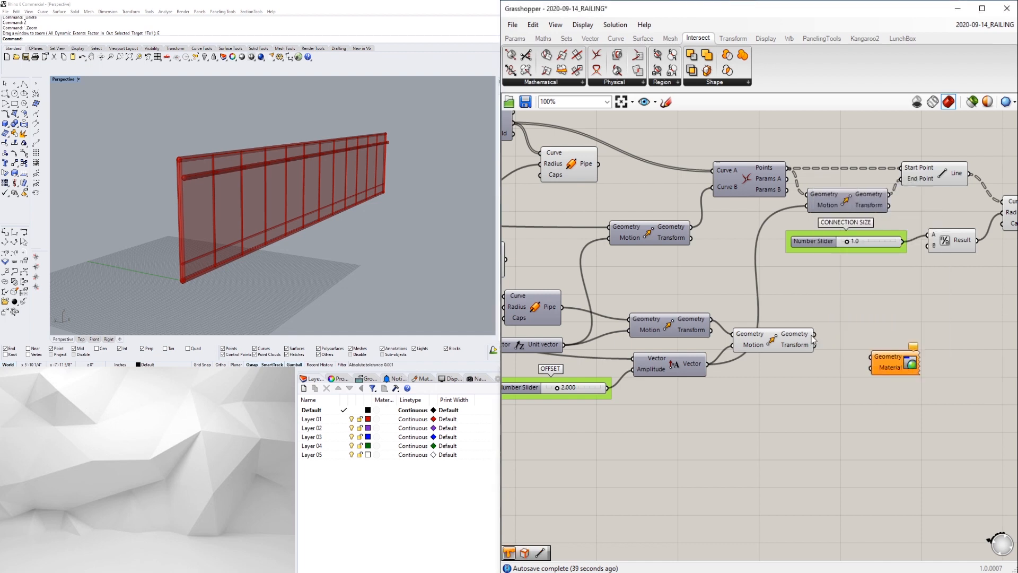
{"action": "left_click_drag", "start_coordinate": [814, 334], "coordinate": [872, 356]}
Step: Add a Colour Swatch for the Custom Preview's Material and set it to a neutral grey with a value of about 69
{"action": "double_click", "coordinate": [786, 395]}
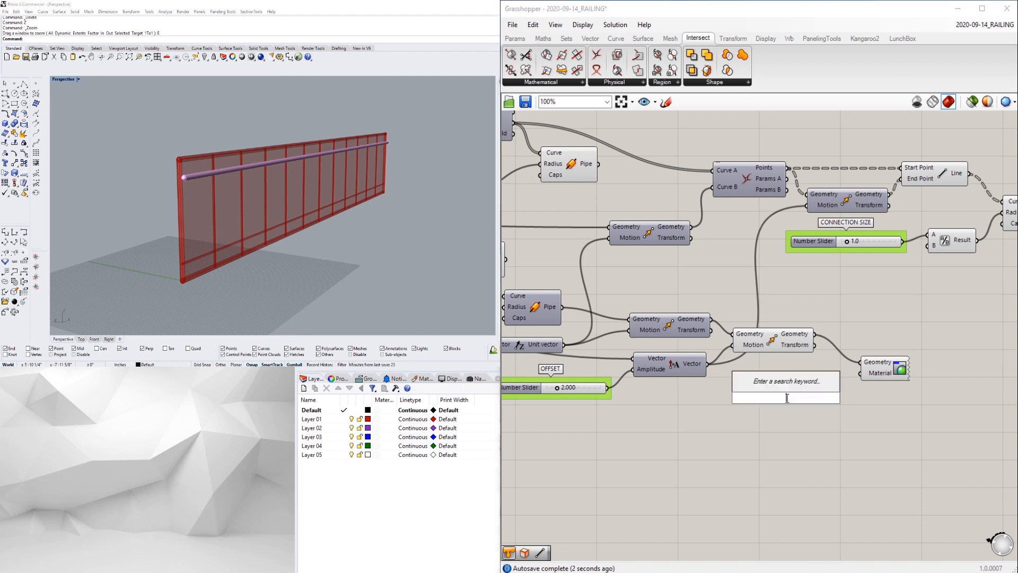
{"action": "type", "text": "SWA"}
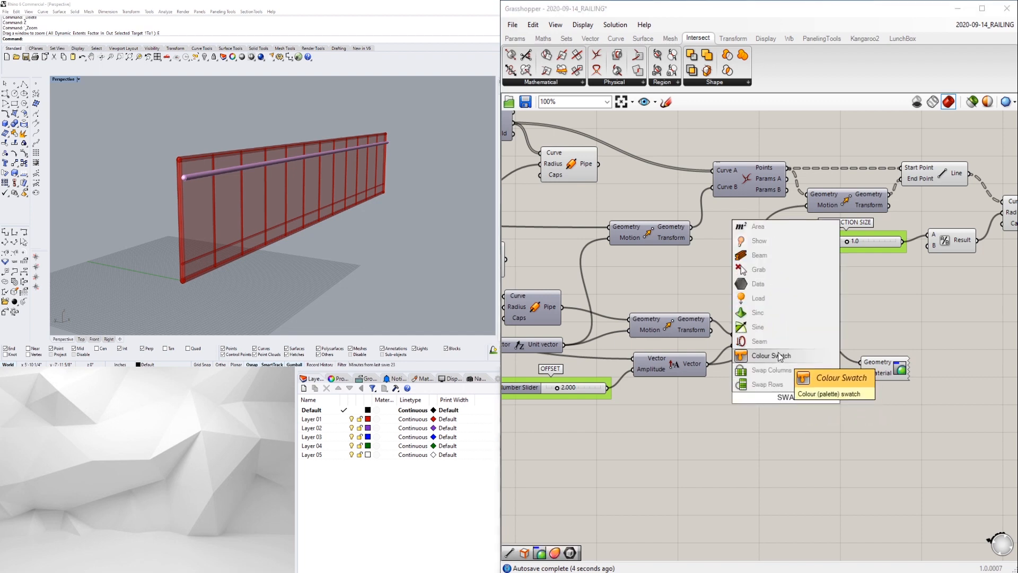
{"action": "left_click", "coordinate": [777, 354]}
{"action": "scroll", "coordinate": [819, 385], "scroll_direction": "up", "scroll_amount": 2}
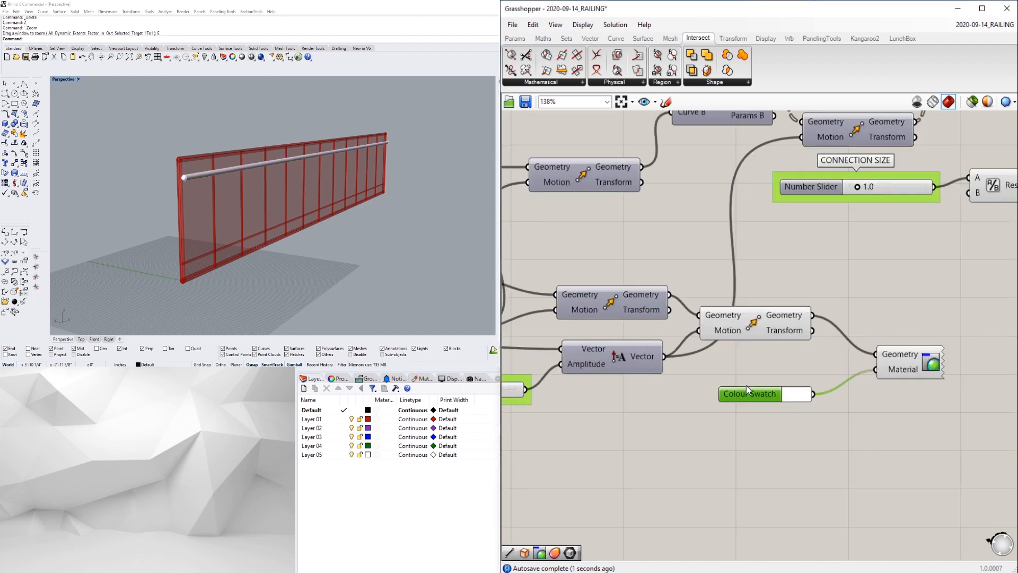
{"action": "left_click", "coordinate": [788, 381]}
{"action": "left_click_drag", "start_coordinate": [854, 424], "coordinate": [876, 428]}
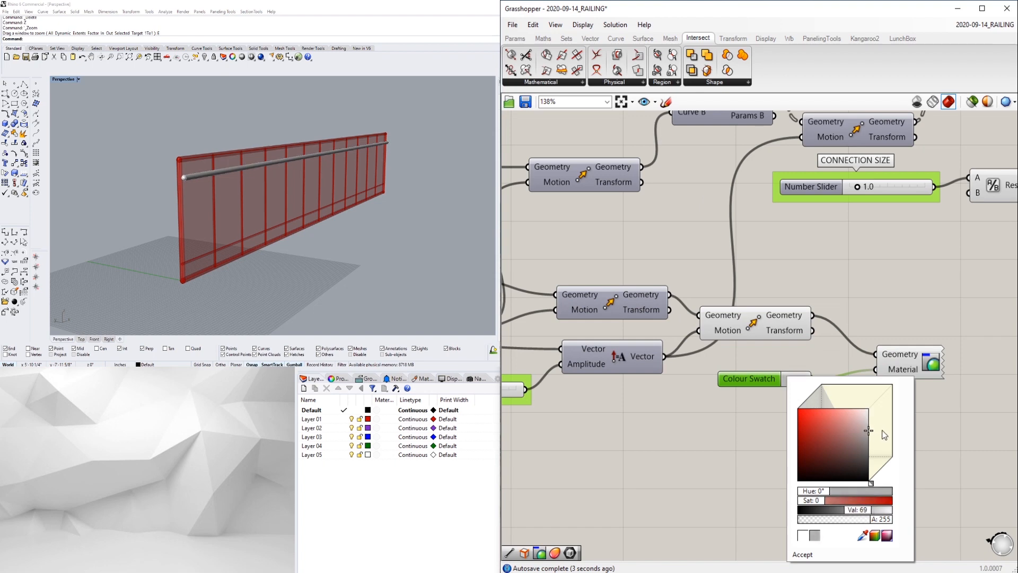
{"action": "left_click", "coordinate": [850, 365]}
Step: Arrange the Custom Preview and its Colour Swatch neatly beside the handrail's Move component
{"action": "scroll", "coordinate": [889, 353], "scroll_direction": "up", "scroll_amount": 2}
{"action": "left_click_drag", "start_coordinate": [907, 370], "coordinate": [856, 338]}
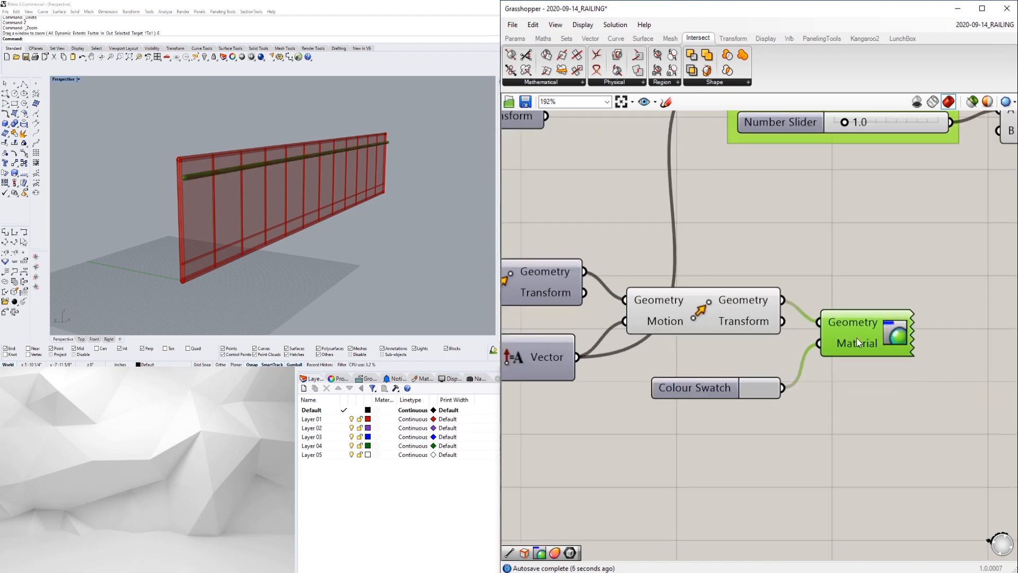
{"action": "left_click_drag", "start_coordinate": [704, 384], "coordinate": [703, 358]}
{"action": "left_click", "coordinate": [723, 314]}
{"action": "scroll", "coordinate": [818, 290], "scroll_direction": "down", "scroll_amount": 3}
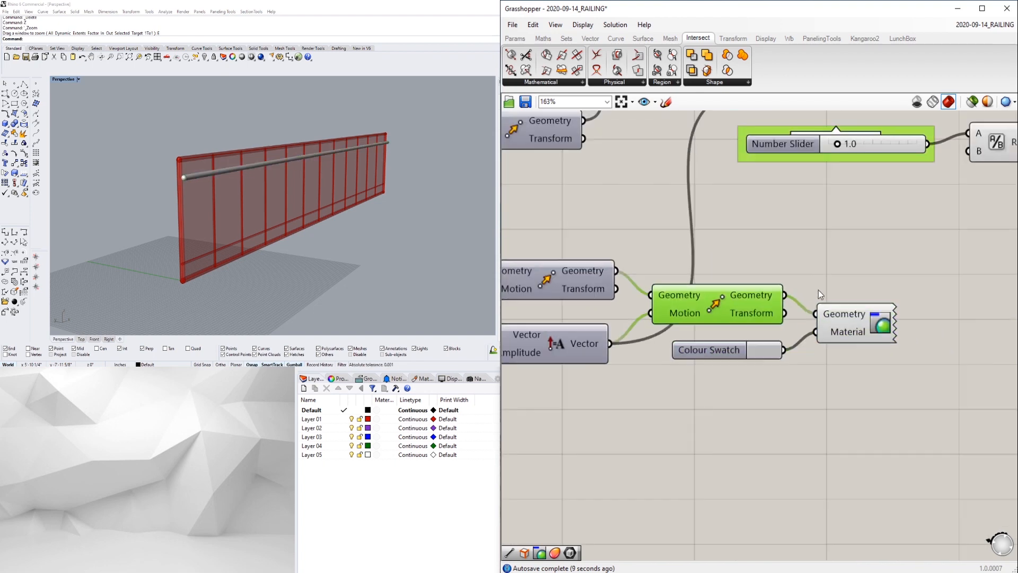
Step: Try a duplicate of the Custom Preview and Colour Swatch below the connector Pipe, and delete the copy
{"action": "right_click_drag", "start_coordinate": [819, 289], "coordinate": [800, 363]}
{"action": "left_click", "coordinate": [842, 421]}
{"action": "right_click_drag", "start_coordinate": [842, 421], "coordinate": [804, 451]}
{"action": "left_click_drag", "start_coordinate": [841, 482], "coordinate": [717, 418]}
{"action": "right_click_drag", "start_coordinate": [759, 445], "coordinate": [645, 436]}
{"action": "scroll", "coordinate": [645, 436], "scroll_direction": "down", "scroll_amount": 1}
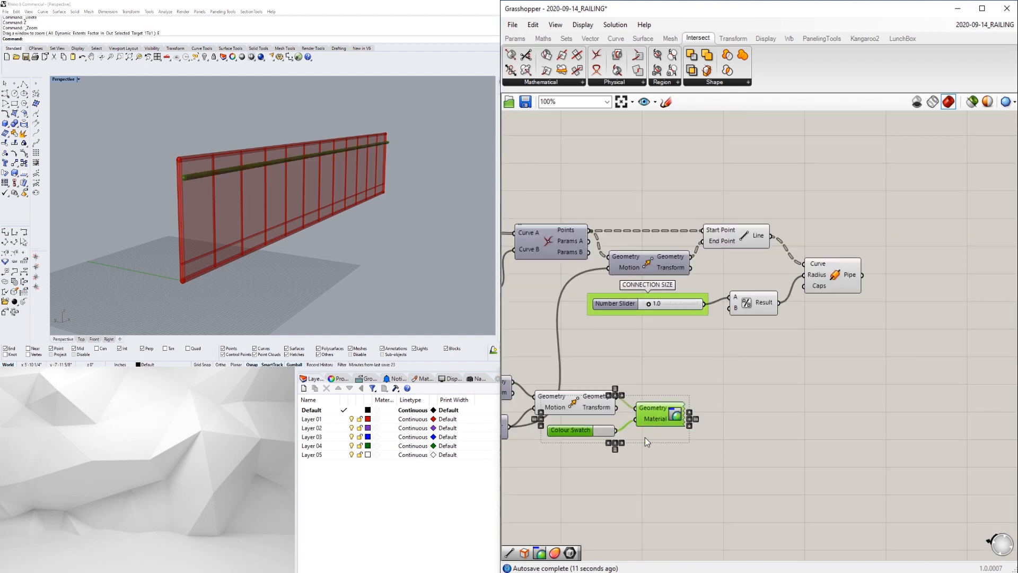
{"action": "left_click", "coordinate": [593, 428]}
{"action": "left_click", "coordinate": [652, 416], "text": "shift"}
{"action": "left_click_drag", "start_coordinate": [652, 416], "coordinate": [853, 334], "text": "alt"}
{"action": "left_click", "coordinate": [849, 289]}
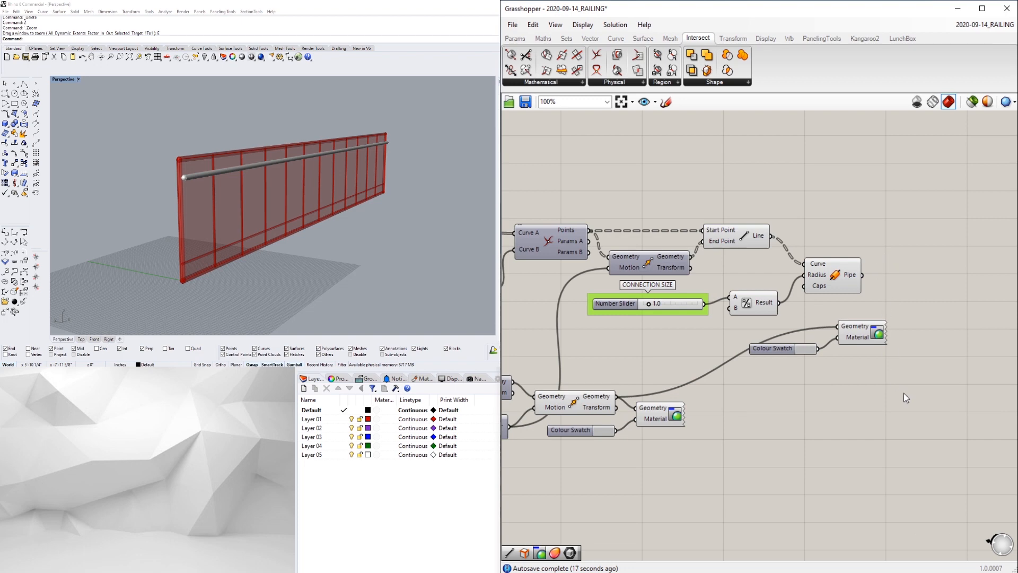
{"action": "left_click_drag", "start_coordinate": [903, 393], "coordinate": [774, 357]}
{"action": "key", "text": "Delete"}
Step: Place the Custom Preview and Colour Swatch beyond the connector Pipe and add that Pipe's output to the previewed Geometry
{"action": "scroll", "coordinate": [739, 386], "scroll_direction": "down", "scroll_amount": 2}
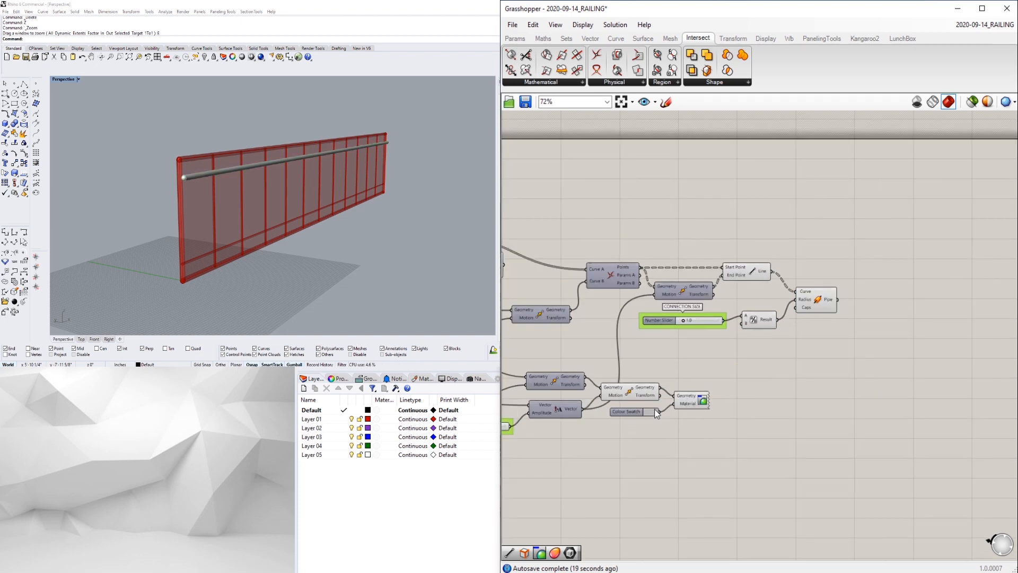
{"action": "left_click_drag", "start_coordinate": [688, 404], "coordinate": [899, 364]}
{"action": "left_click", "coordinate": [859, 324]}
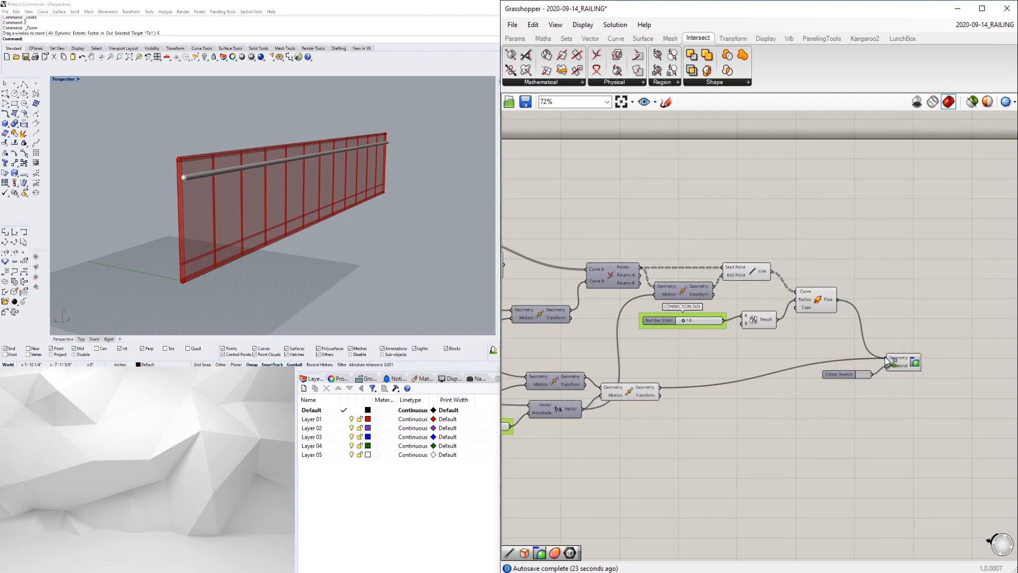
{"action": "right_click_drag", "start_coordinate": [295, 186], "coordinate": [373, 185]}
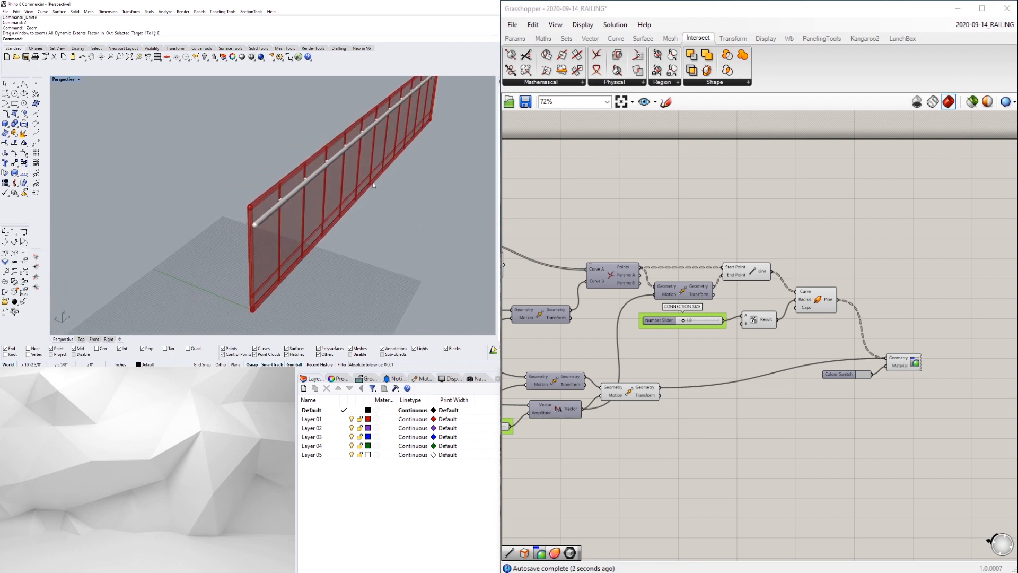
Step: Add the interior rails Pipe and the outer frame Pipe outputs to the Custom Preview's Geometry input
{"action": "scroll", "coordinate": [799, 347], "scroll_direction": "down", "scroll_amount": 1}
{"action": "right_click_drag", "start_coordinate": [801, 346], "coordinate": [871, 336]}
{"action": "right_click_drag", "start_coordinate": [707, 369], "coordinate": [770, 357]}
{"action": "left_click", "coordinate": [660, 255]}
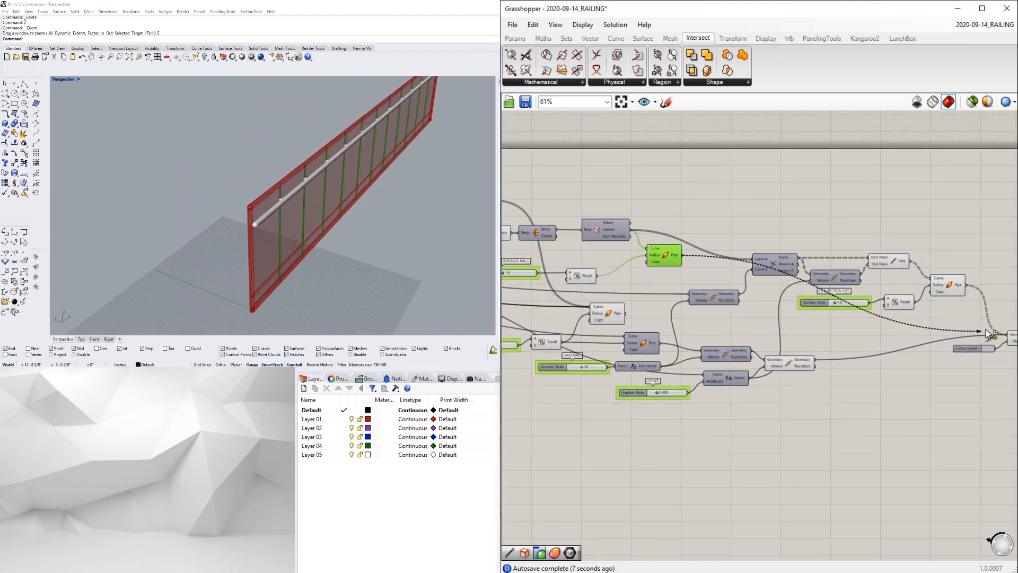
{"action": "left_click", "coordinate": [608, 314]}
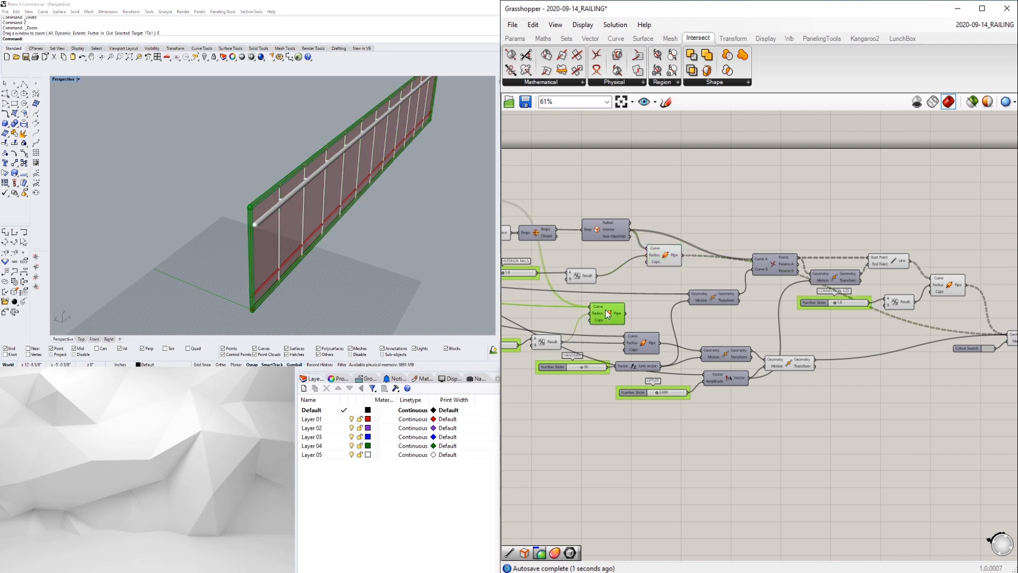
{"action": "right_click_drag", "start_coordinate": [697, 333], "coordinate": [645, 319]}
{"action": "left_click_drag", "start_coordinate": [954, 336], "coordinate": [956, 322], "text": "shift"}
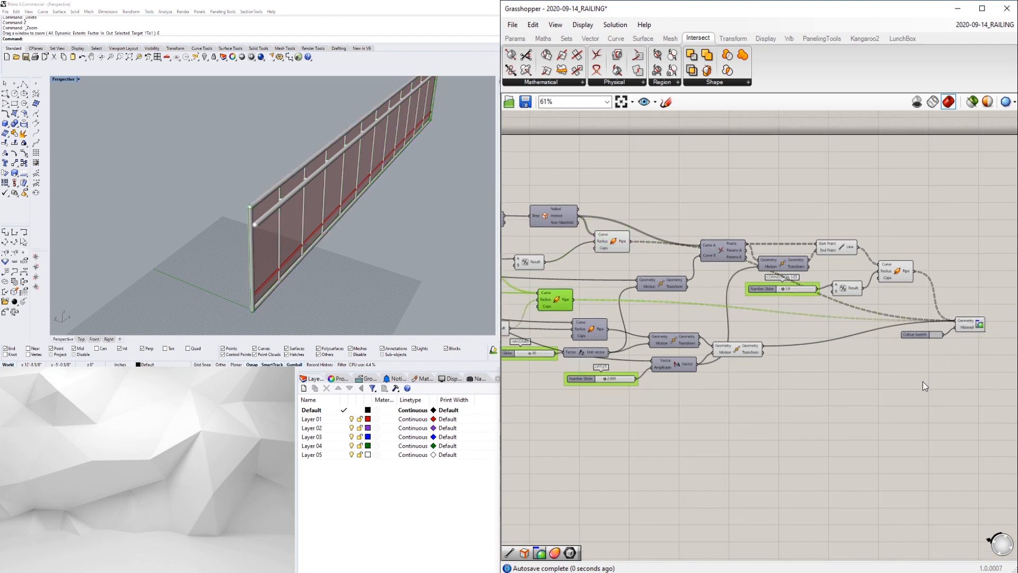
{"action": "left_click", "coordinate": [922, 381]}
Step: Add the lower rail's Move output to the Custom Preview's Geometry input
{"action": "right_click_drag", "start_coordinate": [329, 239], "coordinate": [244, 196]}
{"action": "right_click_drag", "start_coordinate": [695, 391], "coordinate": [749, 396]}
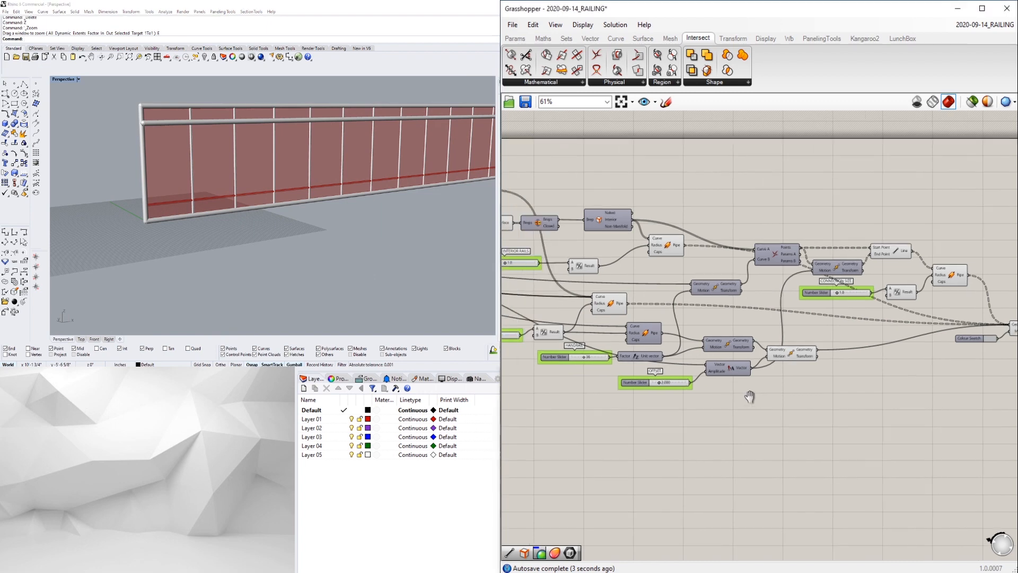
{"action": "scroll", "coordinate": [609, 319], "scroll_direction": "down", "scroll_amount": 2}
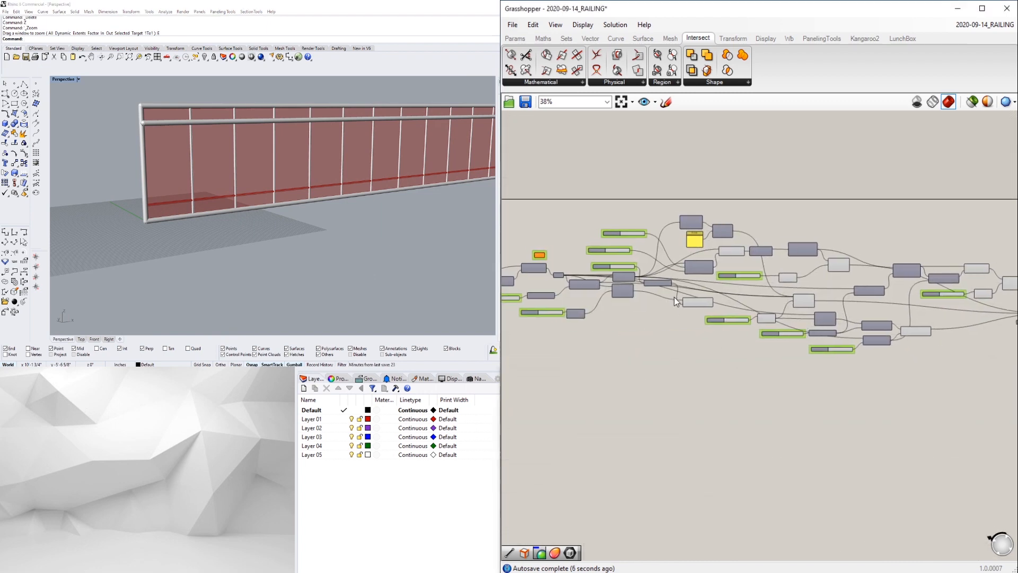
{"action": "scroll", "coordinate": [674, 297], "scroll_direction": "up", "scroll_amount": 1}
{"action": "scroll", "coordinate": [703, 307], "scroll_direction": "up", "scroll_amount": 1}
{"action": "right_click_drag", "start_coordinate": [787, 341], "coordinate": [897, 342]}
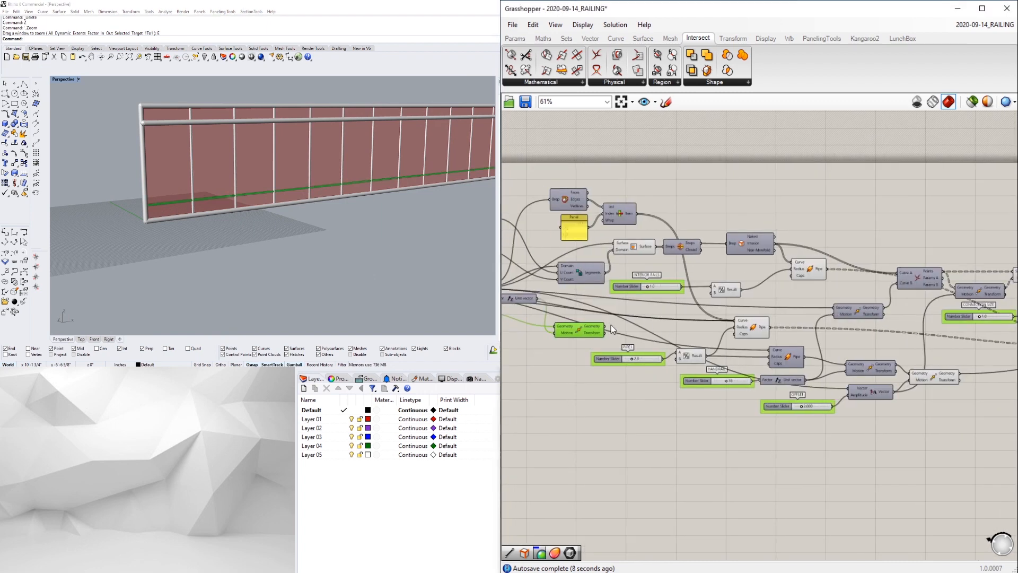
{"action": "scroll", "coordinate": [635, 336], "scroll_direction": "down", "scroll_amount": 2}
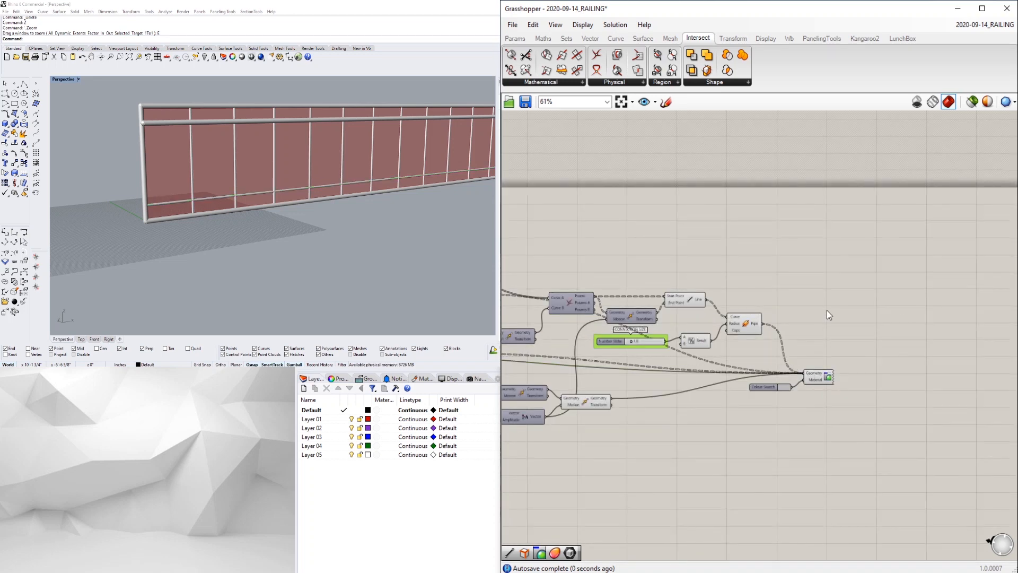
Step: Add a new Move component and place it above the Brep Edges and interior rails Pipe components
{"action": "scroll", "coordinate": [826, 310], "scroll_direction": "up", "scroll_amount": 1}
{"action": "scroll", "coordinate": [787, 300], "scroll_direction": "up", "scroll_amount": 4}
{"action": "double_click", "coordinate": [782, 274]}
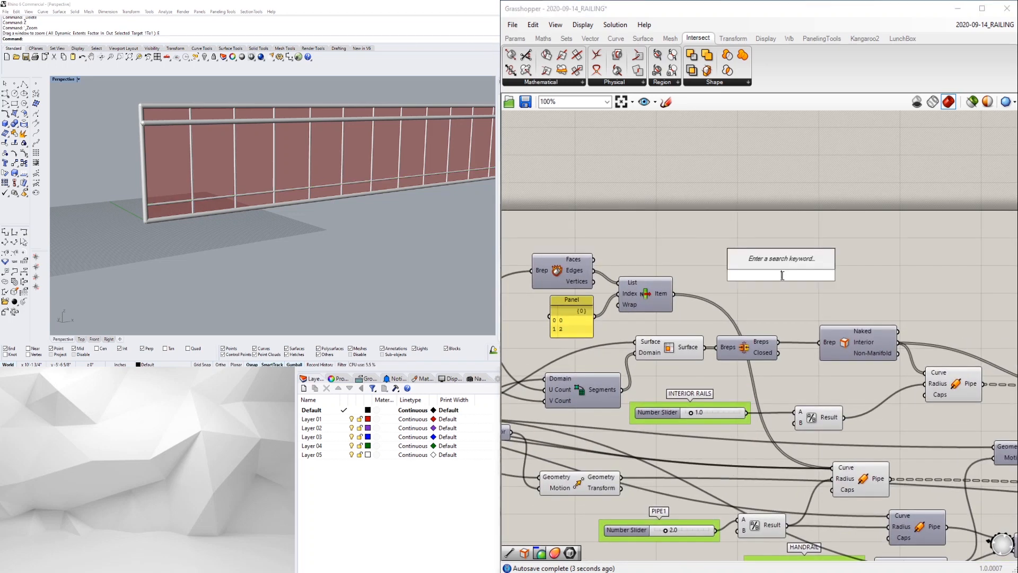
{"action": "type", "text": "MOV"}
{"action": "left_click", "coordinate": [781, 258]}
{"action": "scroll", "coordinate": [780, 258], "scroll_direction": "up", "scroll_amount": 2}
{"action": "left_click_drag", "start_coordinate": [768, 287], "coordinate": [1003, 269]}
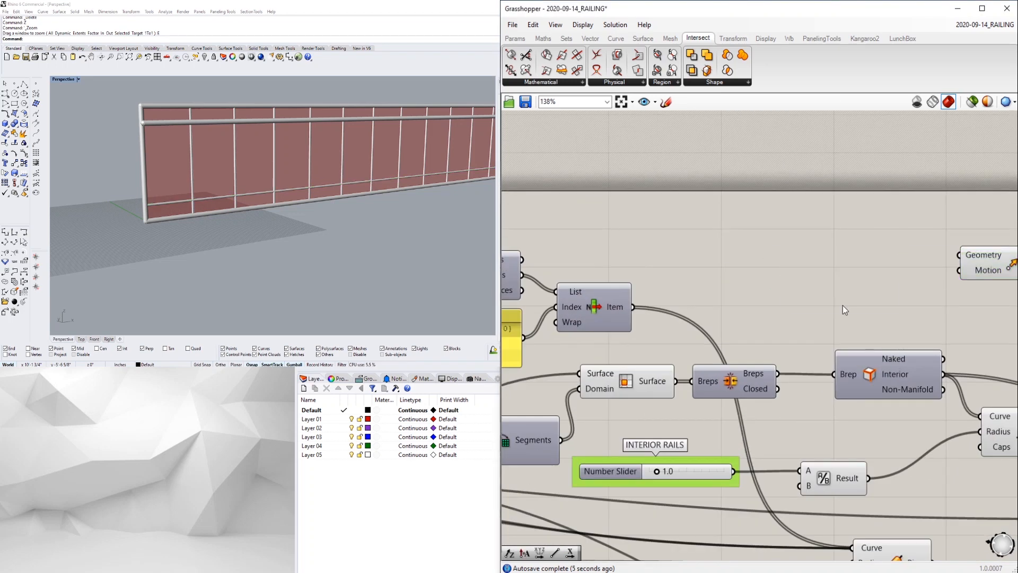
Step: Add an Amplitude component, feed the subdivided Surface output into its Vector input, and wire its result to the new Move's Motion
{"action": "double_click", "coordinate": [842, 305]}
{"action": "type", "text": "Amplitude"}
{"action": "key", "text": "Return"}
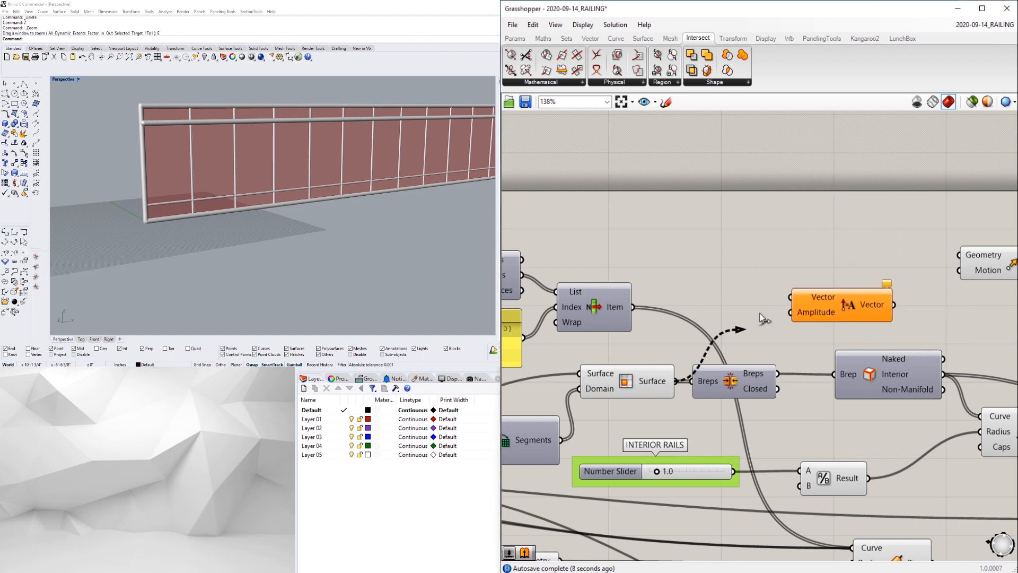
{"action": "left_click_drag", "start_coordinate": [759, 314], "coordinate": [791, 297]}
{"action": "left_click_drag", "start_coordinate": [830, 296], "coordinate": [841, 253]}
{"action": "right_click_drag", "start_coordinate": [880, 258], "coordinate": [802, 298]}
{"action": "left_click", "coordinate": [842, 304]}
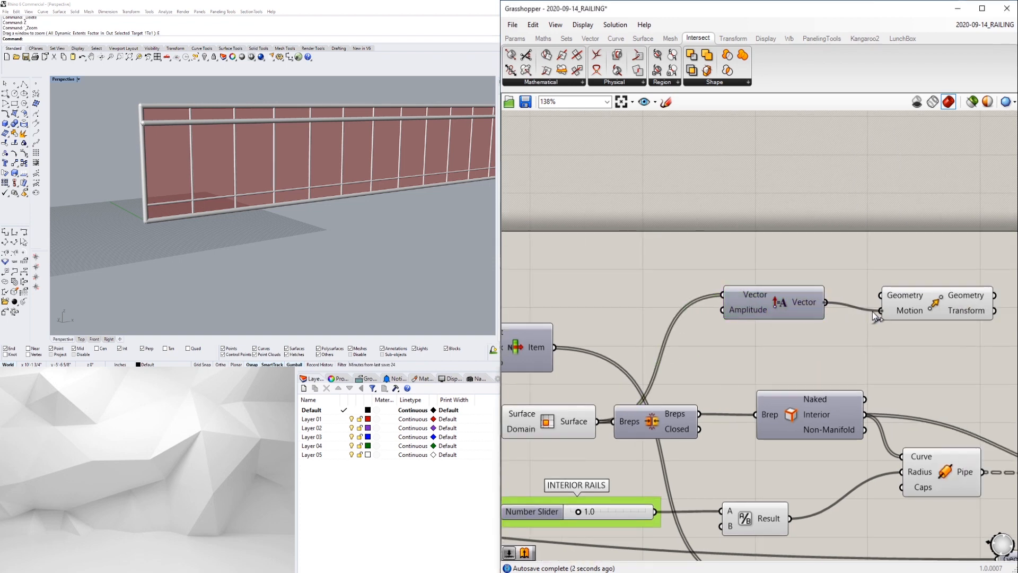
{"action": "left_click_drag", "start_coordinate": [794, 309], "coordinate": [820, 313]}
{"action": "double_click", "coordinate": [583, 297]}
{"action": "type", "text": "1"}
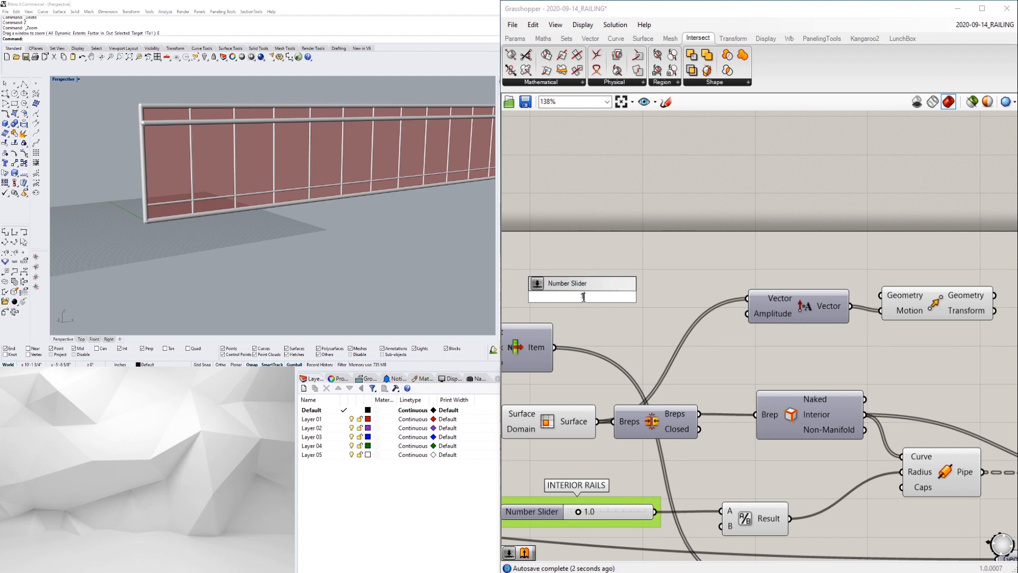
{"action": "key", "text": "Return"}
{"action": "left_click", "coordinate": [554, 295]}
{"action": "key", "text": "Delete"}
Step: Add a Number Slider set to 1.5 and place it above the List Item component
{"action": "double_click", "coordinate": [540, 294]}
{"action": "type", "text": "1.5"}
{"action": "key", "text": "Return"}
{"action": "right_click_drag", "start_coordinate": [529, 294], "coordinate": [653, 301]}
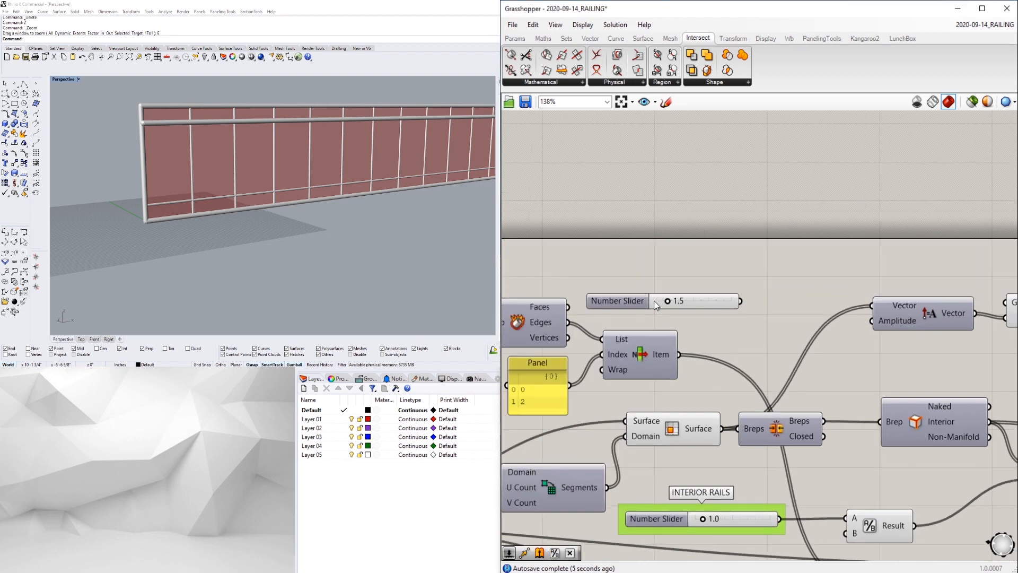
{"action": "left_click_drag", "start_coordinate": [653, 300], "coordinate": [622, 275]}
Step: Add a Division by 2, feed the 1.5 slider into input A, and wire the Result to the Amplitude input
{"action": "double_click", "coordinate": [754, 310]}
{"action": "type", "text": "division"}
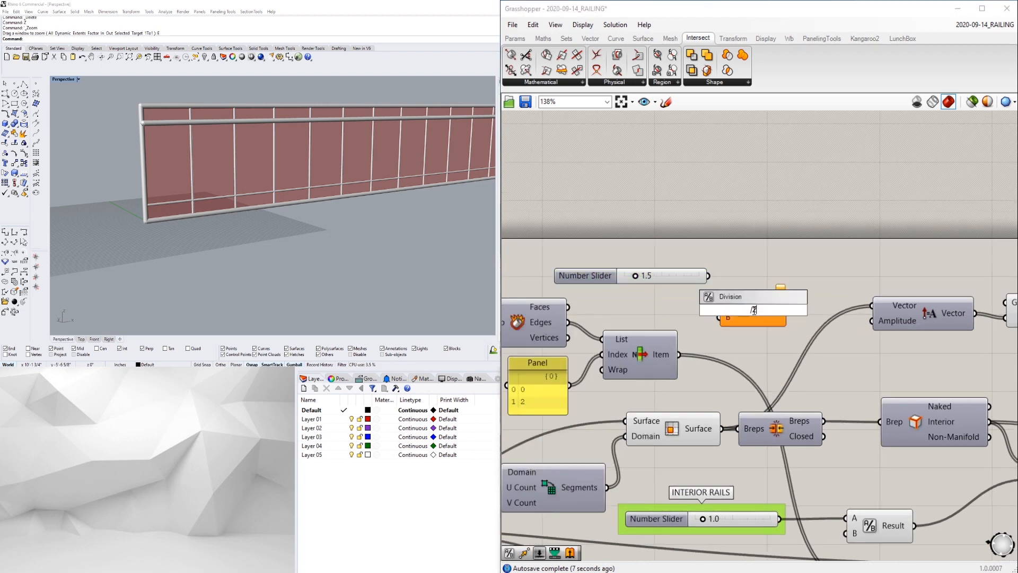
{"action": "key", "text": "Return"}
{"action": "key", "text": "ctrl+z"}
{"action": "left_click_drag", "start_coordinate": [712, 276], "coordinate": [725, 299]}
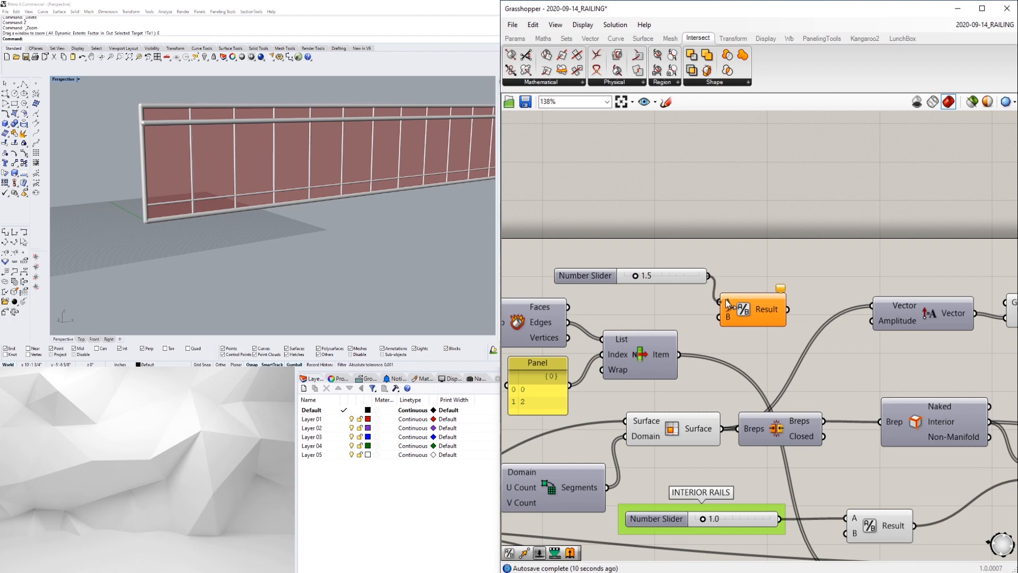
{"action": "left_click_drag", "start_coordinate": [782, 313], "coordinate": [794, 302]}
Step: Add an Extrude component on the canvas beyond the new Move component
{"action": "scroll", "coordinate": [769, 352], "scroll_direction": "up", "scroll_amount": 2}
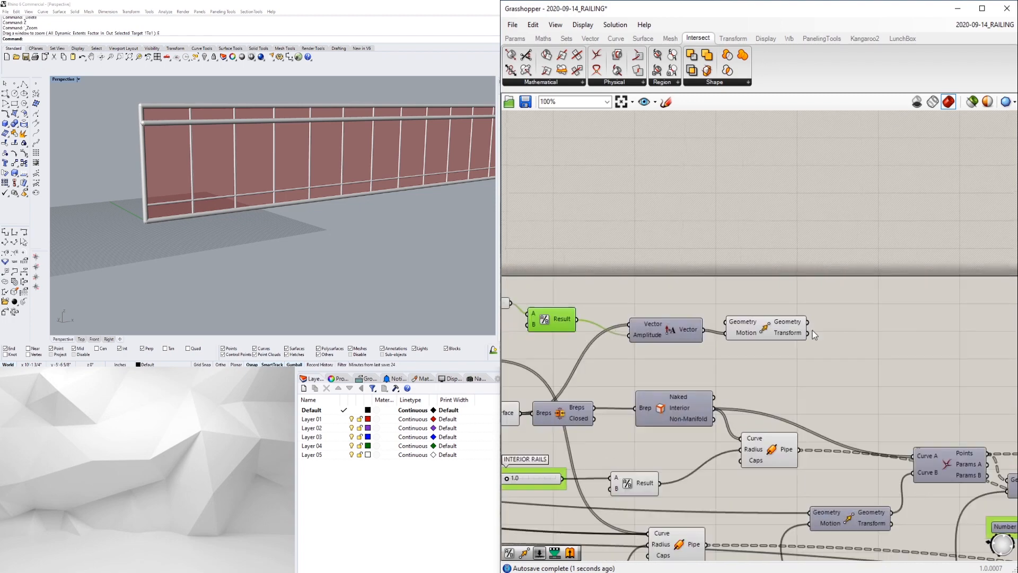
{"action": "double_click", "coordinate": [879, 326]}
{"action": "type", "text": "EXTR"}
{"action": "key", "text": "Return"}
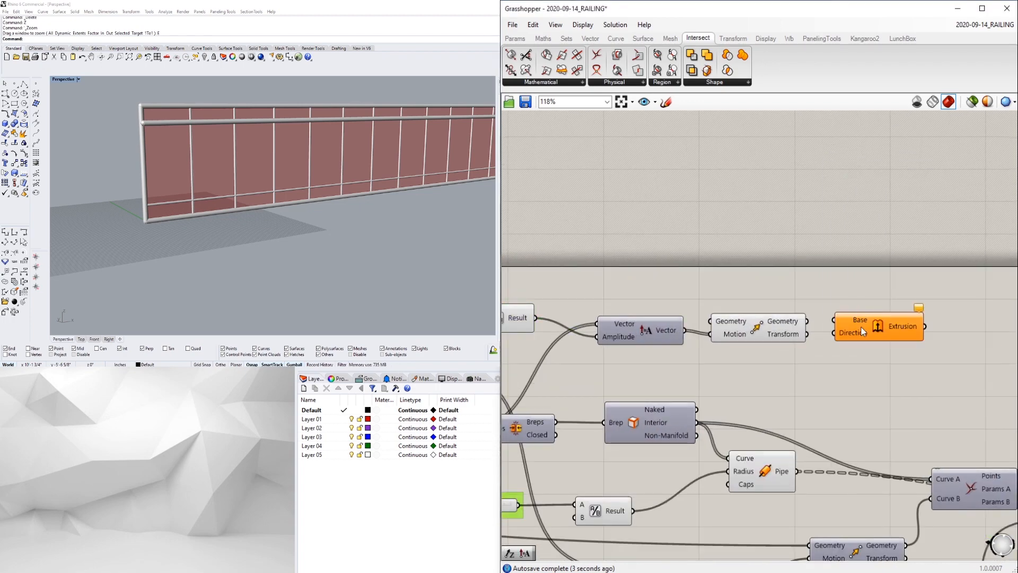
Step: Add a Multiplication component below the Move and feed the Amplitude's Vector output into its input A
{"action": "double_click", "coordinate": [852, 353]}
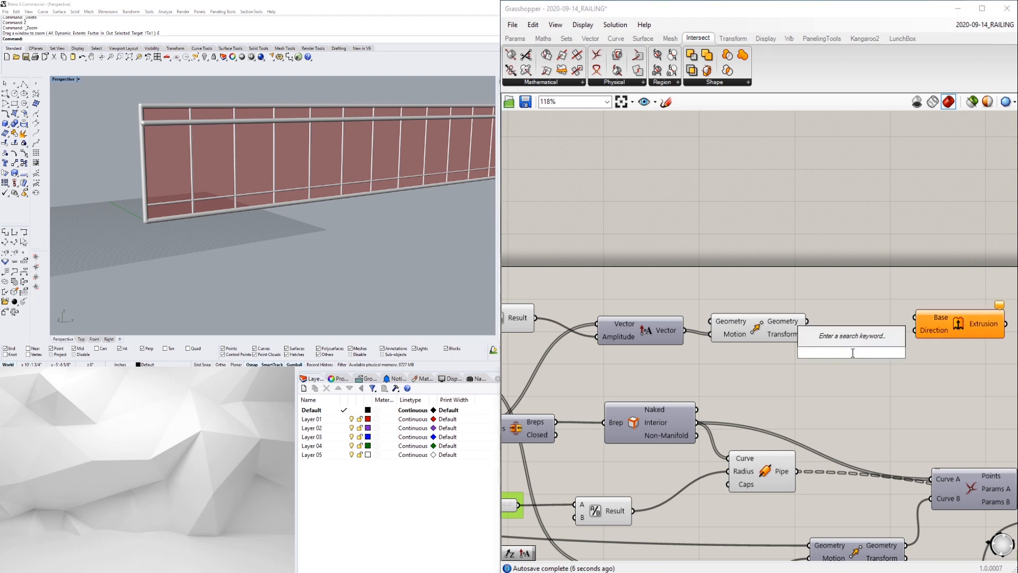
{"action": "type", "text": "*"}
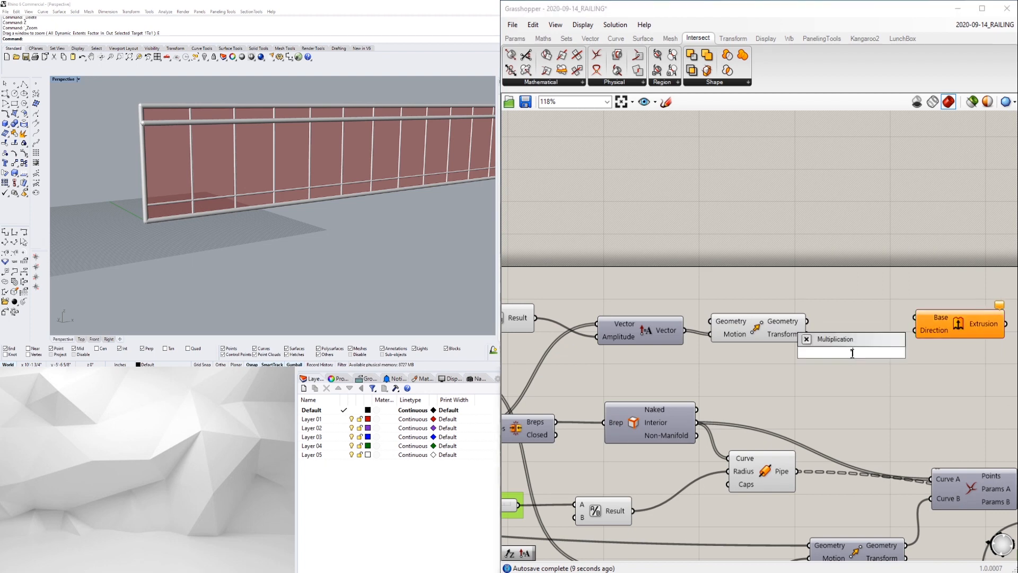
{"action": "key", "text": "Return"}
{"action": "scroll", "coordinate": [734, 364], "scroll_direction": "down", "scroll_amount": 2}
{"action": "right_click_drag", "start_coordinate": [732, 364], "coordinate": [786, 365]}
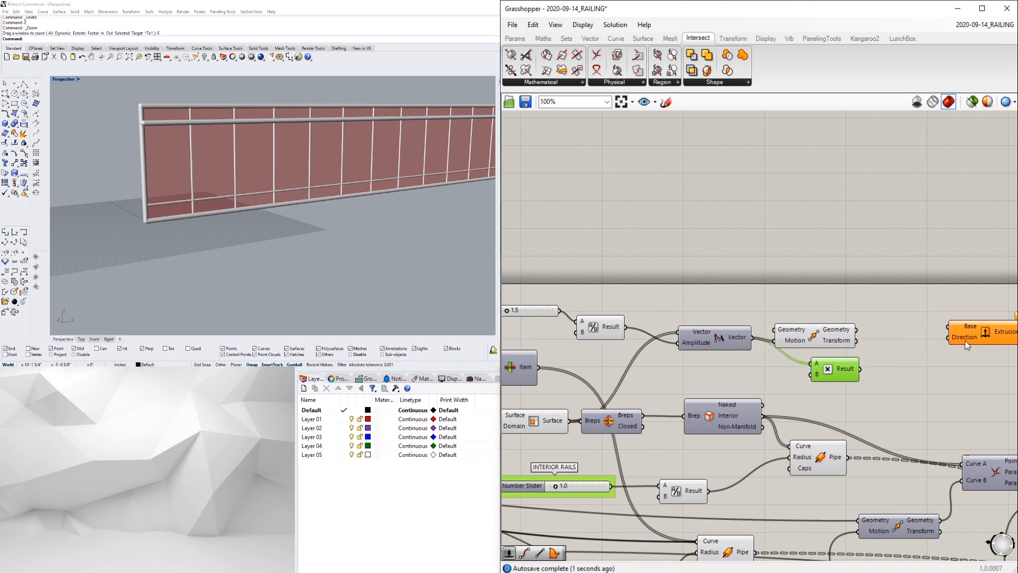
Step: Reposition the Extrude component closer to the Multiplication and shift the Move component slightly up and away from the Amplitude
{"action": "left_click_drag", "start_coordinate": [966, 345], "coordinate": [930, 361]}
{"action": "left_click", "coordinate": [849, 334]}
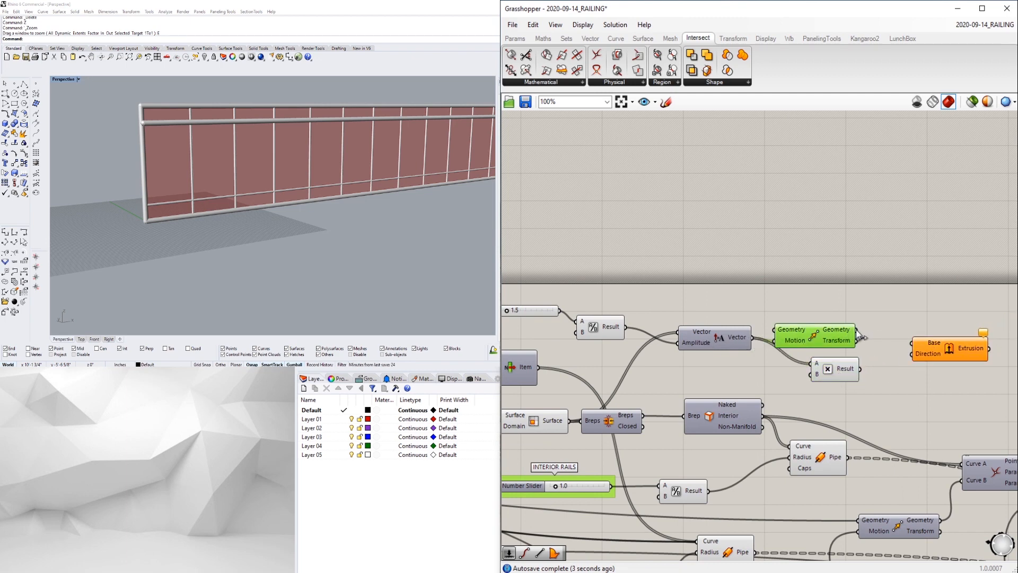
{"action": "left_click_drag", "start_coordinate": [809, 334], "coordinate": [839, 331]}
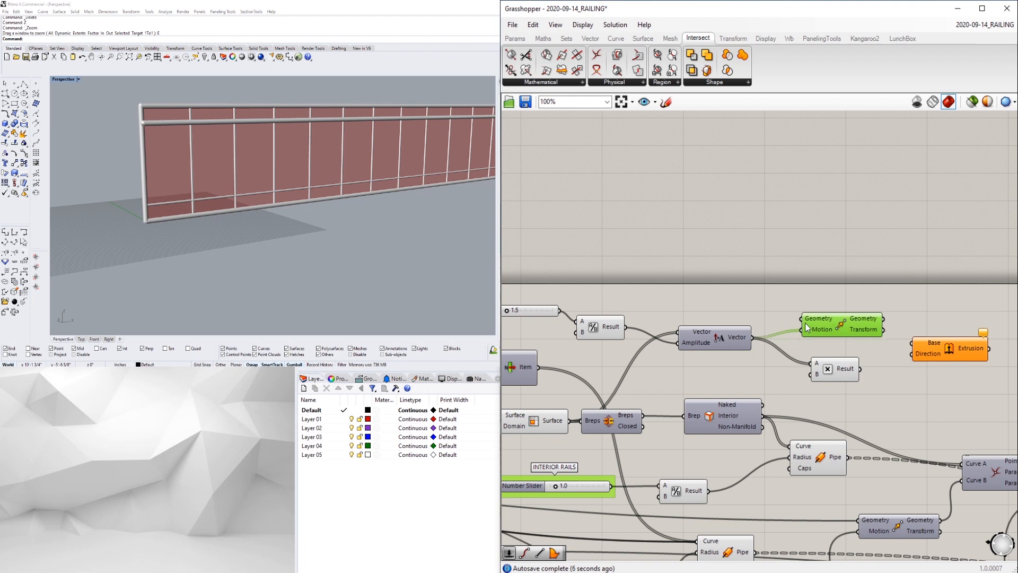
Step: Wire the subdivided Surface into the Move's Geometry, the moved Geometry into the Extrude's Base, and the Multiplication Result into Direction
{"action": "right_click_drag", "start_coordinate": [689, 347], "coordinate": [787, 360]}
{"action": "right_click_drag", "start_coordinate": [715, 366], "coordinate": [660, 366]}
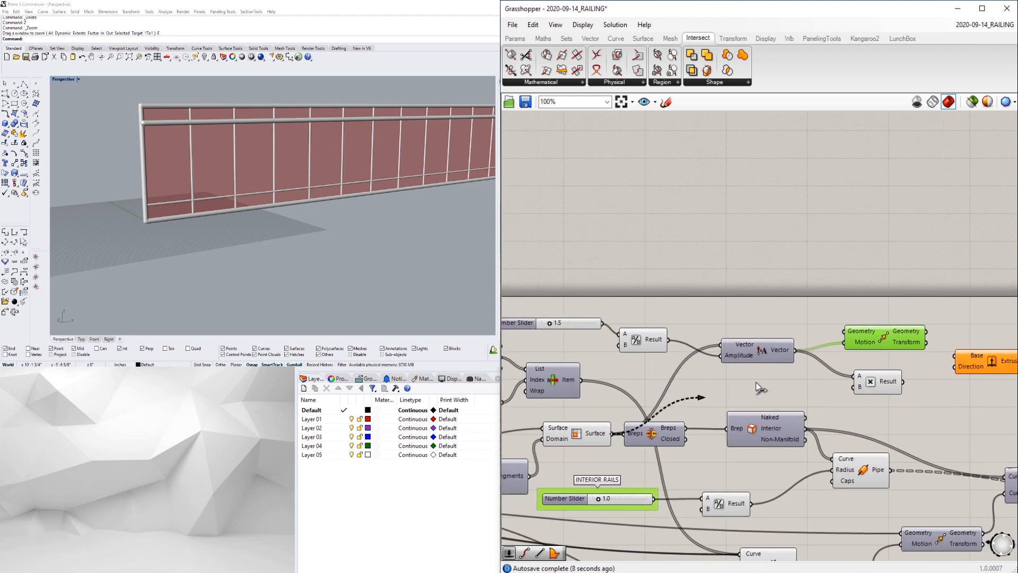
{"action": "scroll", "coordinate": [846, 332], "scroll_direction": "up", "scroll_amount": 3}
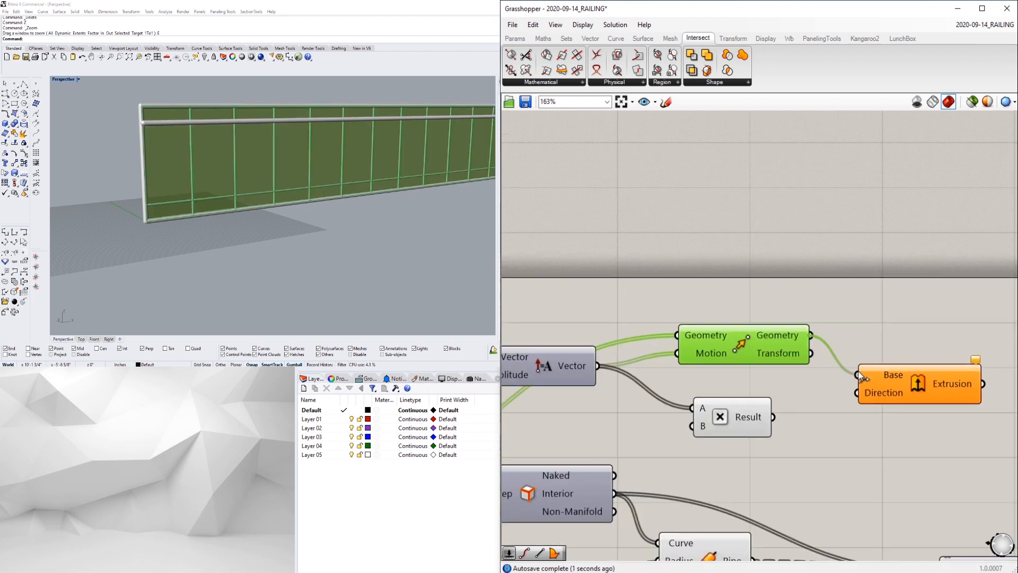
{"action": "left_click_drag", "start_coordinate": [852, 399], "coordinate": [857, 393]}
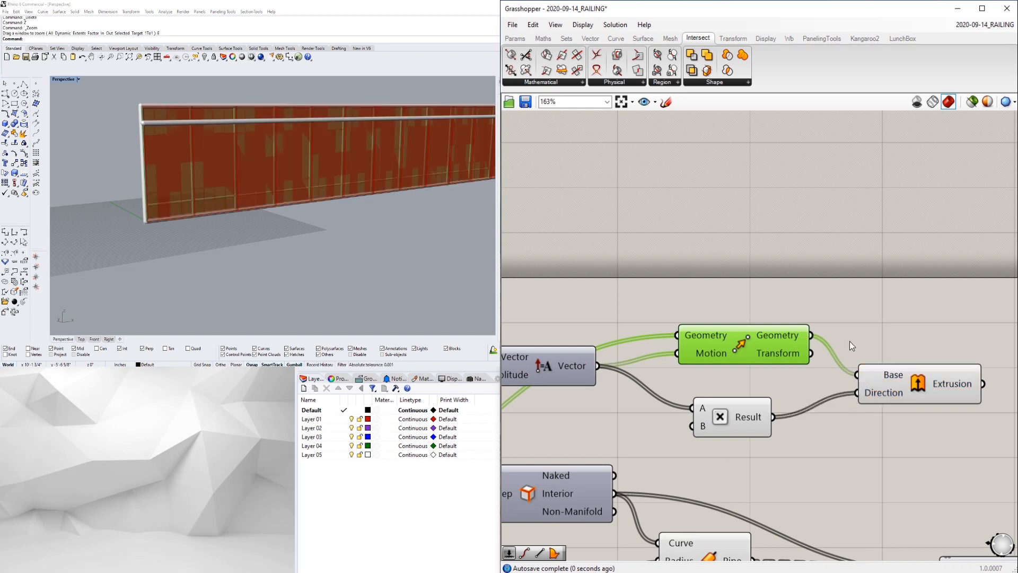
Step: Insert a Negative component between the Multiplication Result and the Extrude's Direction input
{"action": "double_click", "coordinate": [810, 456]}
{"action": "type", "text": "NEG"}
{"action": "left_click", "coordinate": [798, 444]}
{"action": "left_click_drag", "start_coordinate": [773, 417], "coordinate": [761, 456]}
{"action": "left_click_drag", "start_coordinate": [861, 396], "coordinate": [935, 390]}
{"action": "left_click_drag", "start_coordinate": [809, 444], "coordinate": [848, 404]}
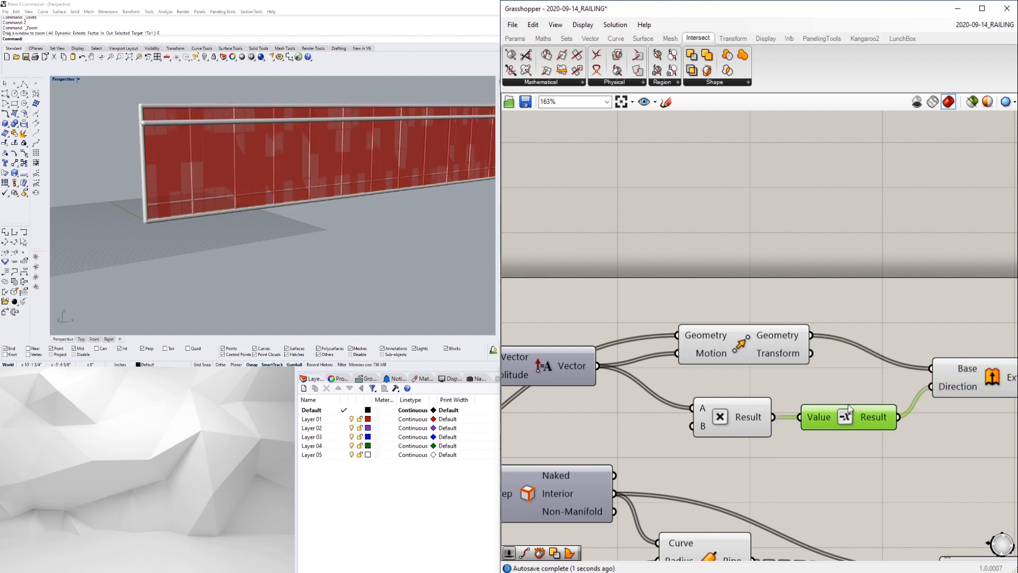
Step: Turn off the preview of the new Move component and of the subdivided Surface component
{"action": "right_click", "coordinate": [745, 339]}
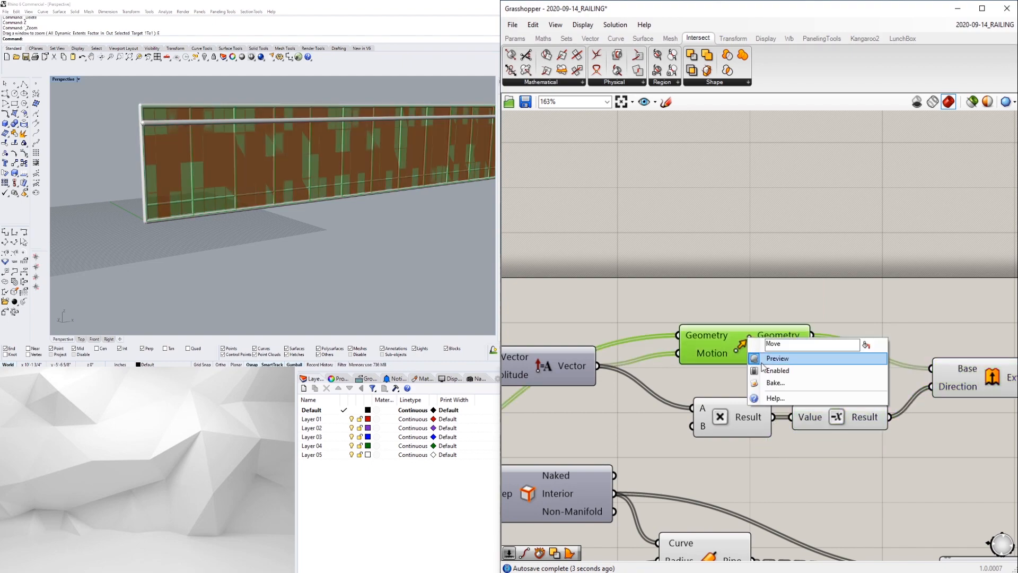
{"action": "left_click", "coordinate": [770, 359]}
{"action": "scroll", "coordinate": [779, 374], "scroll_direction": "down", "scroll_amount": 3}
{"action": "right_click_drag", "start_coordinate": [702, 414], "coordinate": [902, 398]}
{"action": "right_click", "coordinate": [649, 436]}
{"action": "left_click", "coordinate": [666, 457]}
{"action": "scroll", "coordinate": [748, 349], "scroll_direction": "down", "scroll_amount": 3}
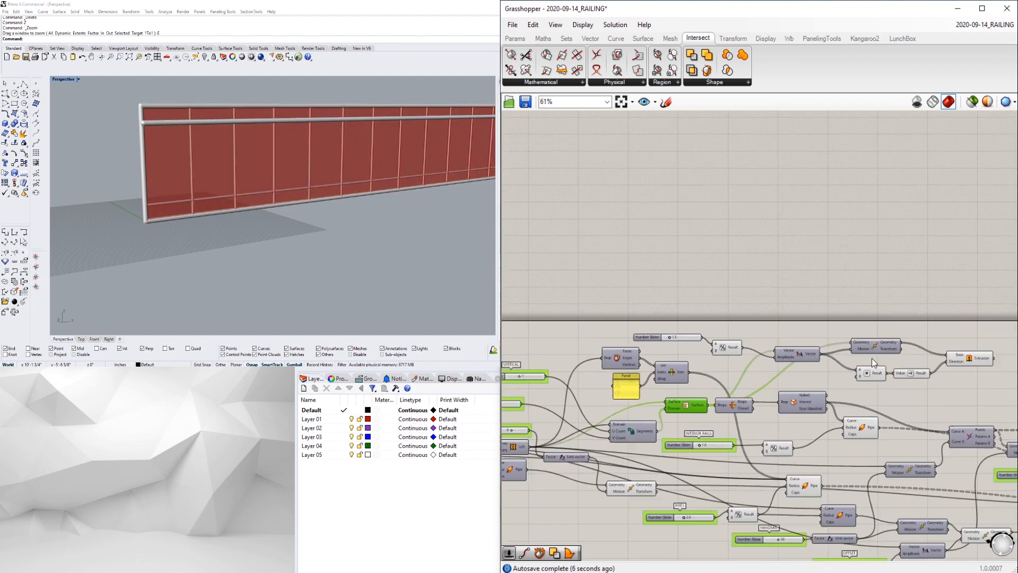
Step: Examine the extruded panels' thickness against the pipes at the end of the railing
{"action": "right_click_drag", "start_coordinate": [871, 357], "coordinate": [705, 361]}
{"action": "left_click", "coordinate": [793, 362]}
{"action": "right_click_drag", "start_coordinate": [422, 186], "coordinate": [263, 209]}
{"action": "scroll", "coordinate": [372, 229], "scroll_direction": "up", "scroll_amount": 8}
{"action": "scroll", "coordinate": [278, 211], "scroll_direction": "up", "scroll_amount": 7}
{"action": "scroll", "coordinate": [289, 207], "scroll_direction": "down", "scroll_amount": 7}
{"action": "scroll", "coordinate": [704, 397], "scroll_direction": "up", "scroll_amount": 4}
Step: Tidy the Move, Multiplication, Negative and Extrude components into a compact arrangement
{"action": "left_click", "coordinate": [824, 394]}
{"action": "left_click_drag", "start_coordinate": [824, 390], "coordinate": [666, 321]}
{"action": "left_click", "coordinate": [727, 377]}
{"action": "scroll", "coordinate": [741, 334], "scroll_direction": "up", "scroll_amount": 3}
{"action": "left_click_drag", "start_coordinate": [755, 324], "coordinate": [747, 323]}
{"action": "left_click", "coordinate": [825, 369]}
{"action": "scroll", "coordinate": [825, 369], "scroll_direction": "down", "scroll_amount": 4}
{"action": "left_click_drag", "start_coordinate": [905, 347], "coordinate": [875, 347]}
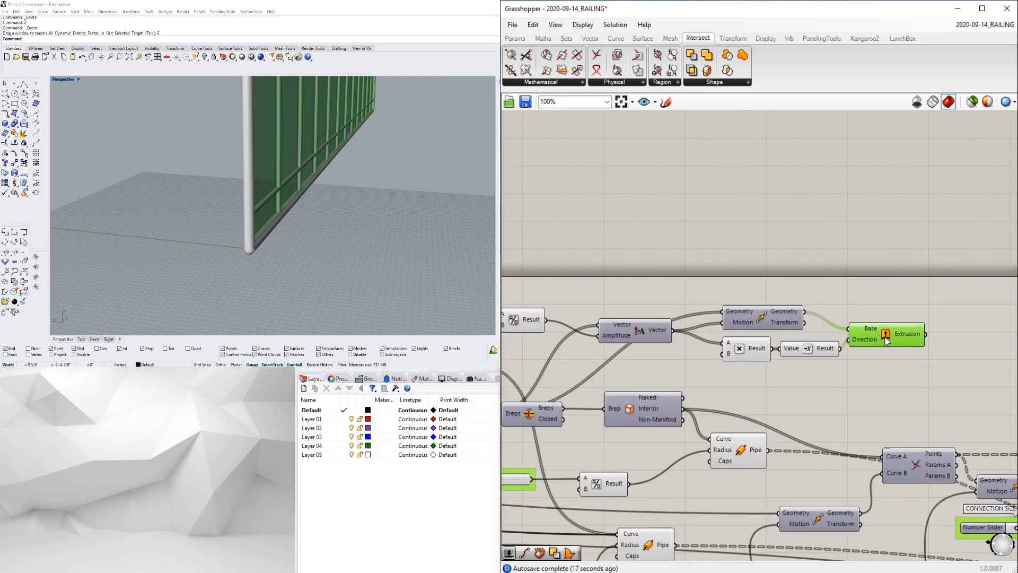
Step: Reposition the Amplitude component and shift the panel extrusion components slightly down beside it
{"action": "left_click", "coordinate": [848, 374]}
{"action": "right_click_drag", "start_coordinate": [598, 335], "coordinate": [718, 362]}
{"action": "scroll", "coordinate": [717, 361], "scroll_direction": "up", "scroll_amount": 1}
{"action": "left_click_drag", "start_coordinate": [767, 357], "coordinate": [777, 356]}
{"action": "scroll", "coordinate": [893, 383], "scroll_direction": "down", "scroll_amount": 3}
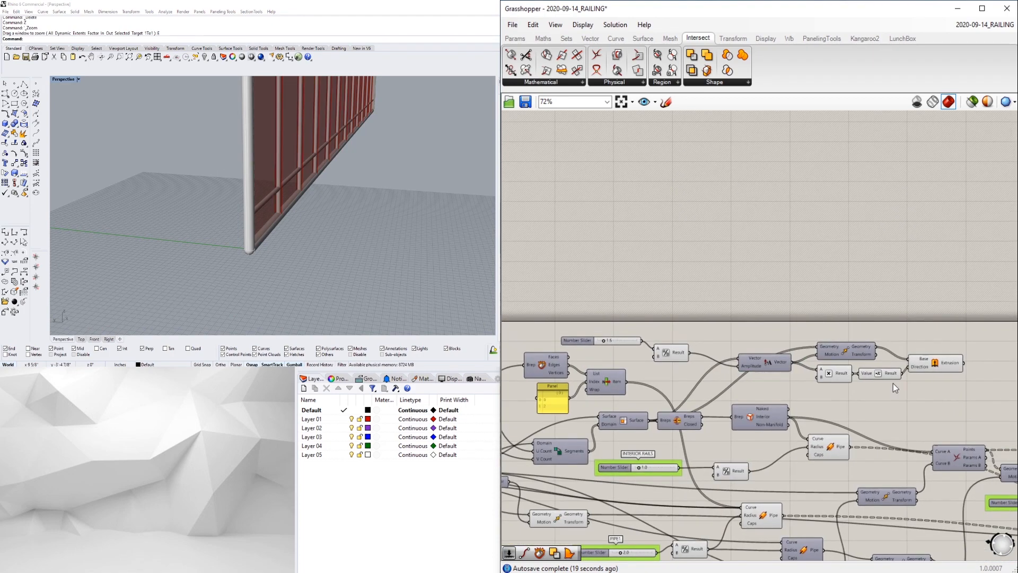
{"action": "left_click_drag", "start_coordinate": [1000, 398], "coordinate": [737, 325]}
{"action": "scroll", "coordinate": [772, 361], "scroll_direction": "up", "scroll_amount": 2}
{"action": "left_click_drag", "start_coordinate": [772, 361], "coordinate": [764, 384]}
{"action": "left_click", "coordinate": [684, 417]}
Step: Move the Brep Join component lower and the panel thickness Division closer to the Amplitude component
{"action": "scroll", "coordinate": [675, 427], "scroll_direction": "up", "scroll_amount": 3}
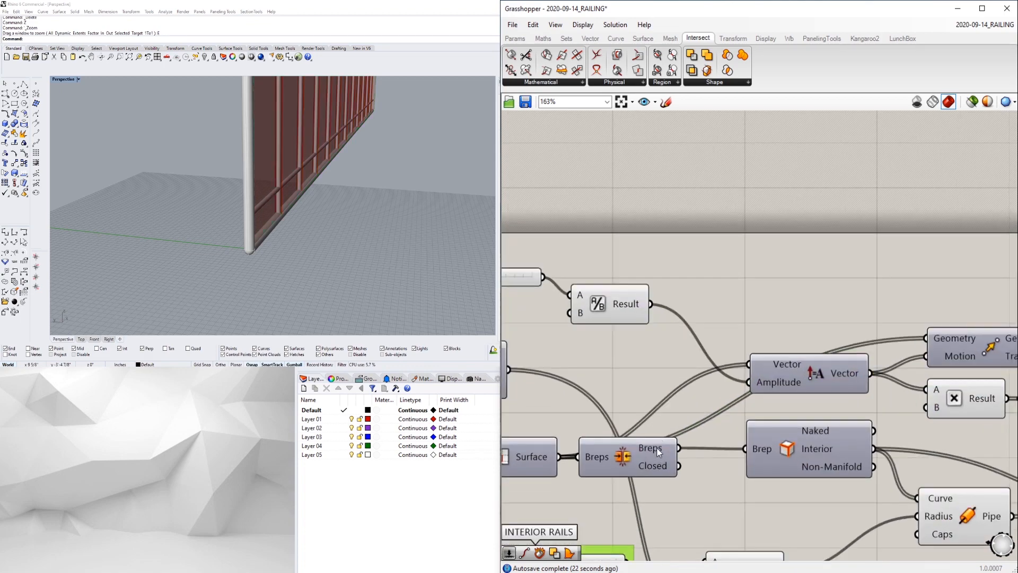
{"action": "left_click_drag", "start_coordinate": [656, 451], "coordinate": [663, 481]}
{"action": "left_click", "coordinate": [641, 510]}
{"action": "scroll", "coordinate": [634, 319], "scroll_direction": "down", "scroll_amount": 3}
{"action": "right_click_drag", "start_coordinate": [633, 318], "coordinate": [747, 341]}
{"action": "left_click_drag", "start_coordinate": [745, 335], "coordinate": [765, 361]}
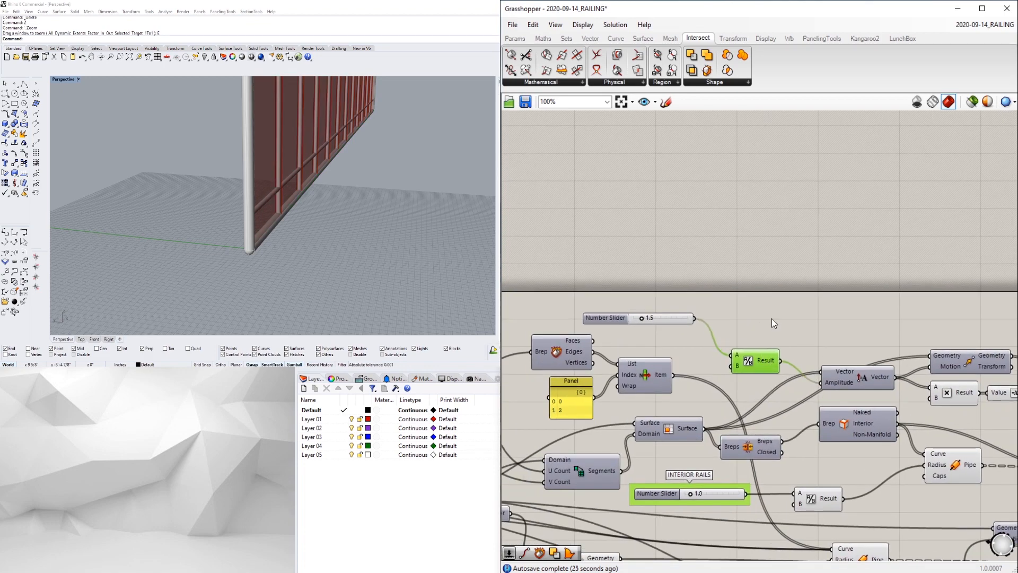
Step: Place the 1.5 Number Slider above the List Item and shift the Brep Edges and Panel away from it
{"action": "left_click", "coordinate": [617, 317]}
{"action": "left_click_drag", "start_coordinate": [616, 317], "coordinate": [632, 338]}
{"action": "left_click", "coordinate": [654, 305]}
{"action": "right_click_drag", "start_coordinate": [593, 366], "coordinate": [693, 368]}
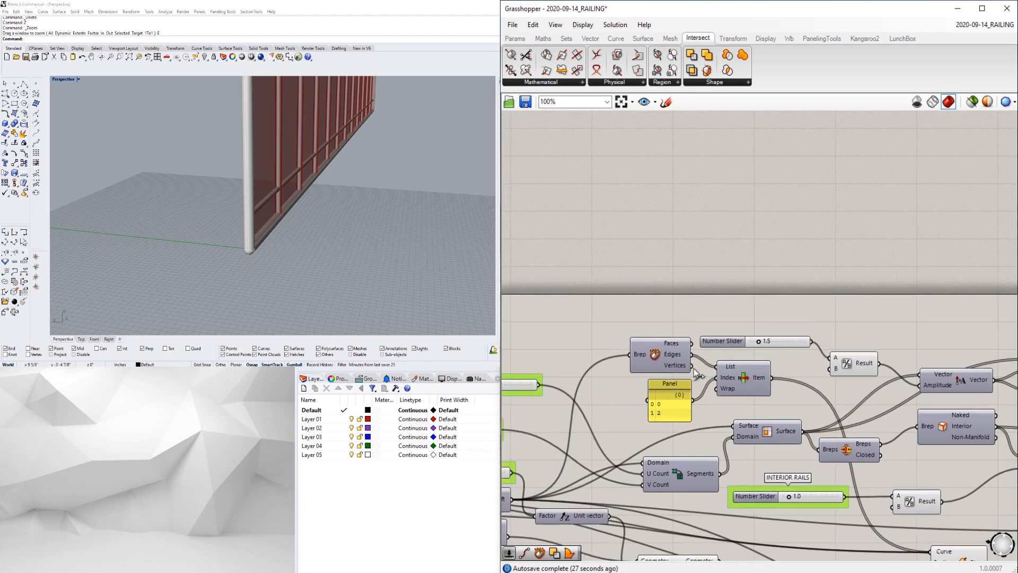
{"action": "scroll", "coordinate": [693, 368], "scroll_direction": "up", "scroll_amount": 3}
{"action": "left_click_drag", "start_coordinate": [655, 290], "coordinate": [610, 438]}
{"action": "left_click_drag", "start_coordinate": [657, 346], "coordinate": [637, 360]}
{"action": "left_click", "coordinate": [664, 291]}
{"action": "left_click", "coordinate": [739, 321]}
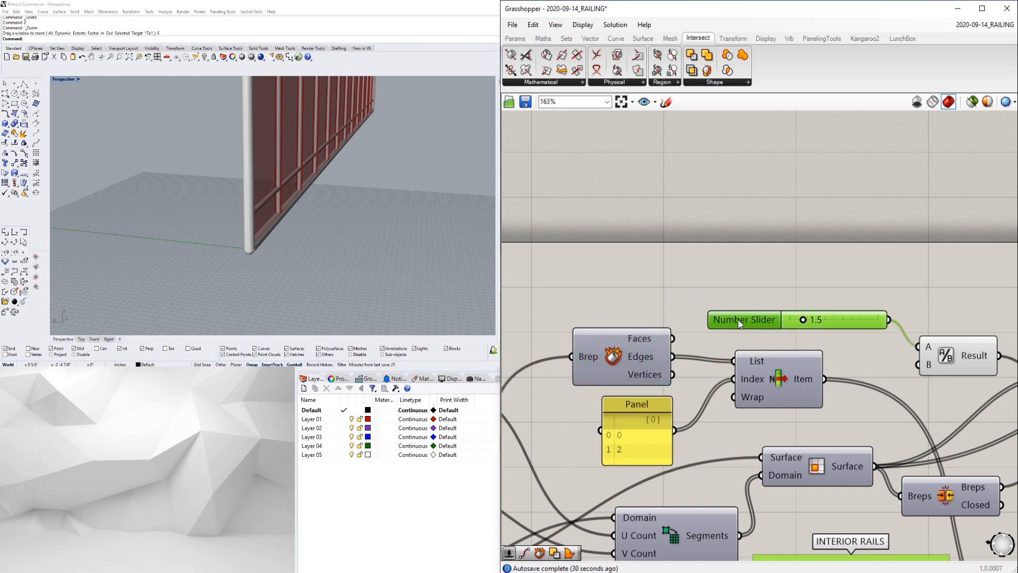
{"action": "left_click_drag", "start_coordinate": [731, 319], "coordinate": [731, 312]}
{"action": "left_click", "coordinate": [761, 267]}
Step: Set the panel thickness Number Slider to 0.5 and check the thinner panels on the railing
{"action": "scroll", "coordinate": [761, 266], "scroll_direction": "down", "scroll_amount": 3}
{"action": "right_click_drag", "start_coordinate": [844, 260], "coordinate": [625, 255]}
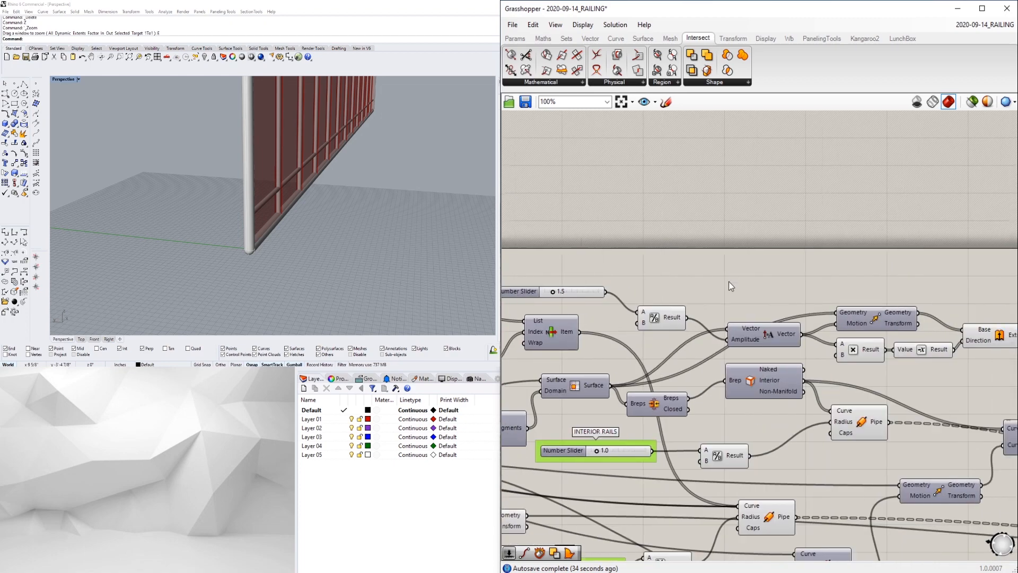
{"action": "scroll", "coordinate": [517, 279], "scroll_direction": "up", "scroll_amount": 5}
{"action": "left_click", "coordinate": [625, 313]}
{"action": "scroll", "coordinate": [625, 313], "scroll_direction": "up", "scroll_amount": 2}
{"action": "double_click", "coordinate": [629, 304]}
{"action": "type", "text": "0.5"}
{"action": "key", "text": "Return"}
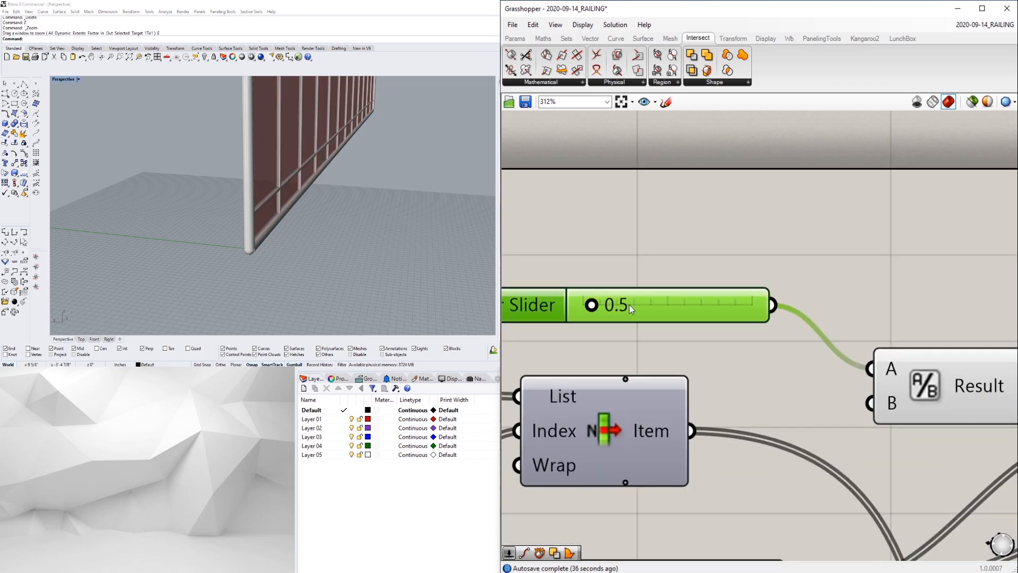
{"action": "left_click", "coordinate": [450, 186]}
{"action": "left_click", "coordinate": [660, 225]}
{"action": "scroll", "coordinate": [661, 227], "scroll_direction": "down", "scroll_amount": 8}
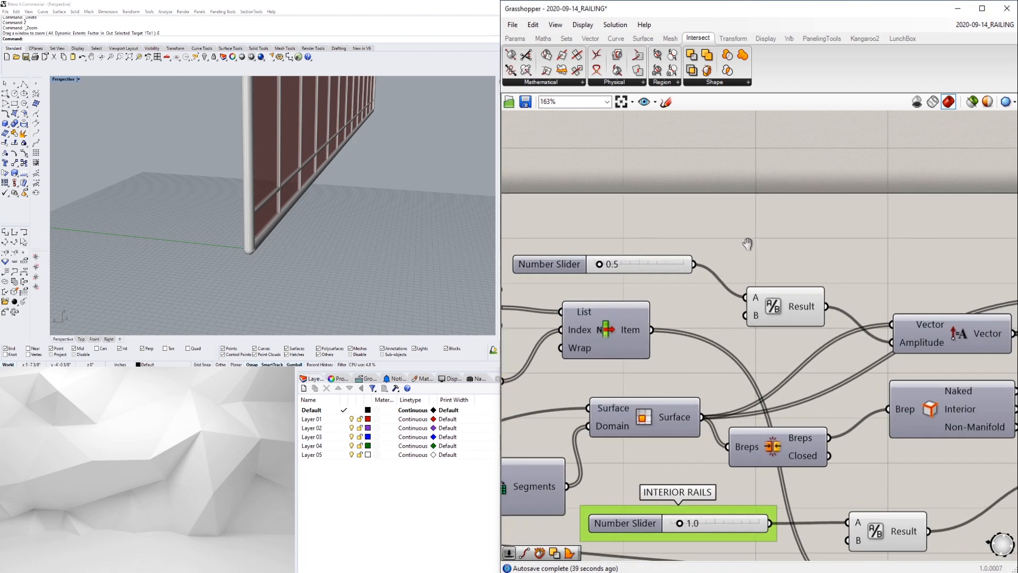
{"action": "right_click_drag", "start_coordinate": [278, 132], "coordinate": [232, 157]}
{"action": "scroll", "coordinate": [232, 157], "scroll_direction": "down", "scroll_amount": 5}
{"action": "scroll", "coordinate": [281, 126], "scroll_direction": "up", "scroll_amount": 5}
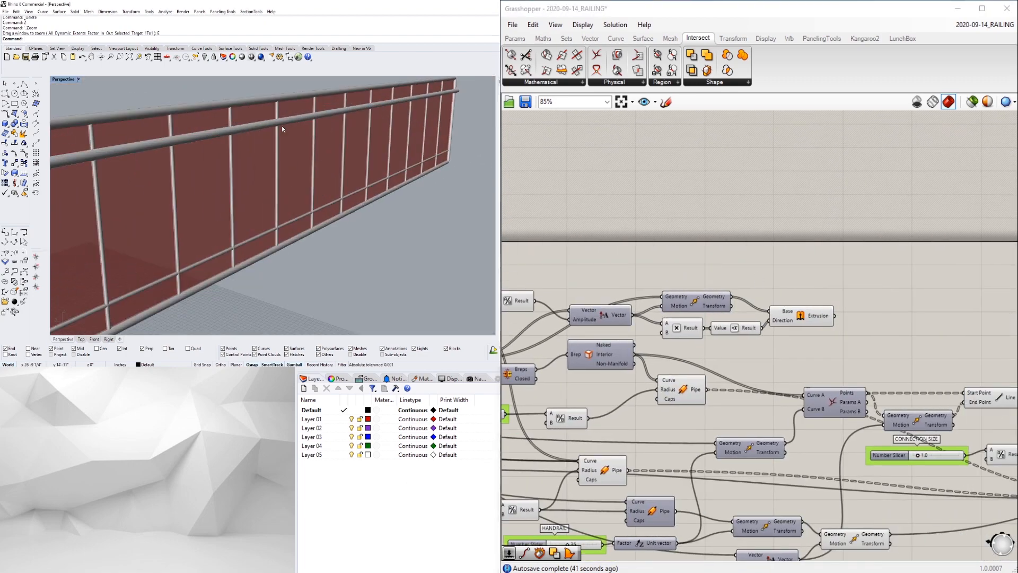
Step: Duplicate the Custom Preview with its Colour Swatch near the Extrude component and wire the Extrusion into the copy's Geometry
{"action": "right_click_drag", "start_coordinate": [530, 297], "coordinate": [766, 286]}
{"action": "scroll", "coordinate": [780, 262], "scroll_direction": "down", "scroll_amount": 2}
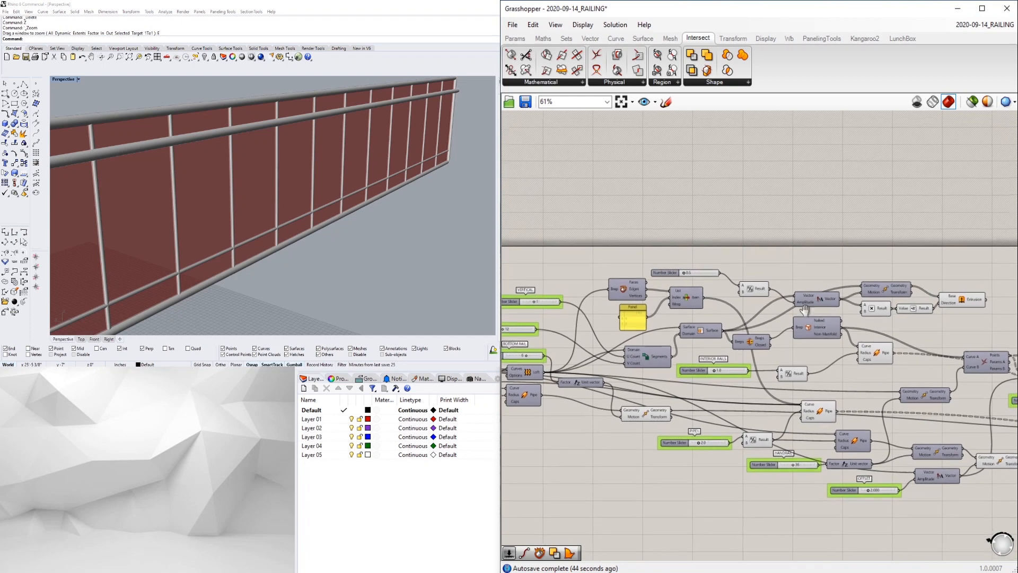
{"action": "right_click_drag", "start_coordinate": [914, 313], "coordinate": [791, 318]}
{"action": "scroll", "coordinate": [871, 323], "scroll_direction": "down", "scroll_amount": 1}
{"action": "right_click_drag", "start_coordinate": [870, 331], "coordinate": [672, 341]}
{"action": "scroll", "coordinate": [870, 441], "scroll_direction": "up", "scroll_amount": 3}
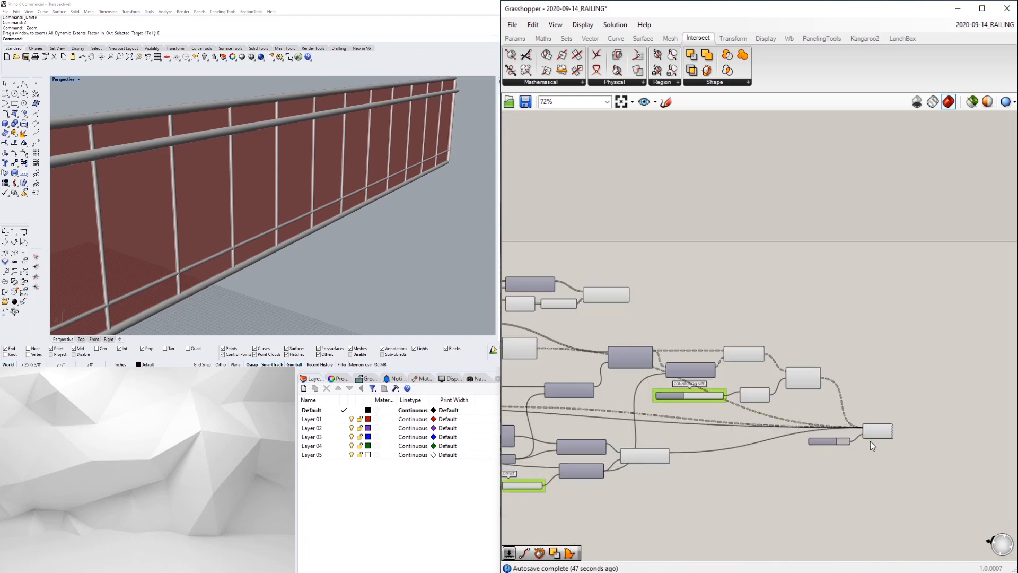
{"action": "left_click_drag", "start_coordinate": [870, 442], "coordinate": [679, 255]}
{"action": "scroll", "coordinate": [874, 430], "scroll_direction": "down", "scroll_amount": 1}
{"action": "left_click", "coordinate": [694, 244]}
{"action": "scroll", "coordinate": [694, 260], "scroll_direction": "up", "scroll_amount": 3}
Step: Change the panel preview's Colour Swatch to light blue and check the coloured panels on the railing
{"action": "left_click", "coordinate": [617, 287]}
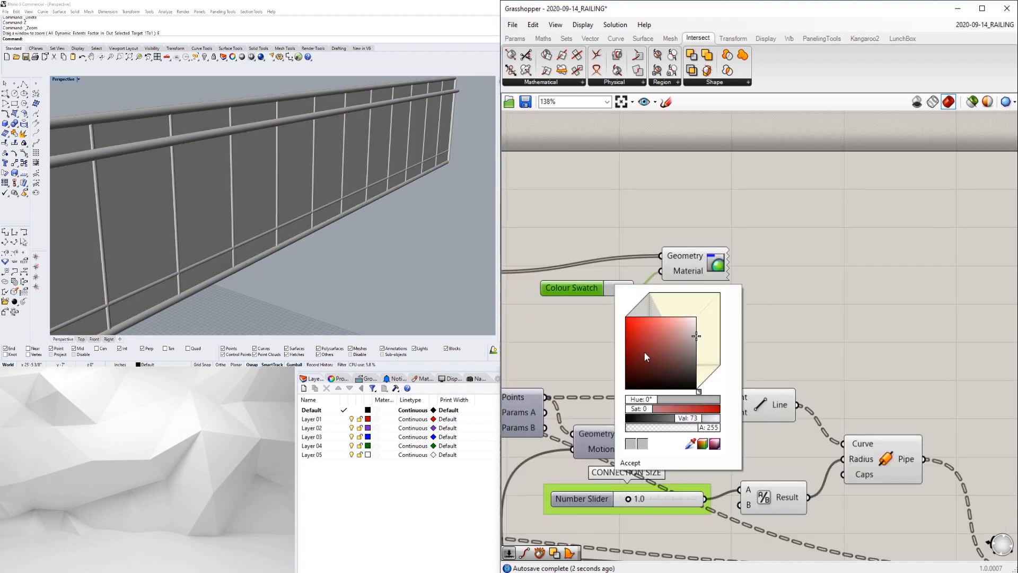
{"action": "left_click", "coordinate": [670, 345]}
{"action": "left_click_drag", "start_coordinate": [645, 401], "coordinate": [679, 407]}
{"action": "mouse_move", "coordinate": [683, 313]}
{"action": "left_mouse_down"}
{"action": "mouse_move", "coordinate": [676, 305]}
{"action": "mouse_move", "coordinate": [692, 303]}
{"action": "mouse_move", "coordinate": [667, 302]}
{"action": "left_mouse_up"}
{"action": "left_click", "coordinate": [630, 222]}
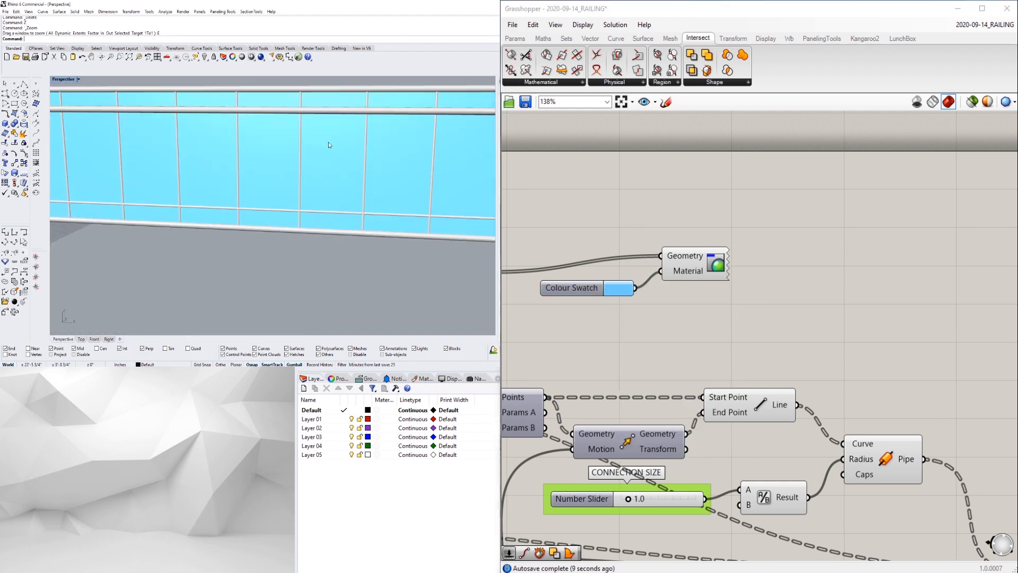
{"action": "scroll", "coordinate": [256, 166], "scroll_direction": "down", "scroll_amount": 8}
{"action": "right_click_drag", "start_coordinate": [388, 170], "coordinate": [393, 233]}
Step: Set the DIVISIONS slider to 8 and check the railing
{"action": "scroll", "coordinate": [628, 353], "scroll_direction": "down", "scroll_amount": 5}
{"action": "right_click_drag", "start_coordinate": [621, 410], "coordinate": [929, 388]}
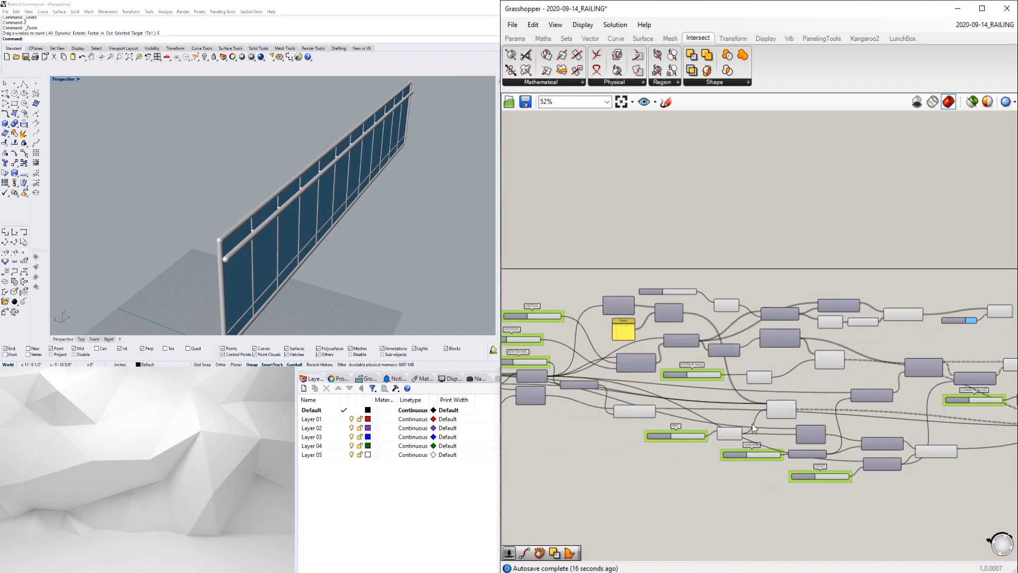
{"action": "scroll", "coordinate": [583, 419], "scroll_direction": "up", "scroll_amount": 5}
{"action": "right_click_drag", "start_coordinate": [509, 229], "coordinate": [671, 326]}
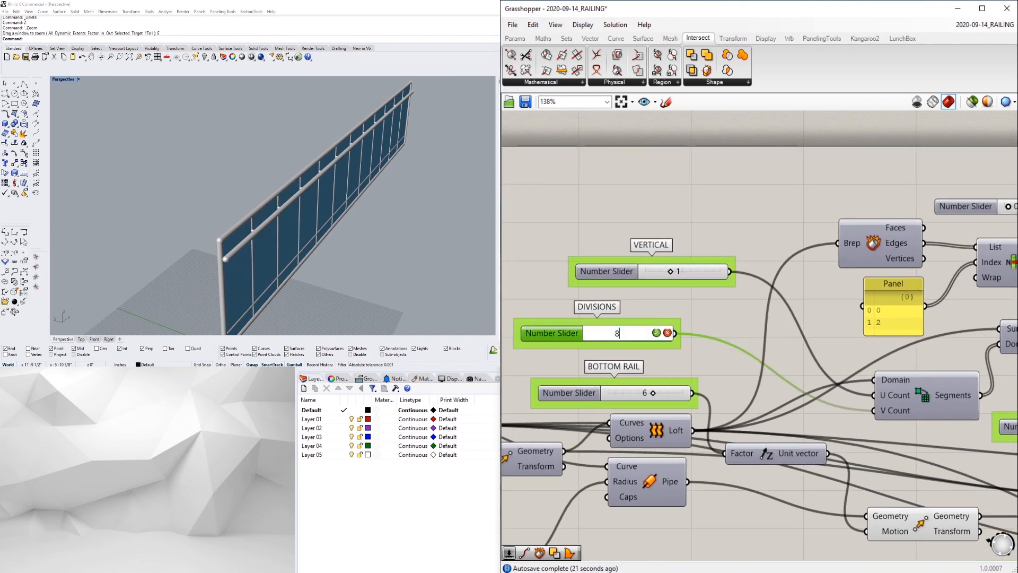
{"action": "right_click_drag", "start_coordinate": [220, 128], "coordinate": [285, 209]}
Step: Try values of 40 and 33 on the HANDRAIL slider
{"action": "scroll", "coordinate": [754, 472], "scroll_direction": "down", "scroll_amount": 5}
{"action": "right_click_drag", "start_coordinate": [933, 530], "coordinate": [795, 421]}
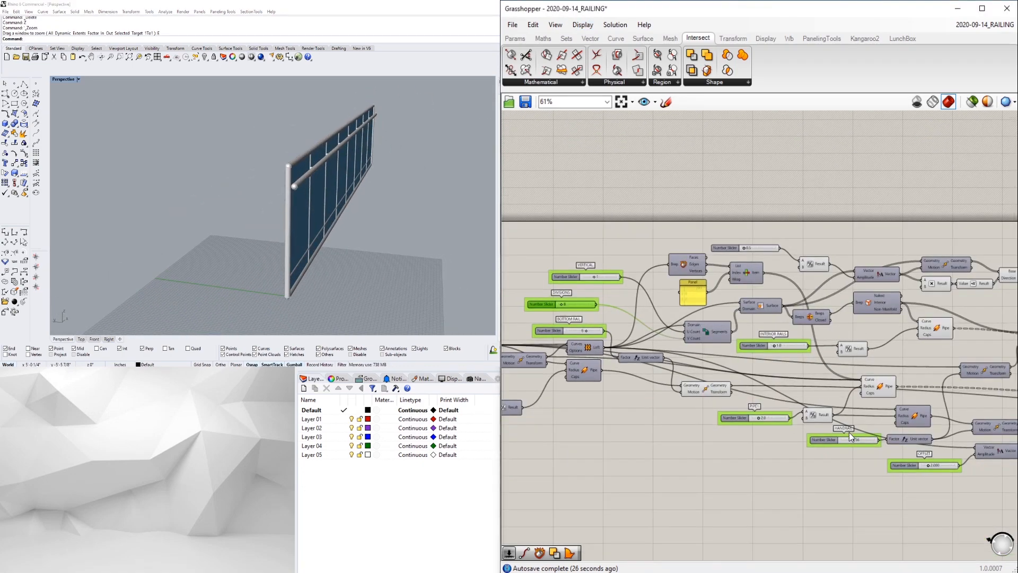
{"action": "scroll", "coordinate": [789, 415], "scroll_direction": "up", "scroll_amount": 8}
{"action": "scroll", "coordinate": [806, 450], "scroll_direction": "down", "scroll_amount": 5}
{"action": "right_click_drag", "start_coordinate": [903, 484], "coordinate": [822, 462]}
{"action": "scroll", "coordinate": [822, 461], "scroll_direction": "up", "scroll_amount": 4}
{"action": "left_click_drag", "start_coordinate": [826, 453], "coordinate": [824, 455]}
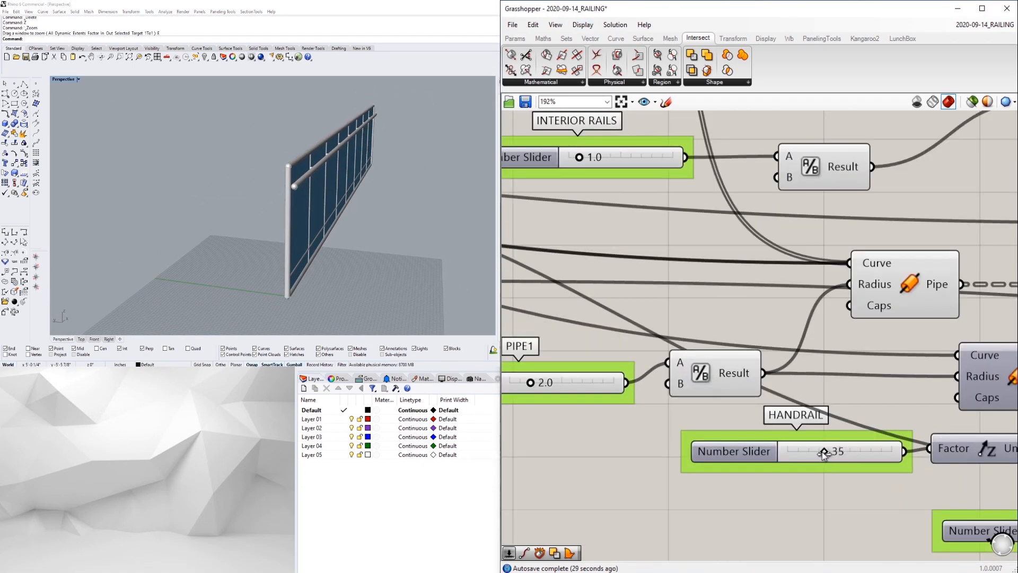
{"action": "left_click", "coordinate": [843, 451]}
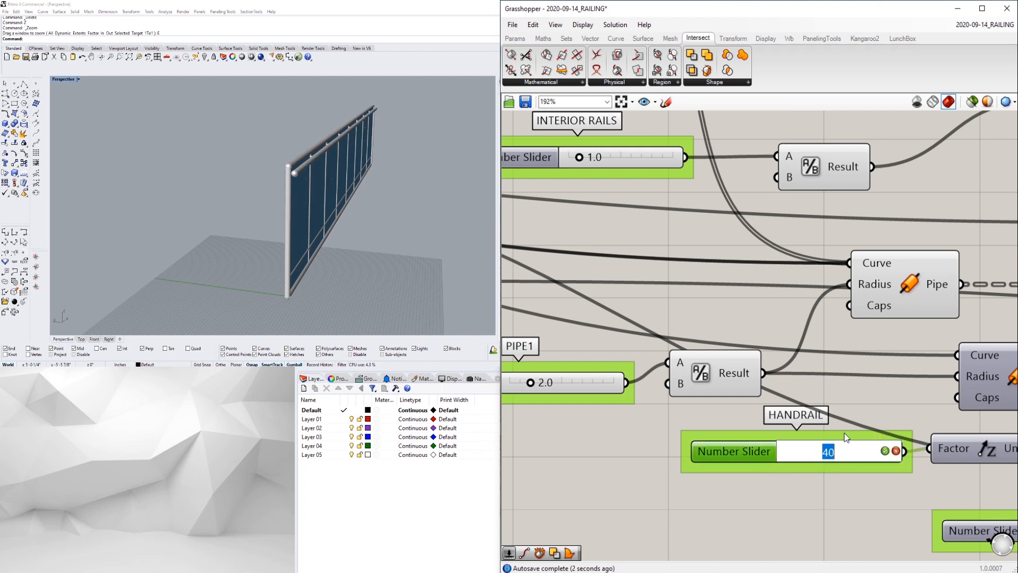
{"action": "type", "text": "33"}
{"action": "key", "text": "Return"}
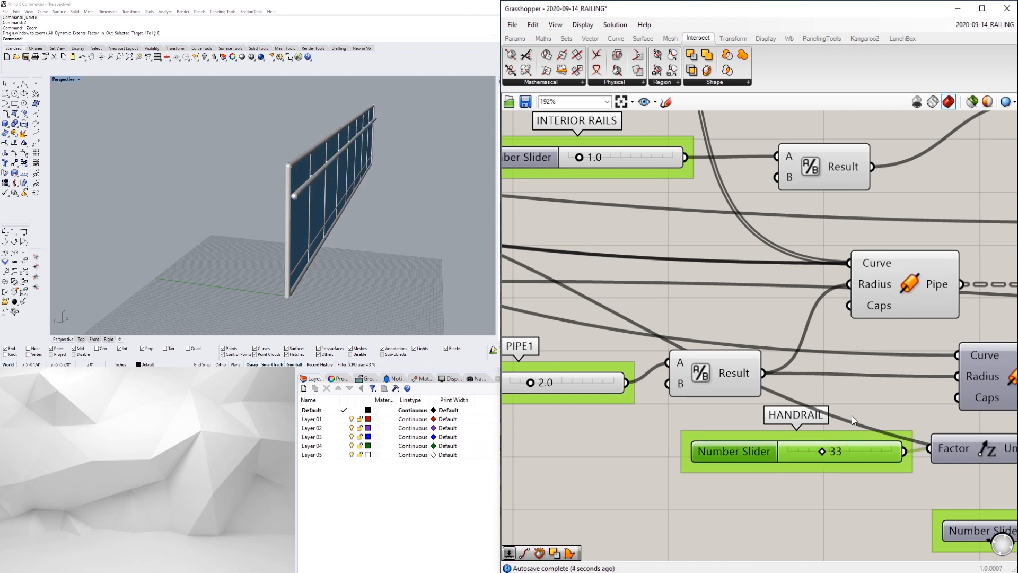
Step: Set the HANDRAIL slider to 36
{"action": "double_click", "coordinate": [838, 461]}
{"action": "type", "text": "36"}
{"action": "key", "text": "Return"}
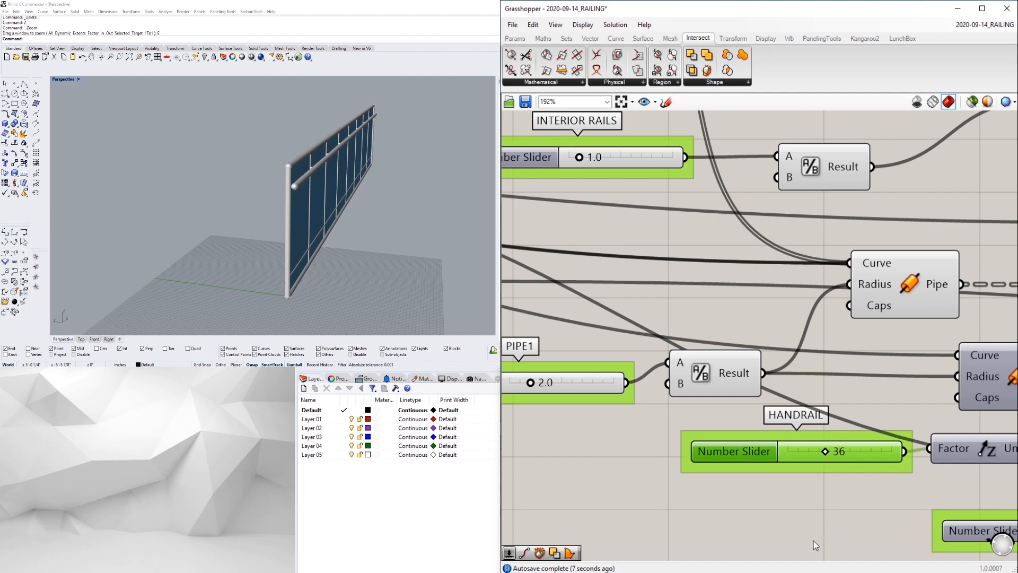